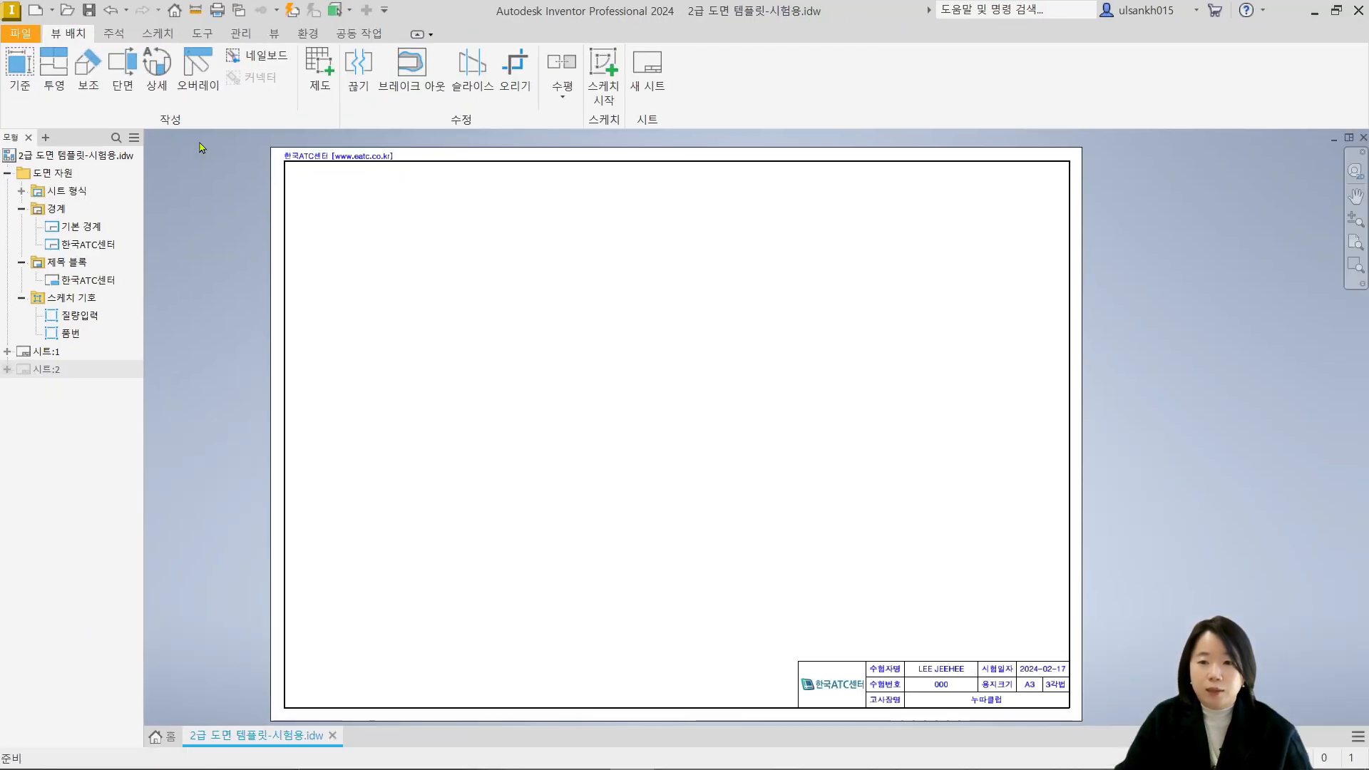
# Start a base view and load 본체.ipt from the 조립연습_1 folder as its model
pyautogui.click(17, 75)
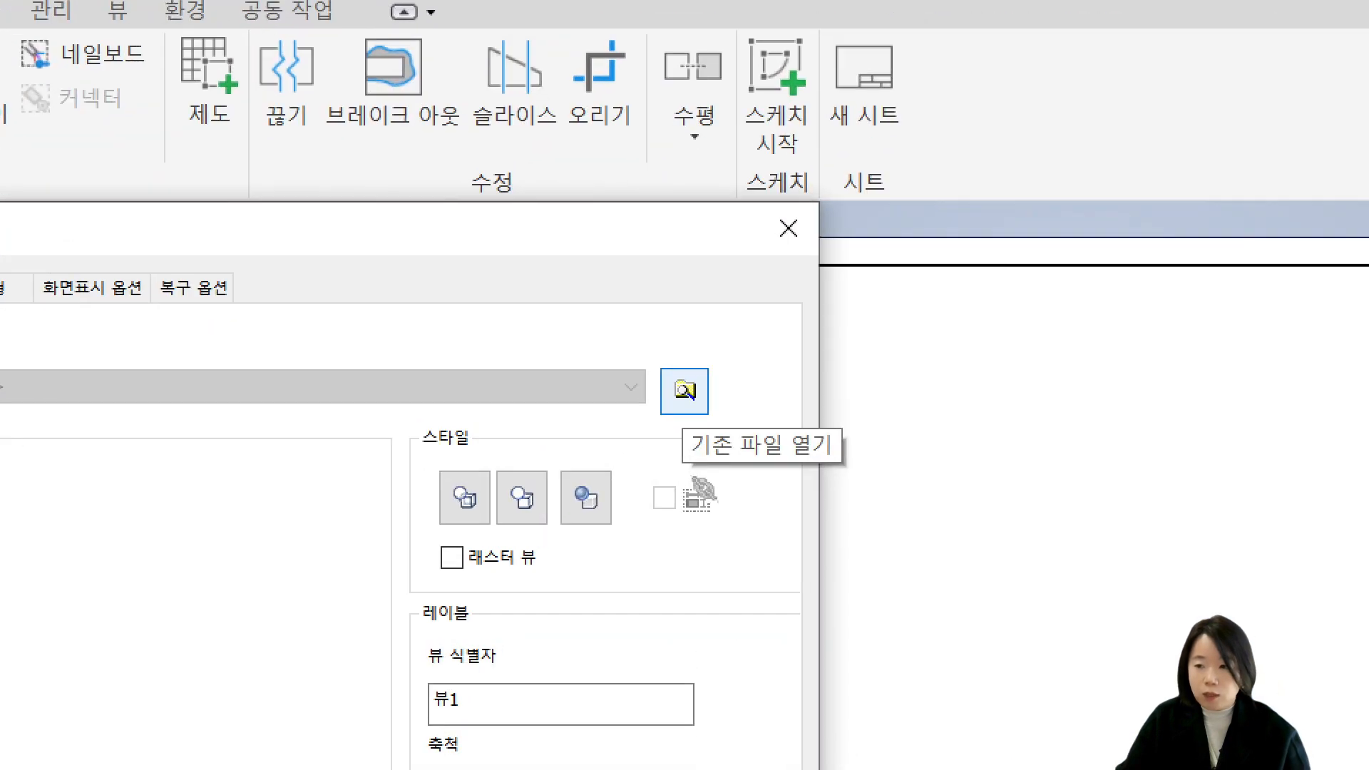
pyautogui.keyDown('ctrl'); pyautogui.moveTo(643, 348); pyautogui.dragTo(724, 433); pyautogui.keyUp('ctrl')
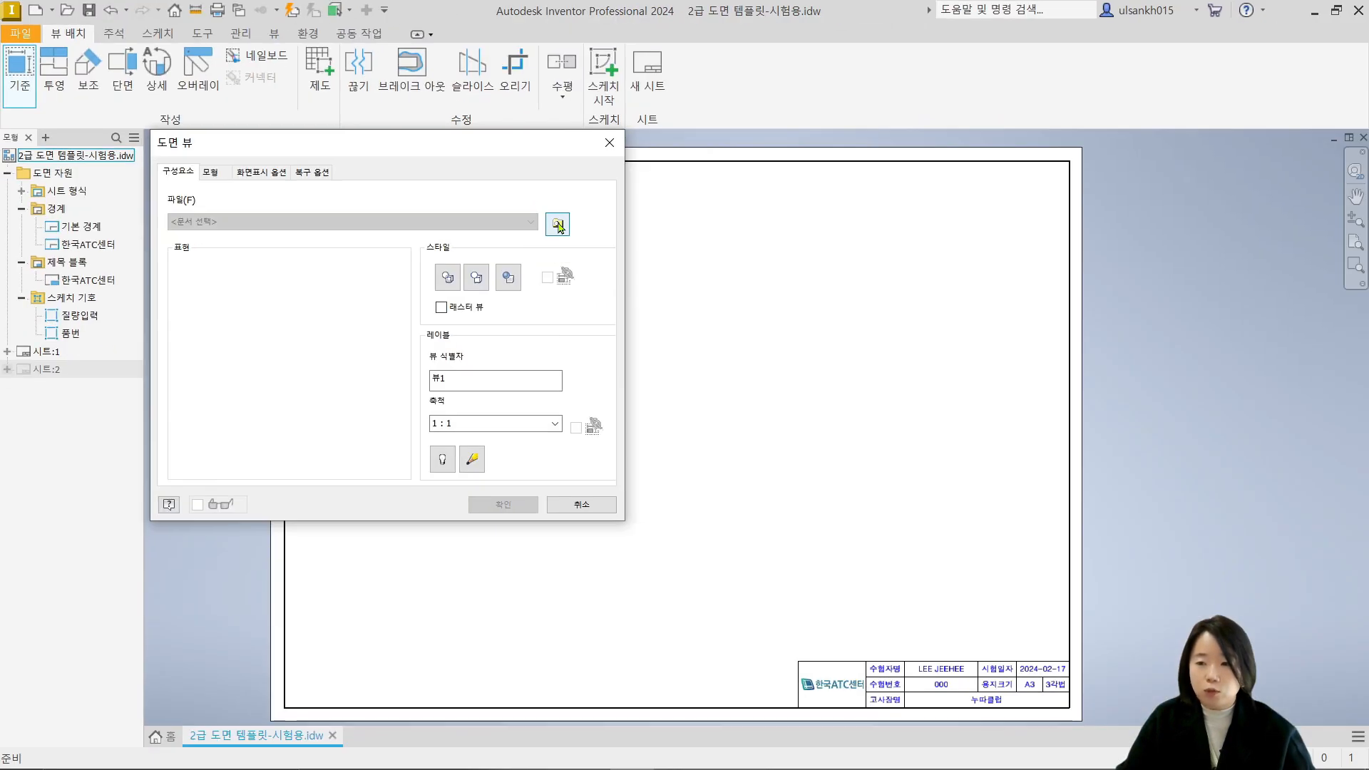
pyautogui.click(685, 391)
pyautogui.click(743, 228)
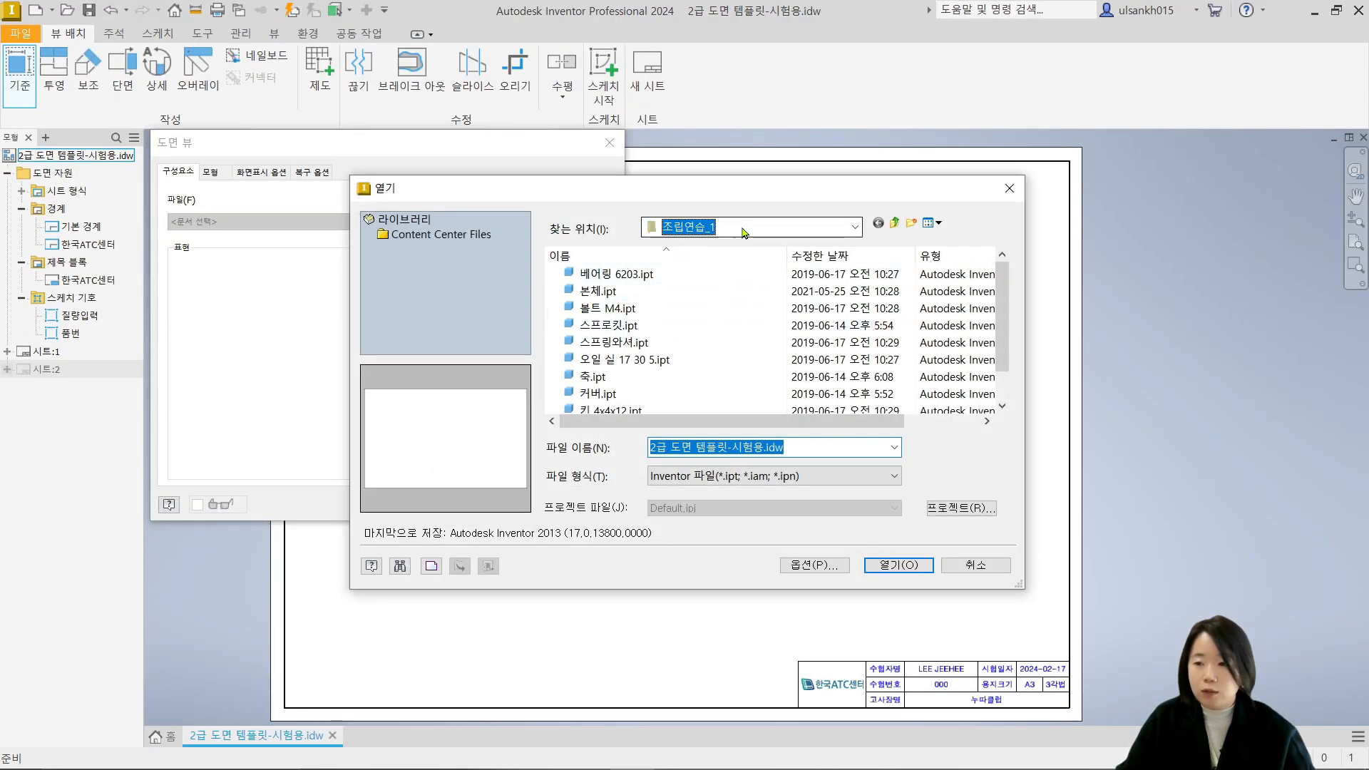
pyautogui.click(738, 575)
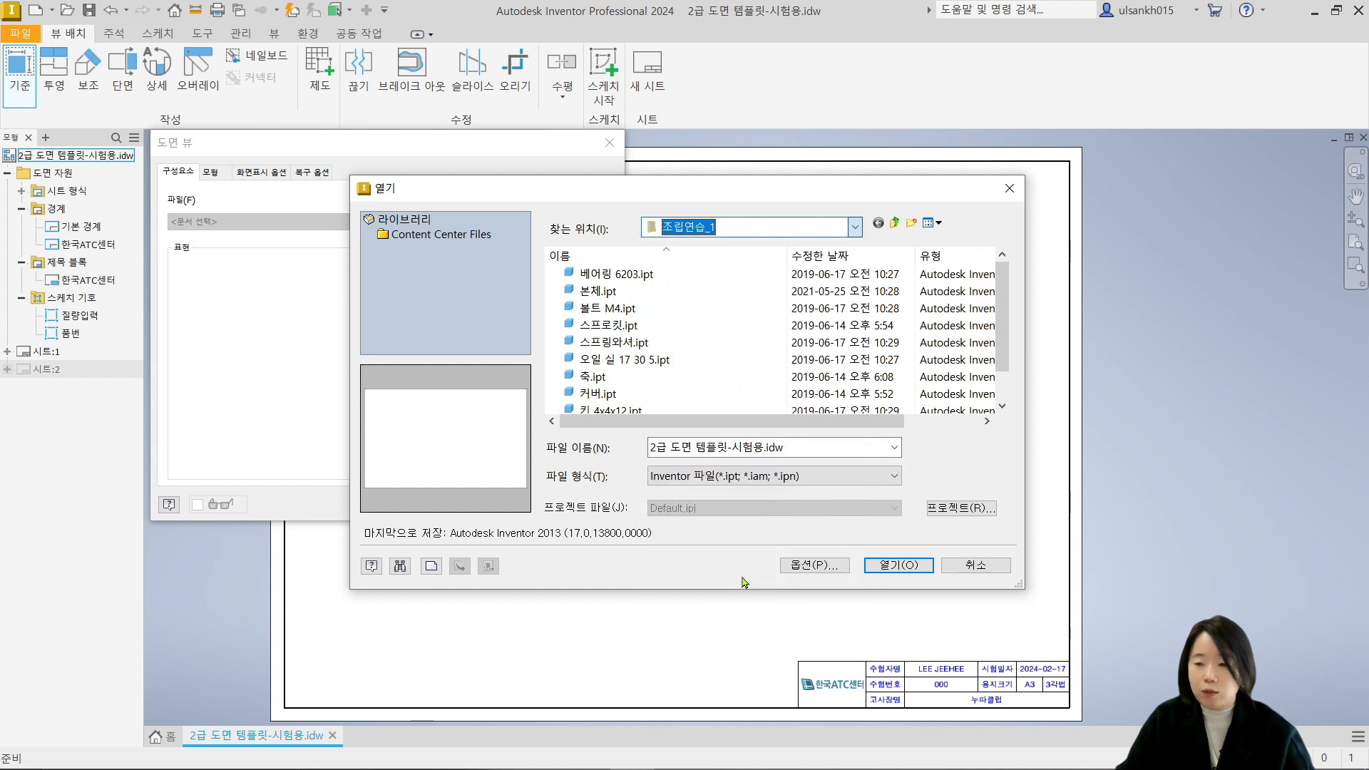
pyautogui.click(608, 298)
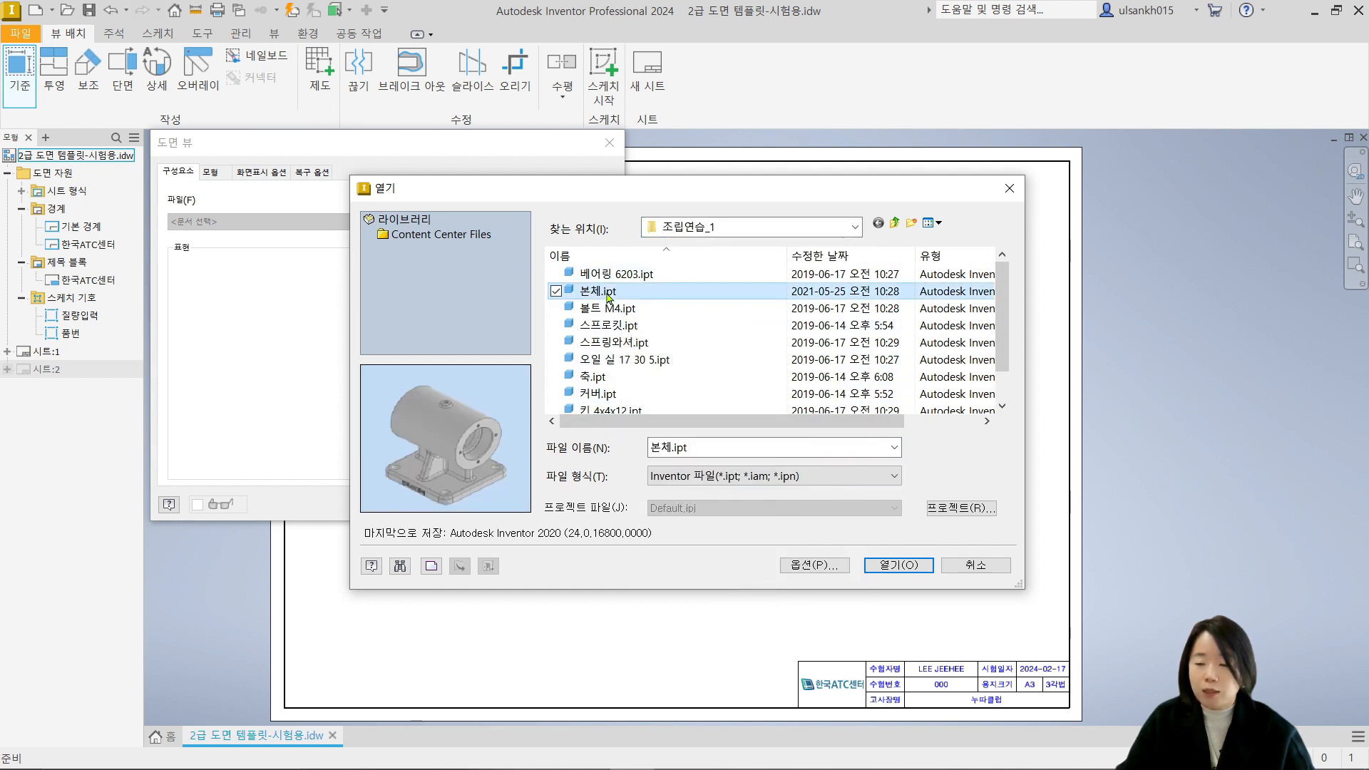
pyautogui.click(927, 564)
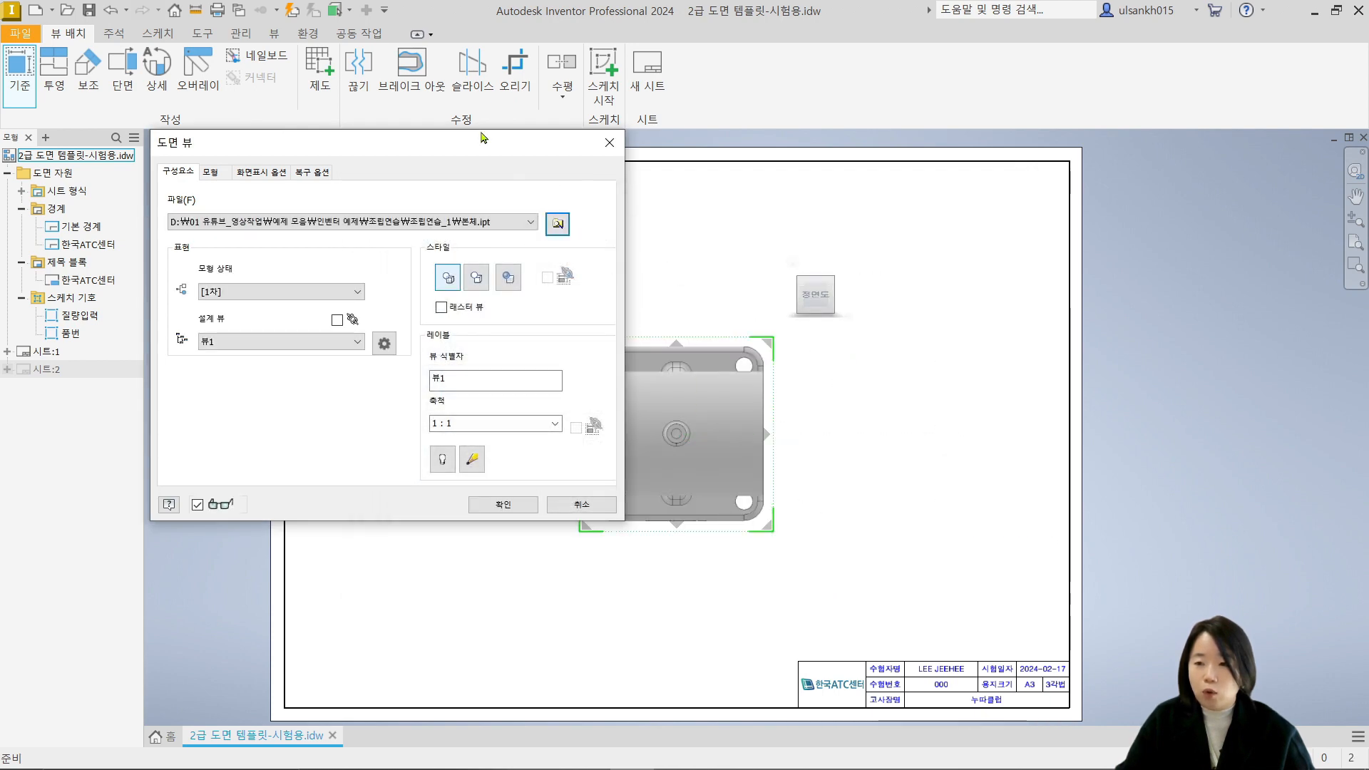
# Orient the base view to the upright side showing the 한국ATC센터 lettering on the foot, checking the adjacent side too
pyautogui.moveTo(498, 150); pyautogui.dragTo(442, 142)
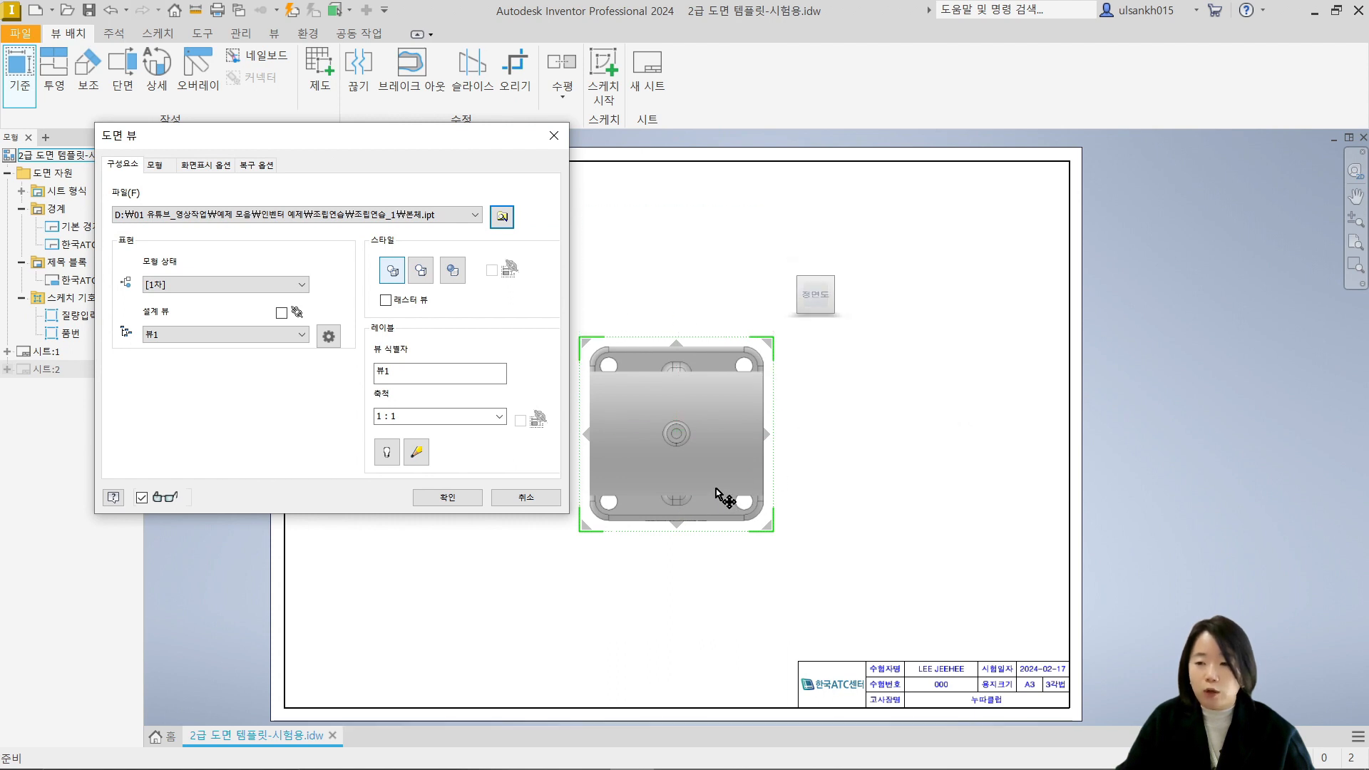
pyautogui.moveTo(818, 293)
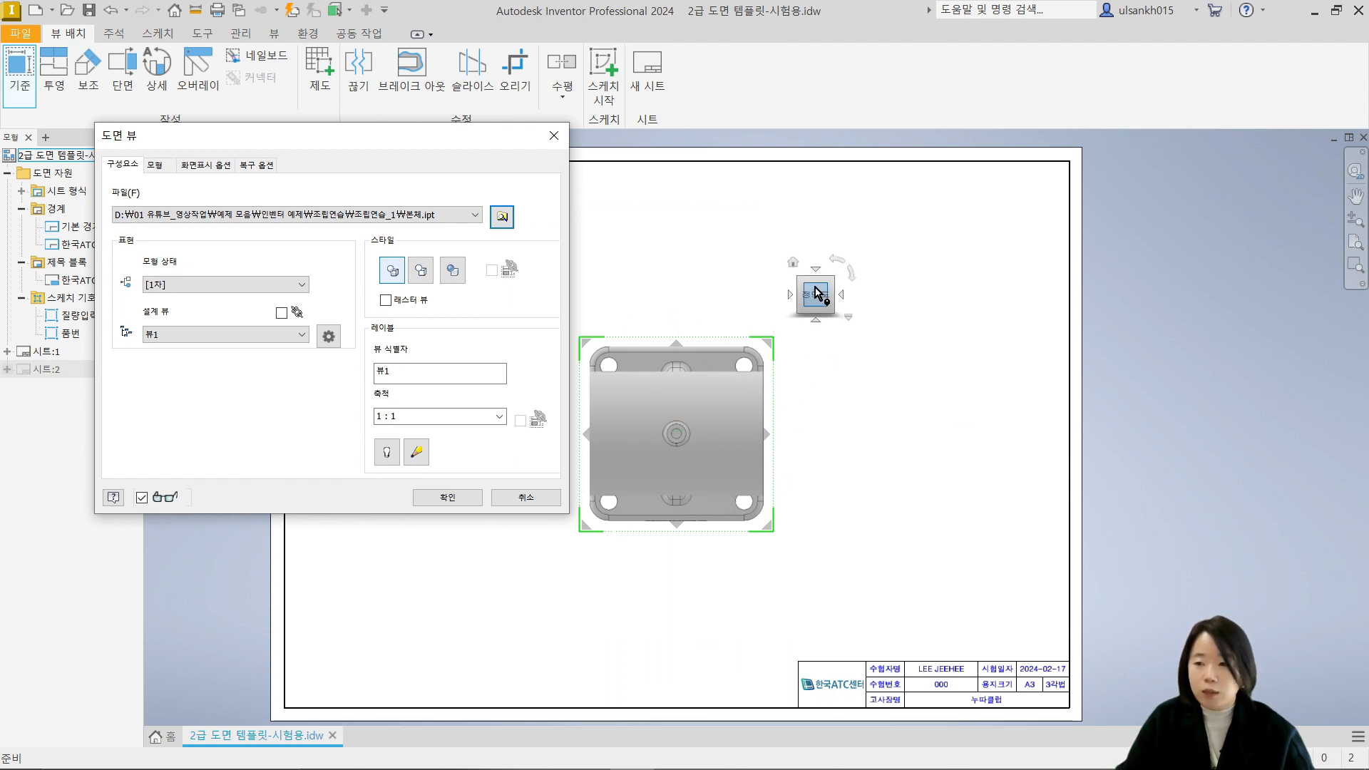
pyautogui.click(817, 322)
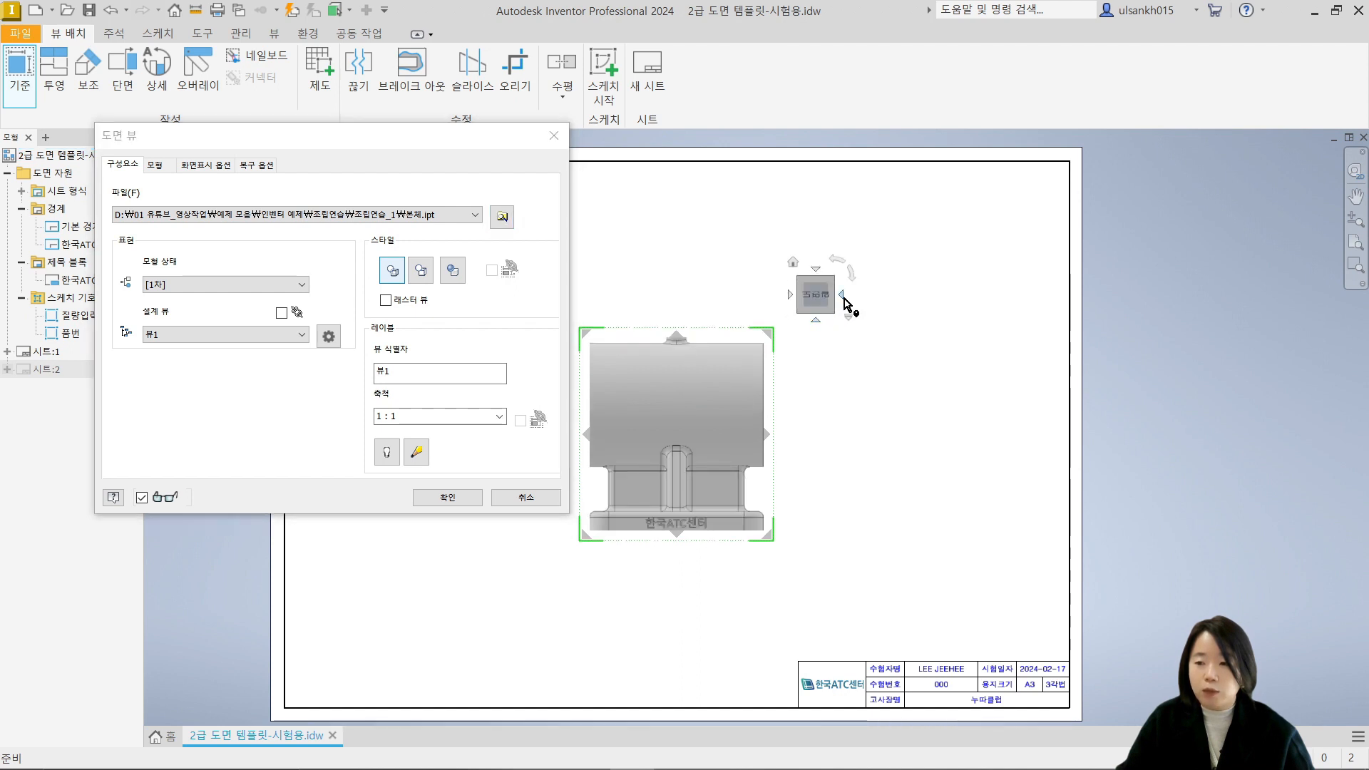
pyautogui.click(845, 300)
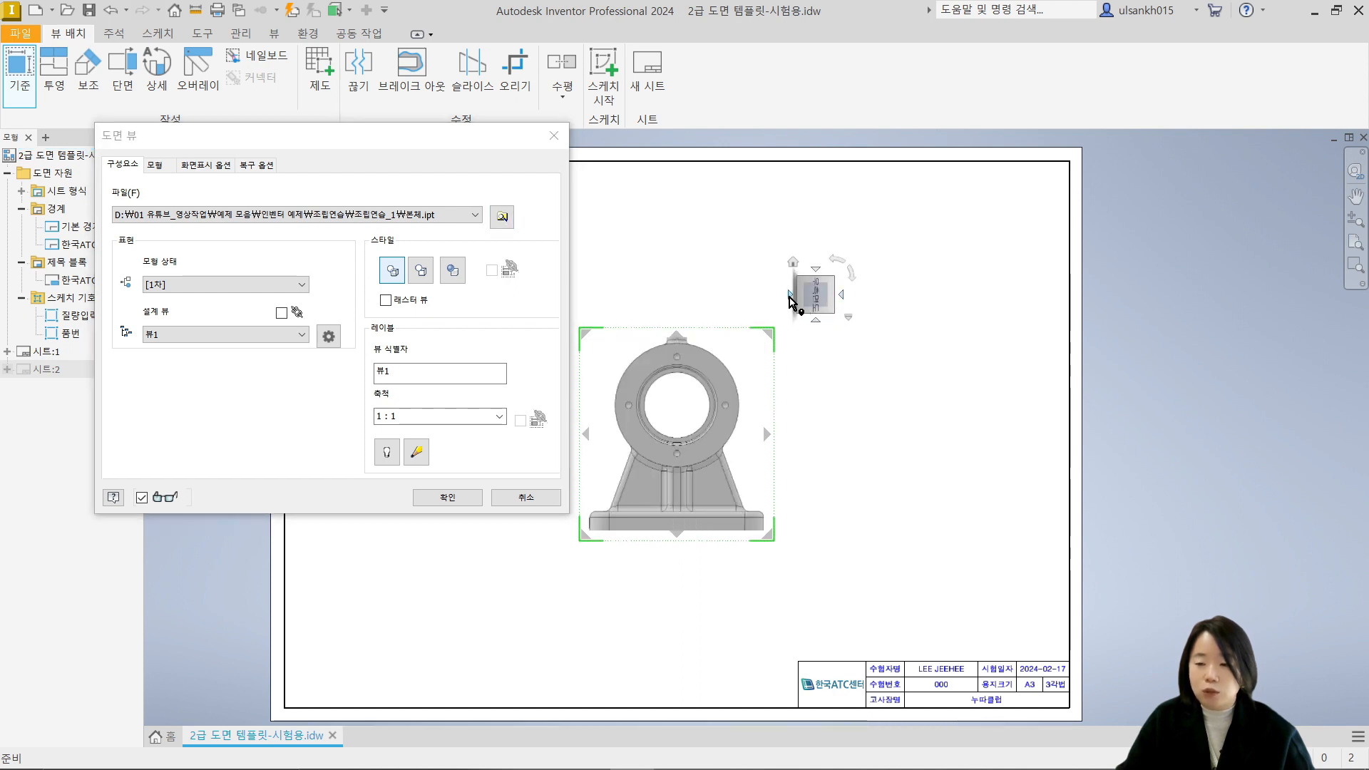
pyautogui.click(792, 301)
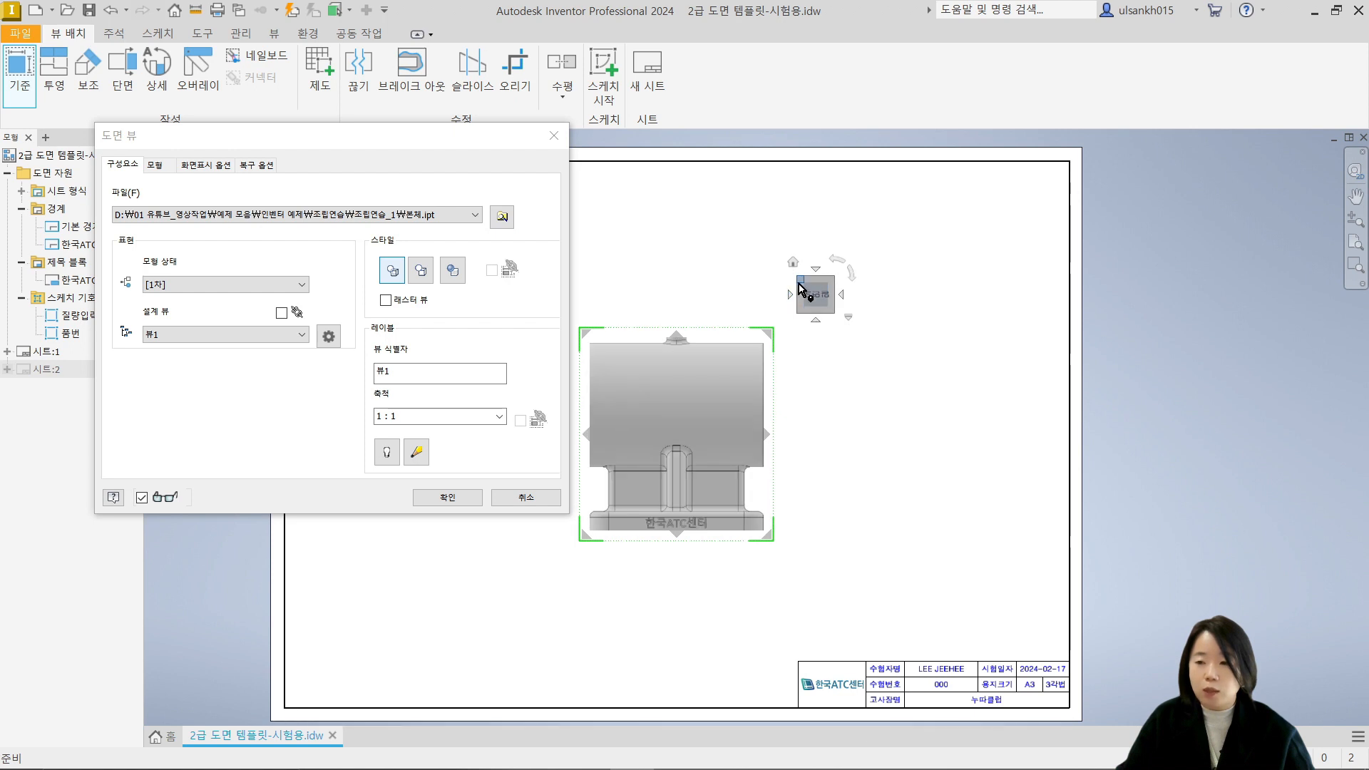
pyautogui.click(800, 287)
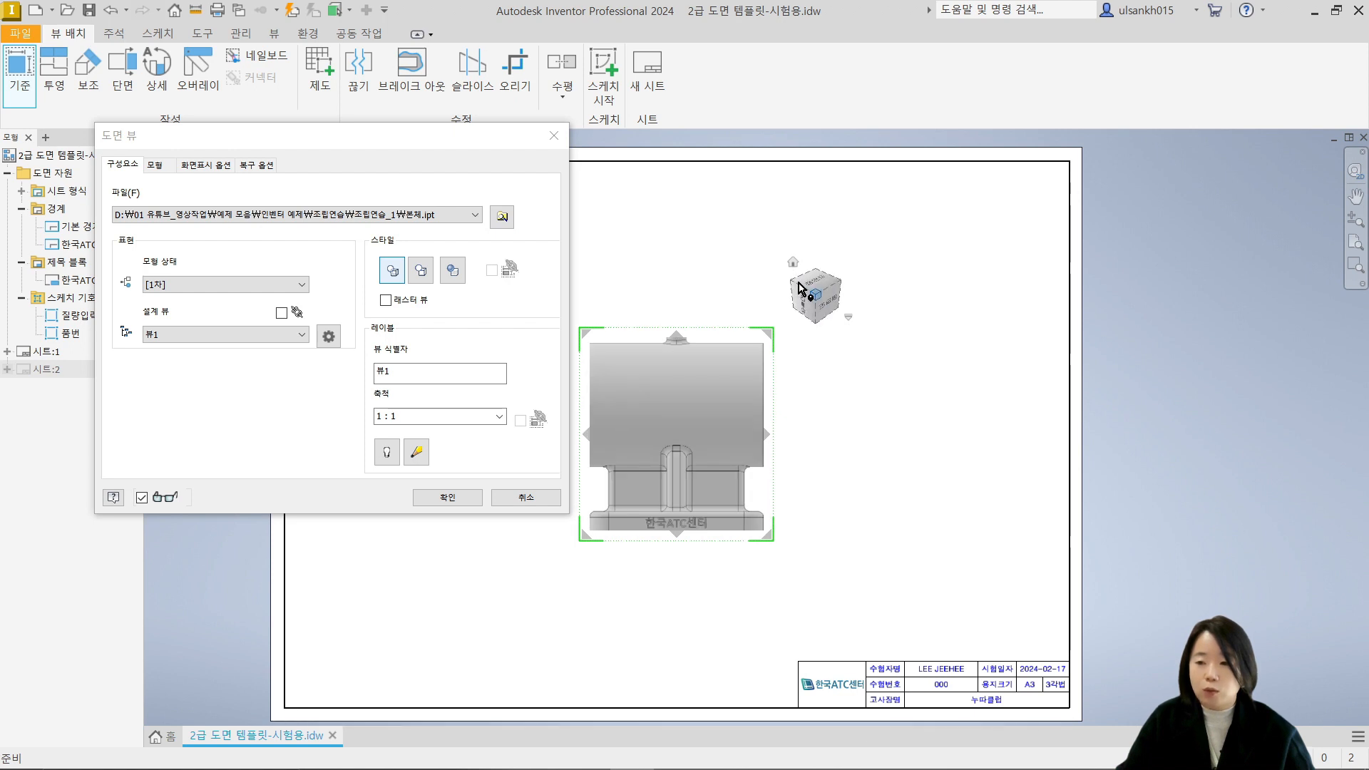
pyautogui.click(830, 308)
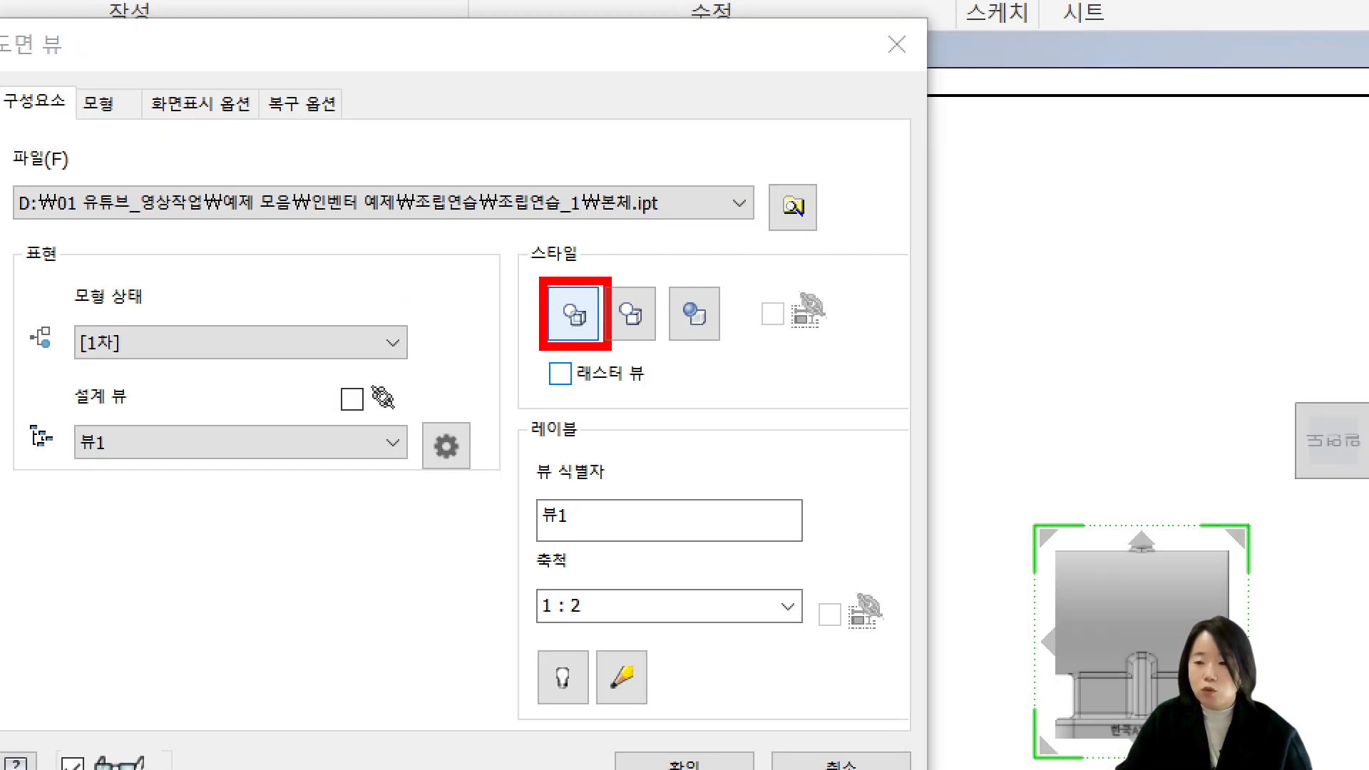
pyautogui.press('ctrl')
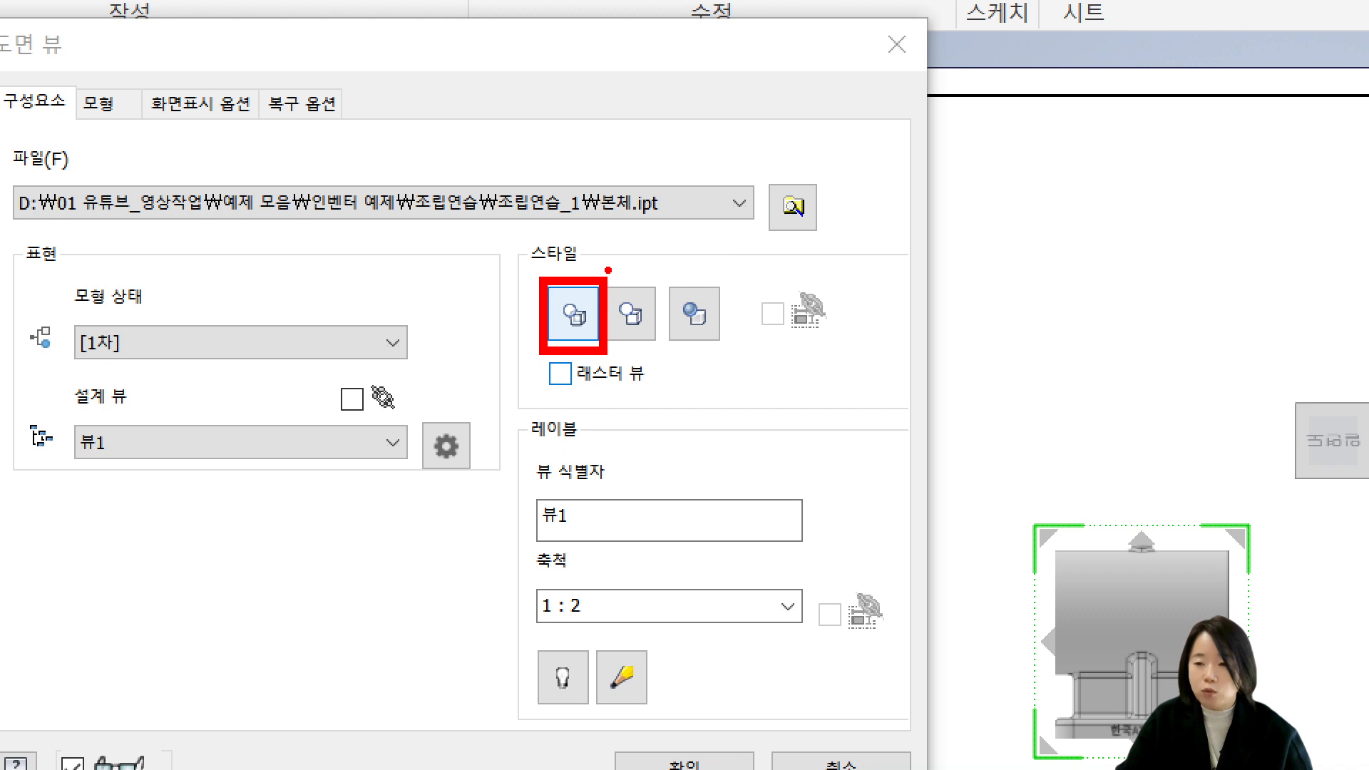
pyautogui.keyDown('ctrl'); pyautogui.moveTo(608, 270); pyautogui.dragTo(659, 357); pyautogui.keyUp('ctrl')
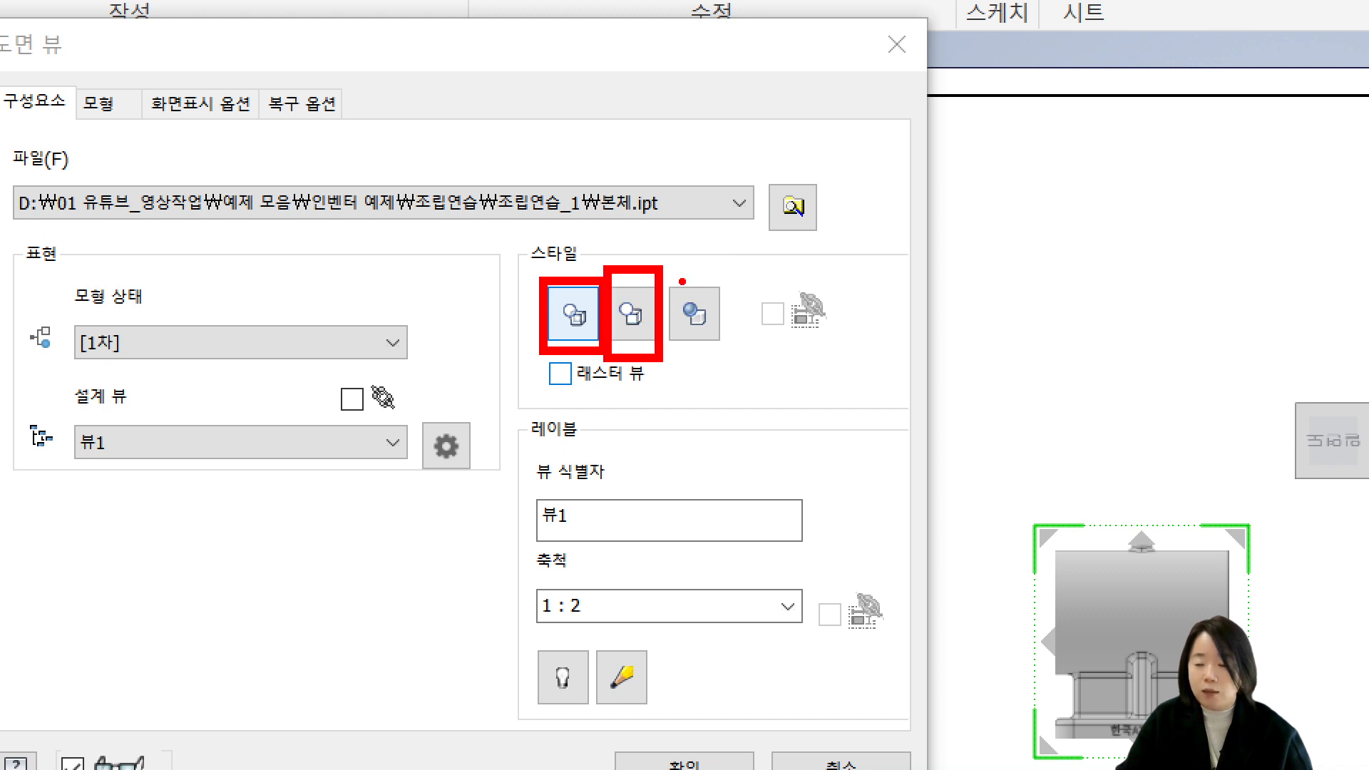
pyautogui.keyDown('ctrl'); pyautogui.moveTo(655, 270); pyautogui.dragTo(745, 360); pyautogui.keyUp('ctrl')
pyautogui.press('ctrl')
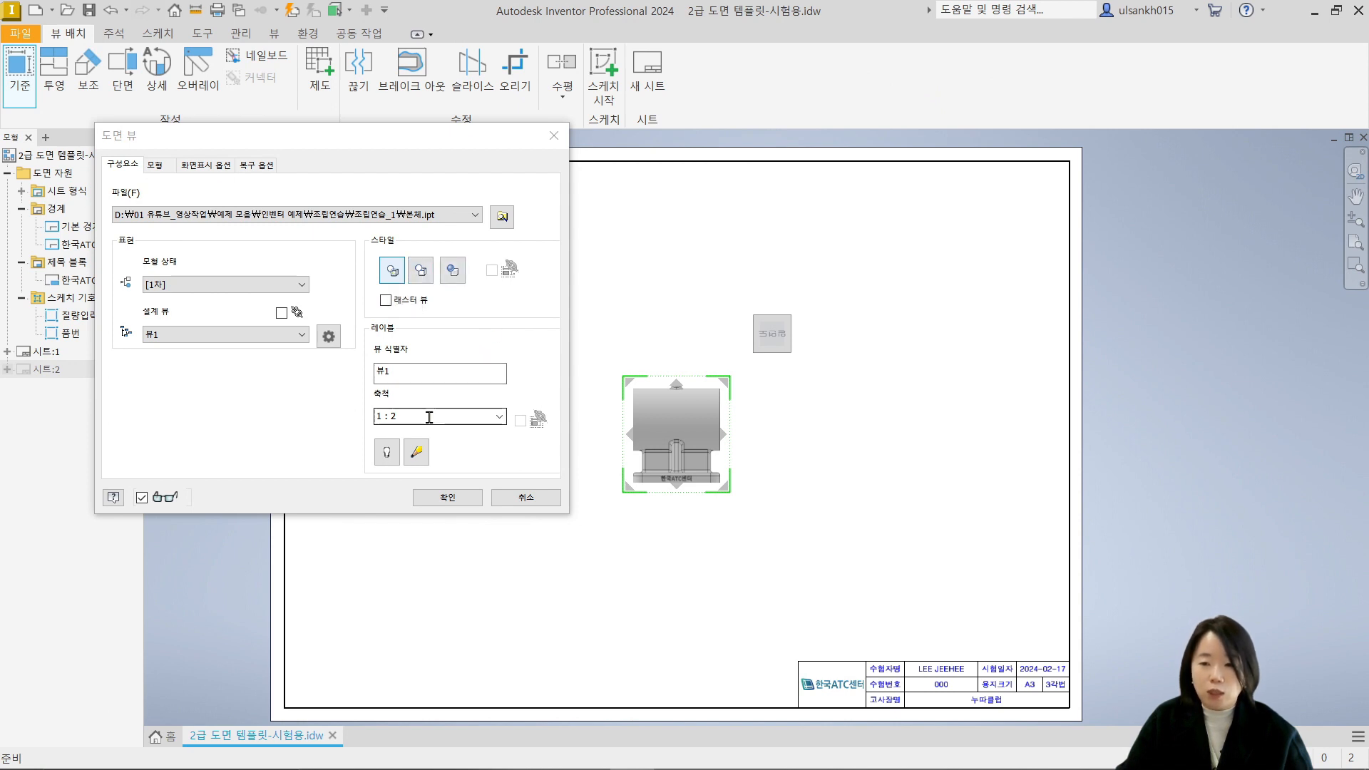
# Try the base view at scales of 1:1 and 1:4
pyautogui.click(500, 418)
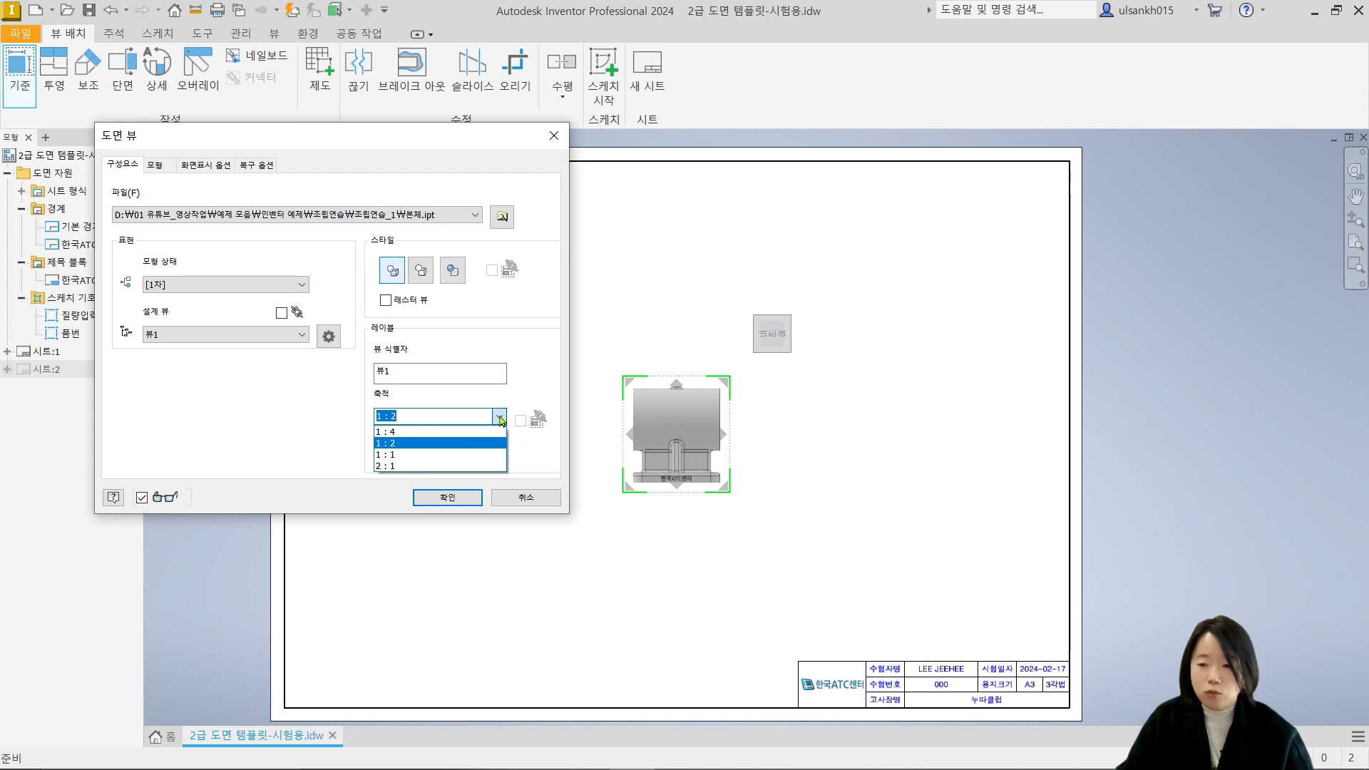
pyautogui.click(400, 455)
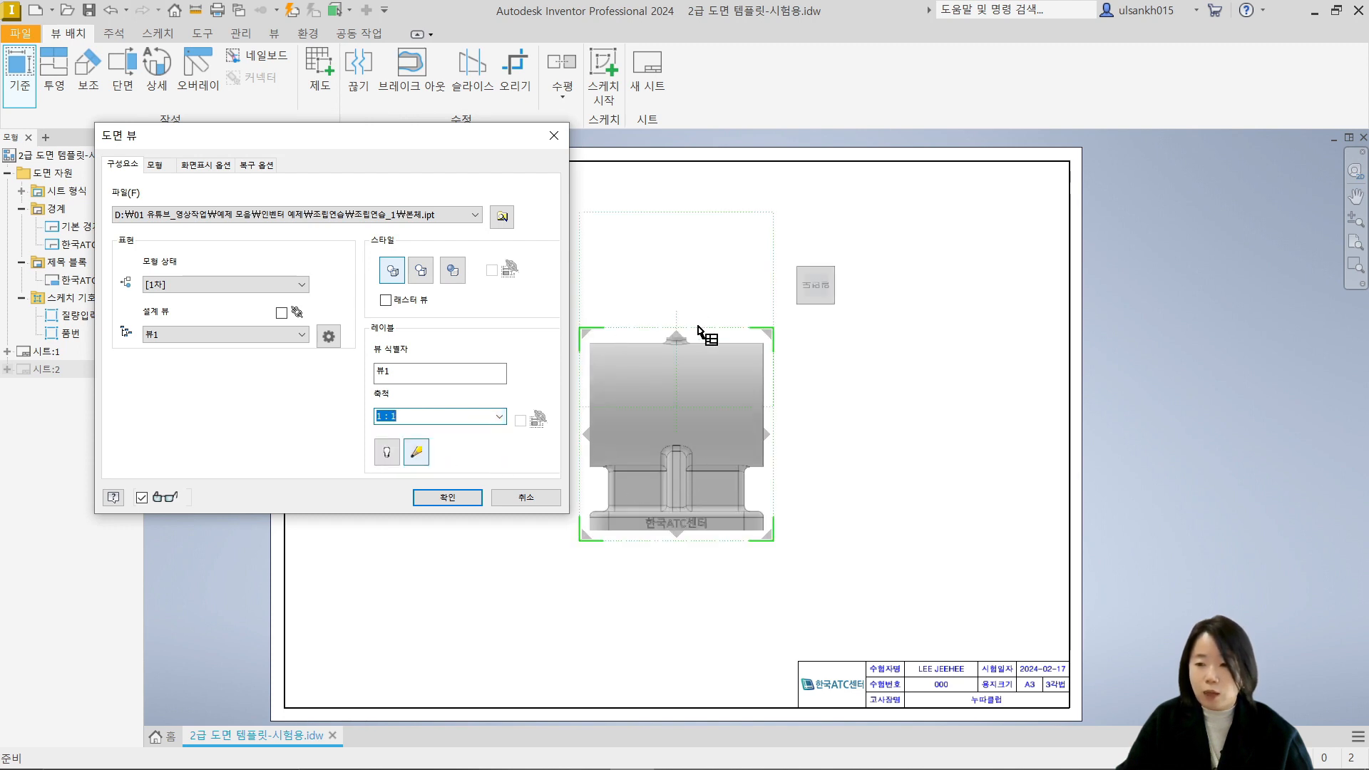
pyautogui.click(499, 417)
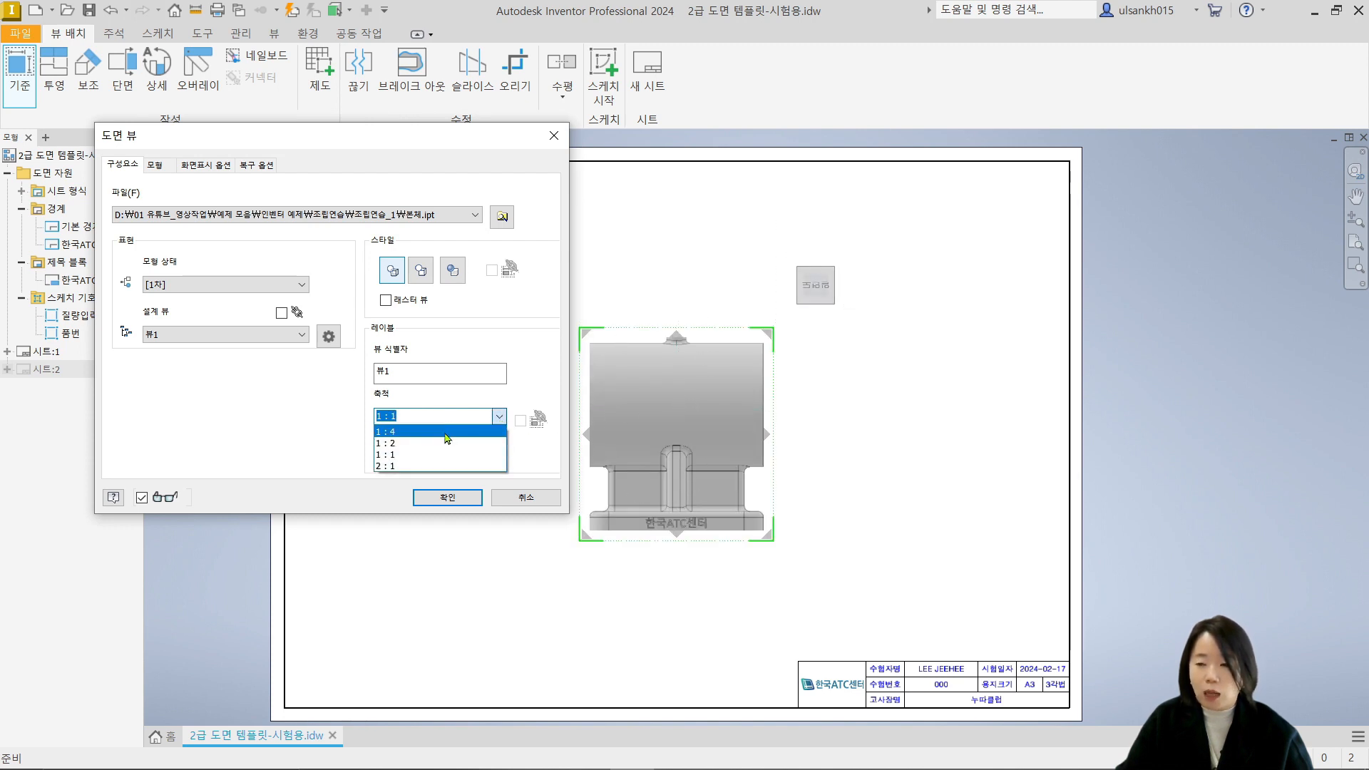
pyautogui.click(446, 432)
# Set the base view's scale to 1:2 and create it on the sheet
pyautogui.click(500, 417)
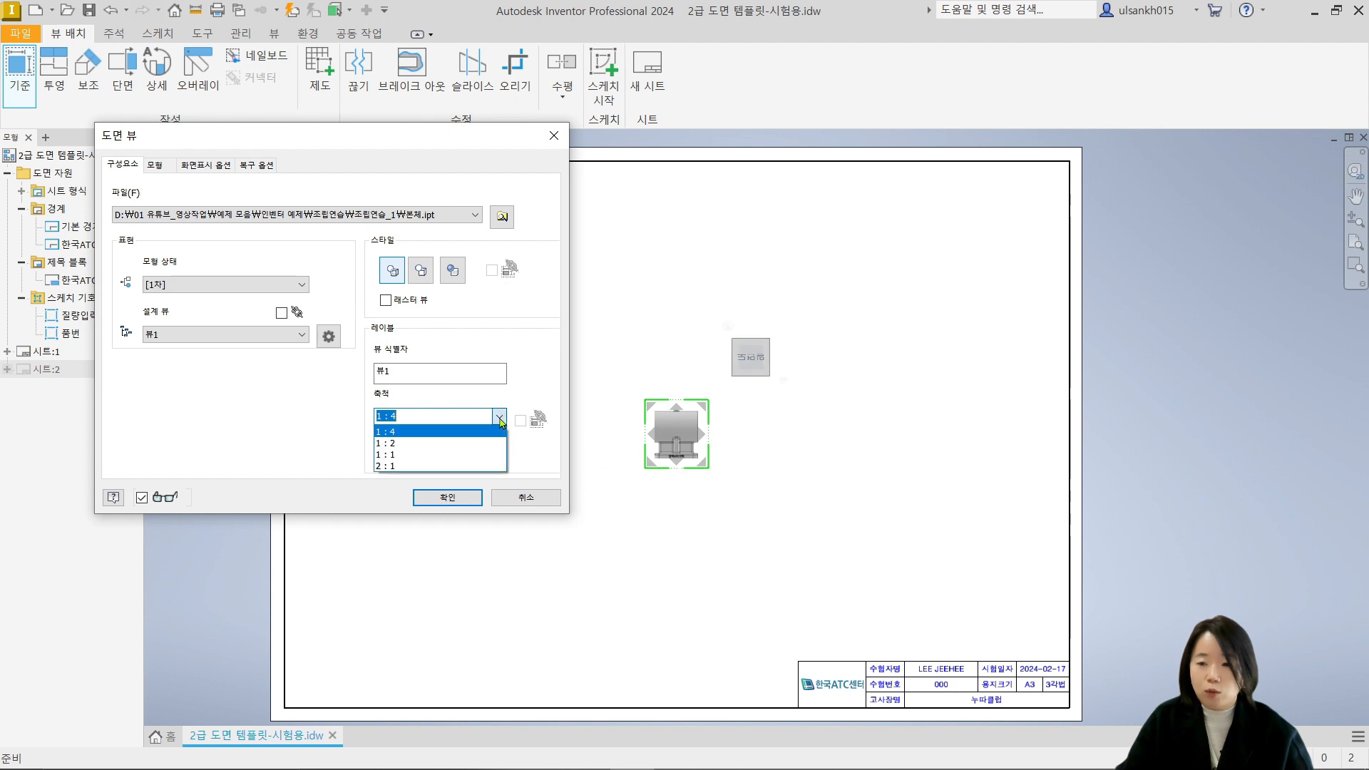
pyautogui.click(403, 443)
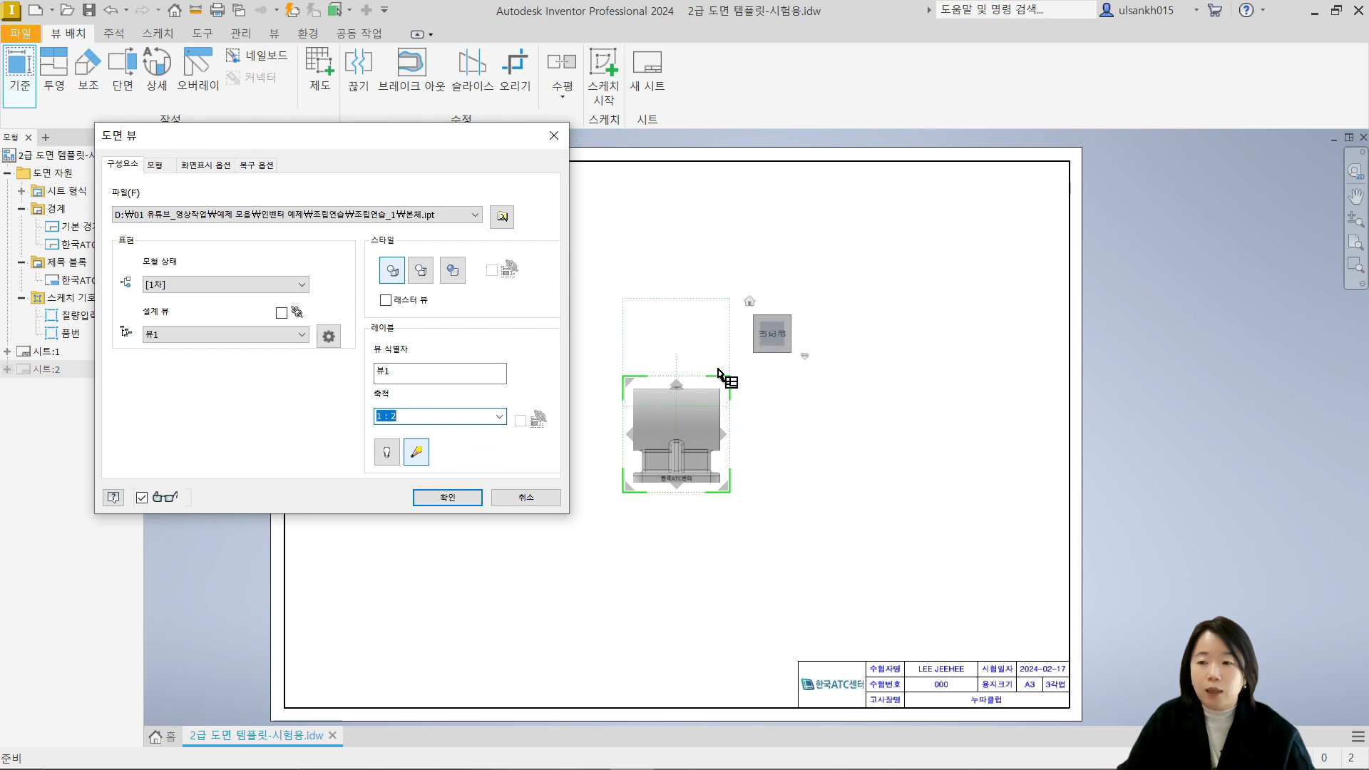
pyautogui.click(448, 498)
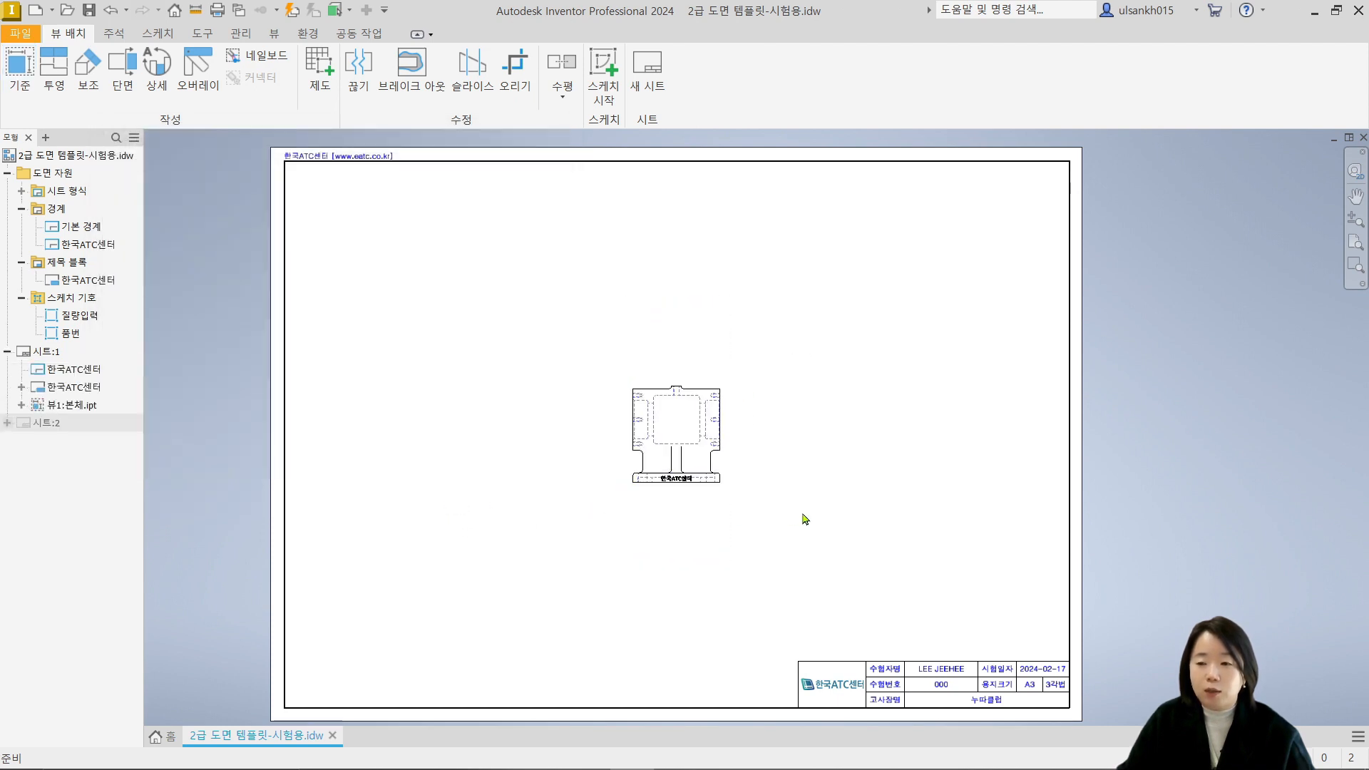
# Change the style of the base view of 본체.ipt to hidden lines removed and shaded
pyautogui.scroll(5, 726, 474)
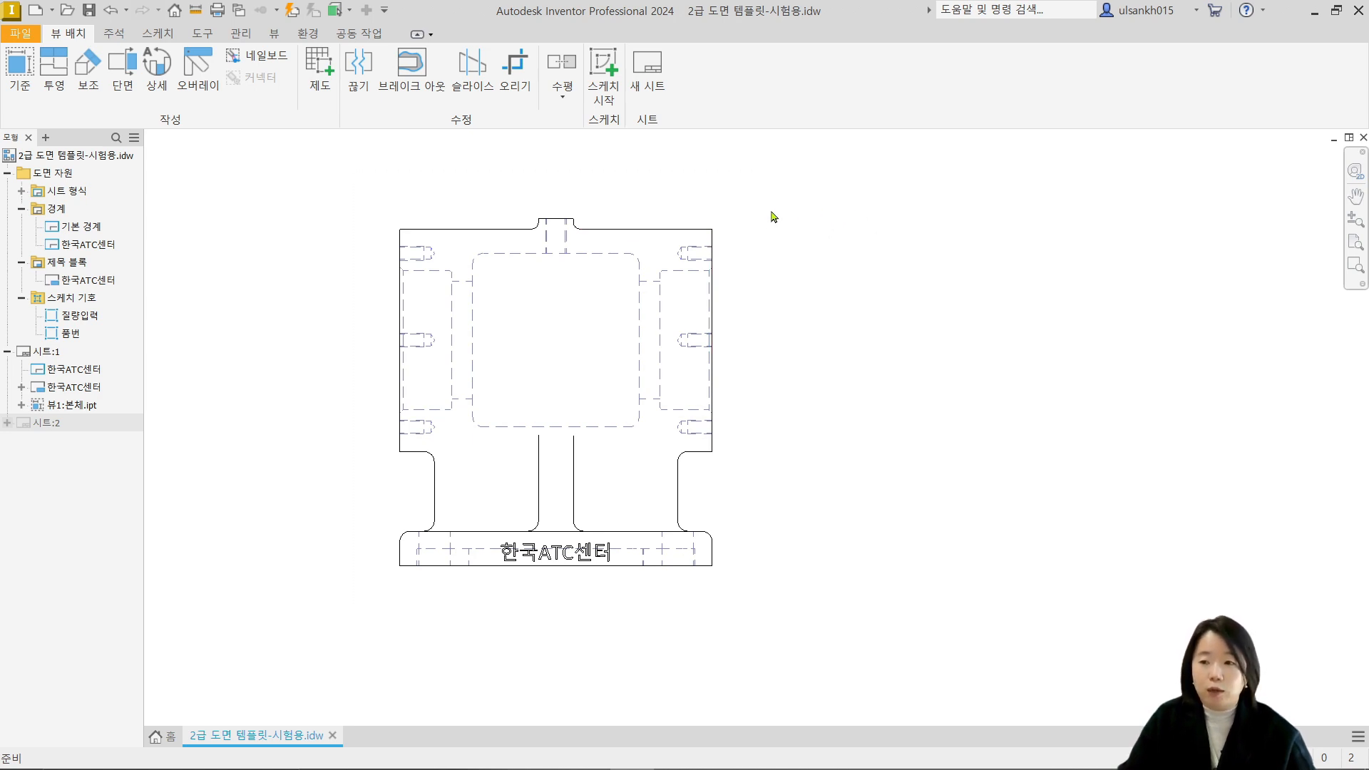
pyautogui.click(735, 220)
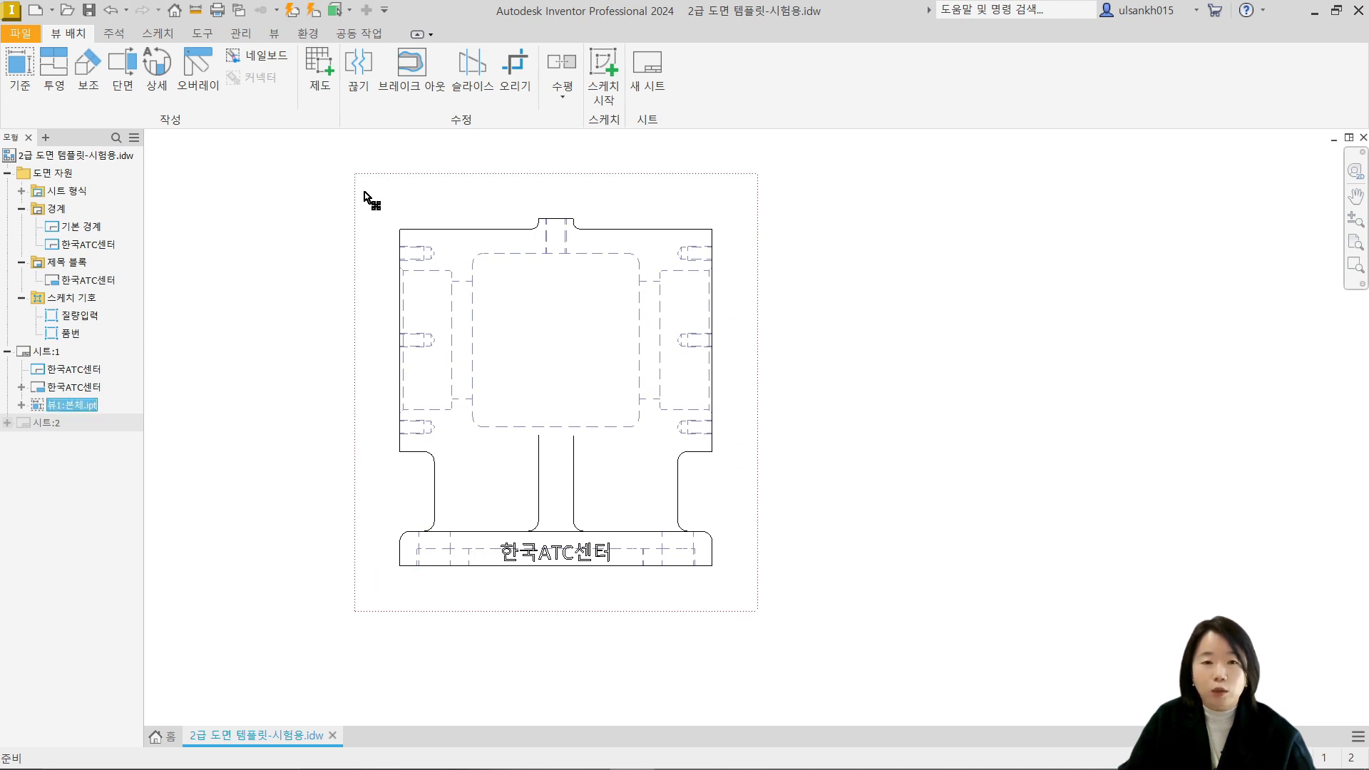
pyautogui.doubleClick(728, 219)
pyautogui.moveTo(408, 146); pyautogui.dragTo(414, 144)
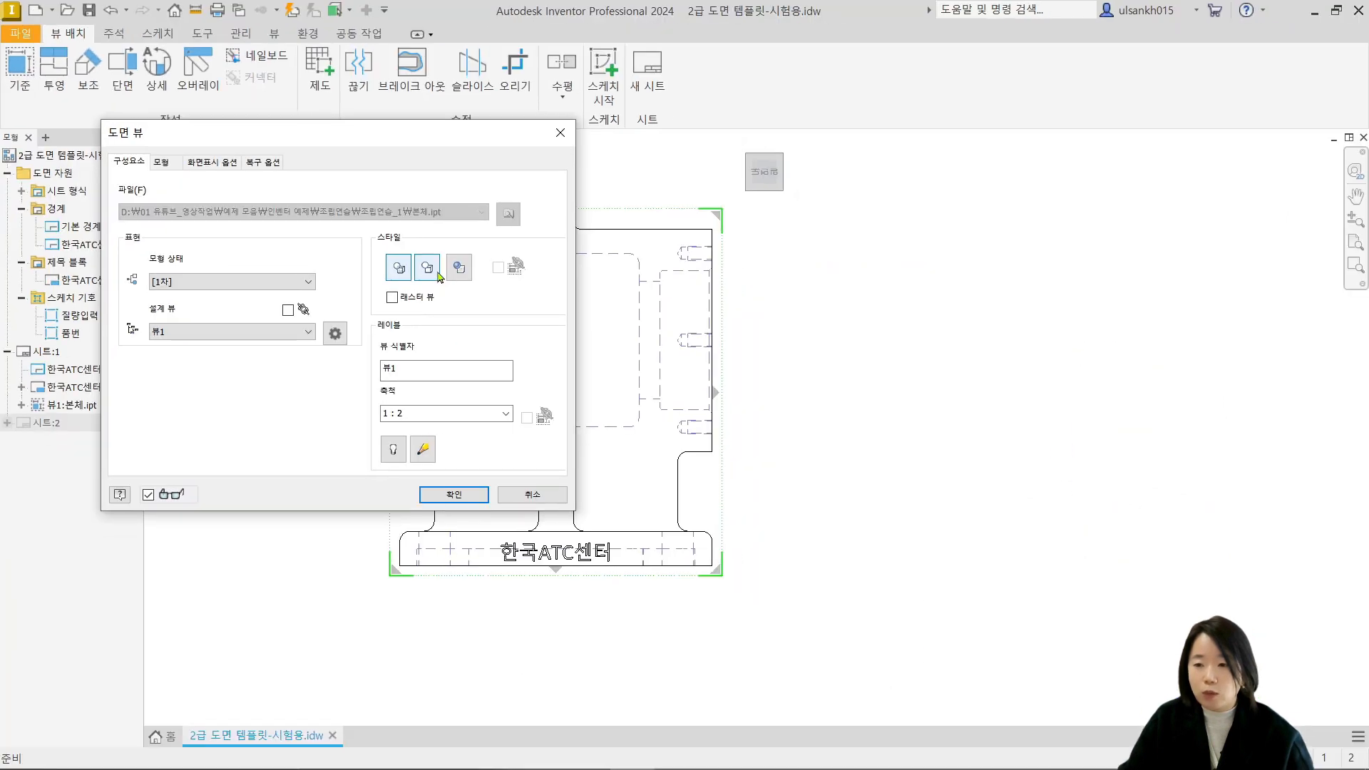
pyautogui.click(546, 343)
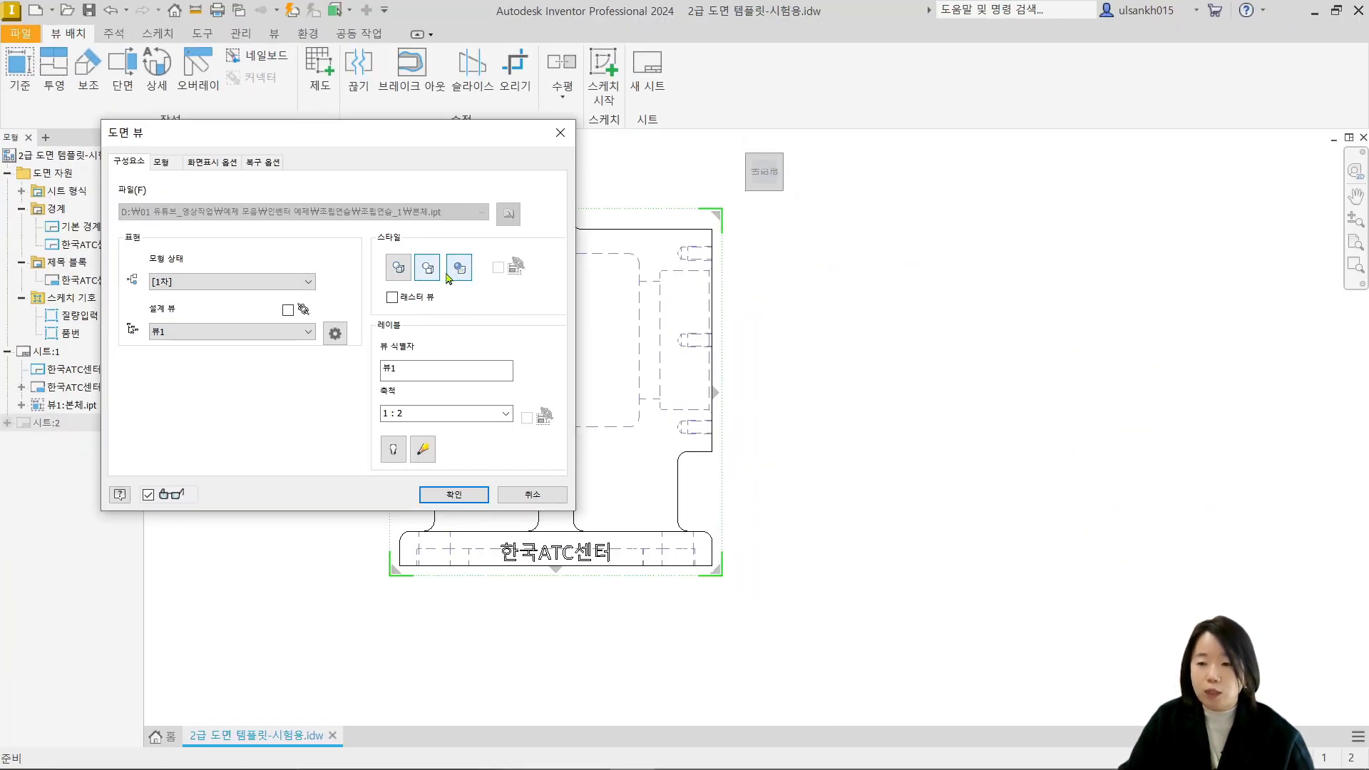
pyautogui.click(455, 494)
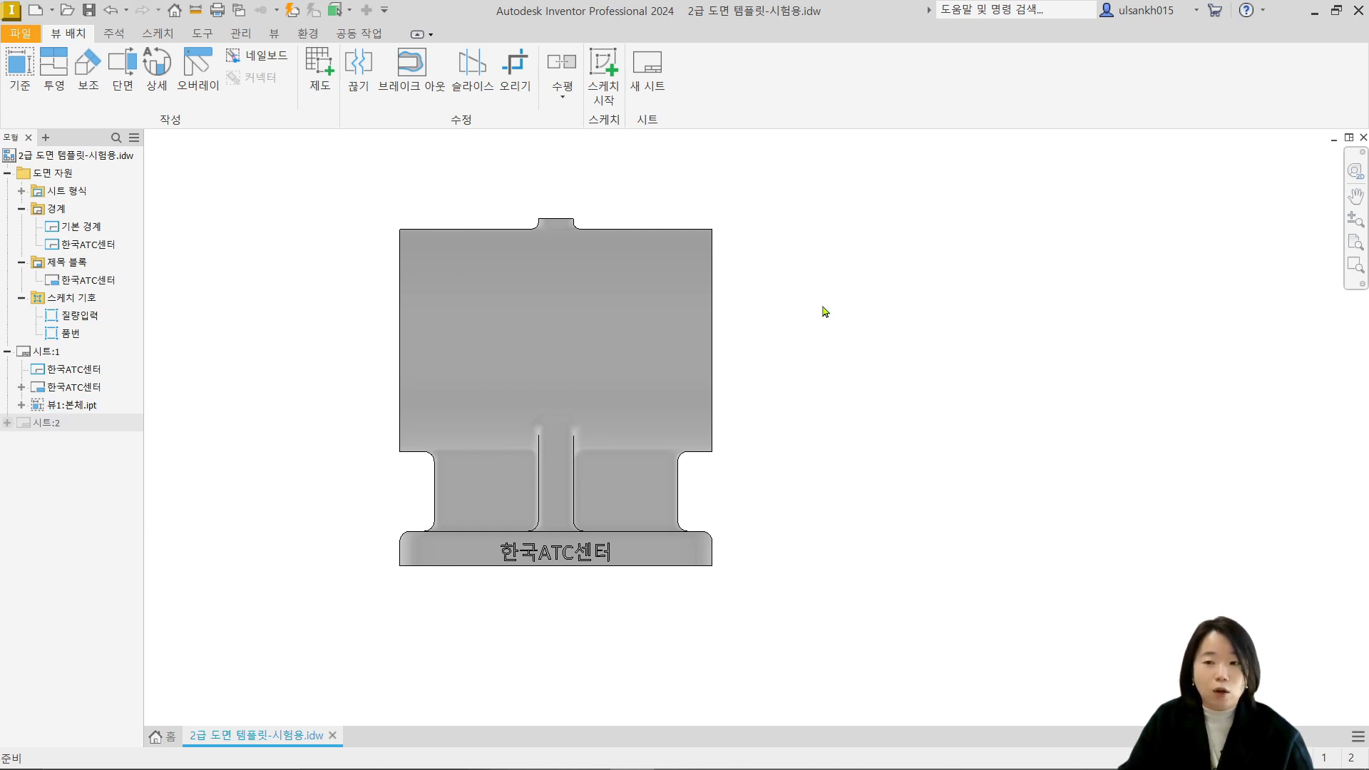
# Examine the shaded view's edges and fillets around the central rib, the side recesses and the foot
pyautogui.moveTo(750, 291)
pyautogui.mouseDown()
pyautogui.moveTo(705, 215)
pyautogui.moveTo(694, 258)
pyautogui.mouseUp()
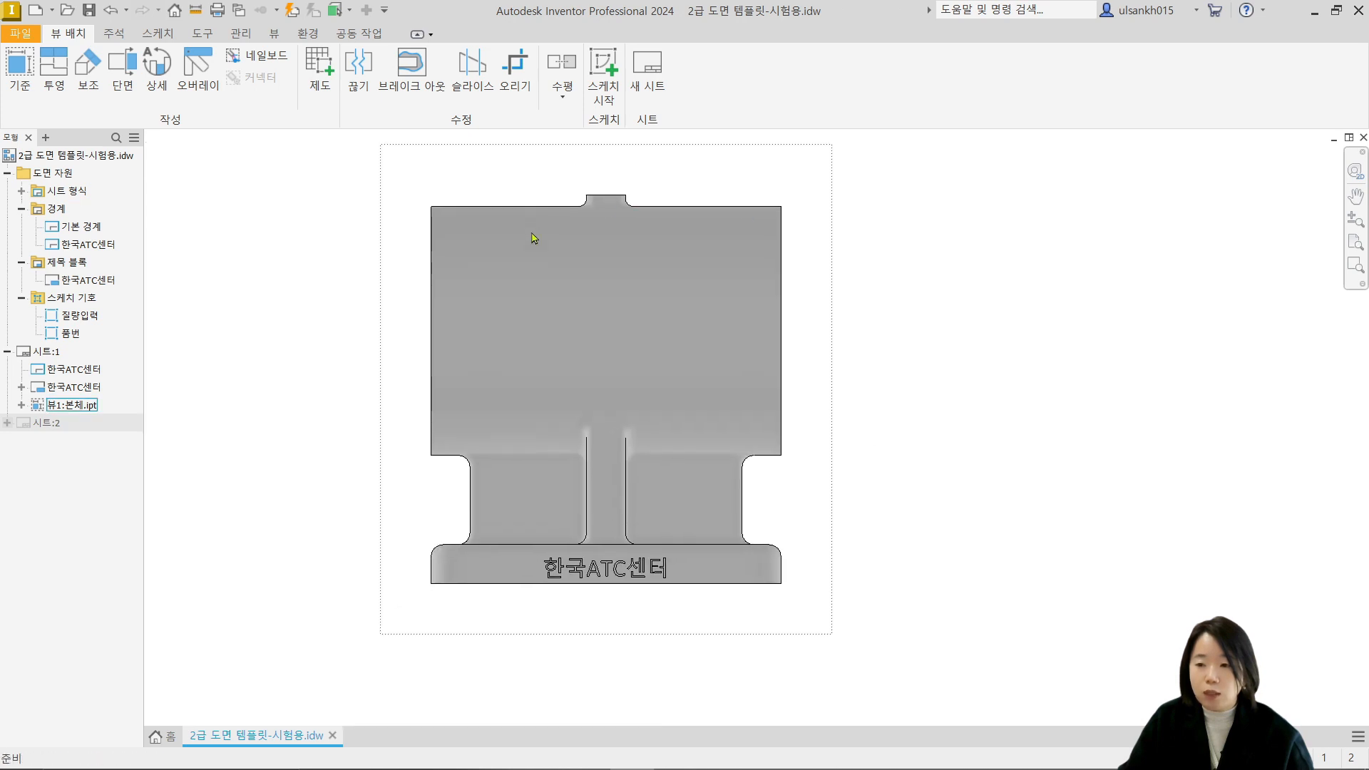
pyautogui.scroll(3, 524, 474)
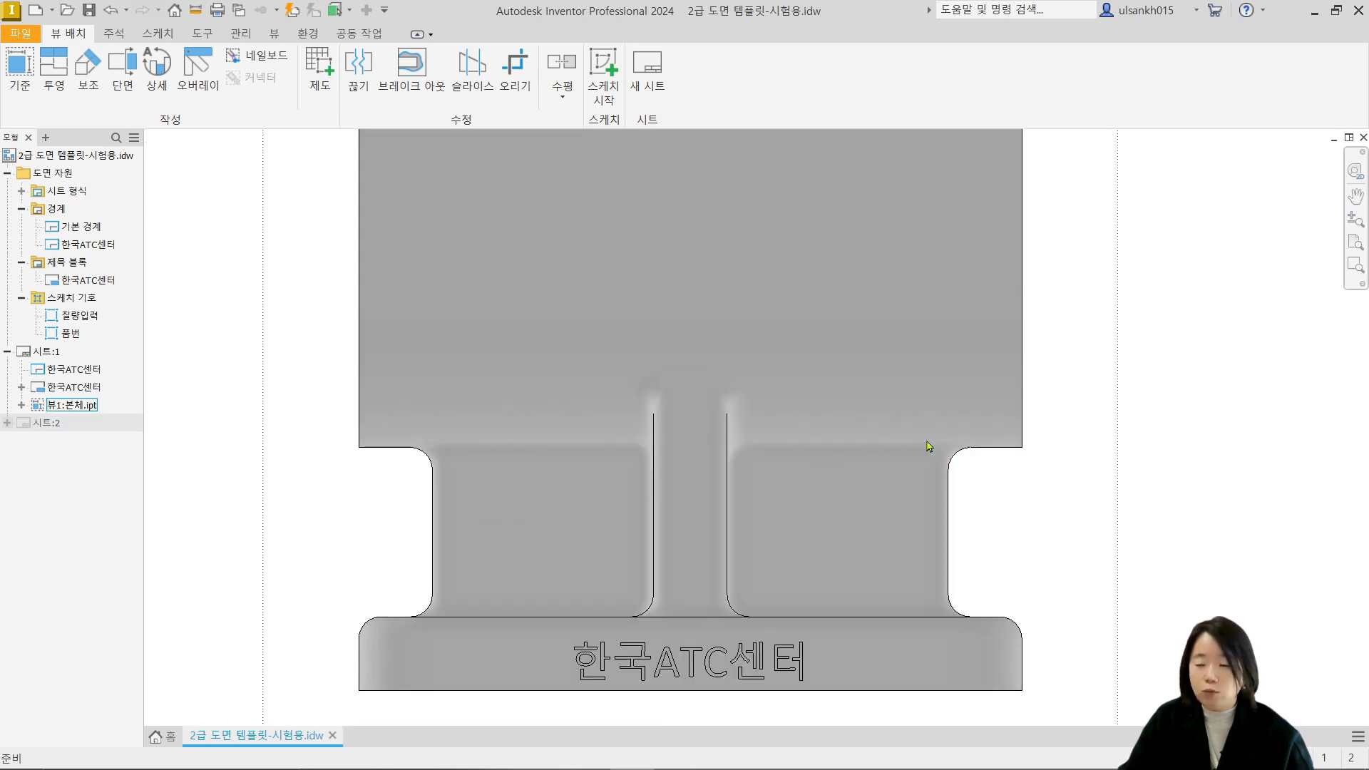
pyautogui.scroll(-3, 466, 443)
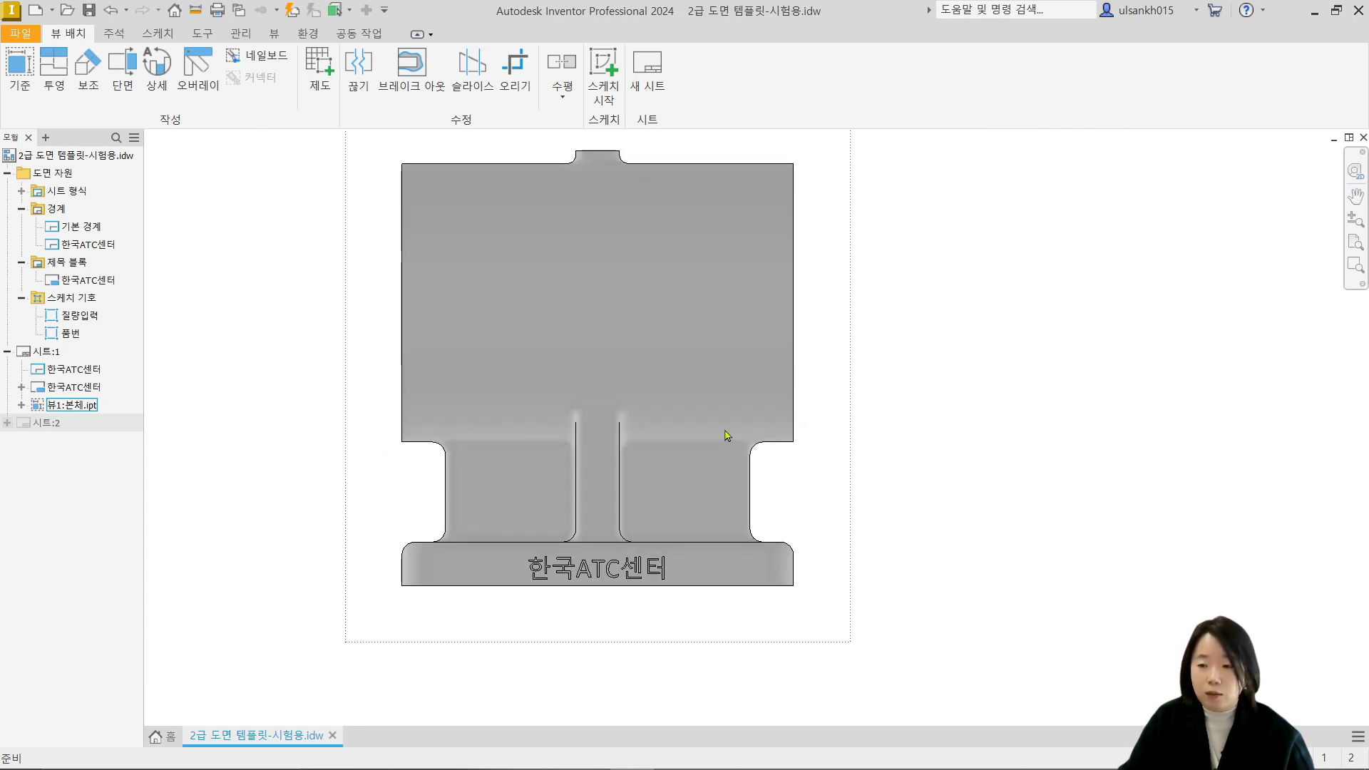
pyautogui.scroll(3, 727, 435)
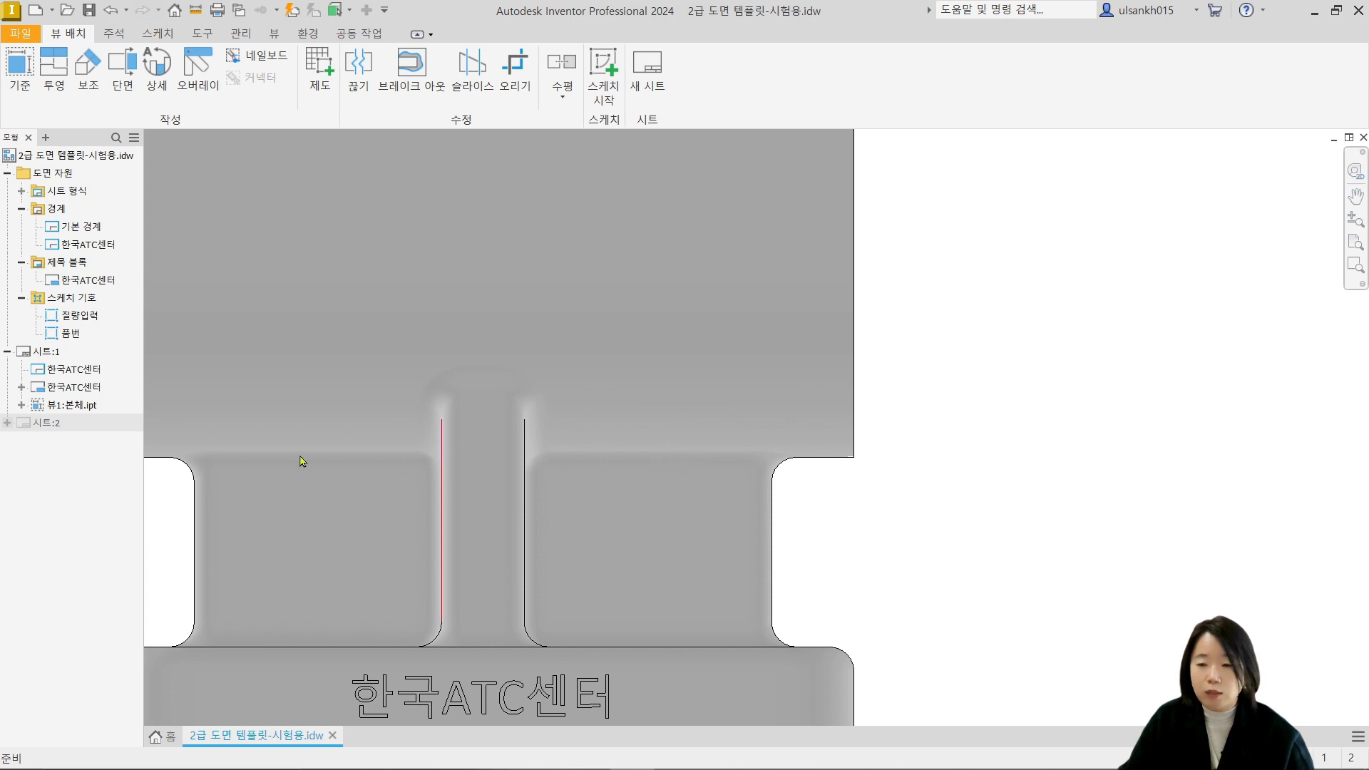
pyautogui.scroll(-3, 492, 420)
pyautogui.moveTo(542, 412); pyautogui.dragTo(581, 459, button='middle')
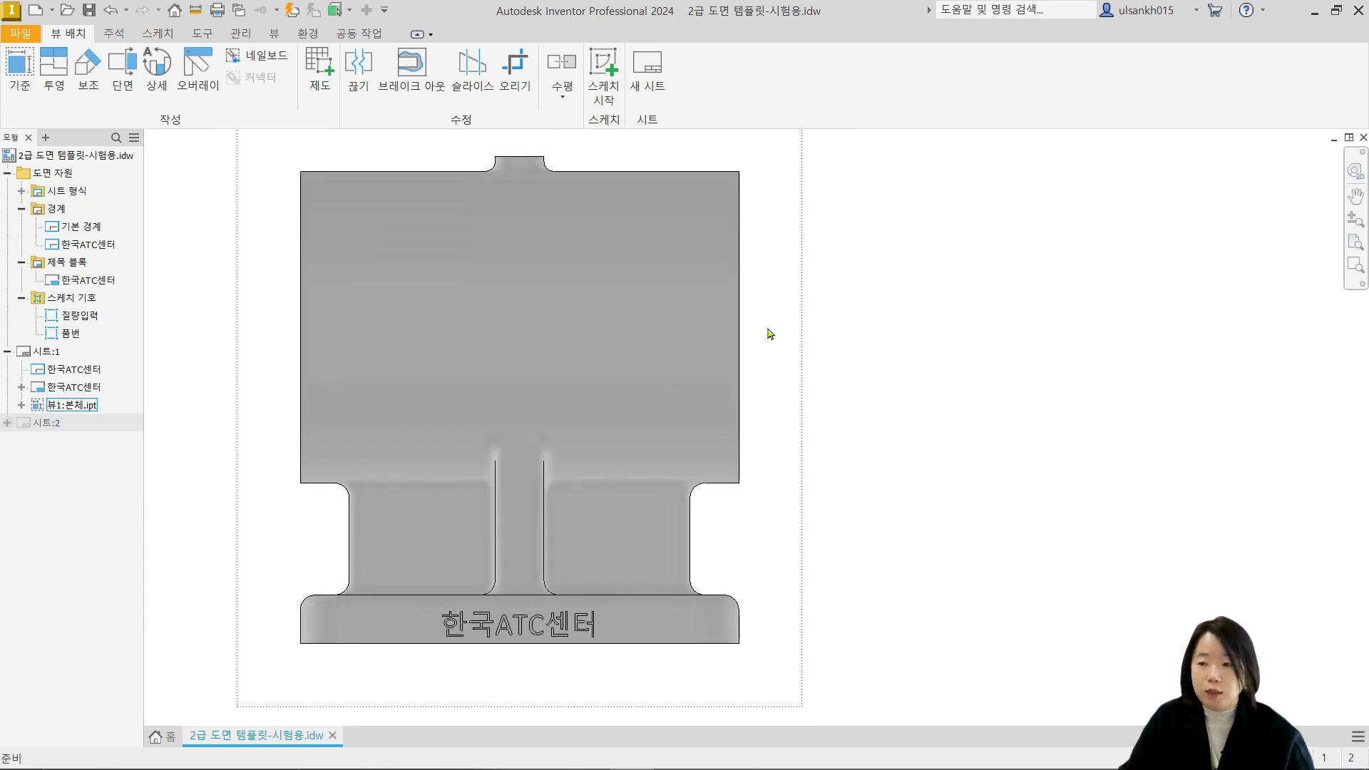
pyautogui.scroll(-3, 769, 334)
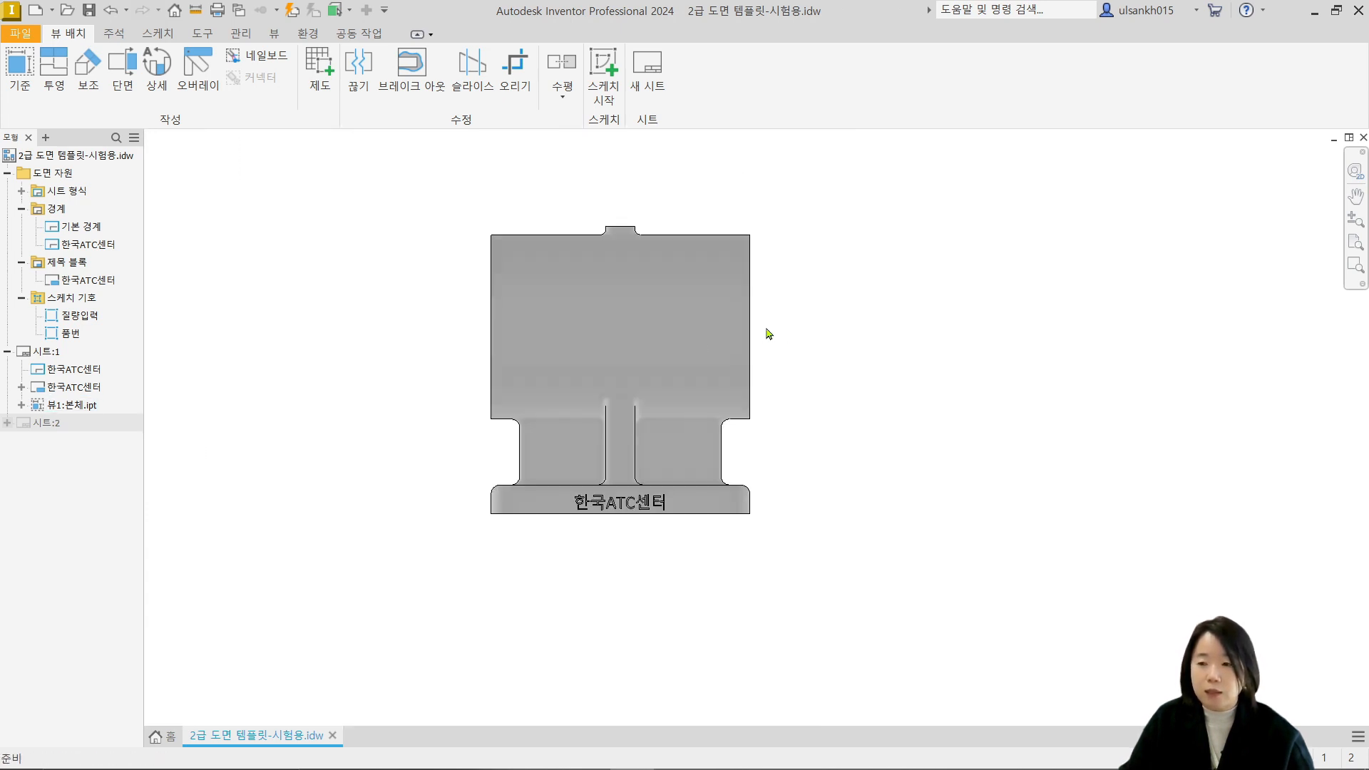
# Turn on tangent edges (접하는 모서리) in the display options of the base view of 본체.ipt and apply the change
pyautogui.click(773, 293)
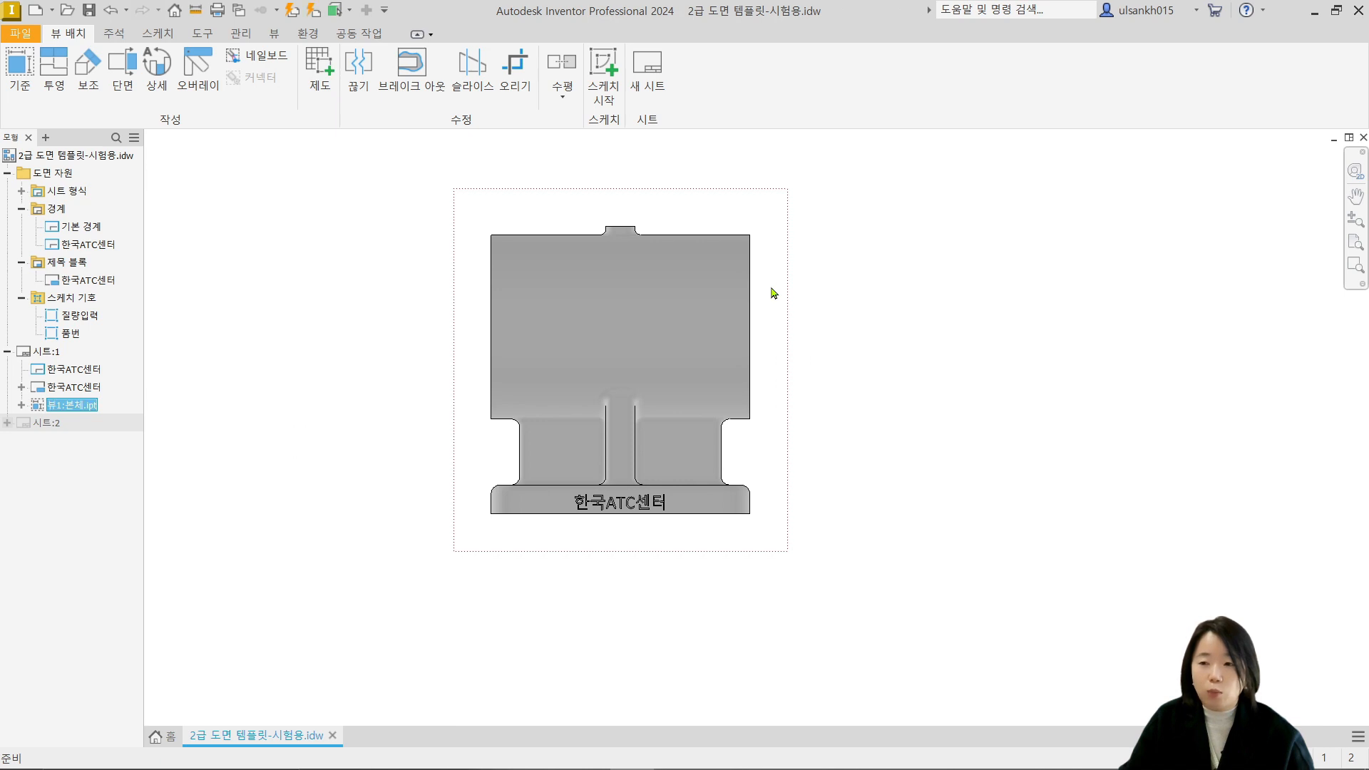
pyautogui.doubleClick(774, 292)
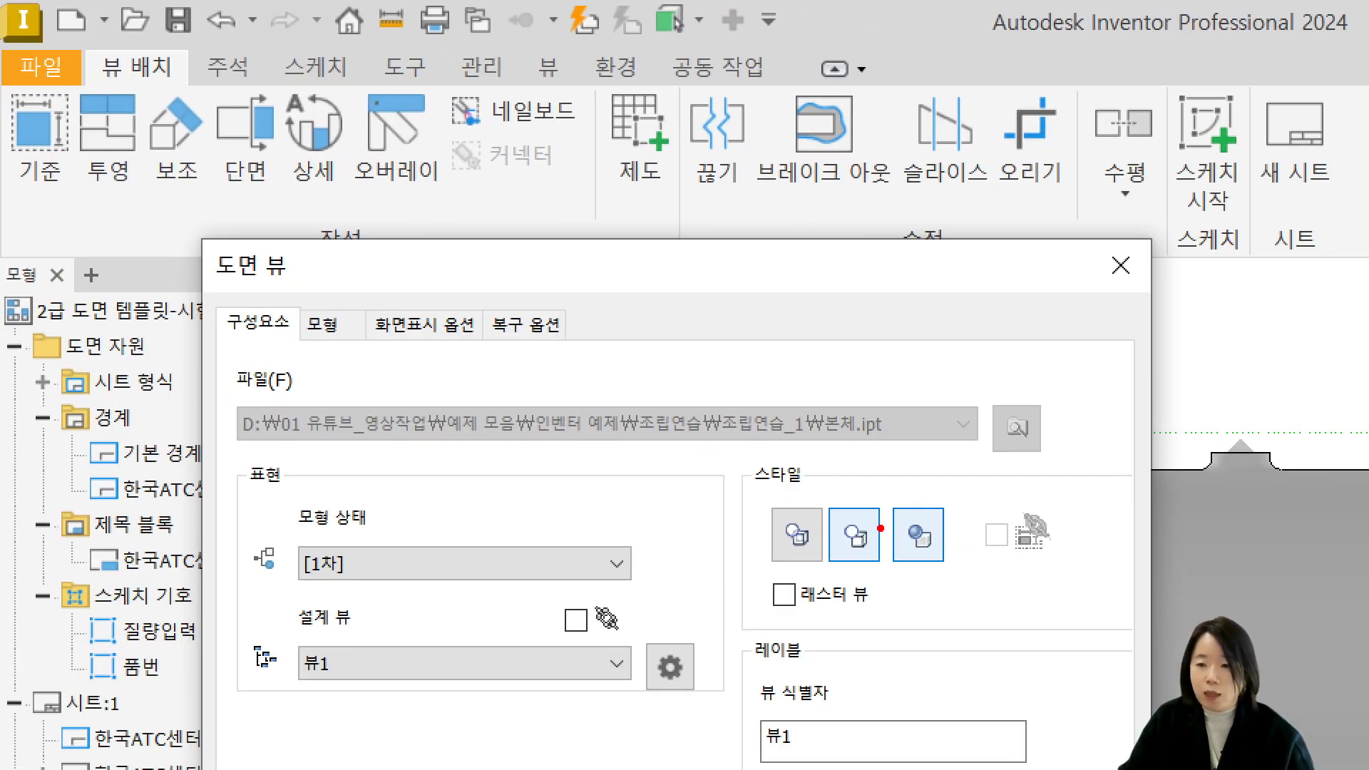
pyautogui.moveTo(372, 302); pyautogui.dragTo(490, 355)
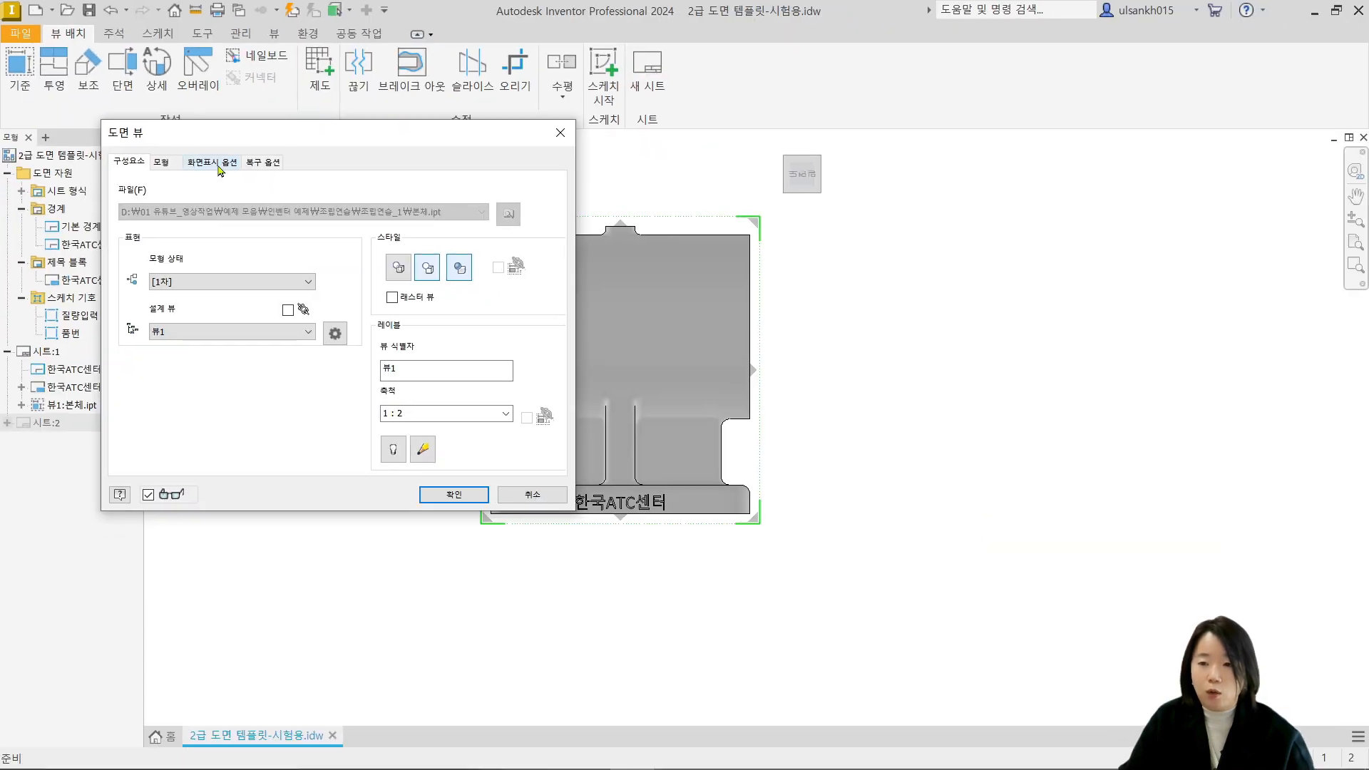
pyautogui.click(437, 332)
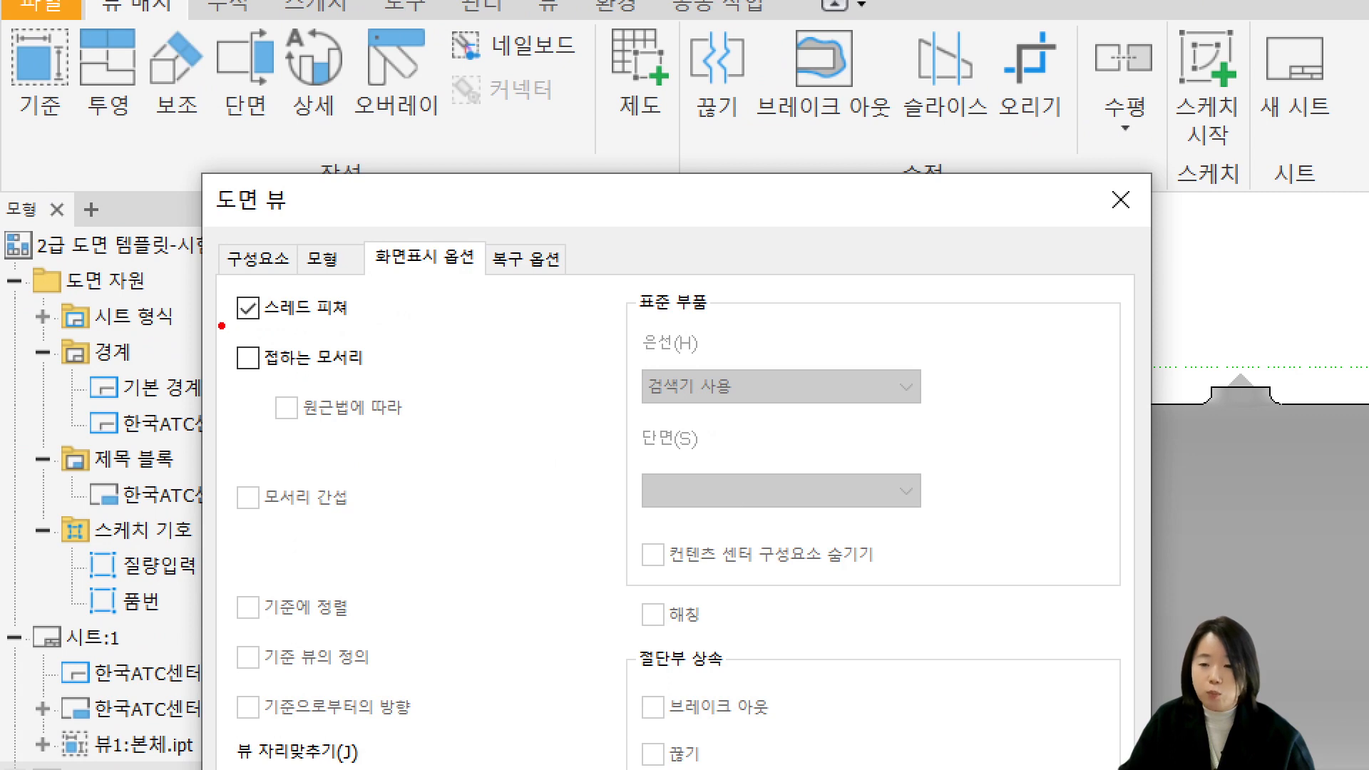
pyautogui.moveTo(222, 326); pyautogui.dragTo(392, 387)
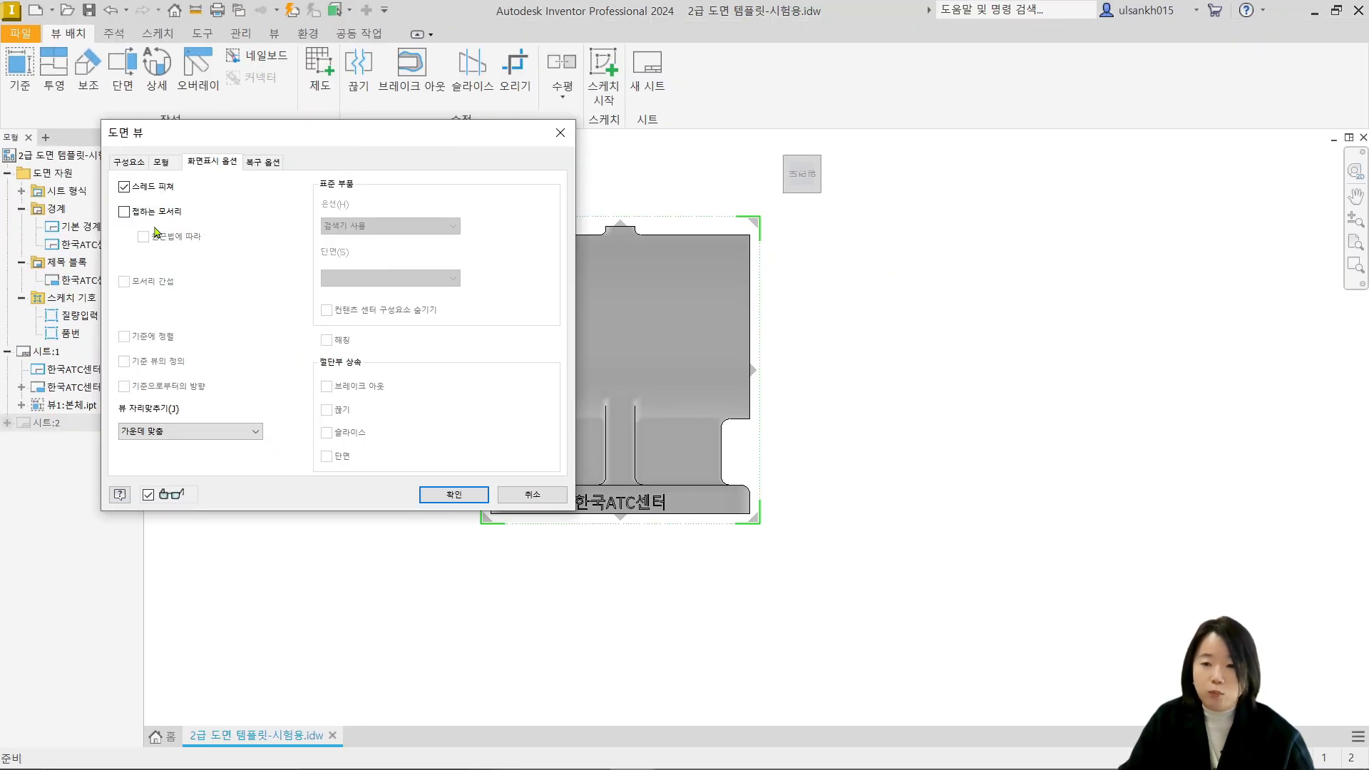
pyautogui.click(124, 212)
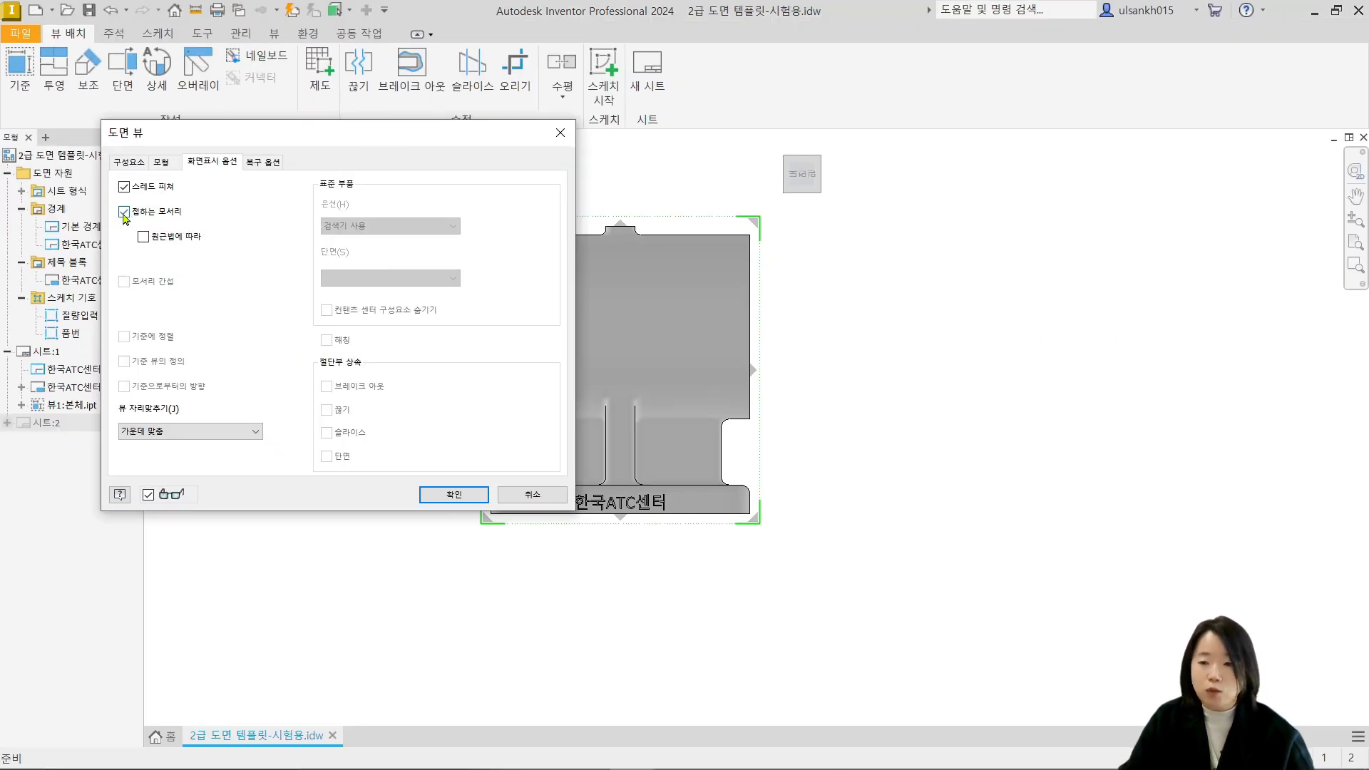
pyautogui.click(453, 495)
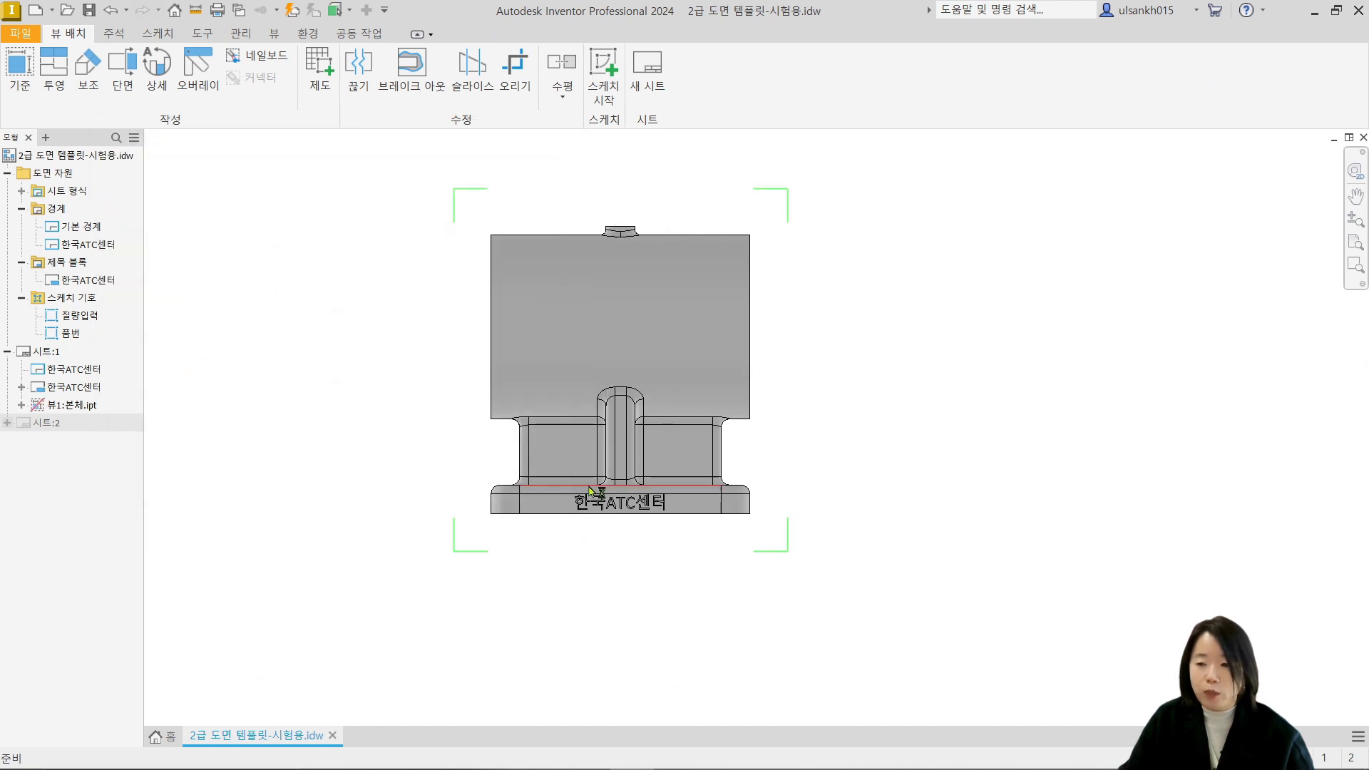
# Examine the tangent edges around the base view's central rib, side recesses and foot
pyautogui.scroll(3, 770, 449)
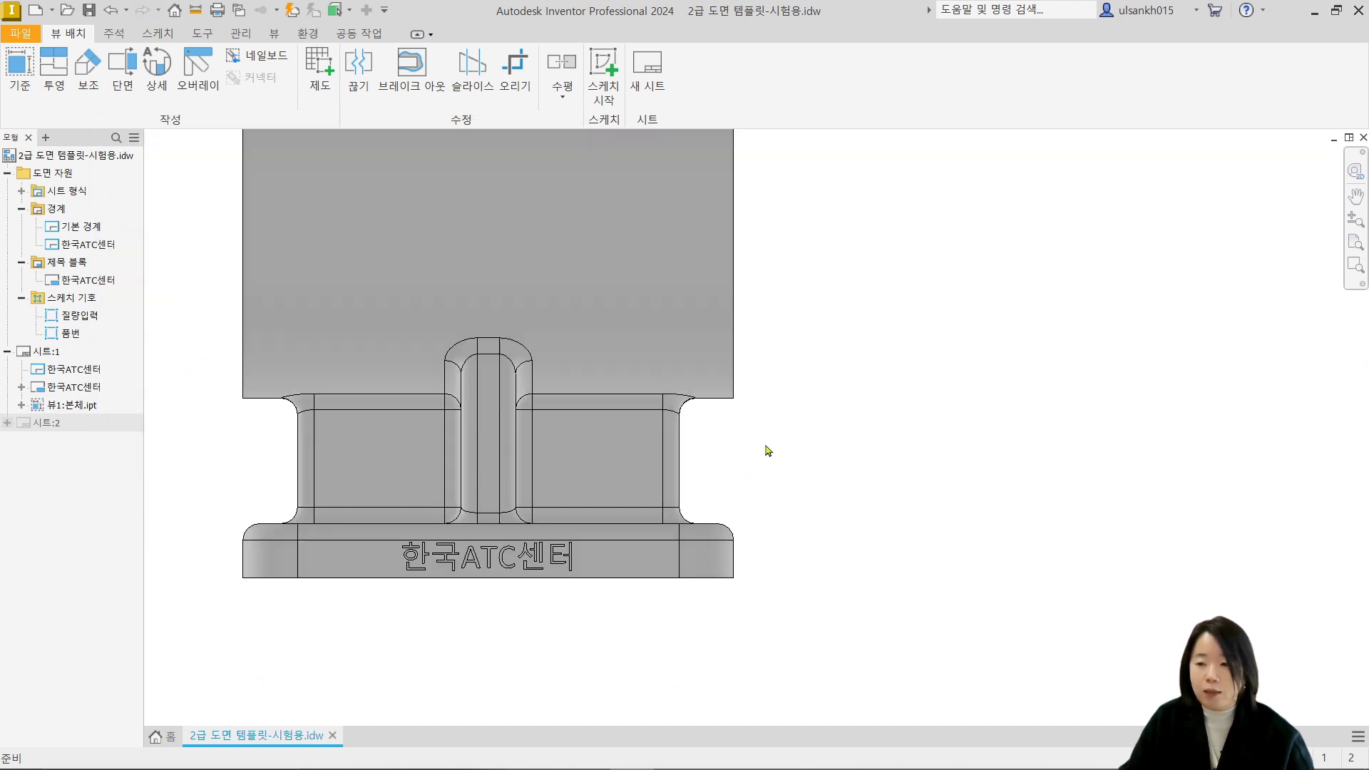
pyautogui.scroll(3, 768, 451)
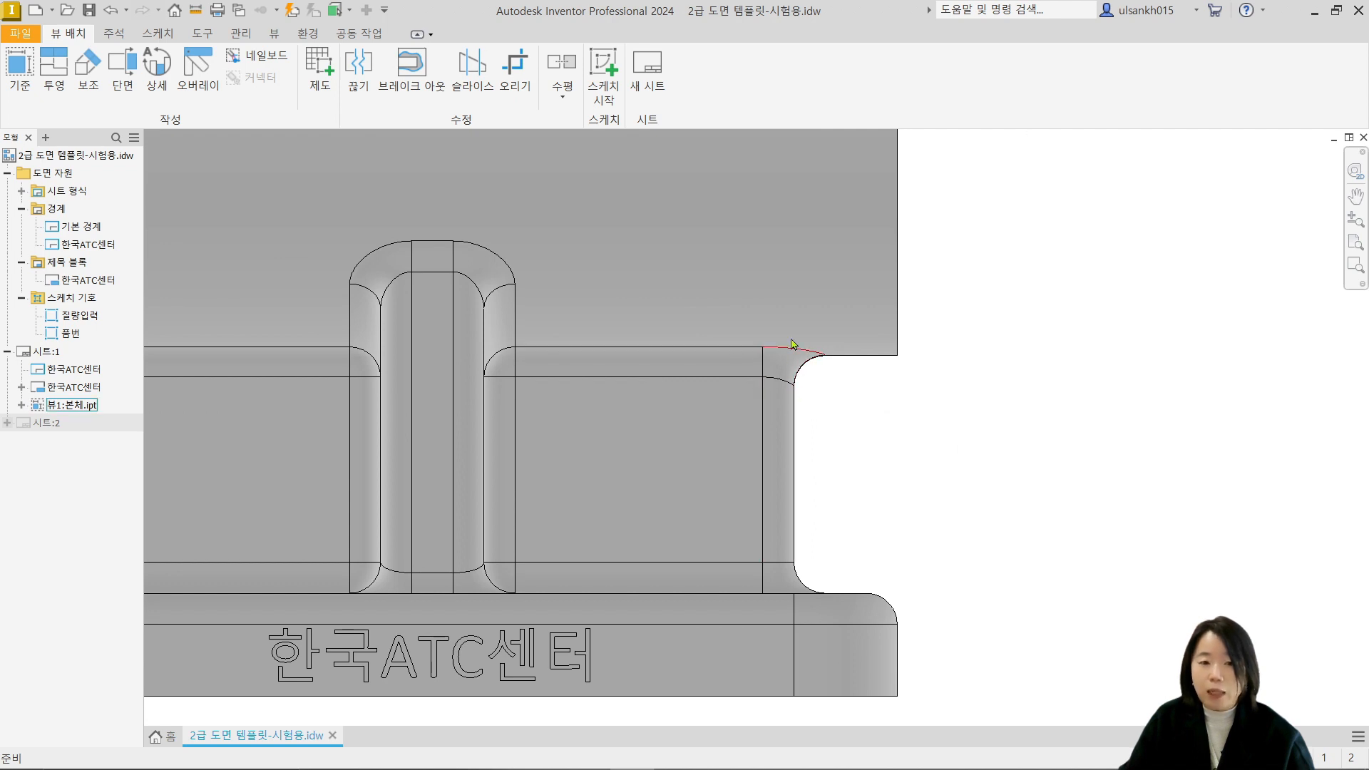
pyautogui.scroll(-2, 641, 373)
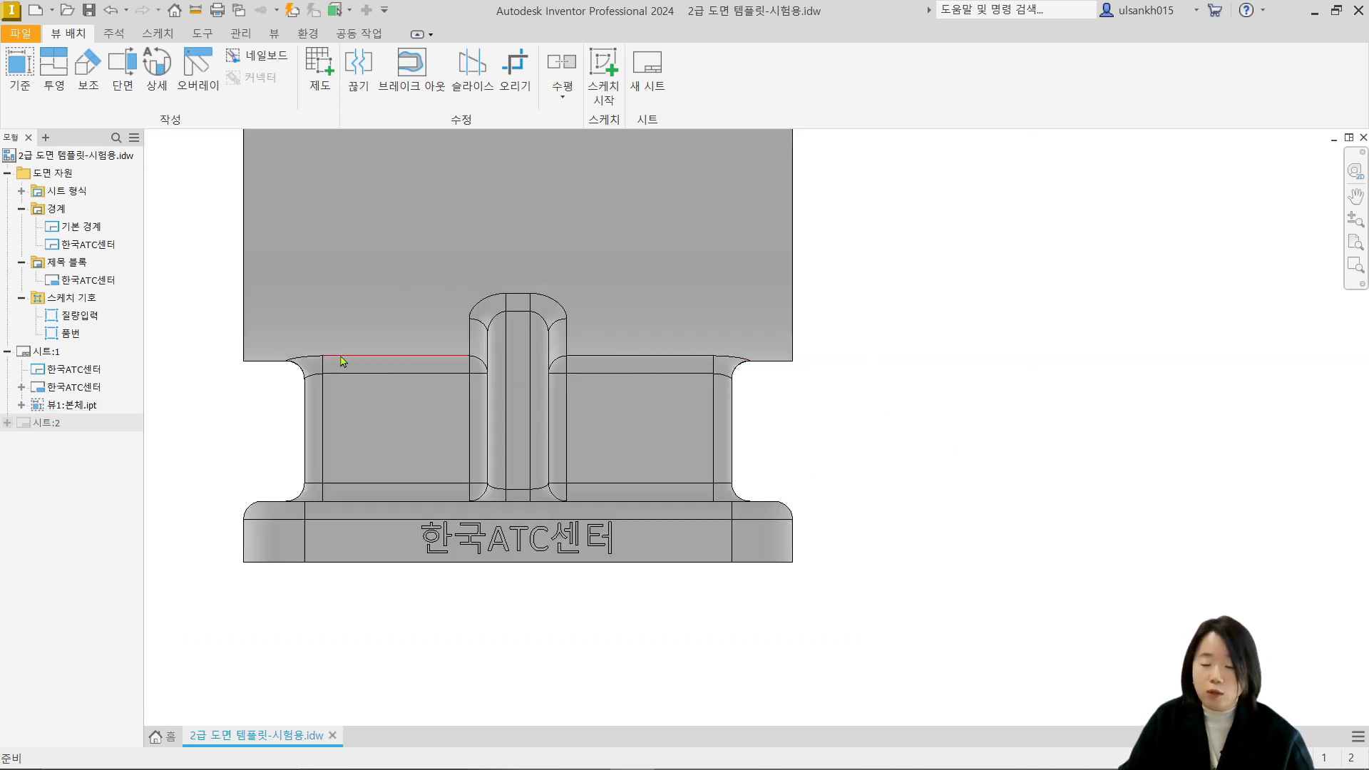
pyautogui.moveTo(644, 413); pyautogui.dragTo(703, 468, button='middle')
pyautogui.scroll(3, 624, 387)
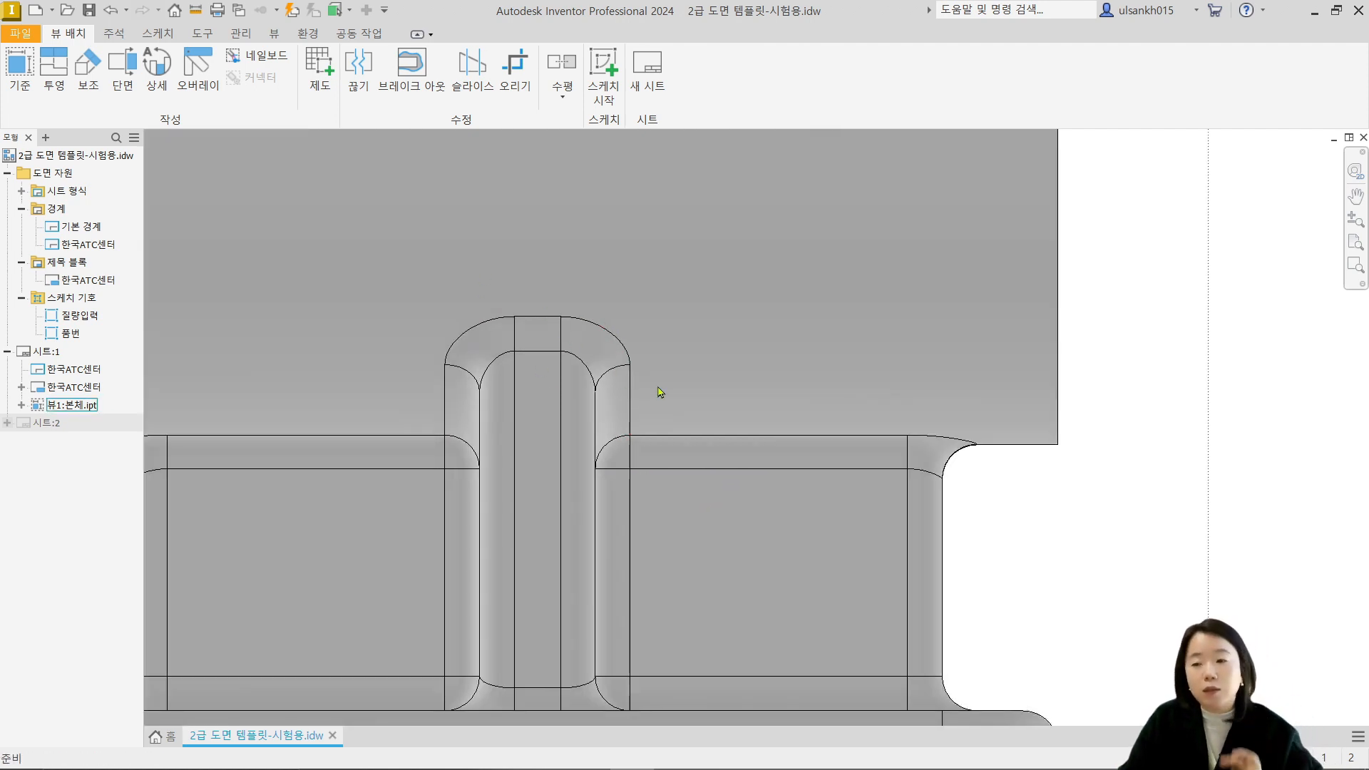
pyautogui.scroll(-3, 827, 440)
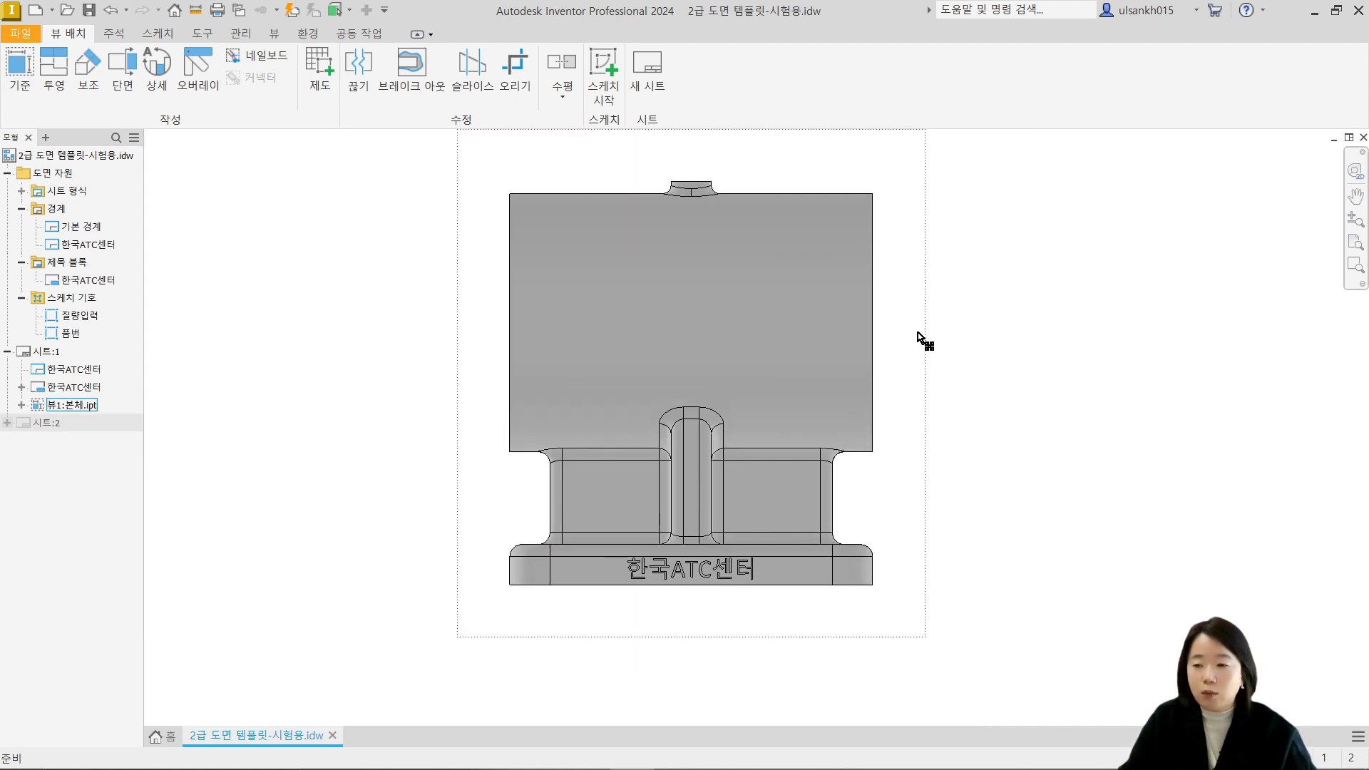
# Try the foreshortened option (원근법에 따라) for the base view's tangent edges
pyautogui.doubleClick(918, 332)
pyautogui.click(226, 167)
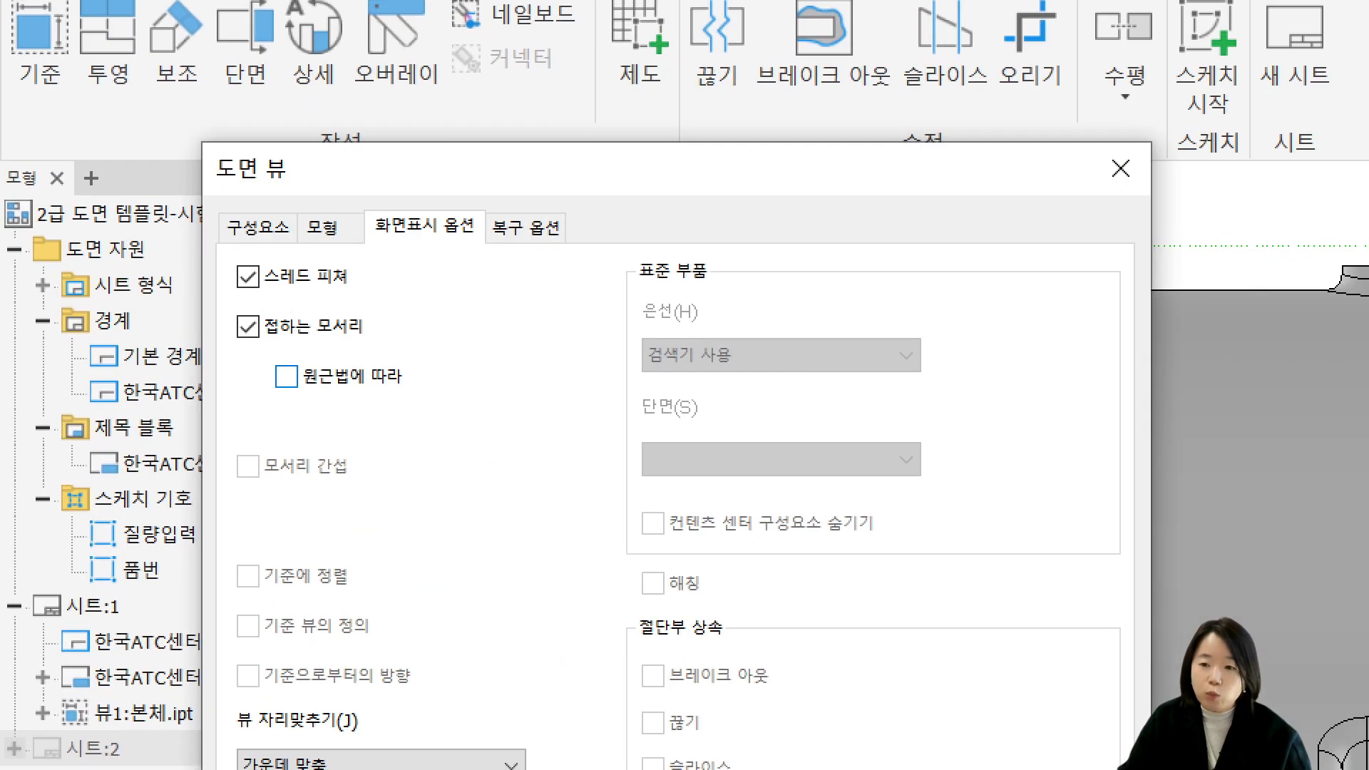
pyautogui.keyDown('ctrl'); pyautogui.moveTo(247, 347); pyautogui.dragTo(445, 419); pyautogui.keyUp('ctrl')
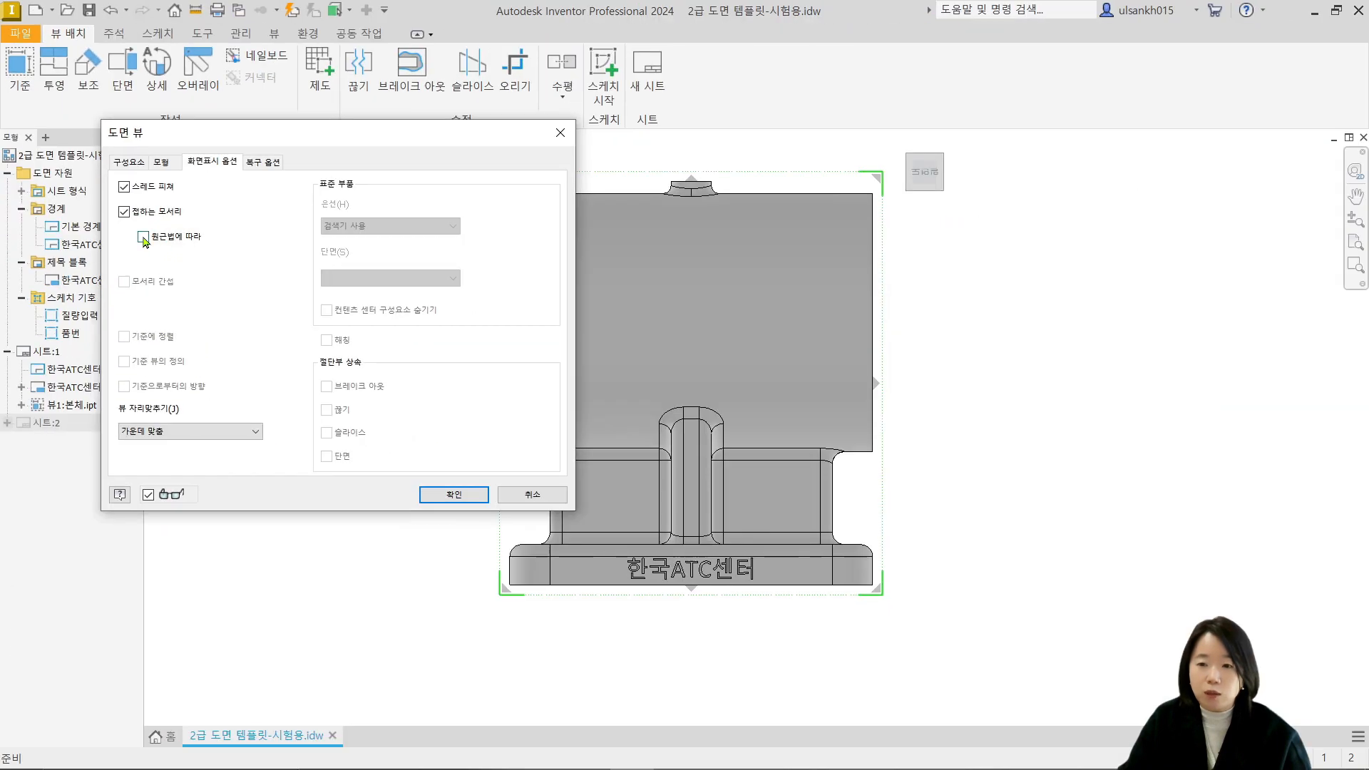
pyautogui.click(465, 494)
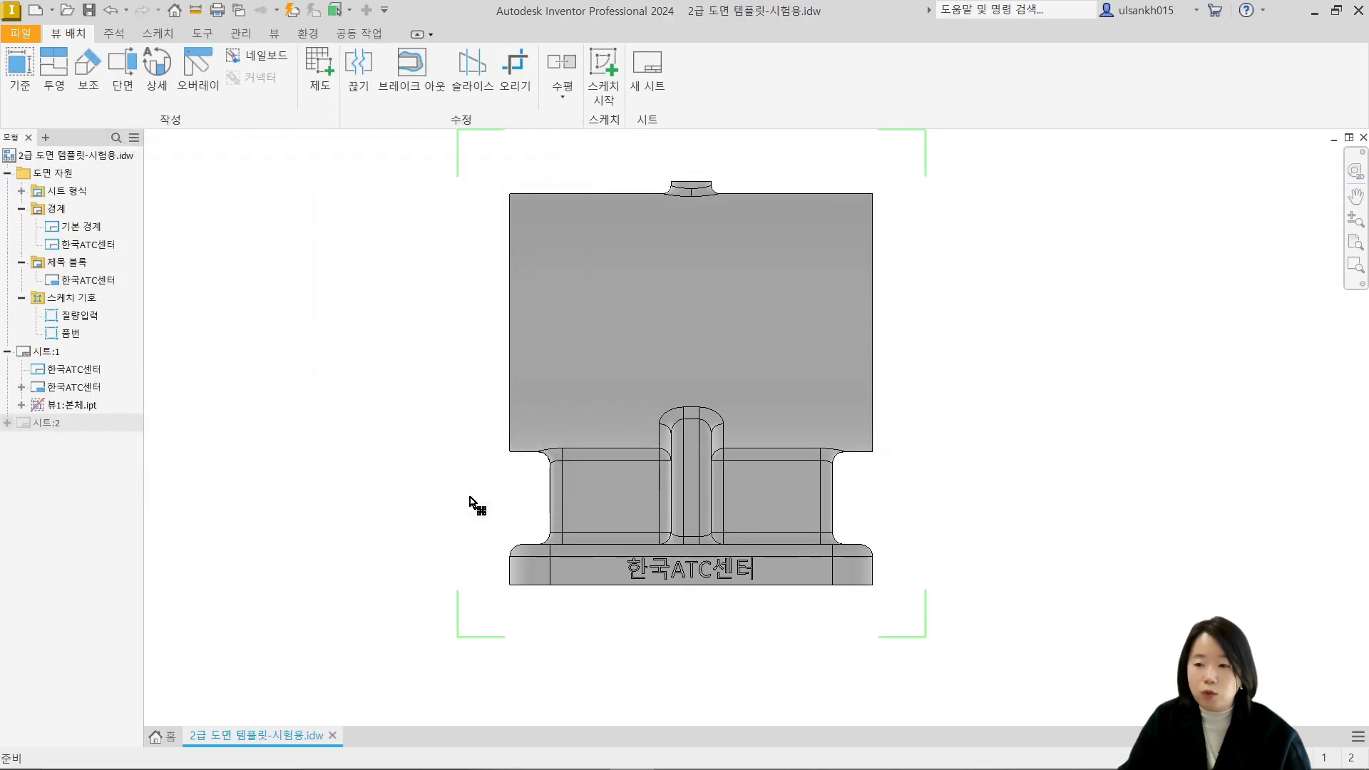
# Examine the foreshortened edge lines where the rib, recess and foot fillets meet in the base view
pyautogui.scroll(5, 696, 476)
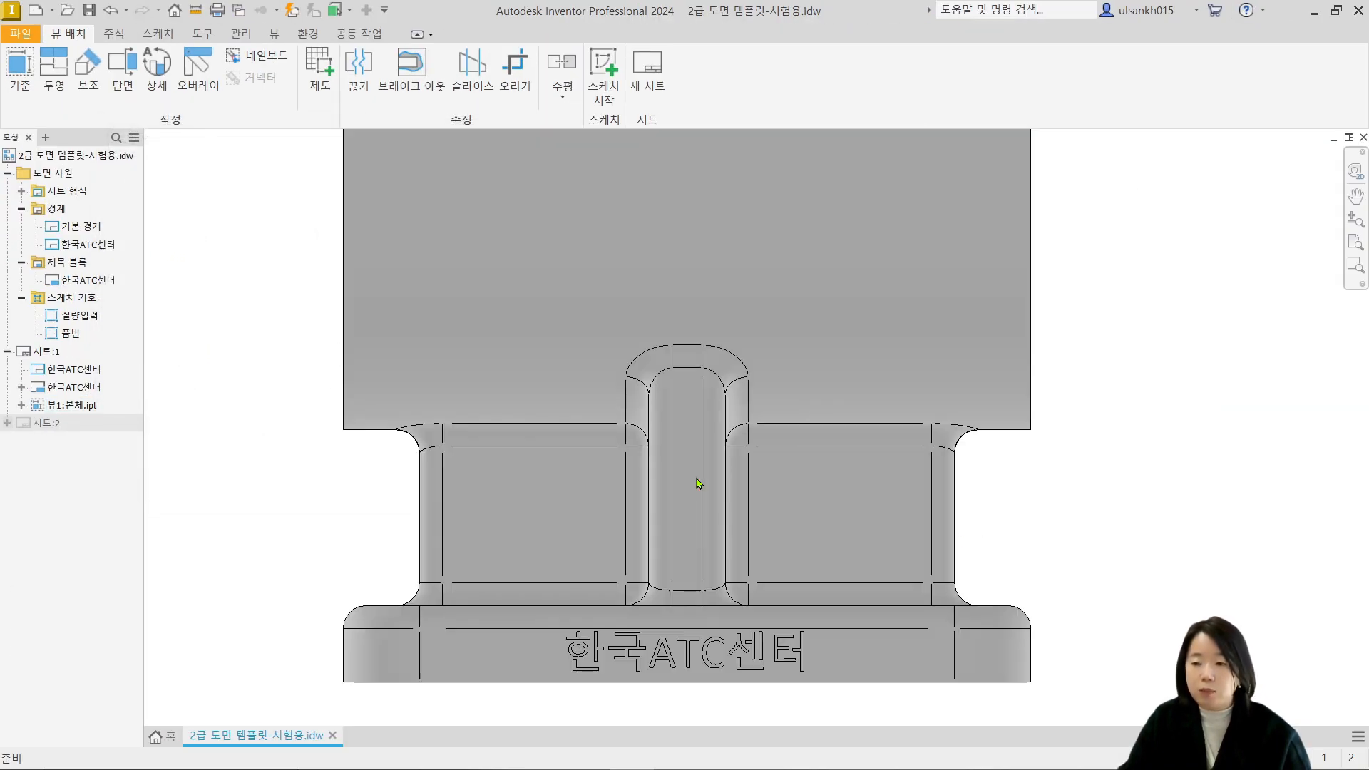
pyautogui.scroll(5, 706, 401)
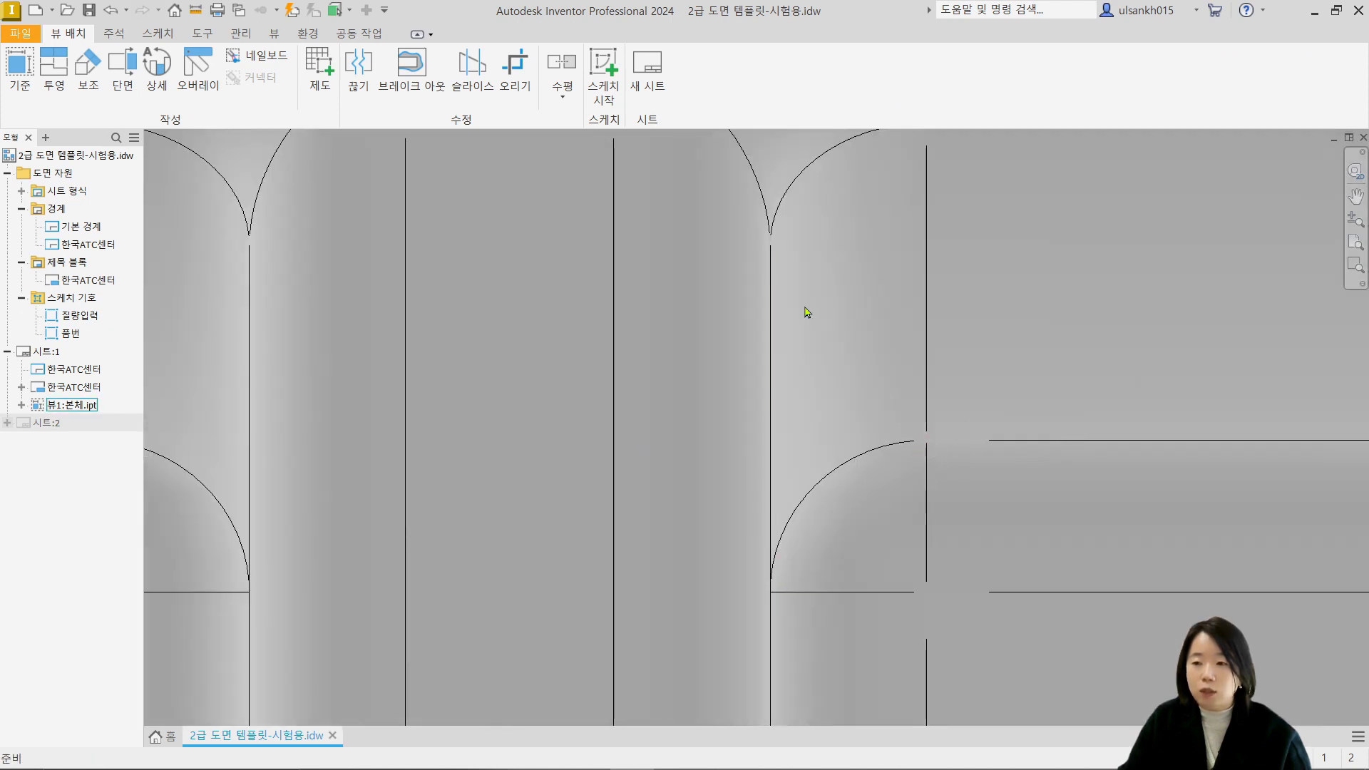
pyautogui.scroll(-3, 791, 296)
pyautogui.scroll(-3, 792, 278)
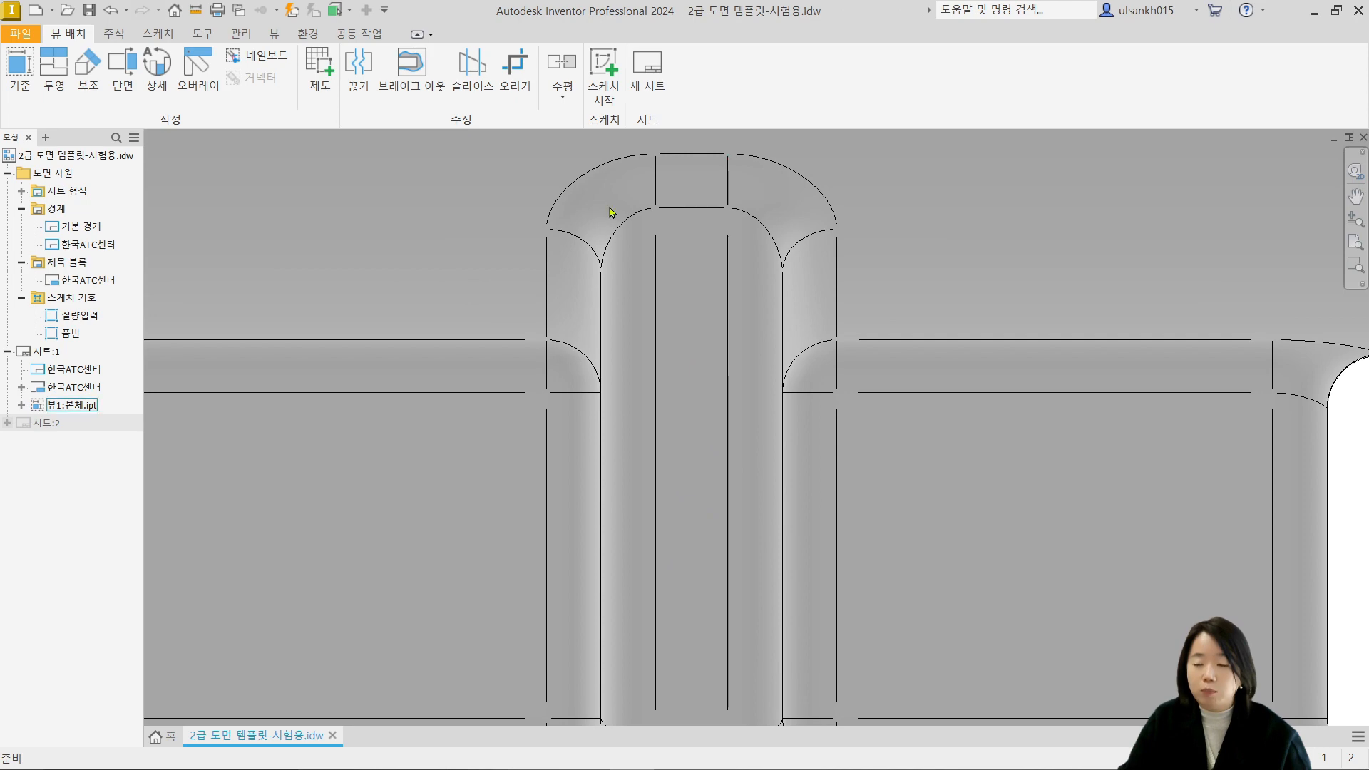
pyautogui.scroll(-2, 611, 211)
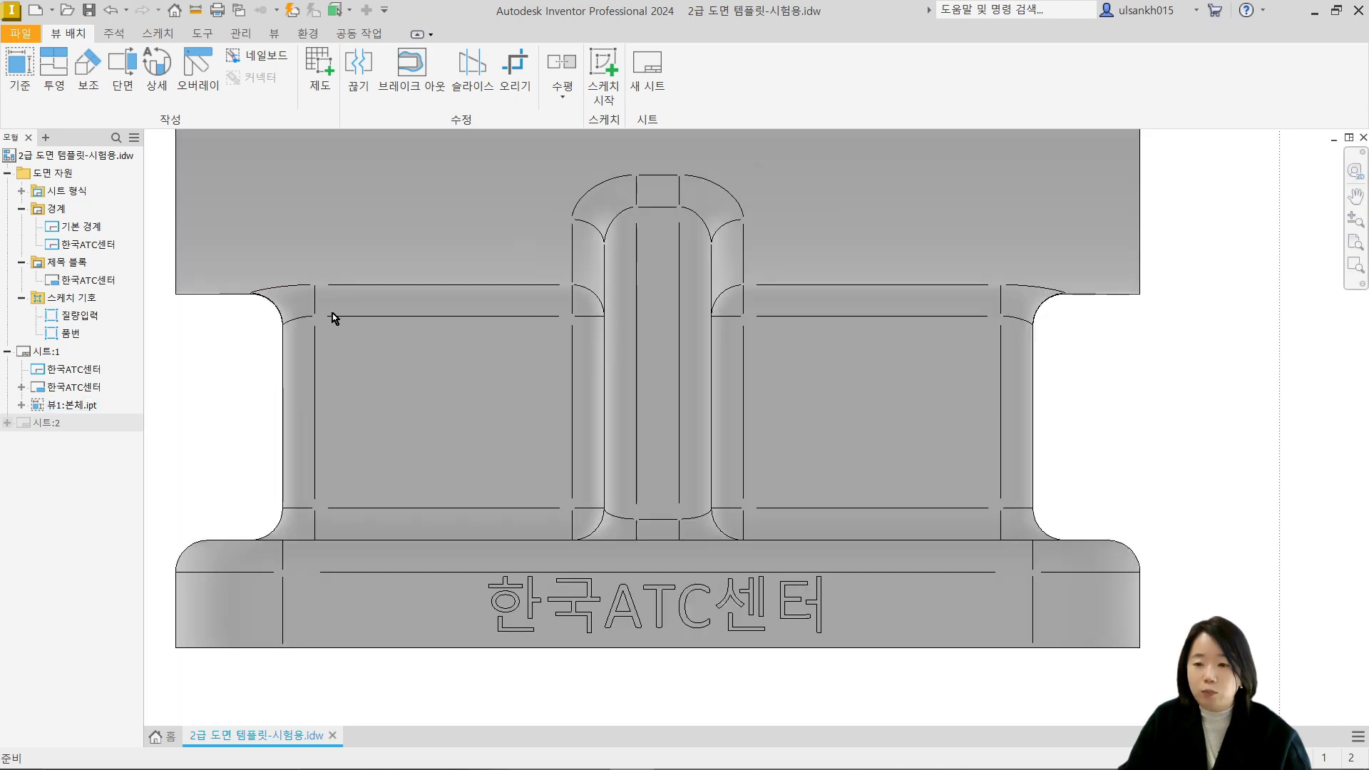
pyautogui.scroll(-2, 820, 463)
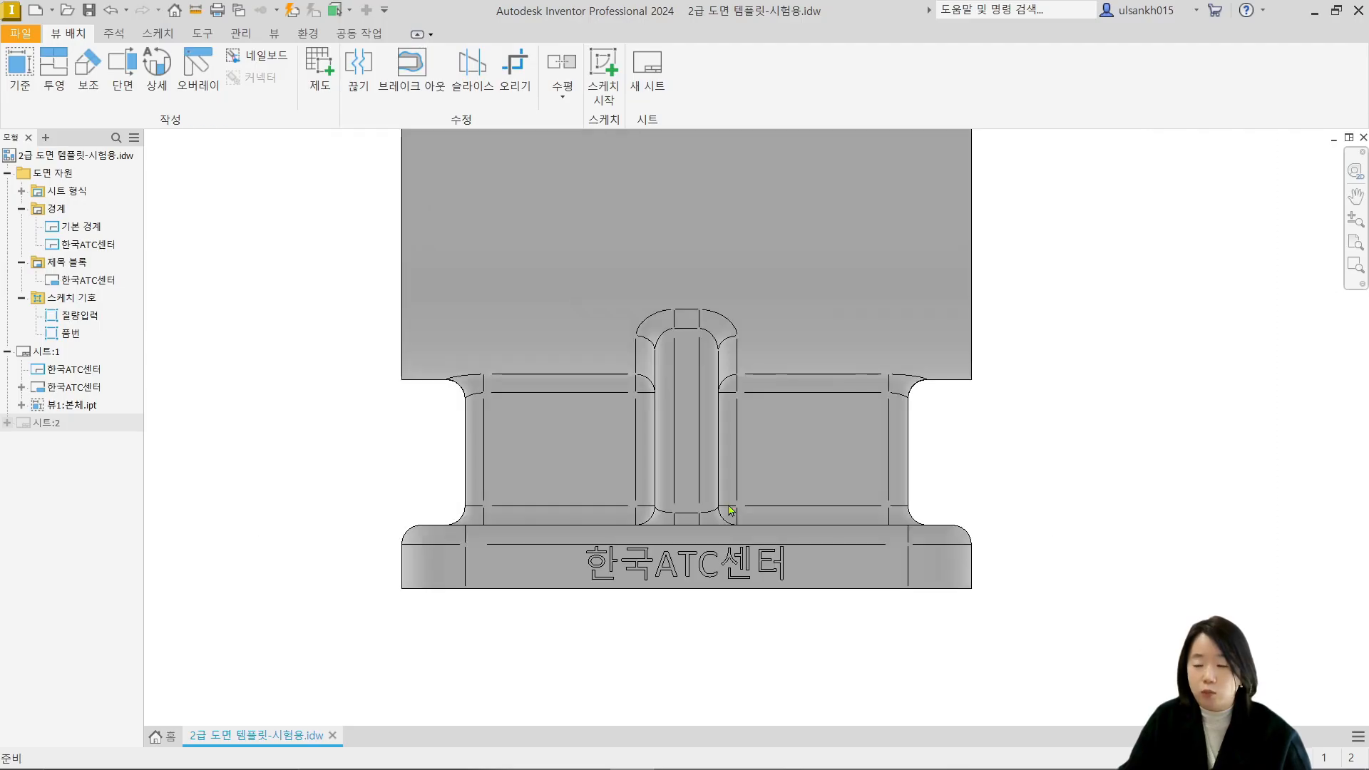
pyautogui.scroll(1, 827, 457)
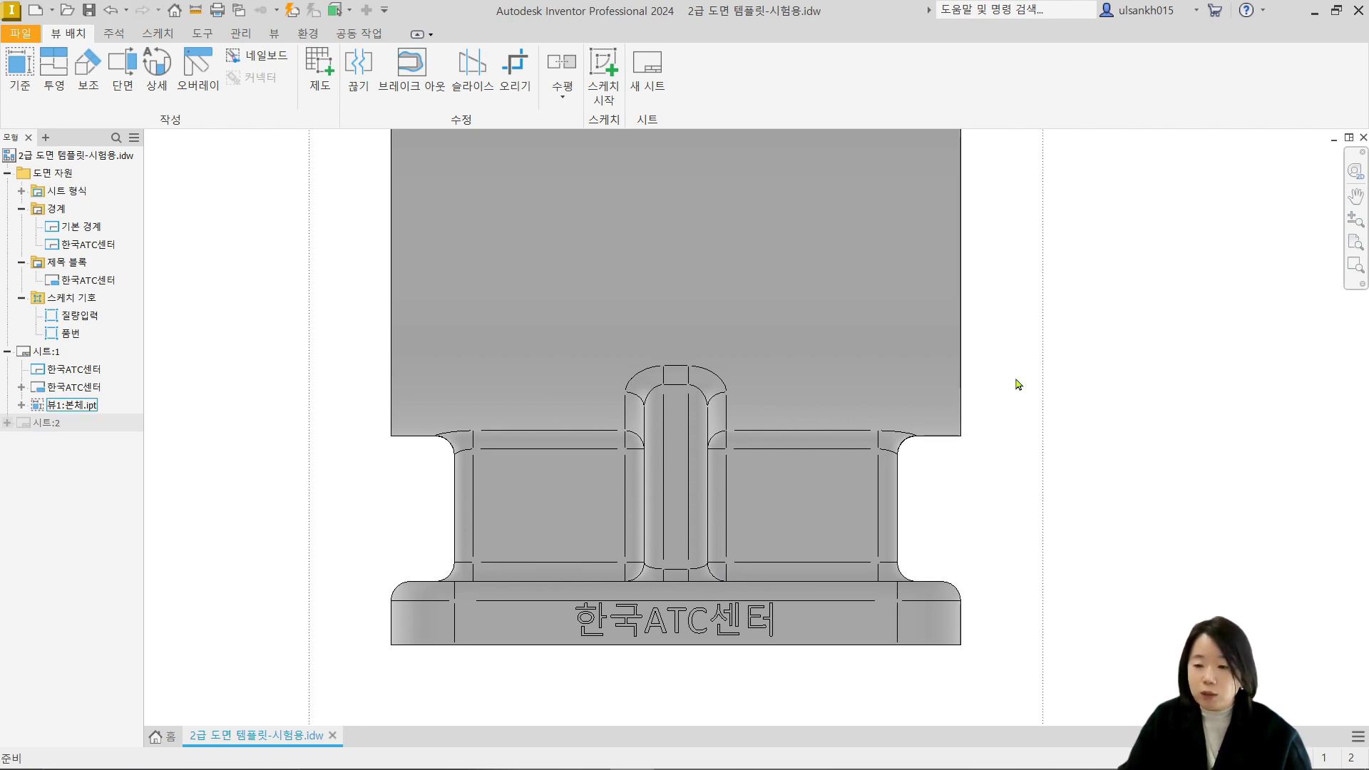
# Bring 문제도면.pdf up beside the drawing and examine the tangent edges around the rib in its section view
pyautogui.click(1336, 11)
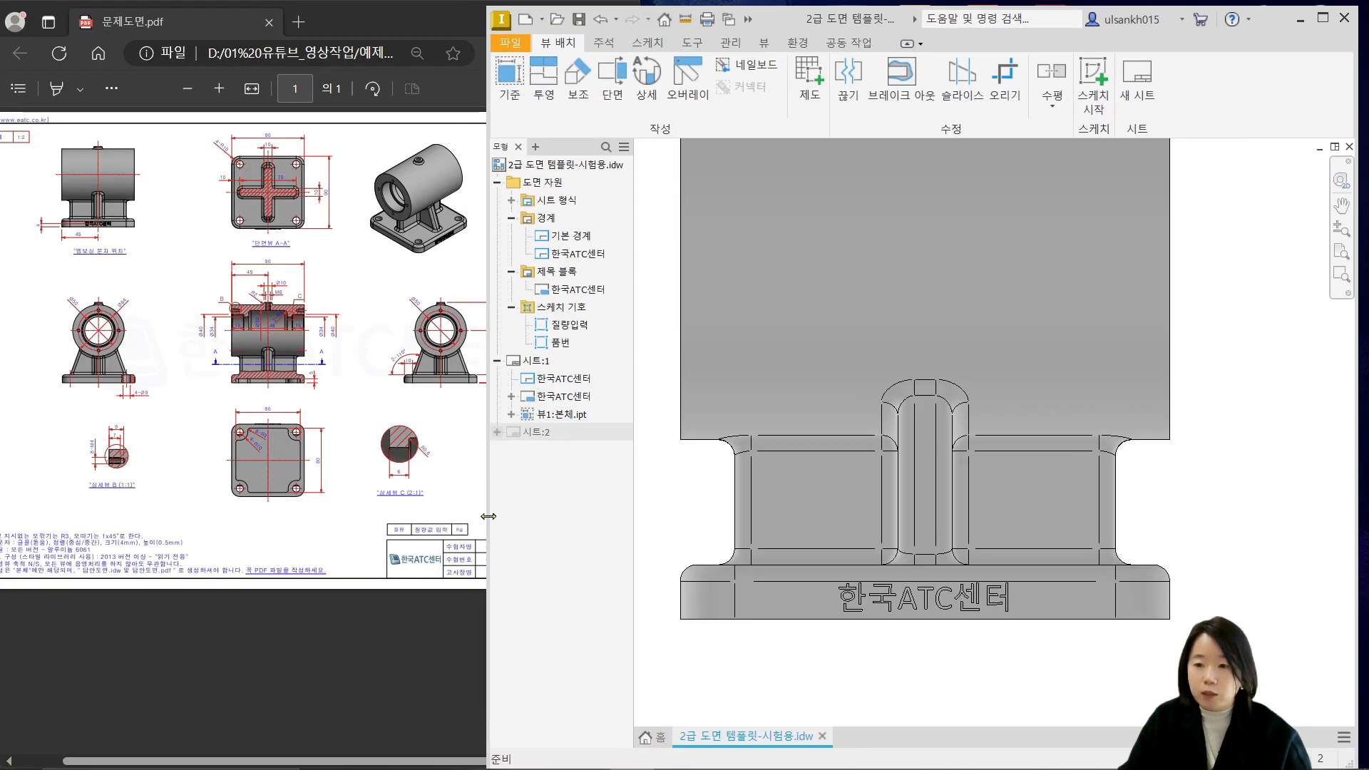
pyautogui.click(281, 442)
pyautogui.keyDown('ctrl'); pyautogui.scroll(5, 283, 364); pyautogui.keyUp('ctrl')
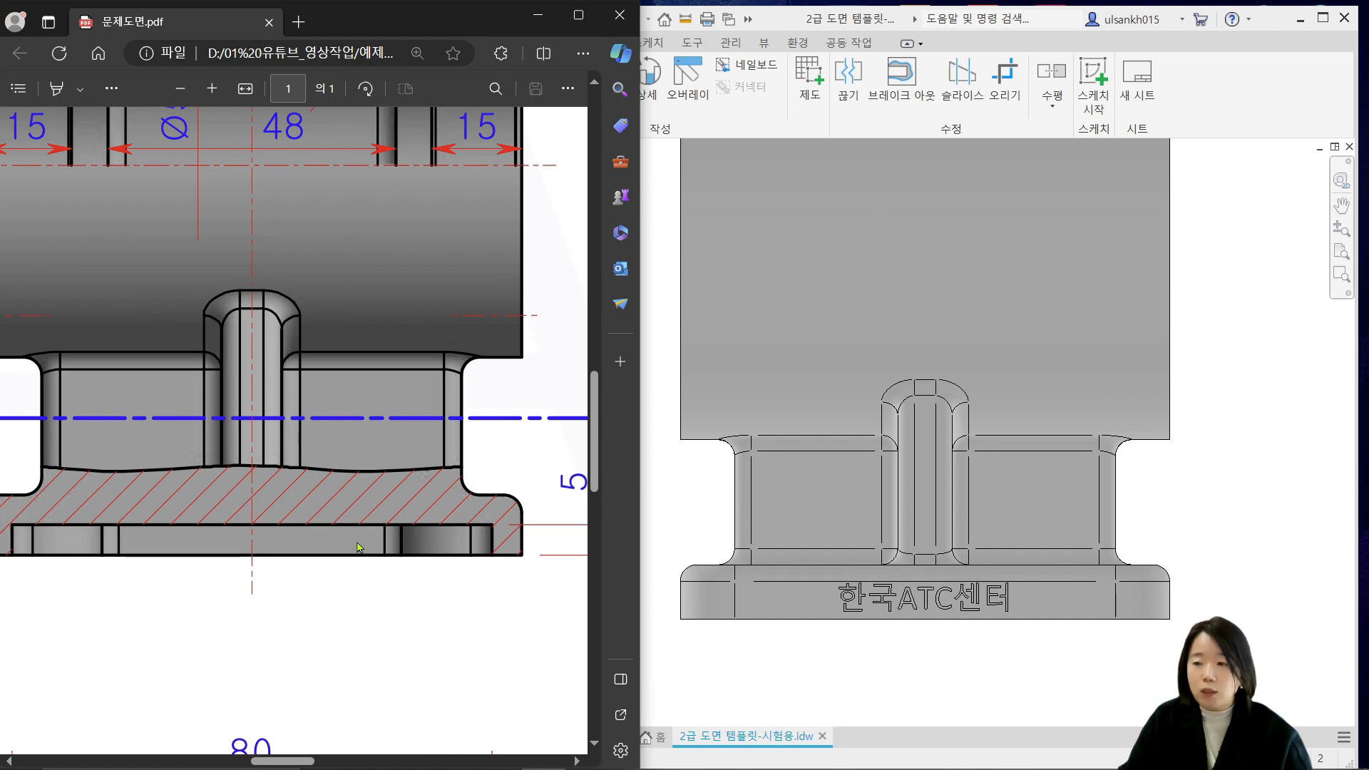
# Return to Inventor and turn off the foreshortened option (원근법에 따라) for the base view's tangent edges
pyautogui.click(1210, 457)
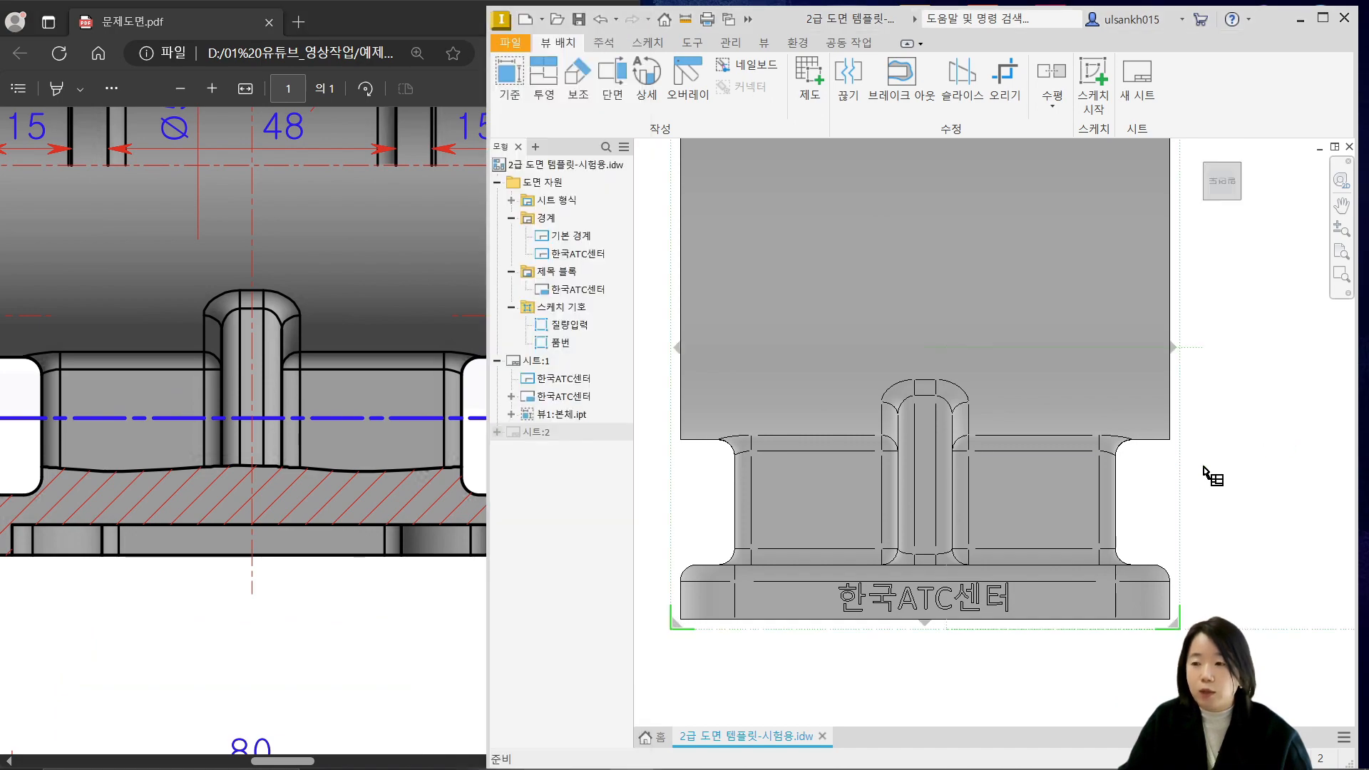
pyautogui.doubleClick(1109, 477)
pyautogui.click(212, 163)
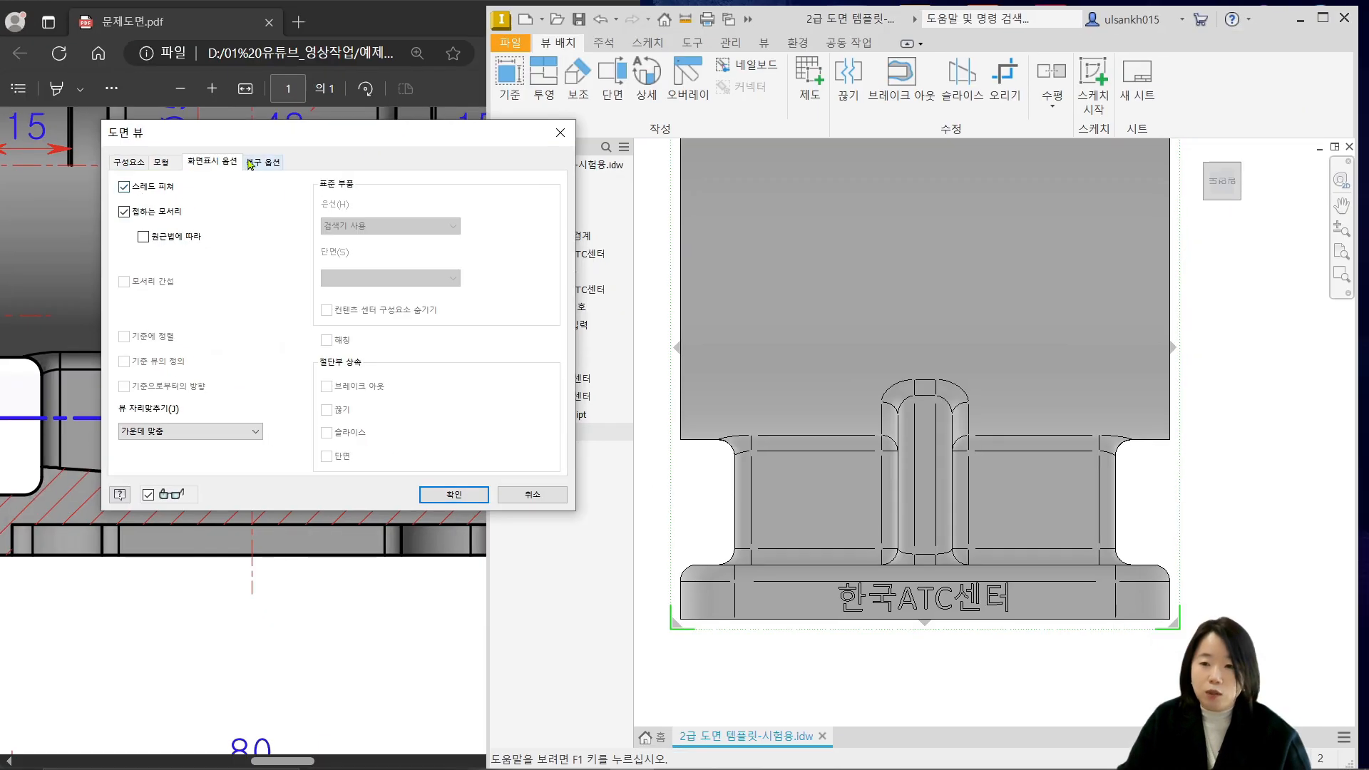
pyautogui.moveTo(258, 143); pyautogui.dragTo(747, 266)
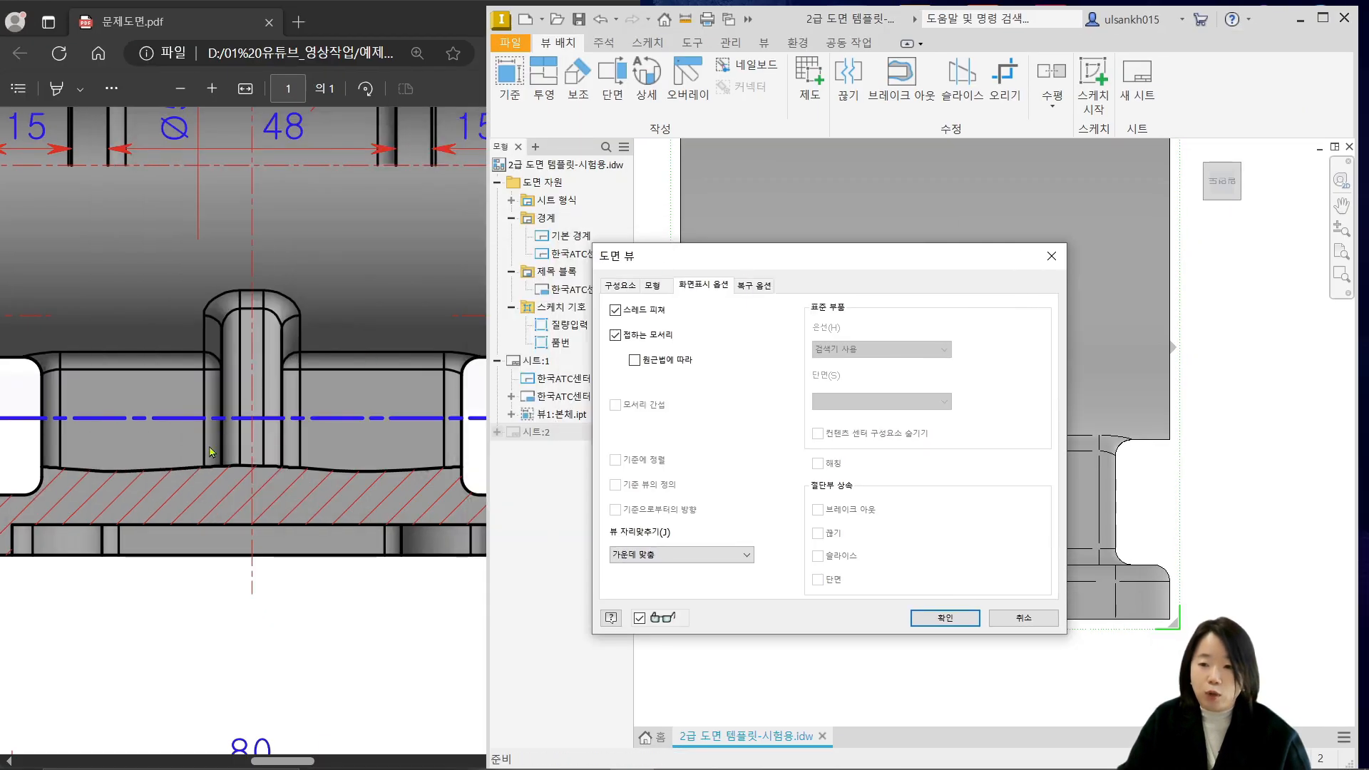
# Examine how the threads of the M6 hole and of the hole in detail B are shown in 문제도면.pdf
pyautogui.click(241, 485)
pyautogui.scroll(5, 255, 389)
pyautogui.keyDown('ctrl'); pyautogui.scroll(-2, 104, 454); pyautogui.keyUp('ctrl')
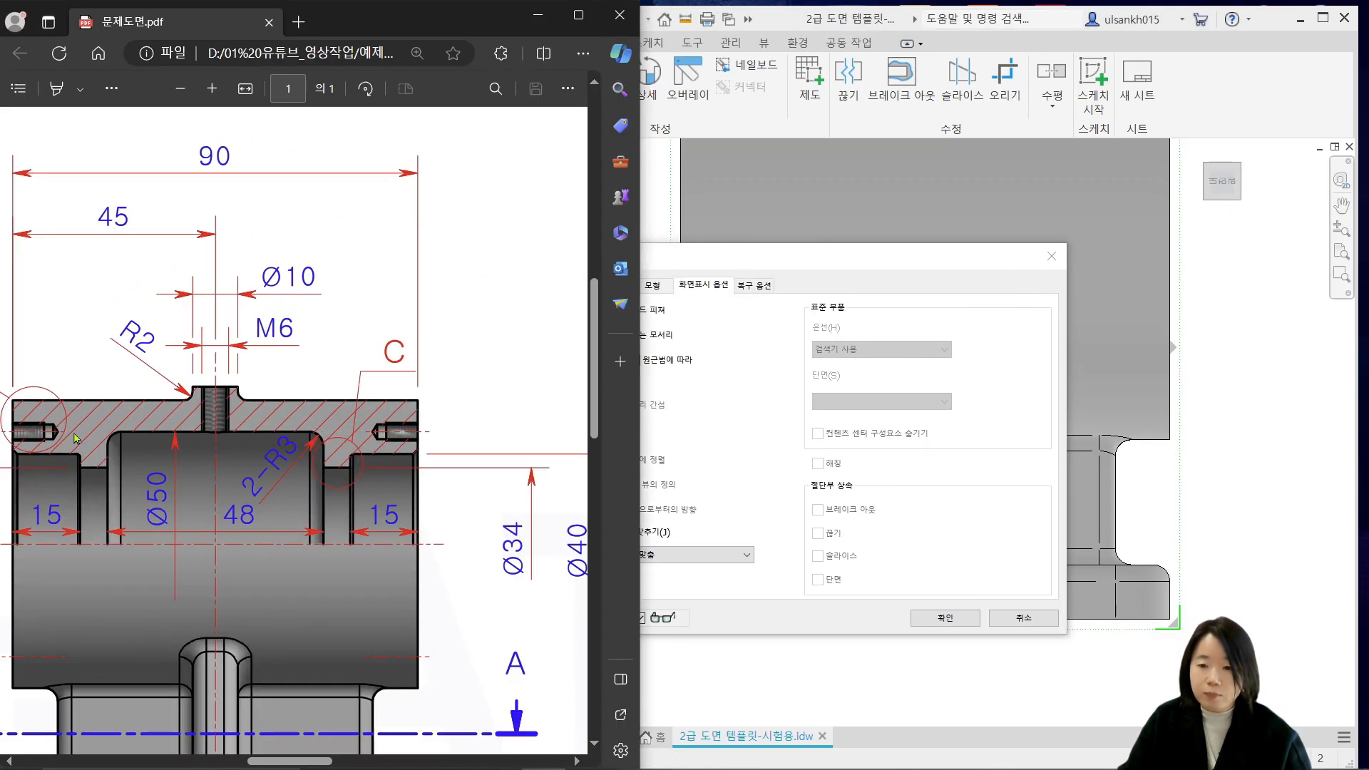
pyautogui.keyDown('ctrl'); pyautogui.scroll(3, 245, 416); pyautogui.keyUp('ctrl')
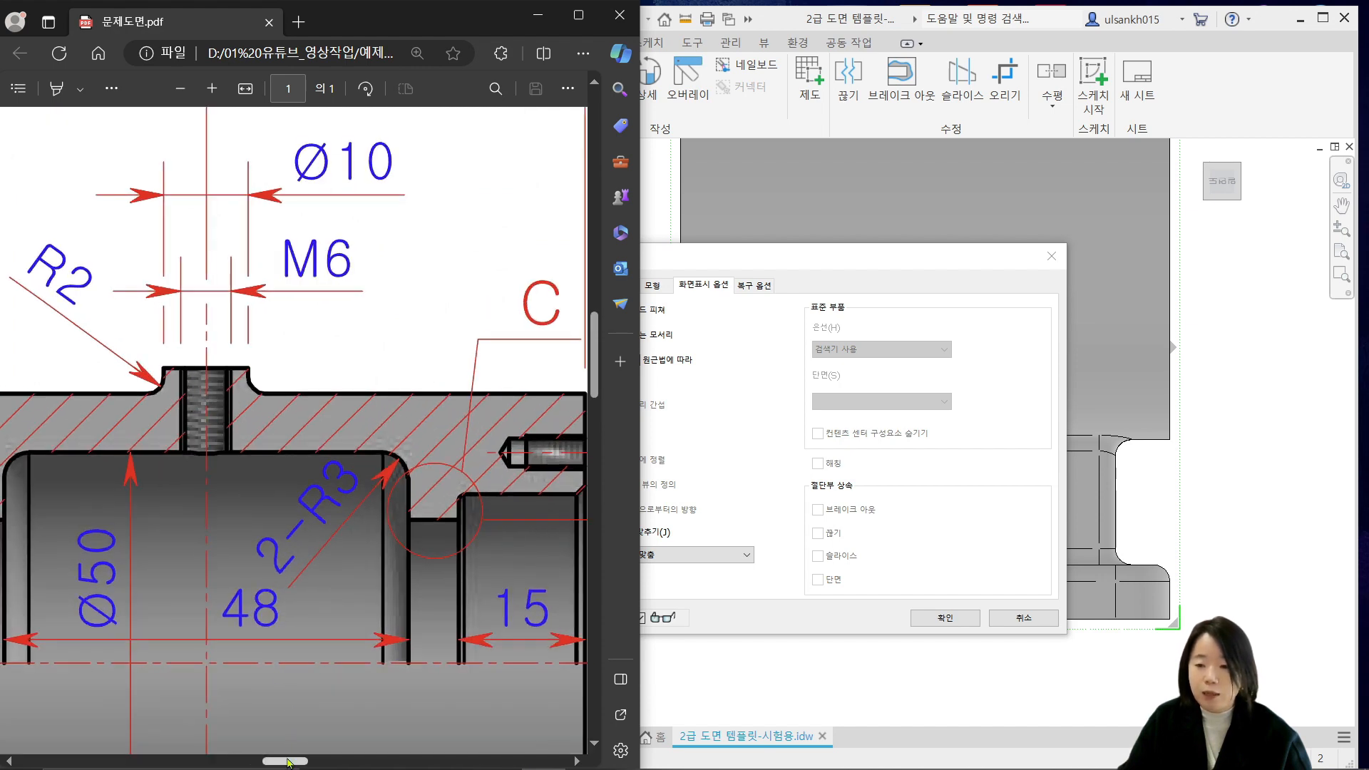
pyautogui.moveTo(289, 759); pyautogui.dragTo(253, 759)
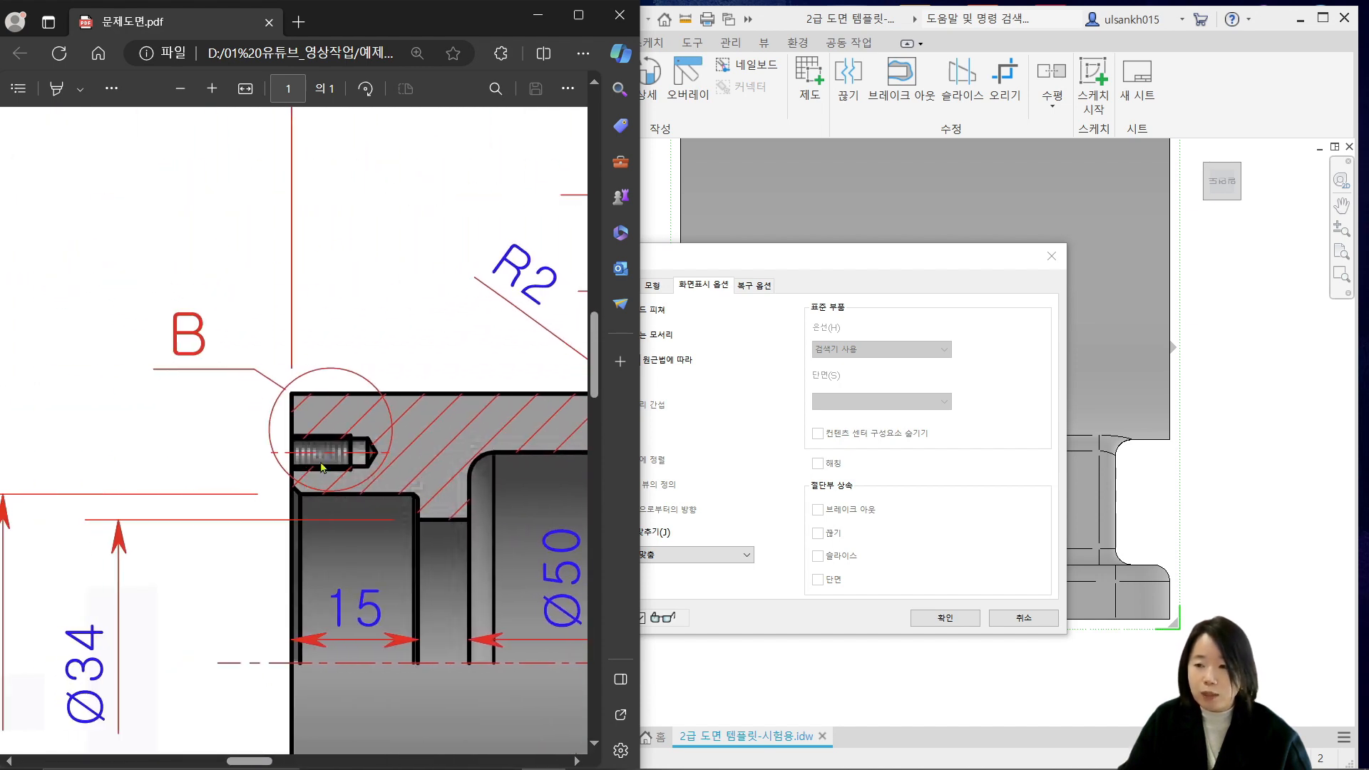
# Apply the base view's display options in Inventor with thread features (스레드 피쳐) and tangent edges (접하는 모서리) enabled
pyautogui.click(796, 271)
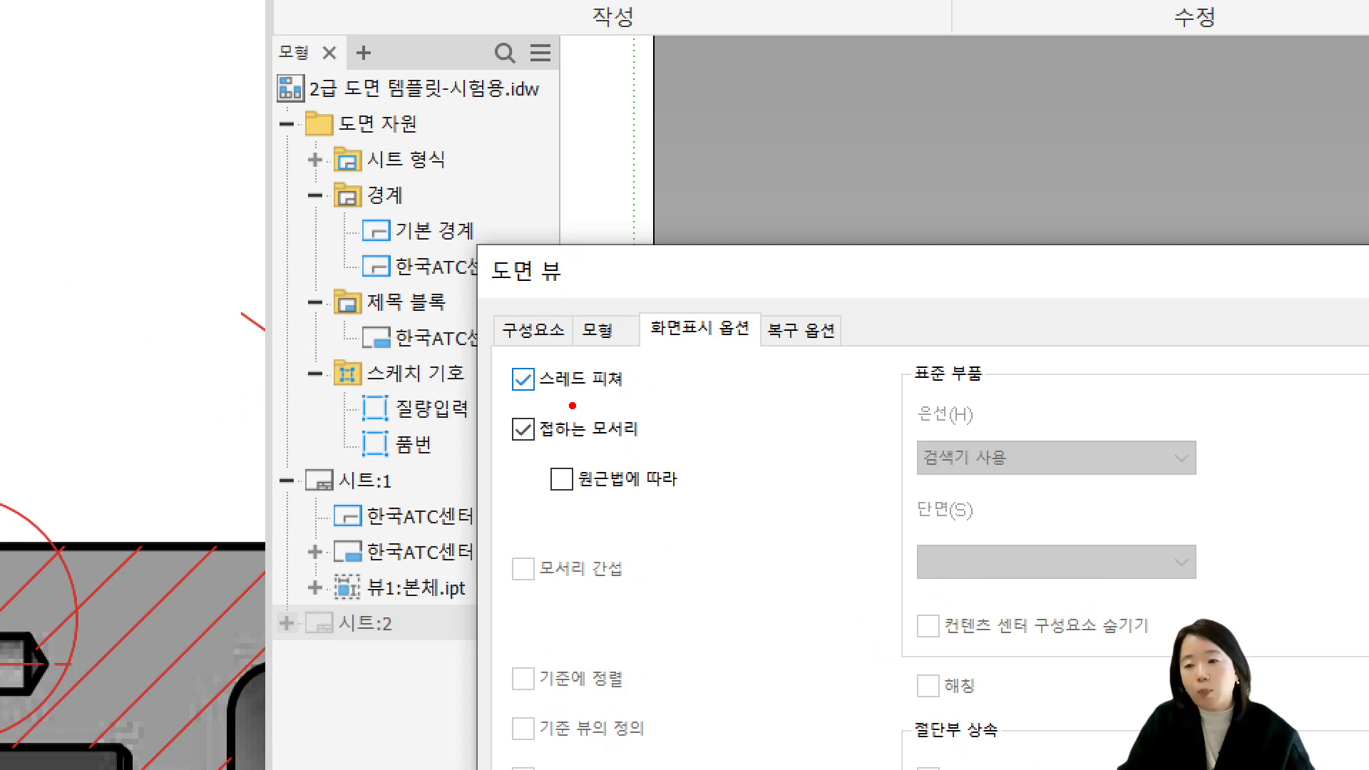
pyautogui.moveTo(497, 340); pyautogui.dragTo(666, 462)
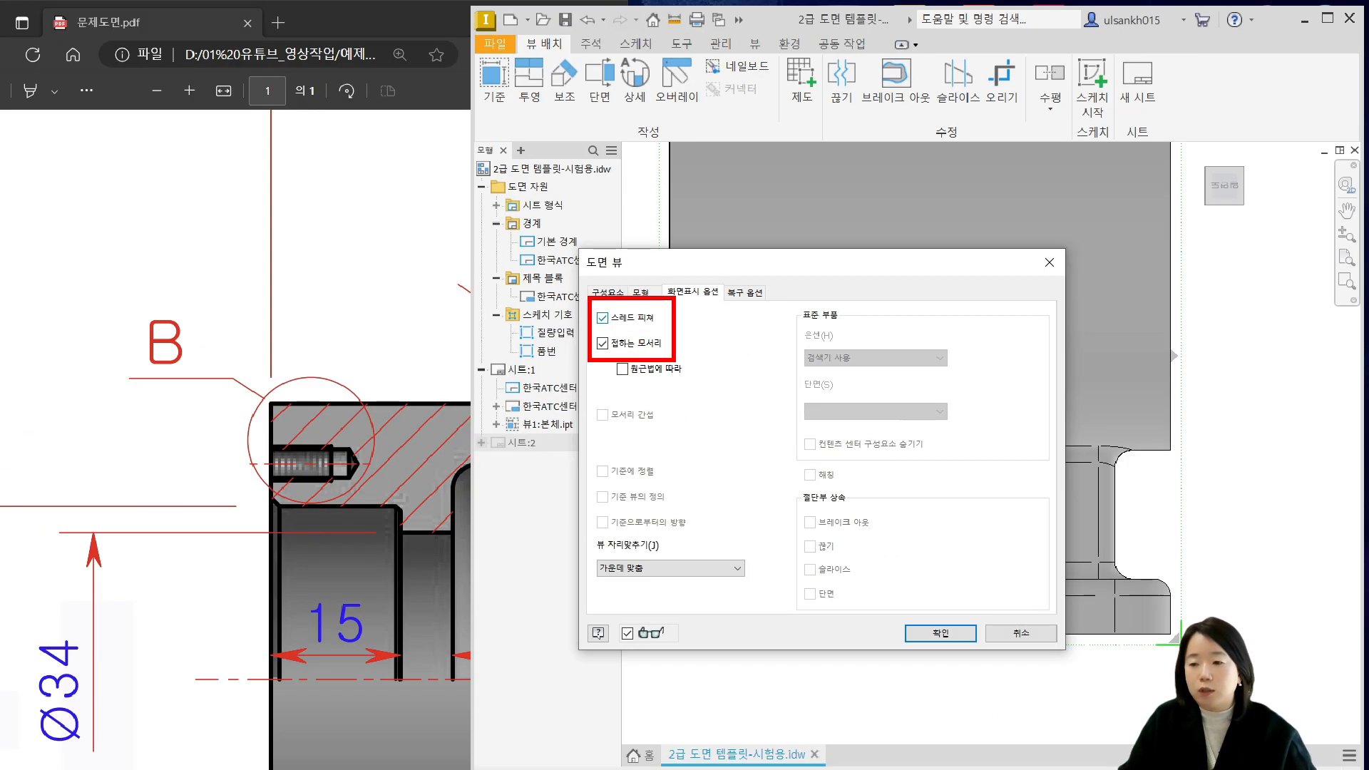
pyautogui.click(941, 633)
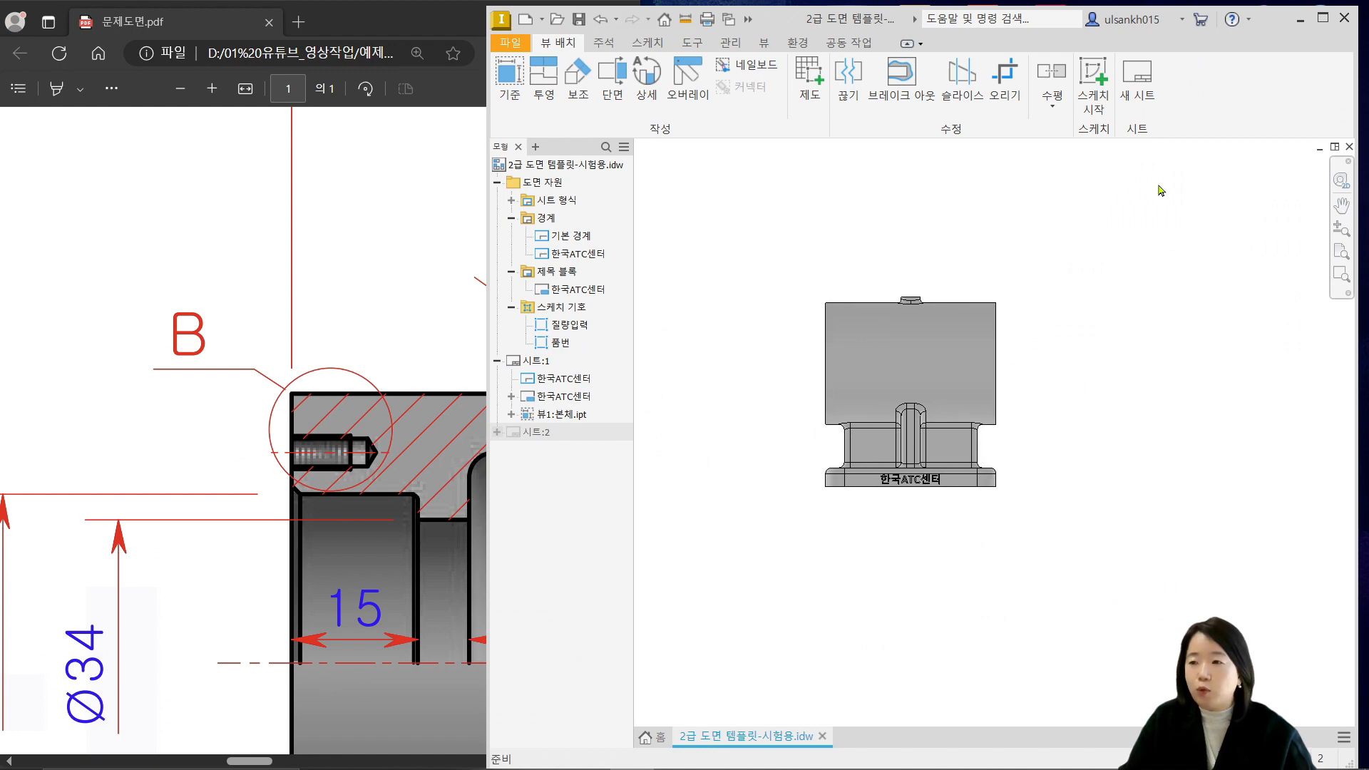
# Maximize the Inventor window and move the base view slightly left of the sheet's centre
pyautogui.click(1320, 22)
pyautogui.scroll(-5, 596, 318)
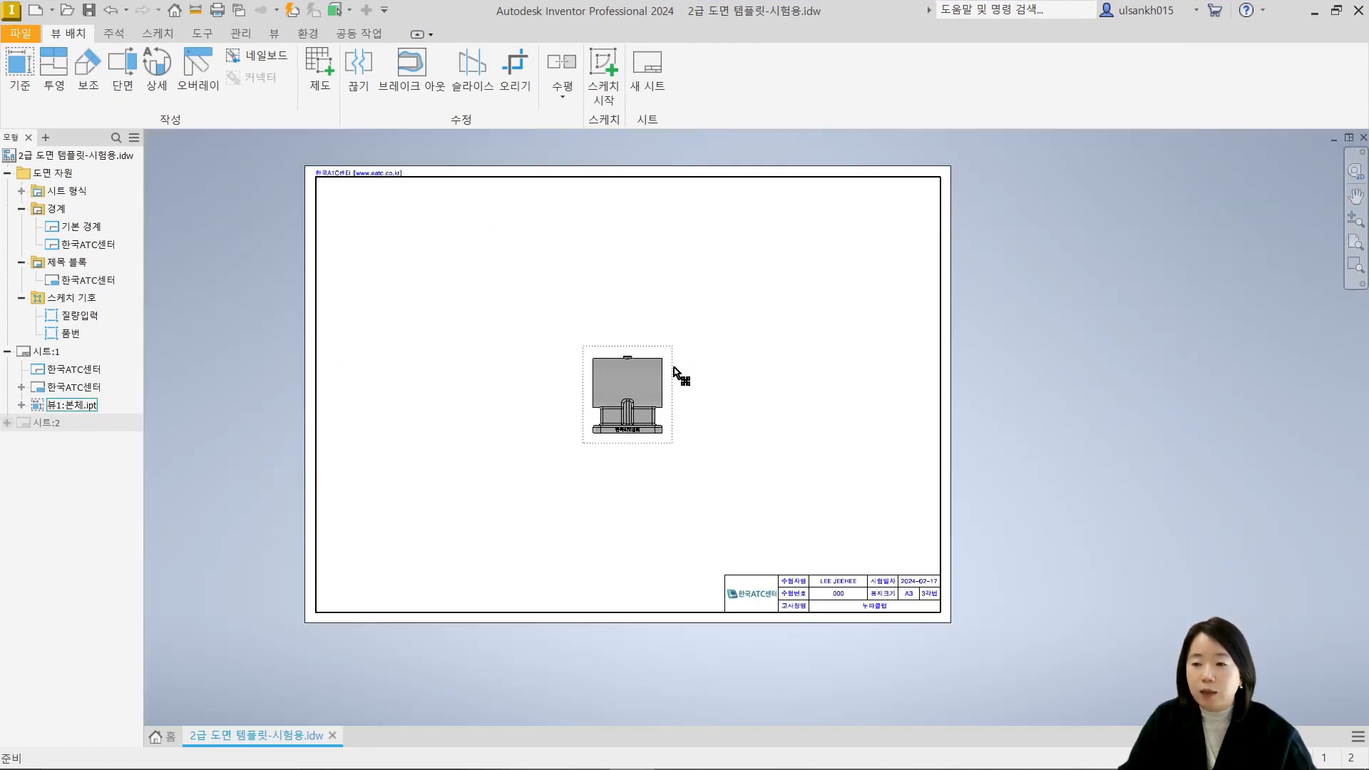
pyautogui.moveTo(671, 352); pyautogui.dragTo(641, 356)
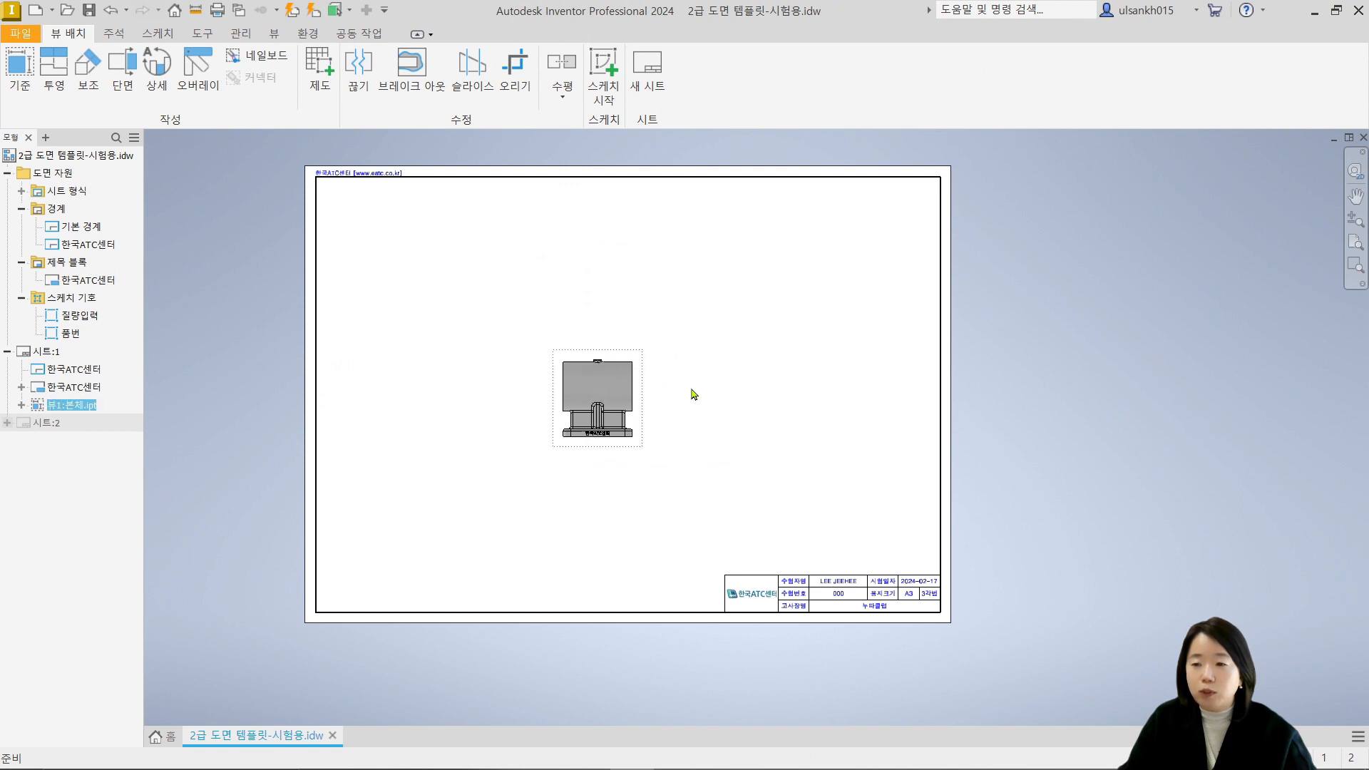
pyautogui.click(739, 427)
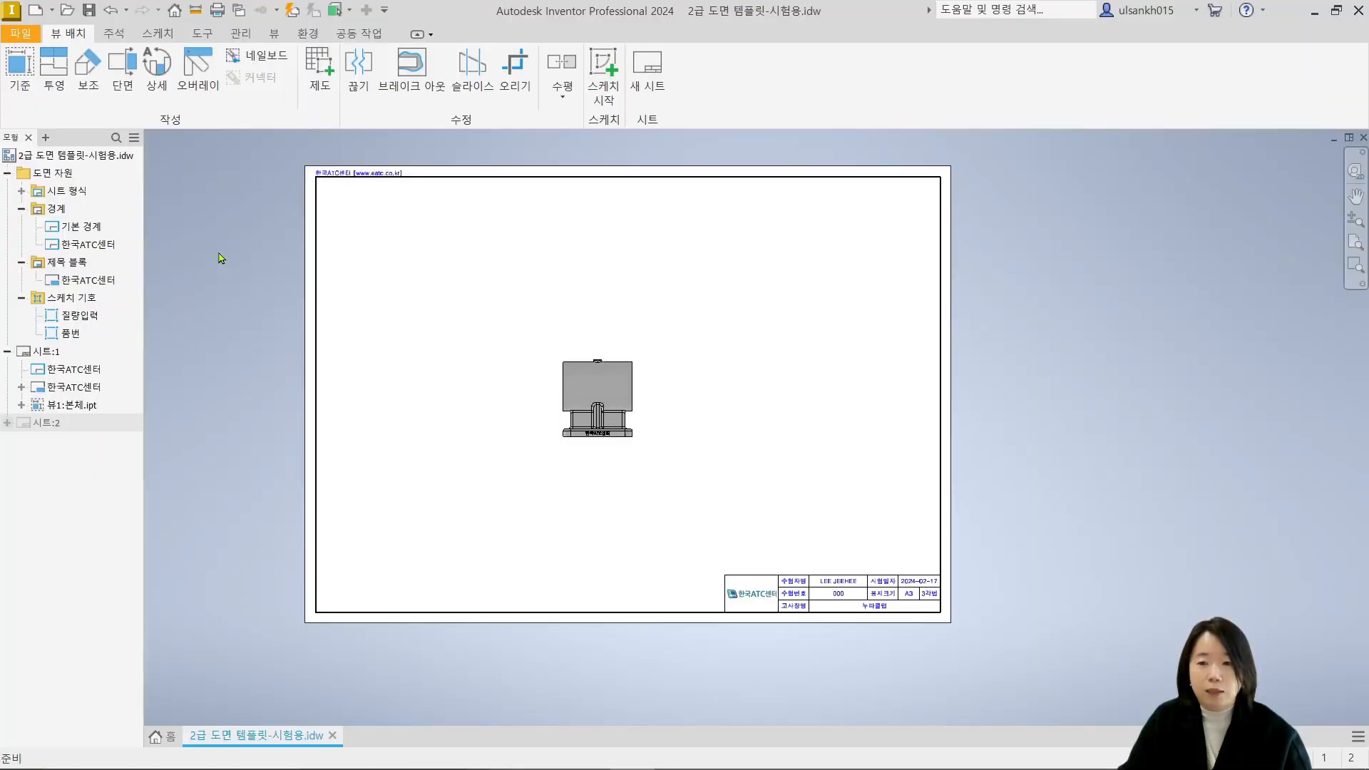
# Start projected views from the 본체.ipt base view and place four orthographic views beside, above and below it
pyautogui.click(57, 71)
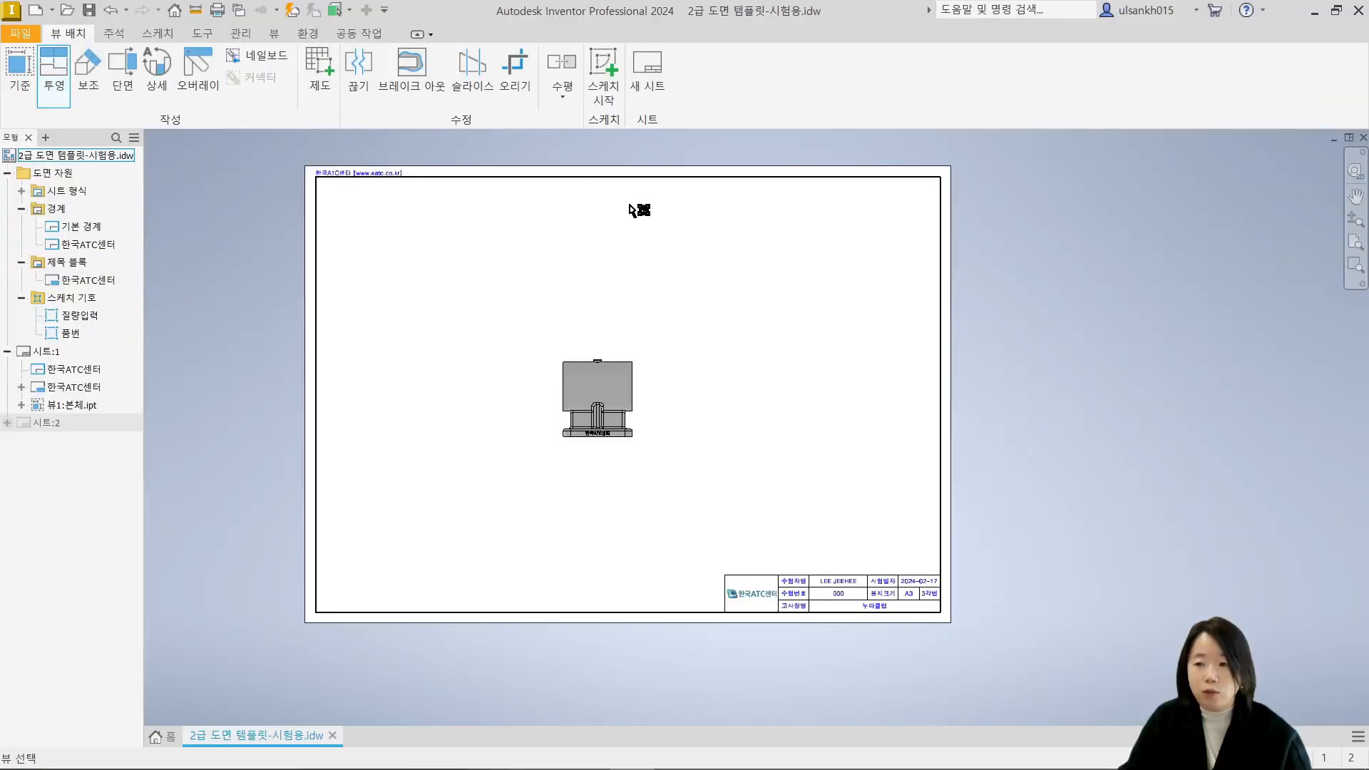
pyautogui.click(612, 406)
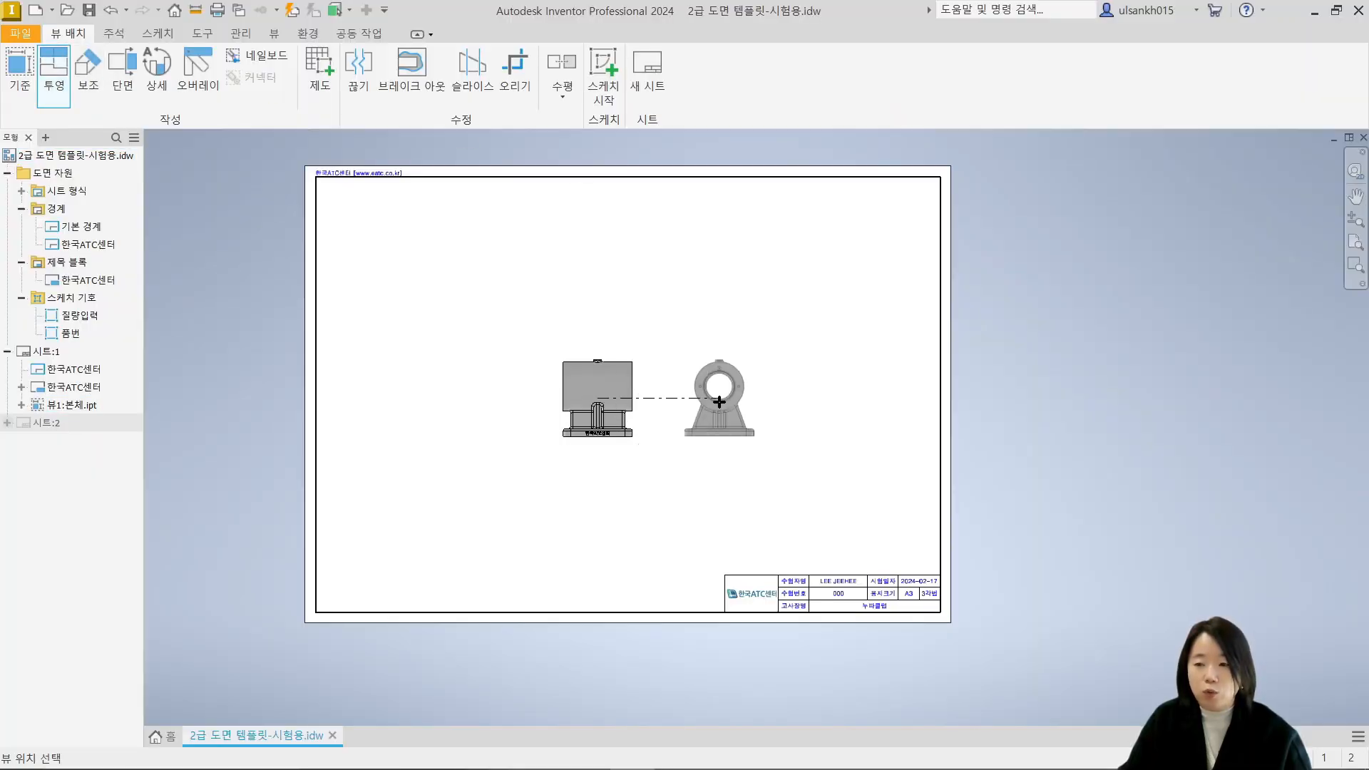
pyautogui.click(471, 393)
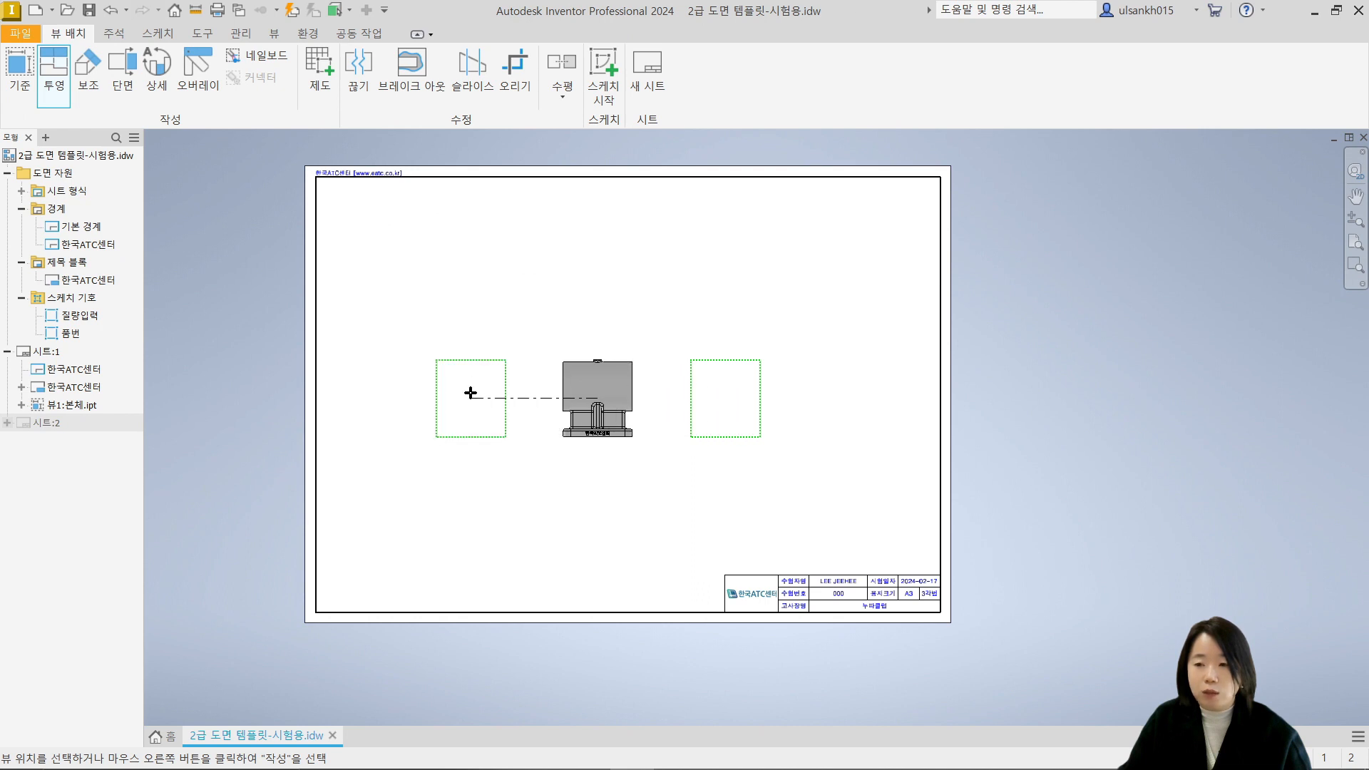
pyautogui.click(589, 262)
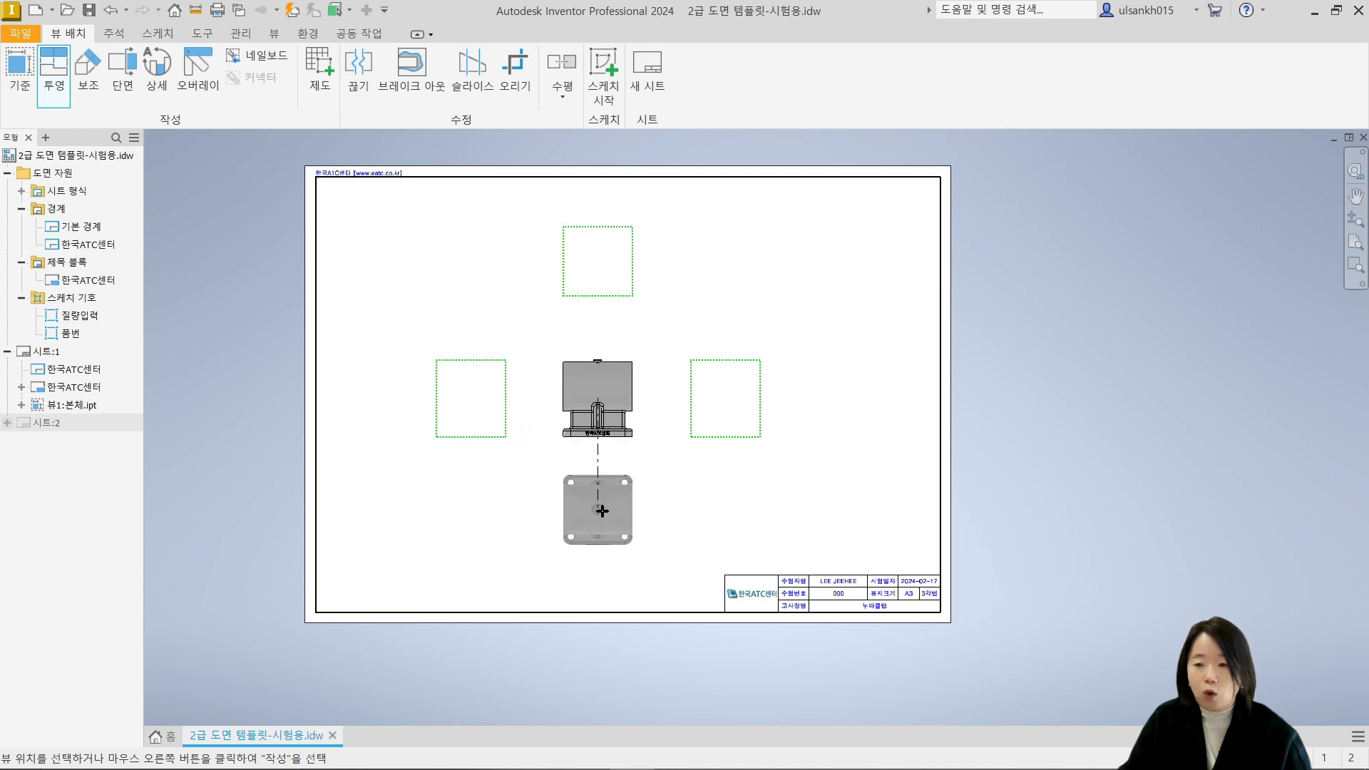
pyautogui.click(603, 511)
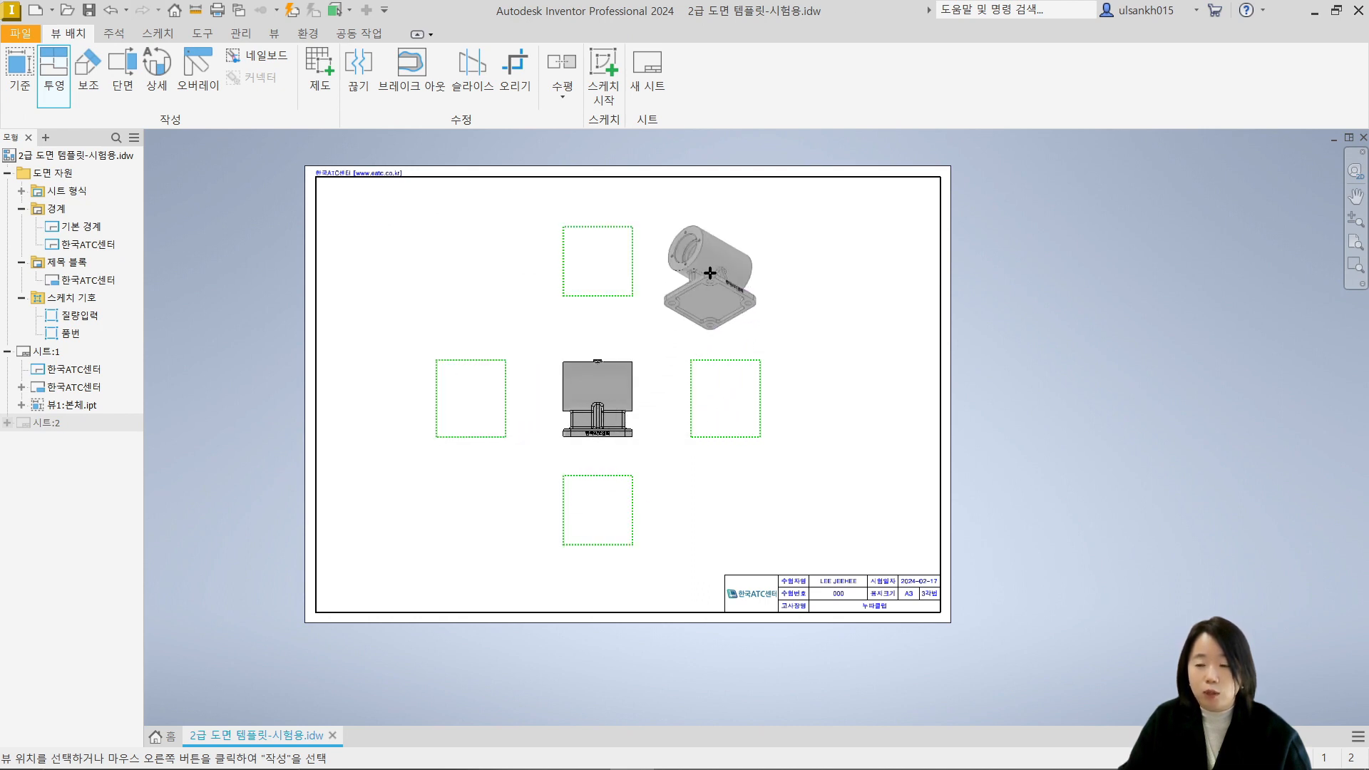
# Add four isometric projections diagonally around the base view and create all the projected views
pyautogui.click(712, 275)
pyautogui.click(470, 264)
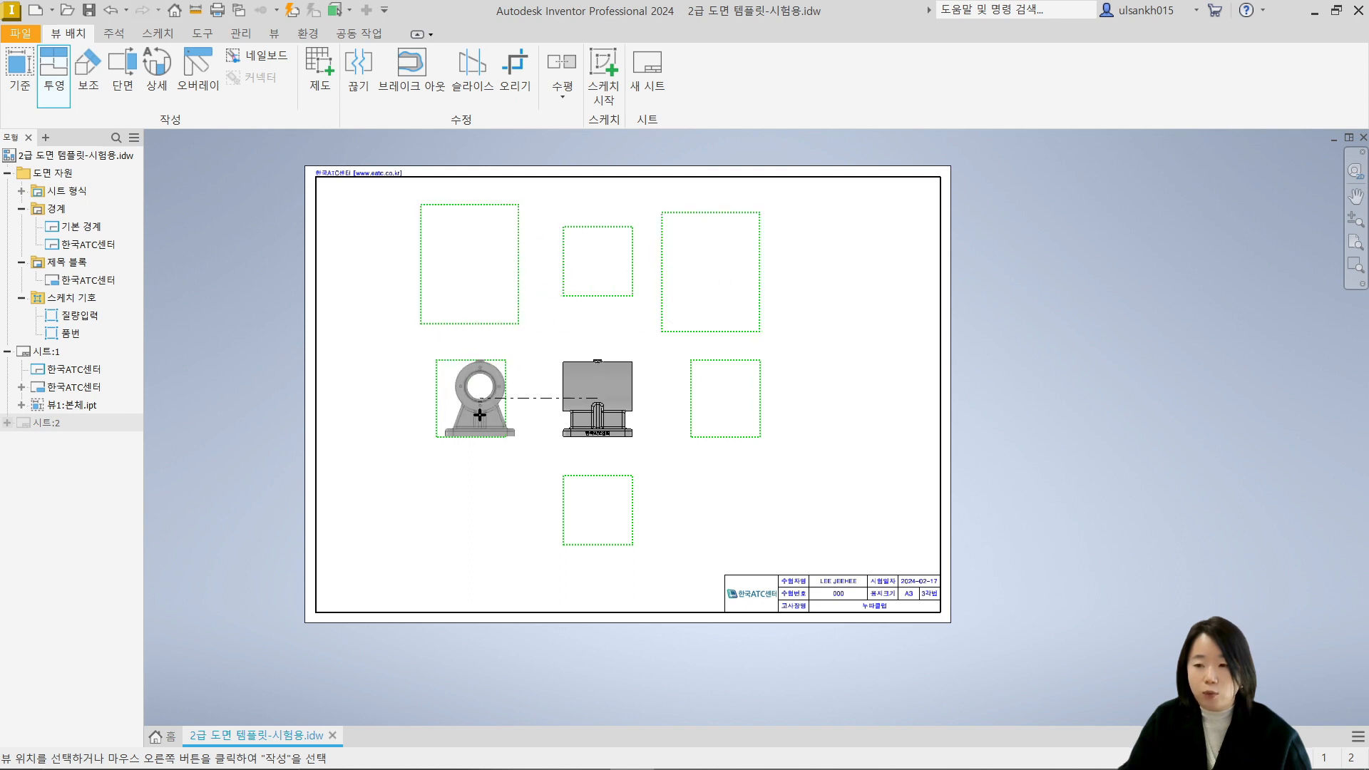
pyautogui.click(478, 507)
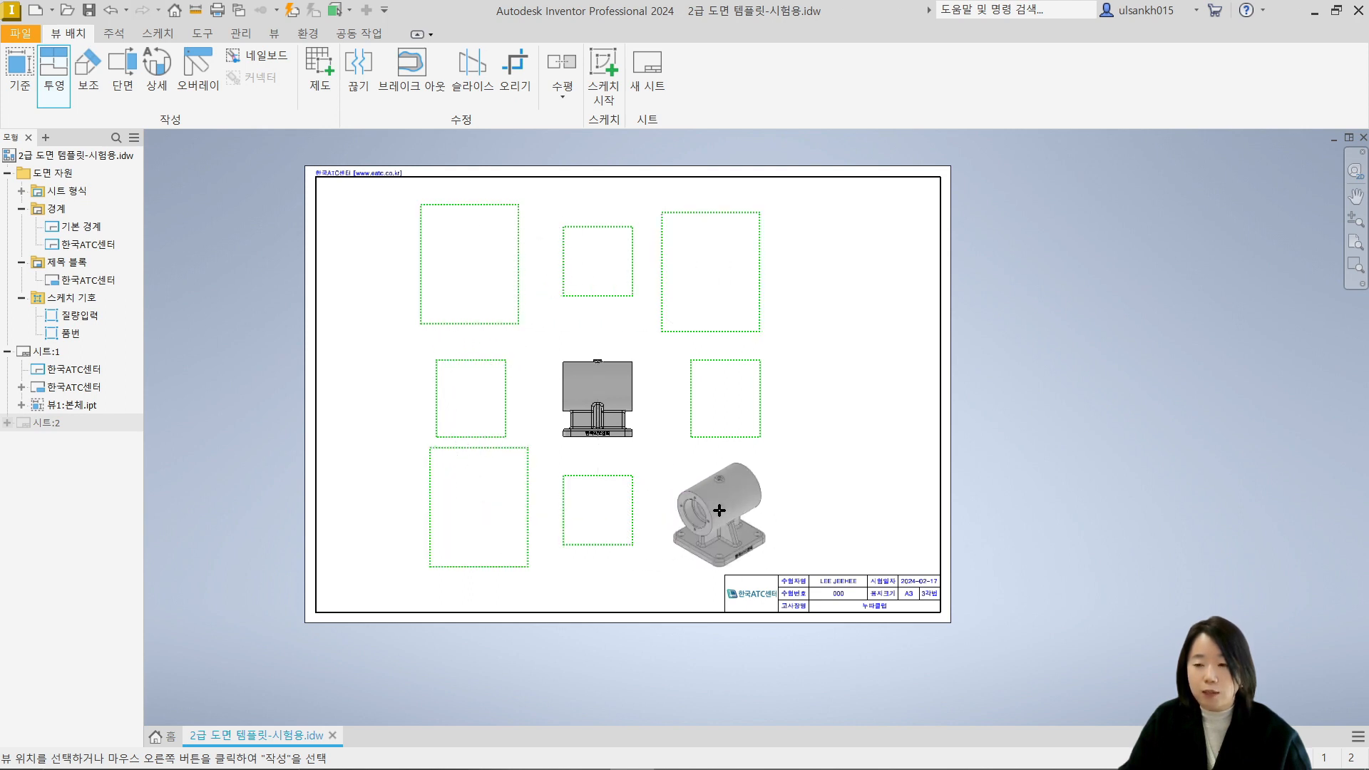
pyautogui.click(719, 511)
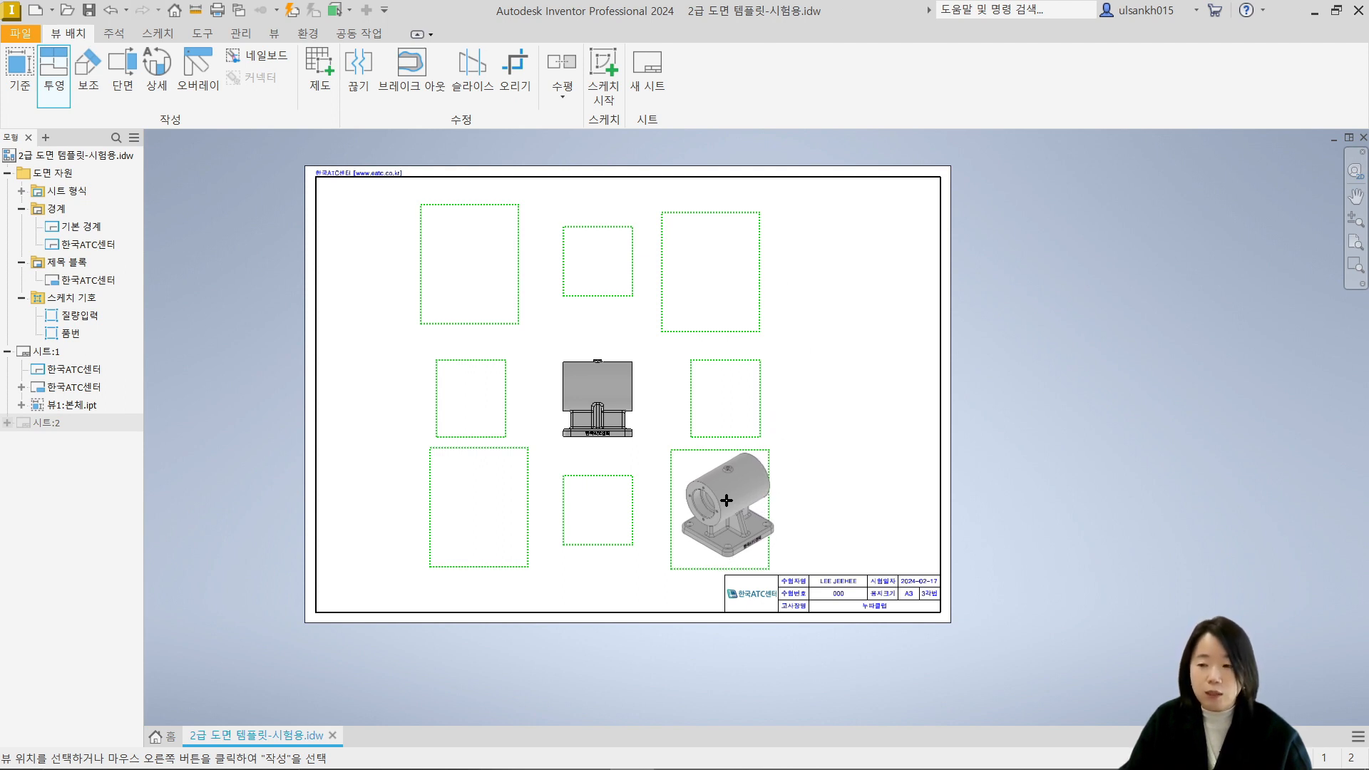
pyautogui.rightClick(726, 501)
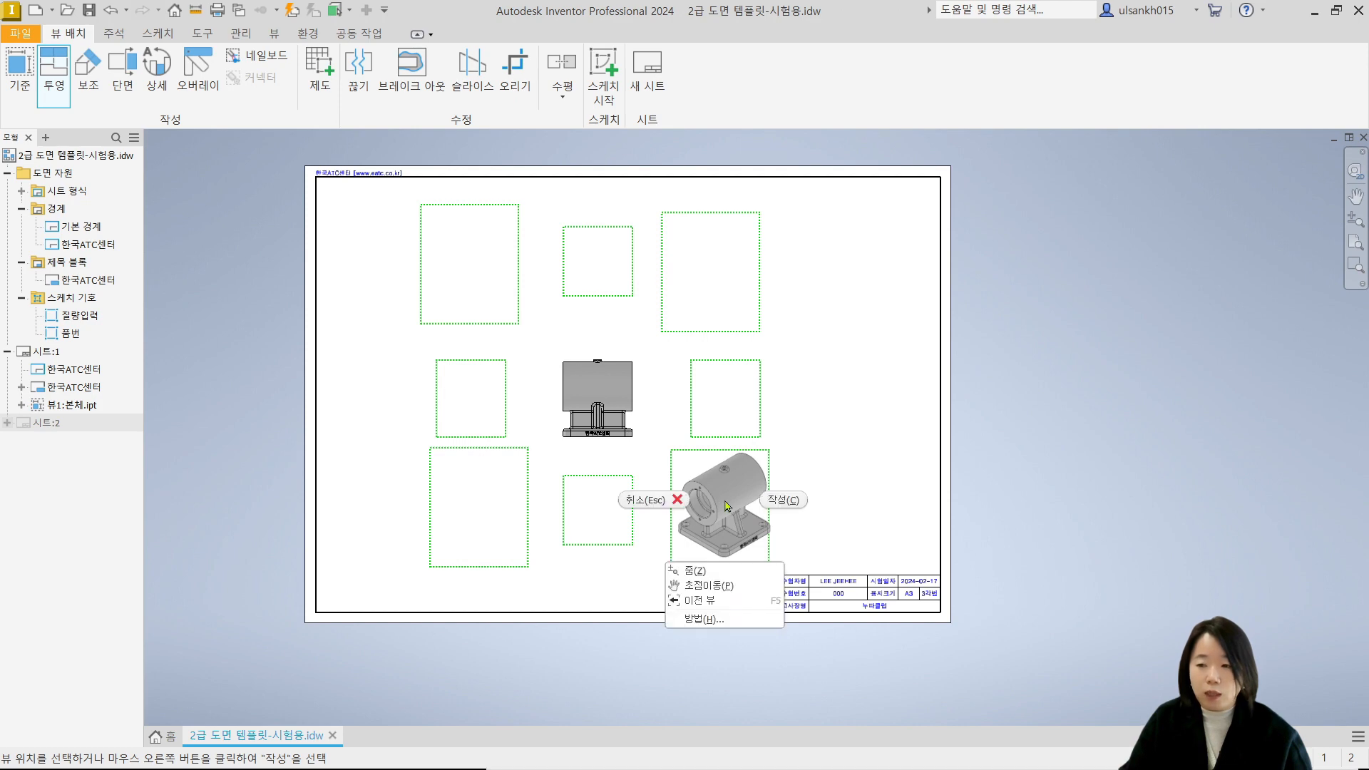
pyautogui.click(782, 501)
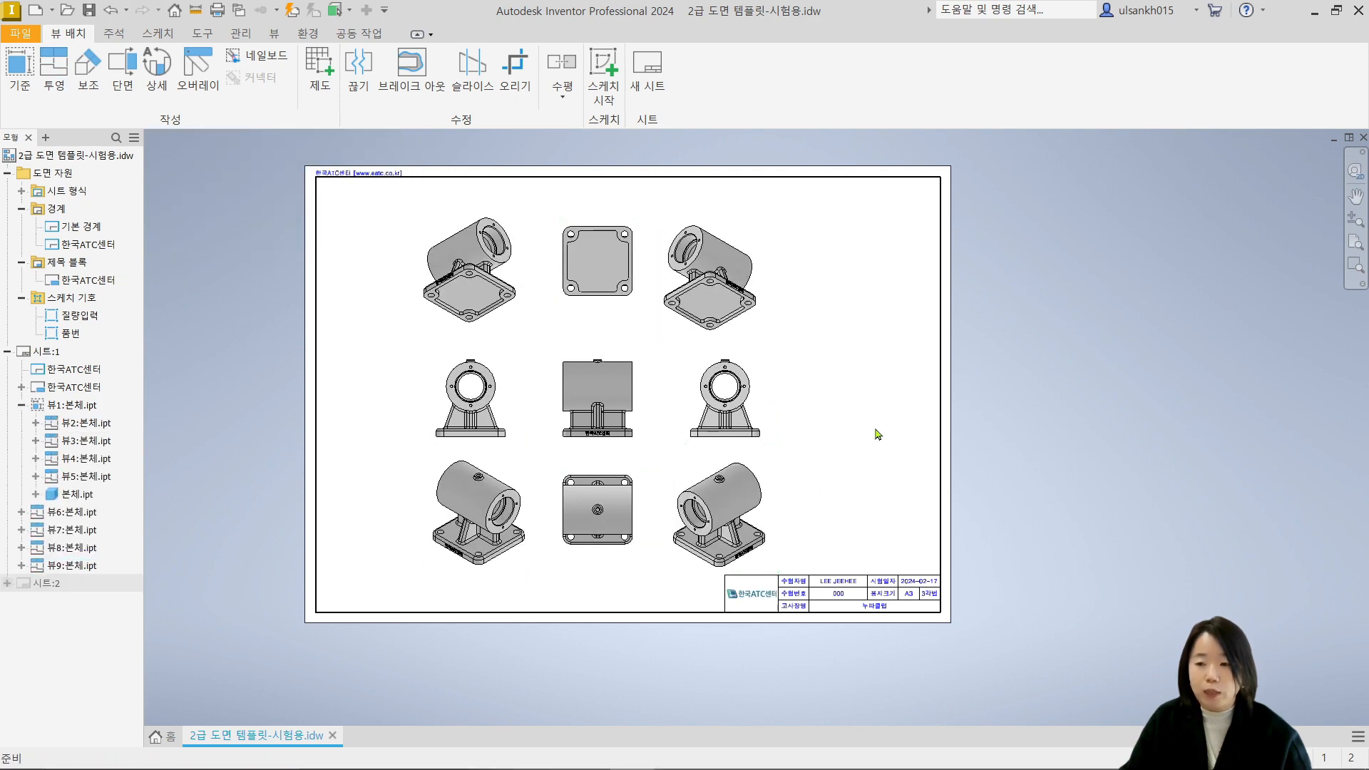
# Examine the projected views around the base view to see which side of 본체 each one shows
pyautogui.scroll(3, 657, 401)
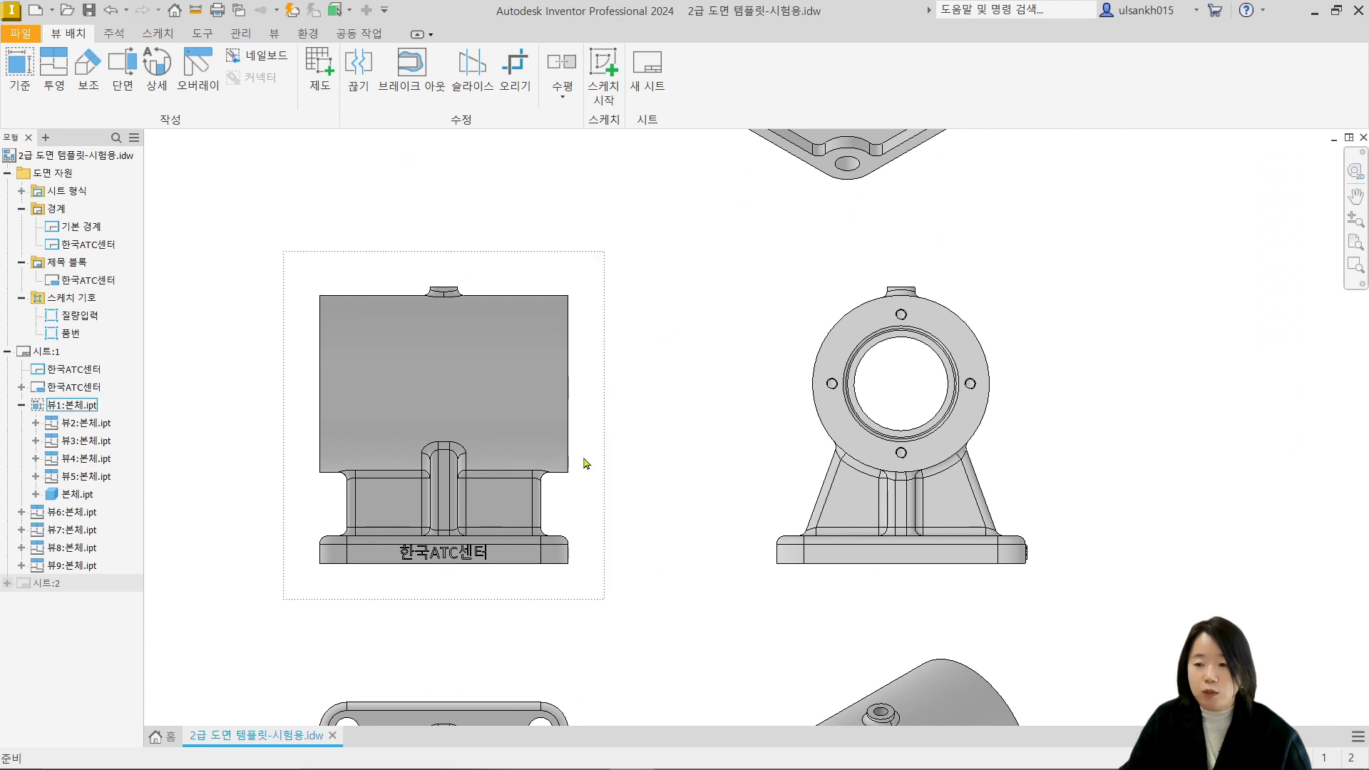
pyautogui.scroll(-2, 585, 460)
pyautogui.scroll(-1, 782, 376)
pyautogui.moveTo(783, 376)
pyautogui.mouseDown(button='middle')
pyautogui.moveTo(739, 412)
pyautogui.moveTo(754, 391)
pyautogui.mouseUp(button='middle')
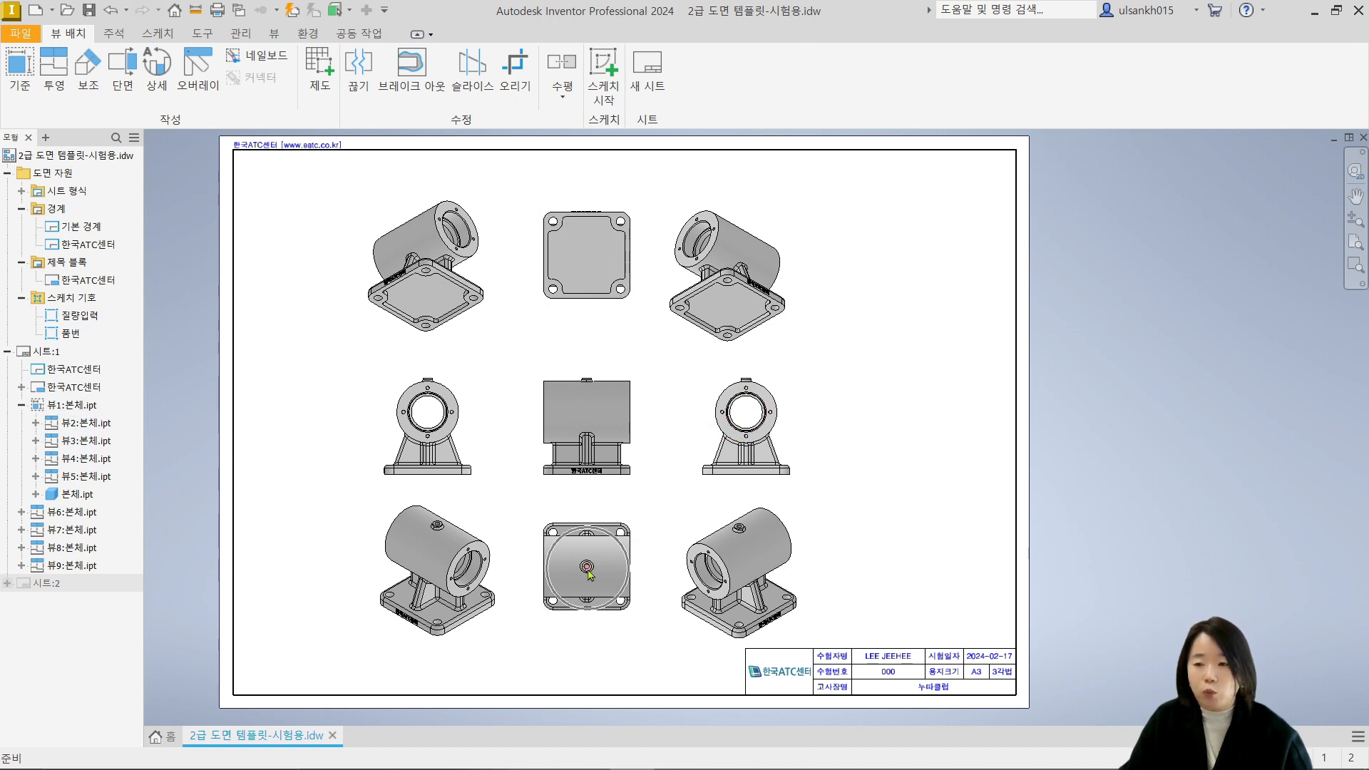
pyautogui.scroll(-3, 596, 258)
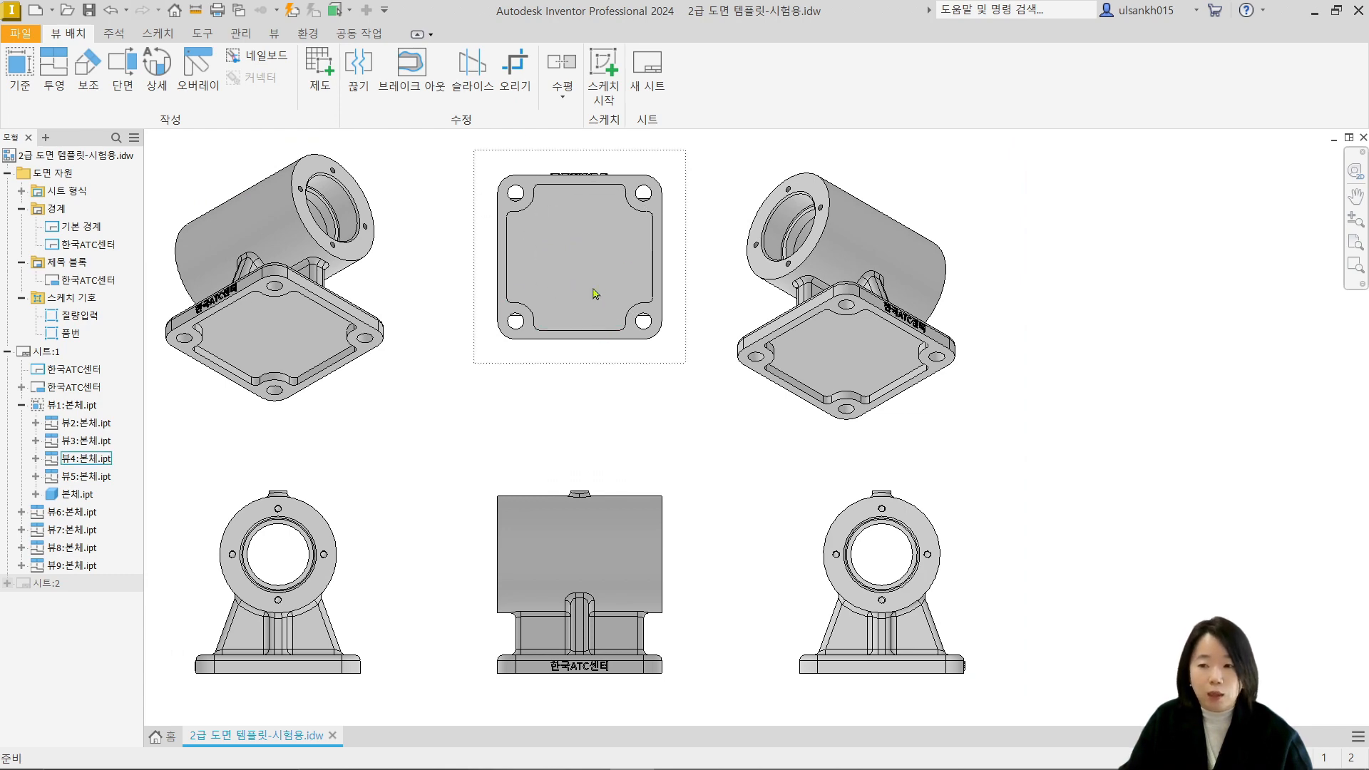
pyautogui.scroll(3, 594, 367)
pyautogui.moveTo(594, 367); pyautogui.dragTo(583, 209, button='middle')
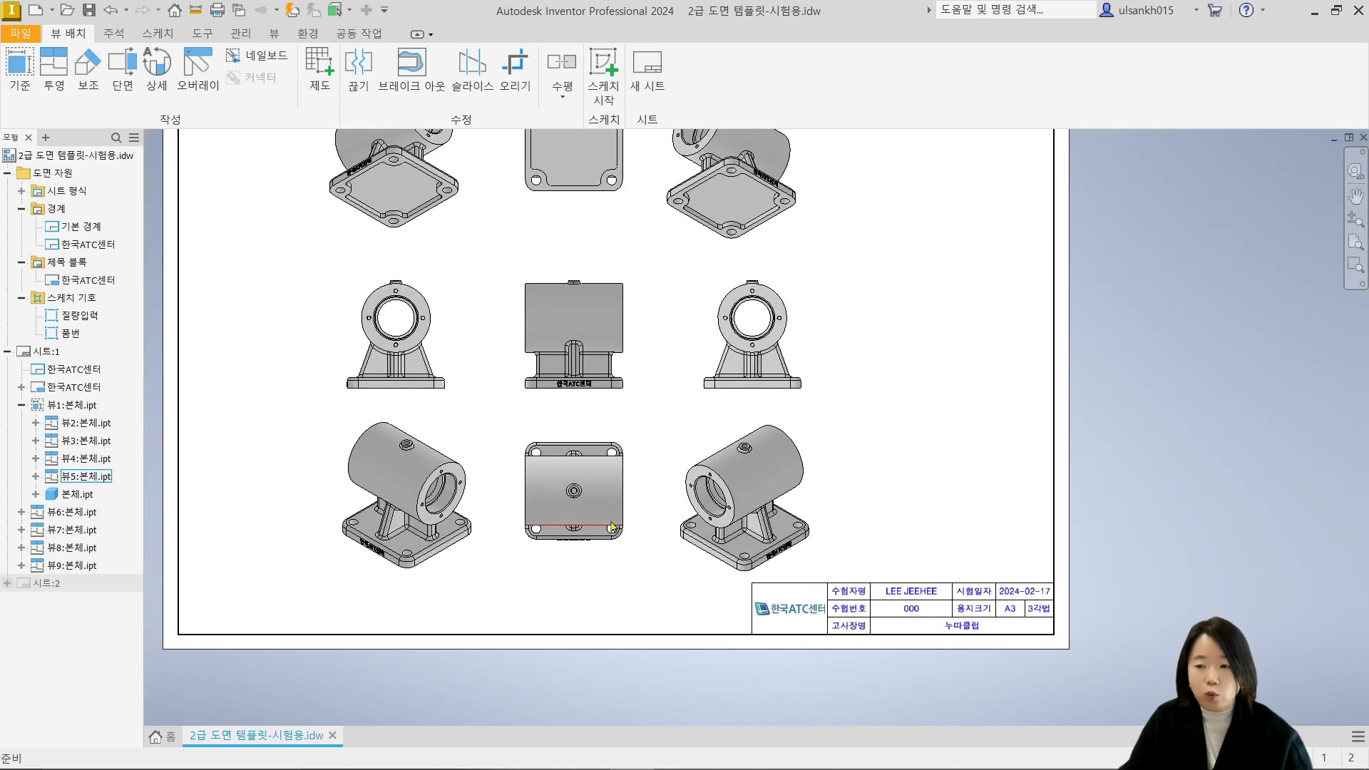
pyautogui.scroll(-2, 535, 257)
pyautogui.scroll(2, 559, 477)
pyautogui.moveTo(553, 419); pyautogui.dragTo(499, 499, button='middle')
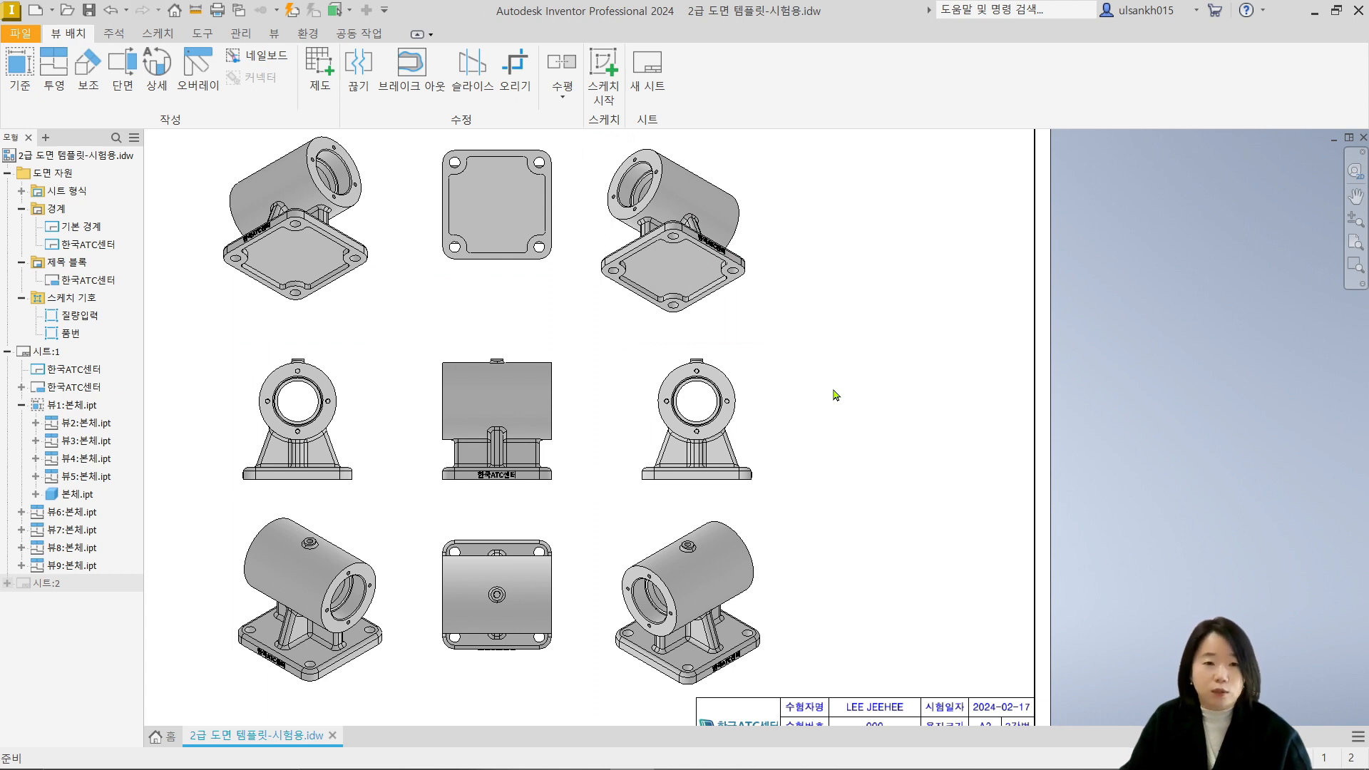
pyautogui.scroll(2, 835, 395)
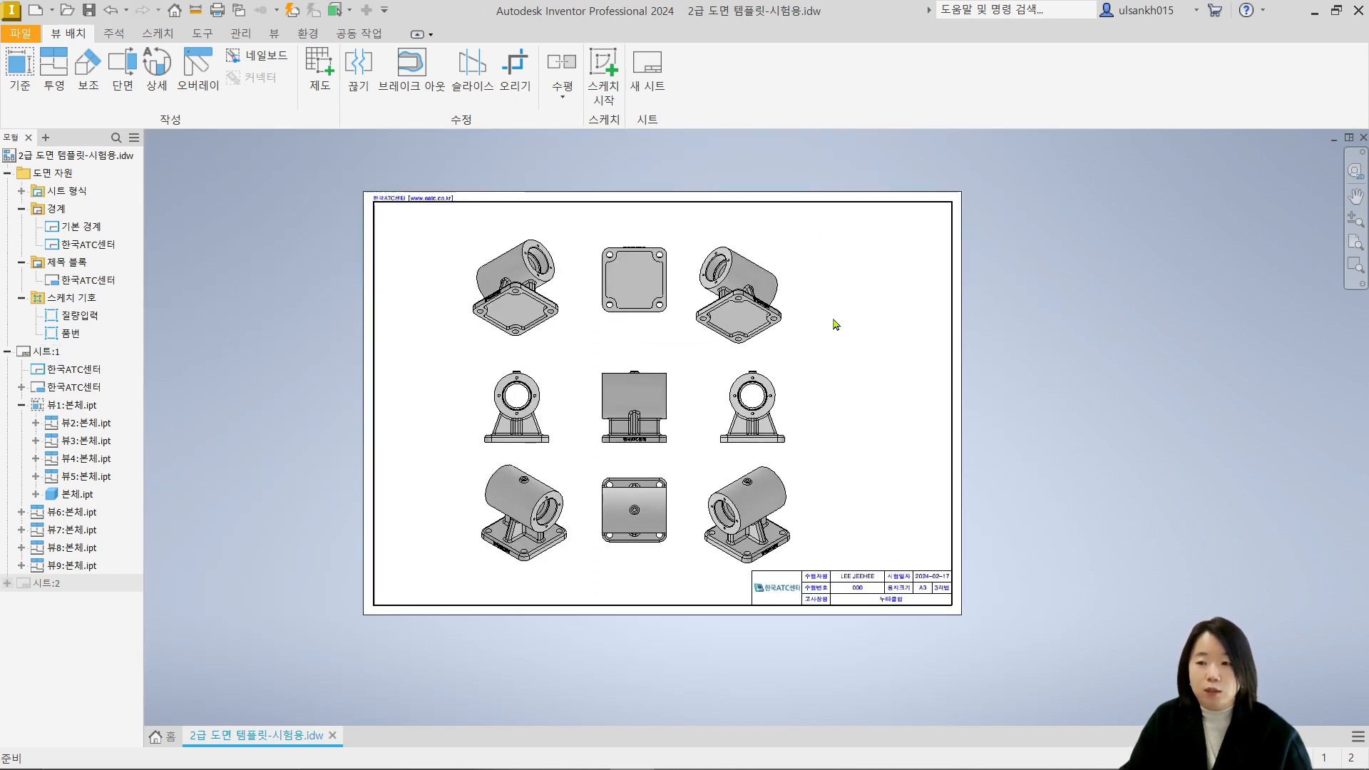
pyautogui.scroll(-3, 836, 324)
pyautogui.scroll(3, 836, 324)
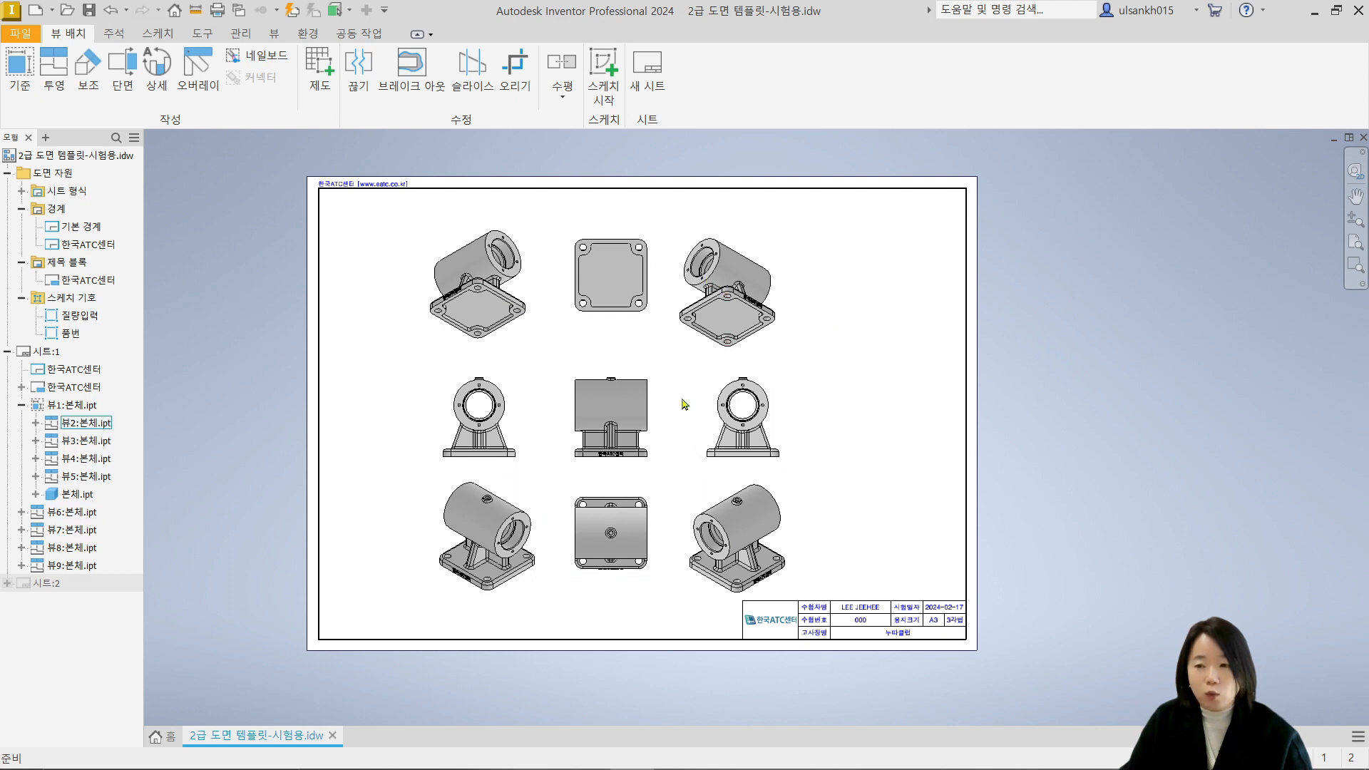
# Swap the two vertical projections, moving the upper view below the base view and the lower view above it
pyautogui.click(633, 328)
pyautogui.moveTo(647, 580); pyautogui.dragTo(651, 661)
pyautogui.click(648, 487)
pyautogui.moveTo(652, 495); pyautogui.dragTo(651, 236)
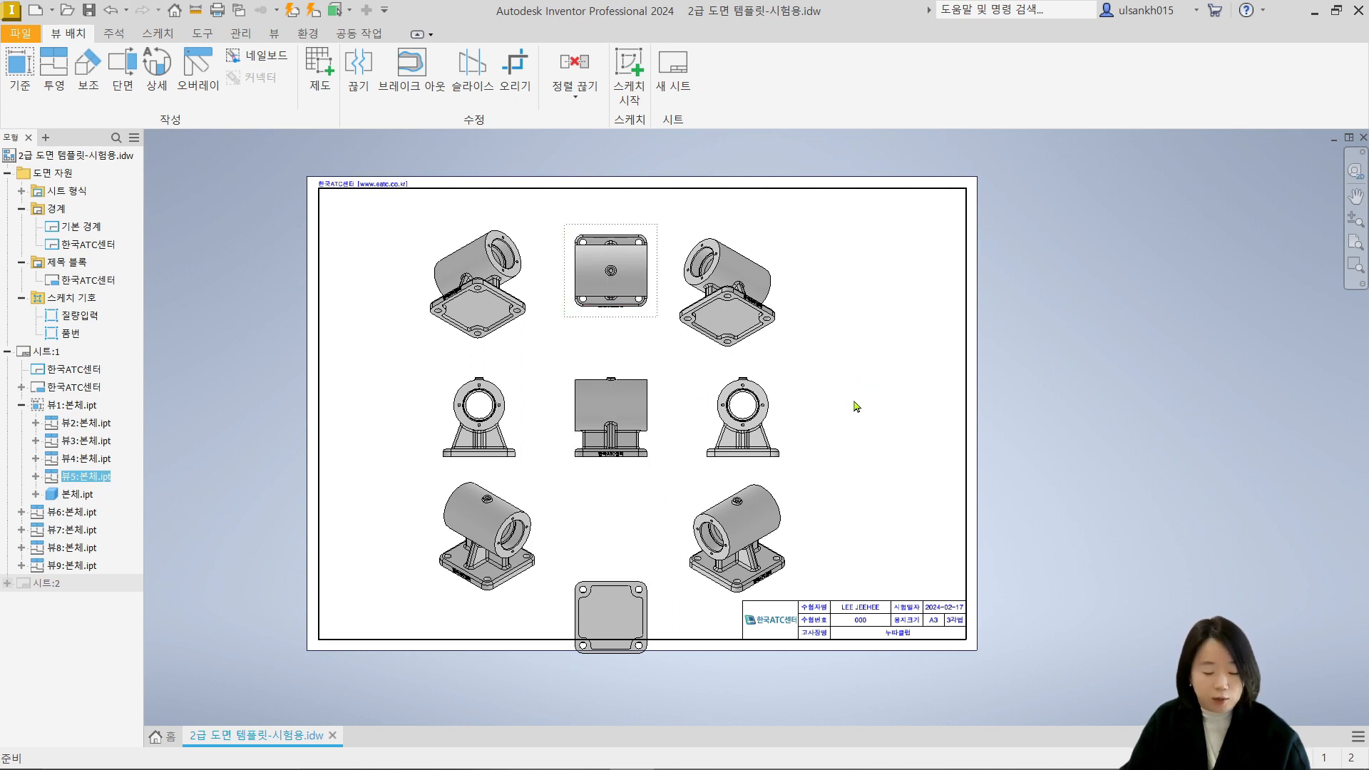
# Undo both view moves and the creation of the projected views, keeping only the base view
pyautogui.hotkey('ctrl', 'z')
pyautogui.hotkey('ctrl', 'z')
pyautogui.hotkey('ctrl', 'z')
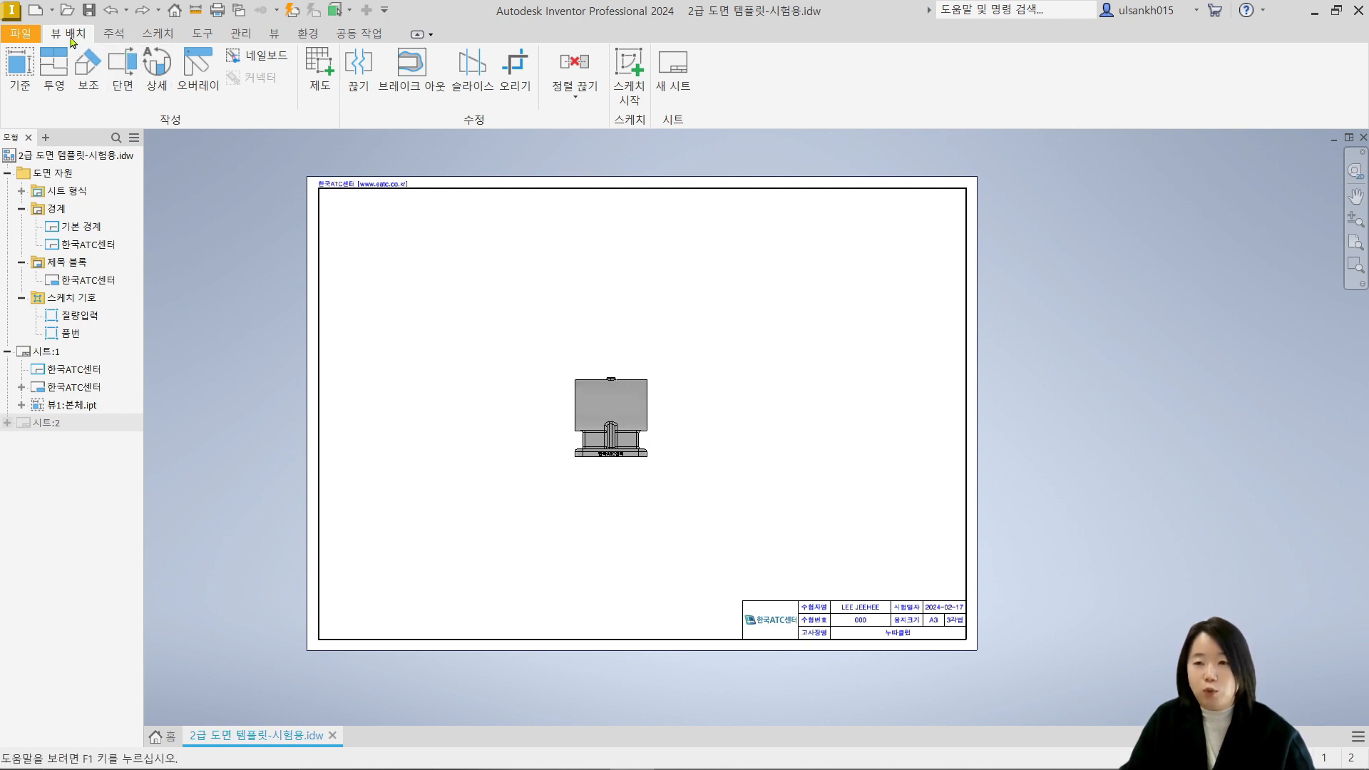
# Set the projection type of the 한국ATC센터 standard to third angle (삼각법) in the style editor and save it
pyautogui.click(239, 36)
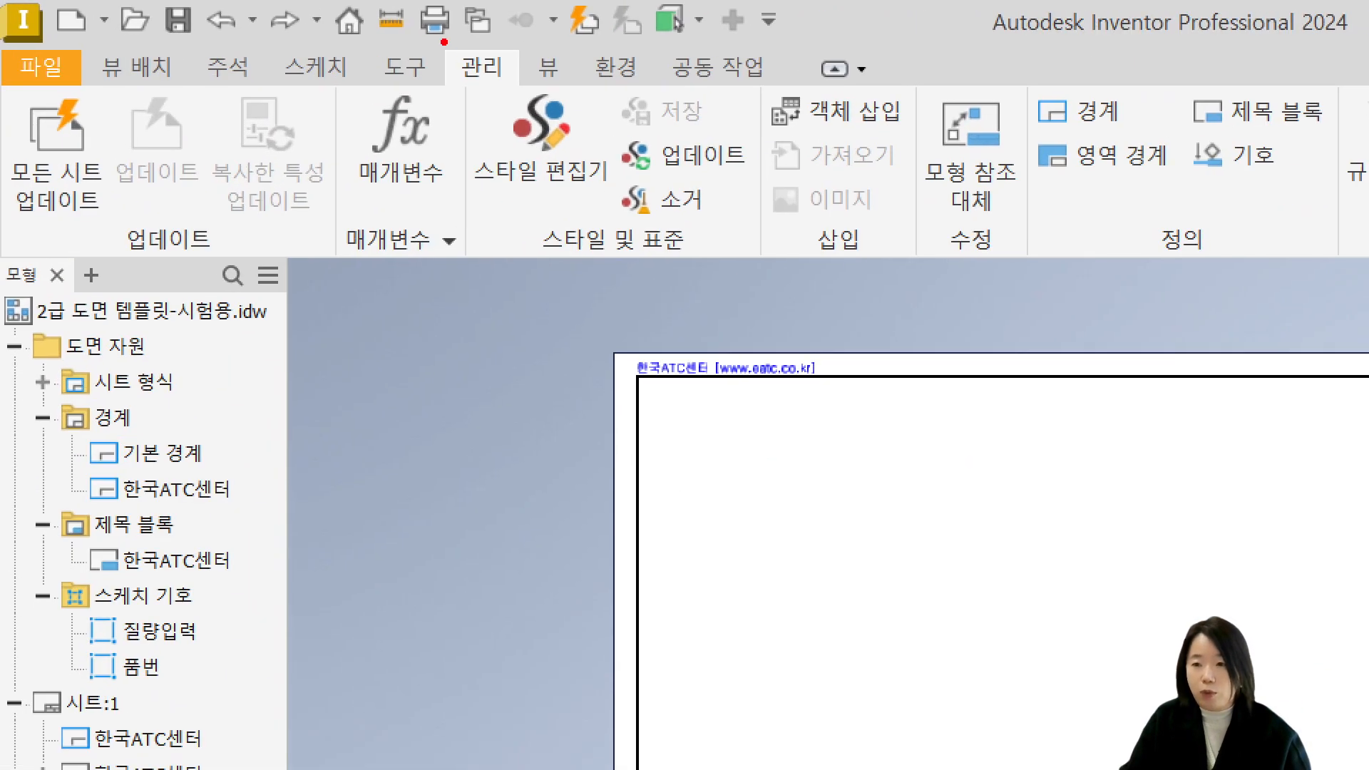
pyautogui.moveTo(445, 42)
pyautogui.mouseDown()
pyautogui.moveTo(522, 95)
pyautogui.moveTo(623, 216)
pyautogui.mouseUp()
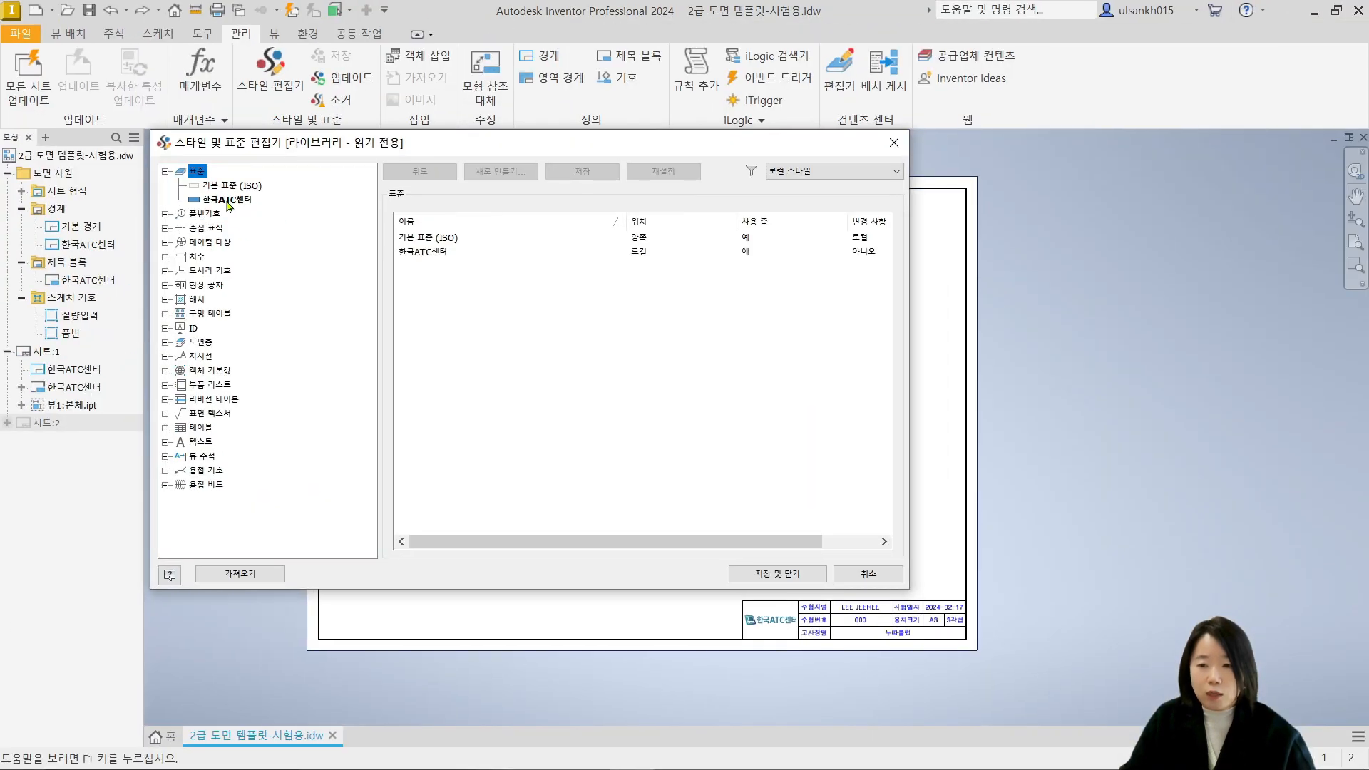
pyautogui.click(227, 201)
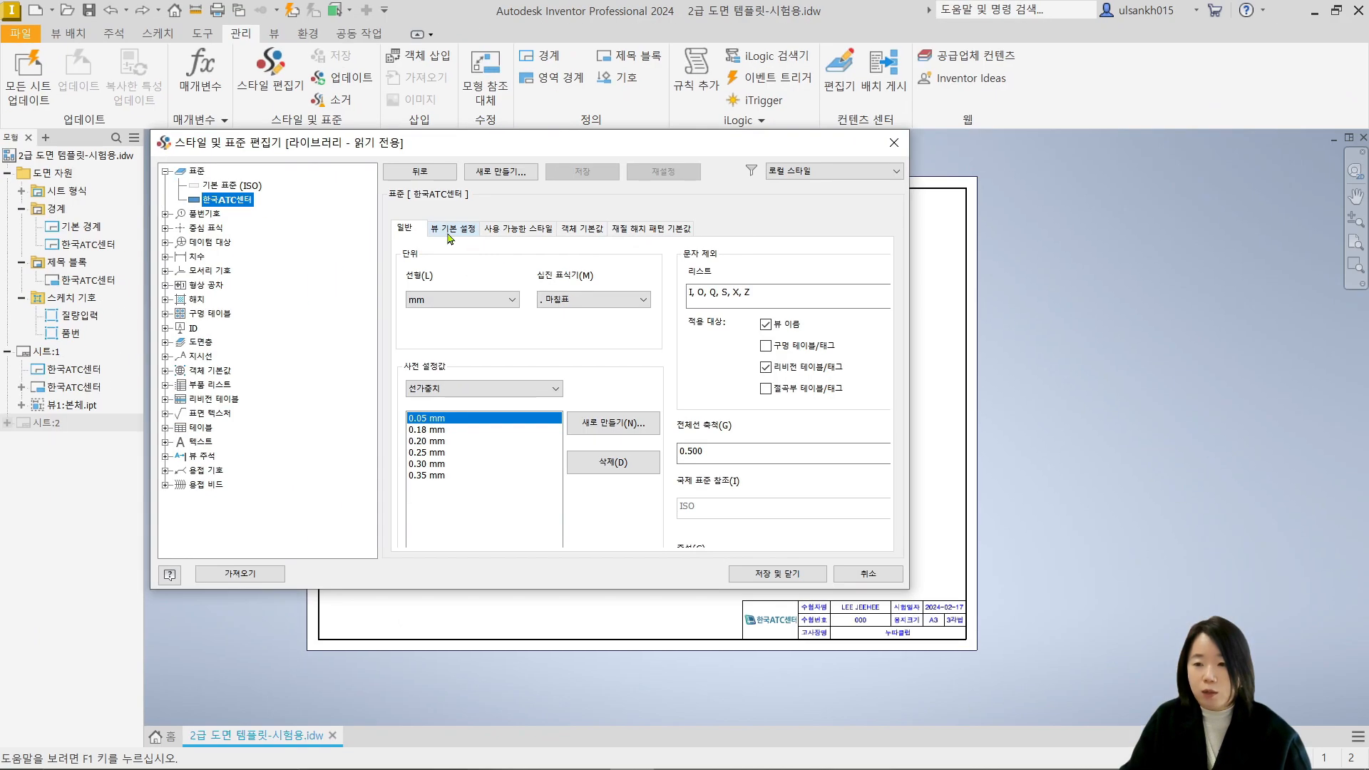
pyautogui.click(693, 385)
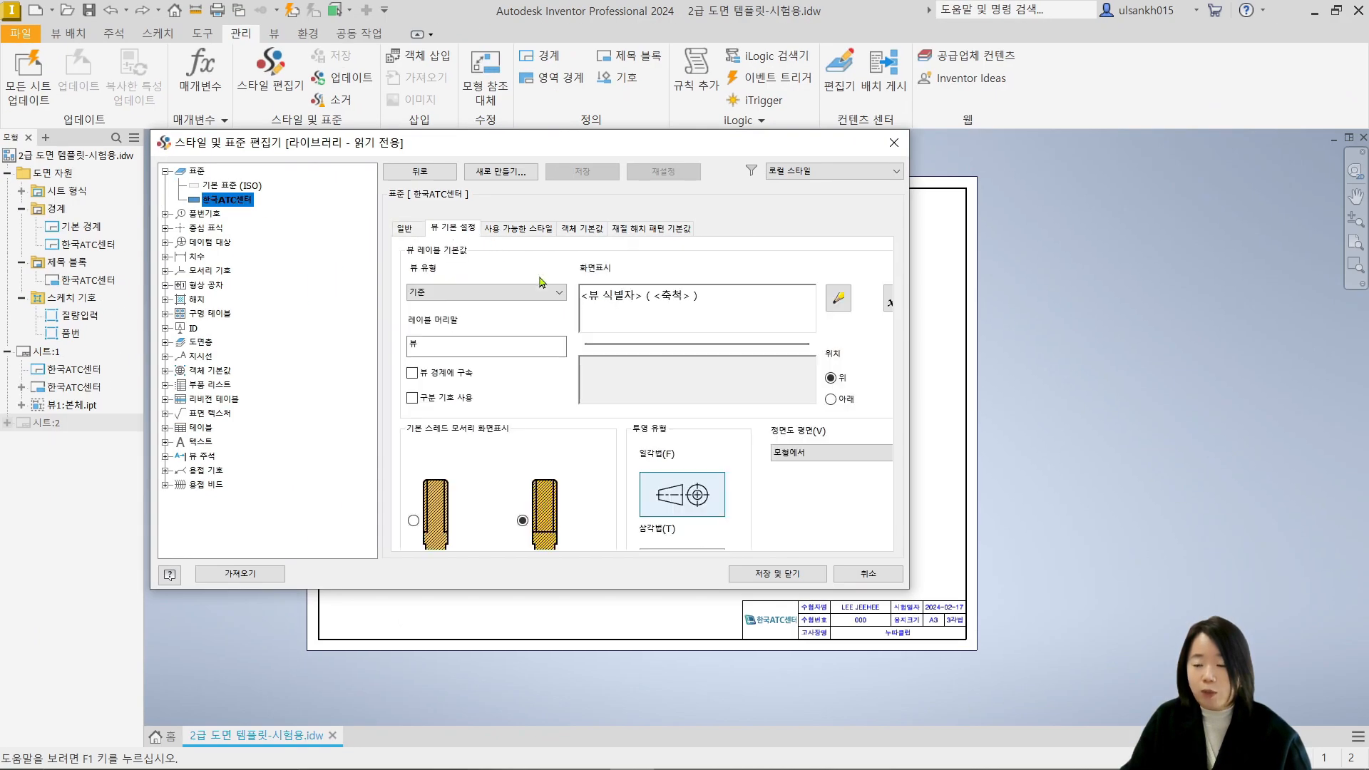
pyautogui.moveTo(915, 592); pyautogui.dragTo(956, 655)
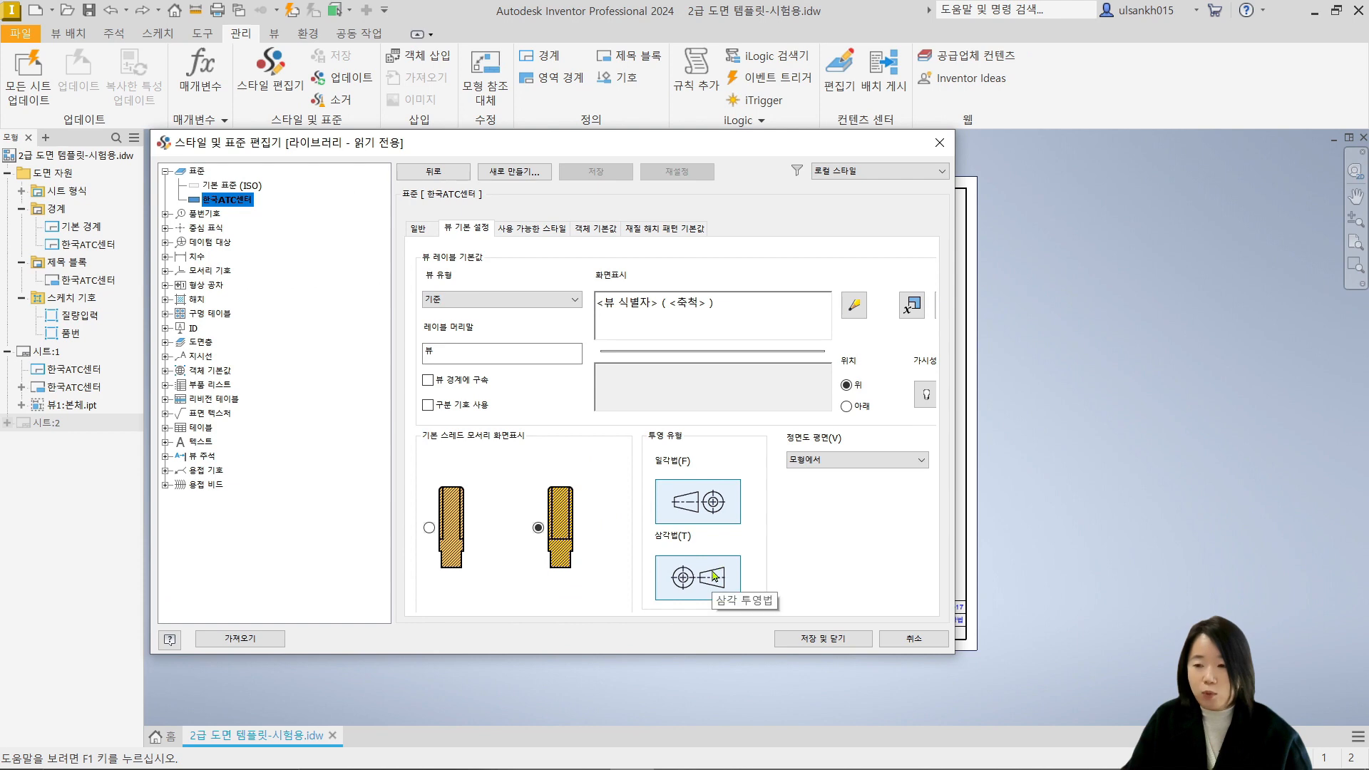
pyautogui.click(503, 550)
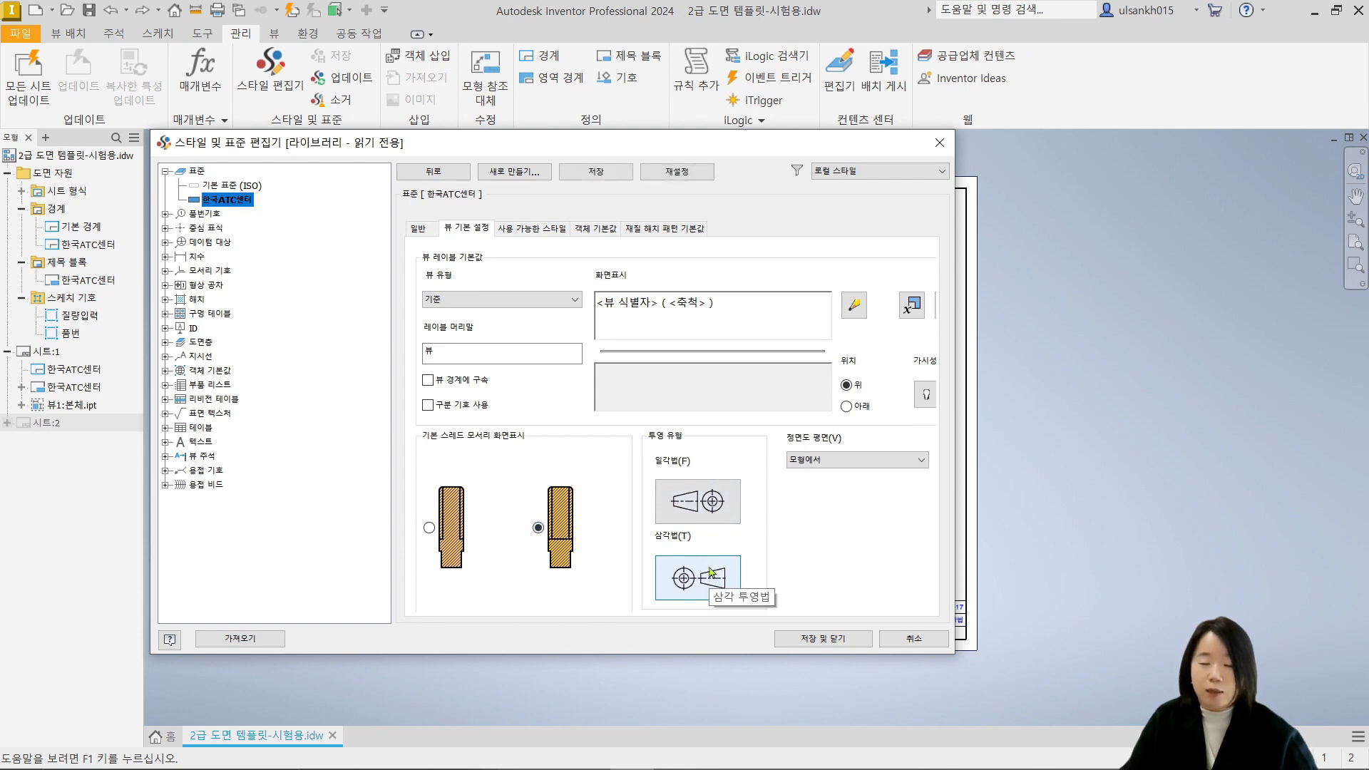
pyautogui.click(838, 640)
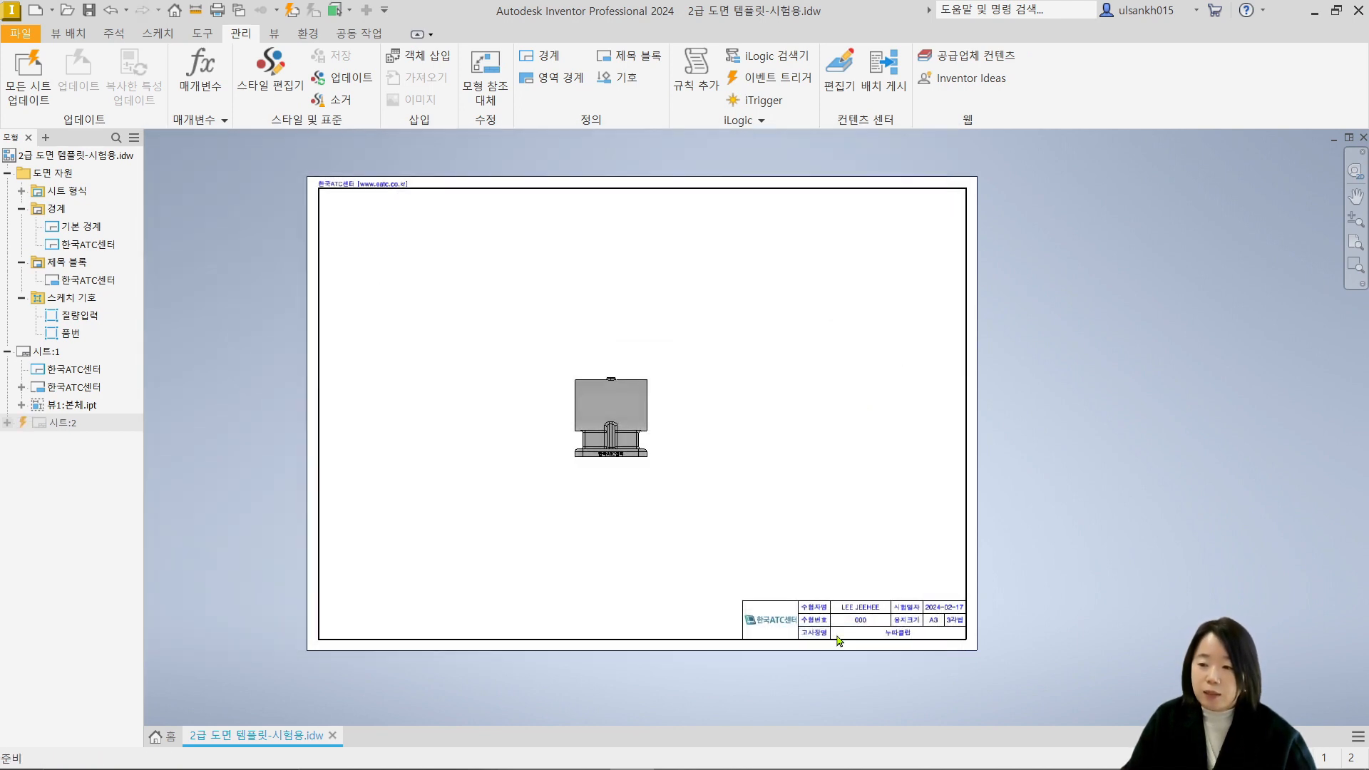
# Project the base view again, placing orthographic views on both sides of it, above it and below it
pyautogui.scroll(3, 609, 415)
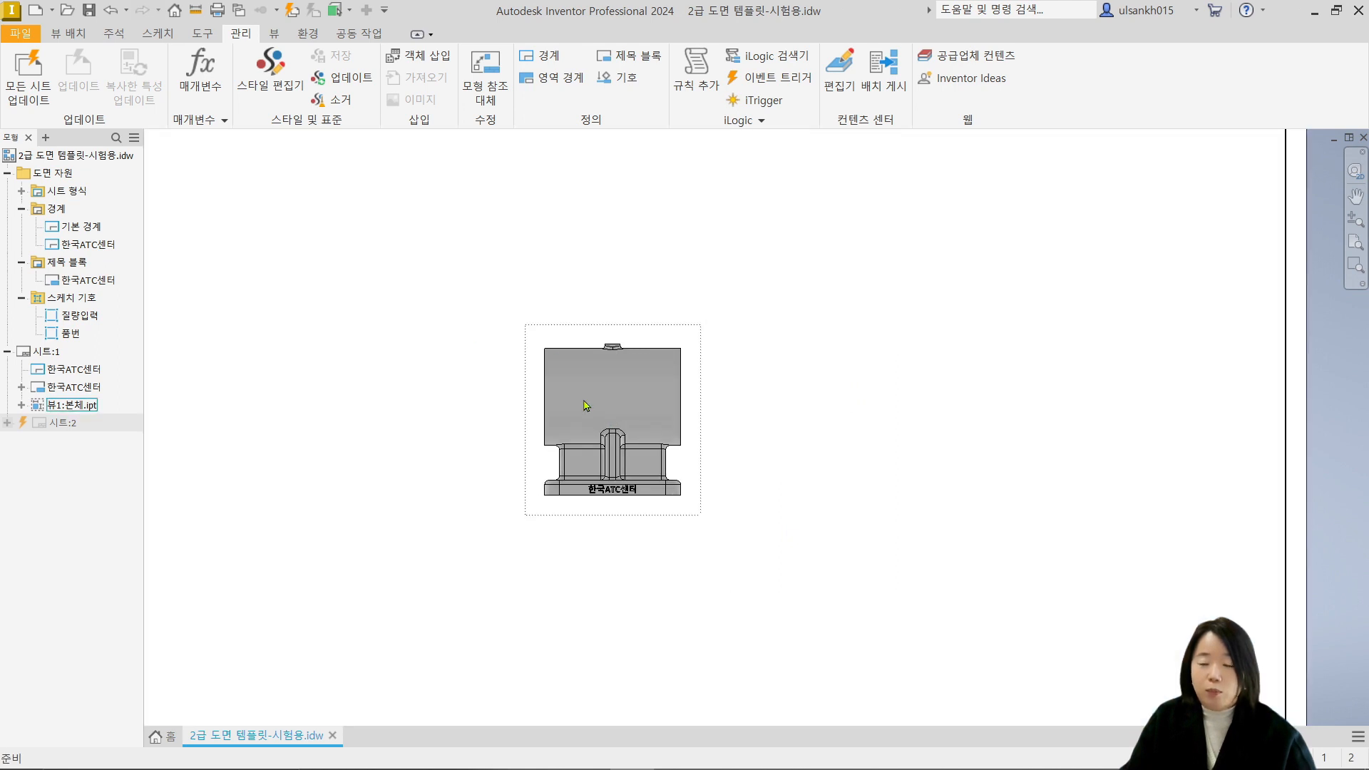
pyautogui.scroll(3, 587, 419)
pyautogui.scroll(-2, 542, 314)
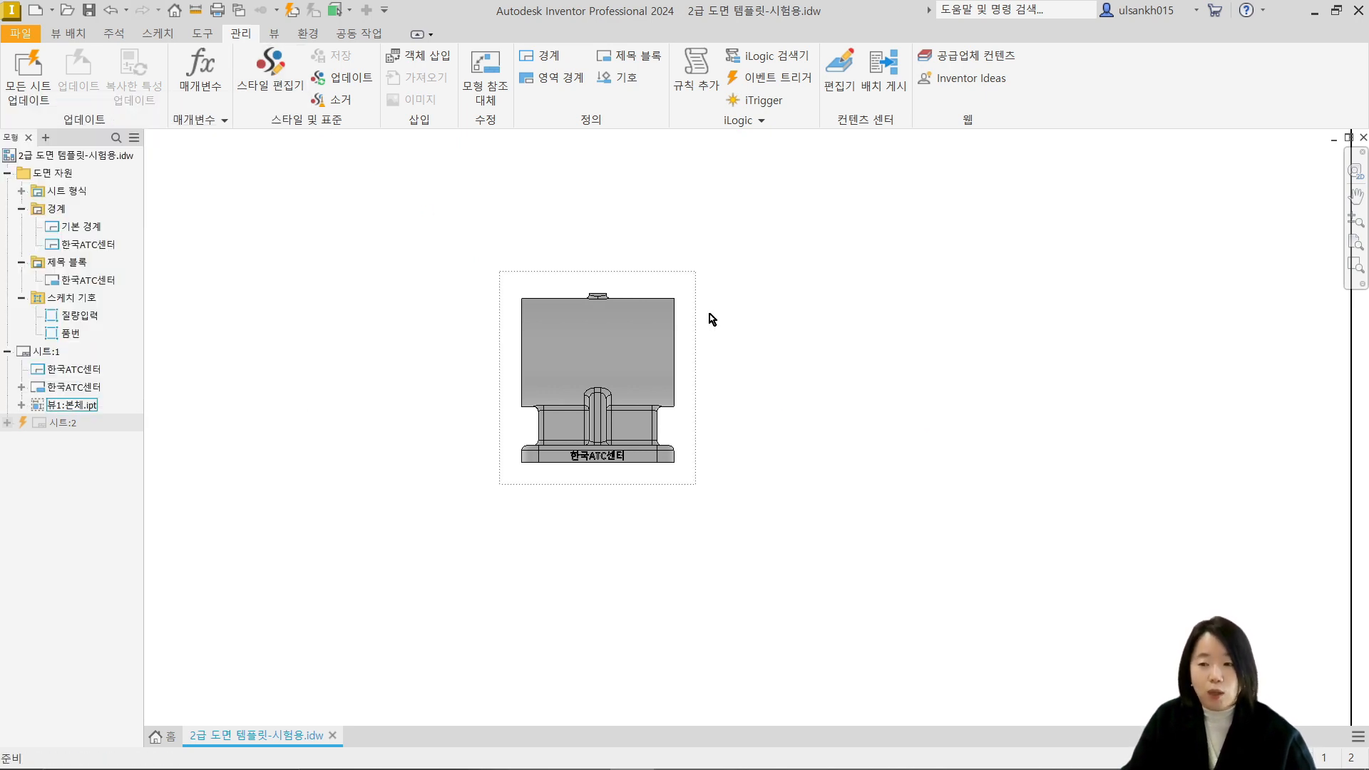
pyautogui.click(68, 34)
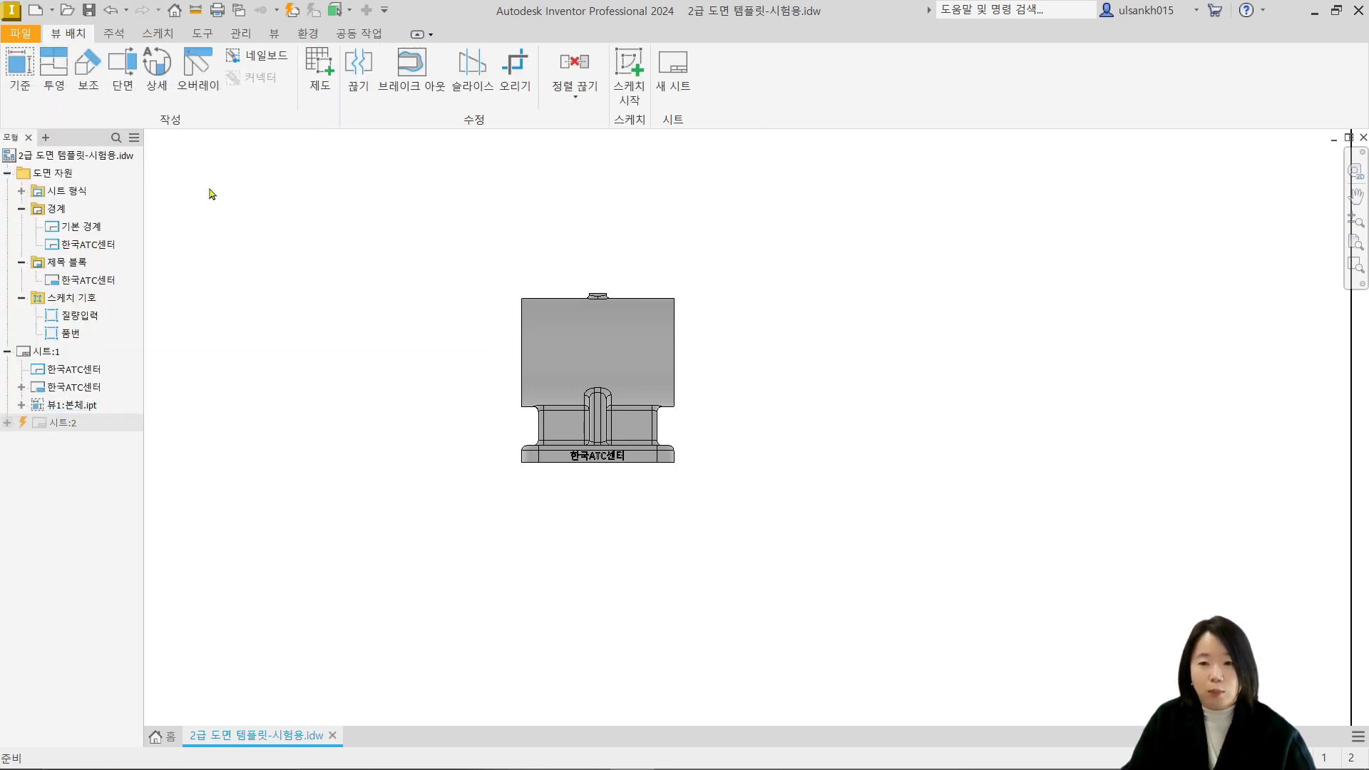
pyautogui.click(60, 82)
pyautogui.scroll(-2, 734, 426)
pyautogui.moveTo(727, 425); pyautogui.dragTo(642, 458, button='middle')
pyautogui.click(603, 428)
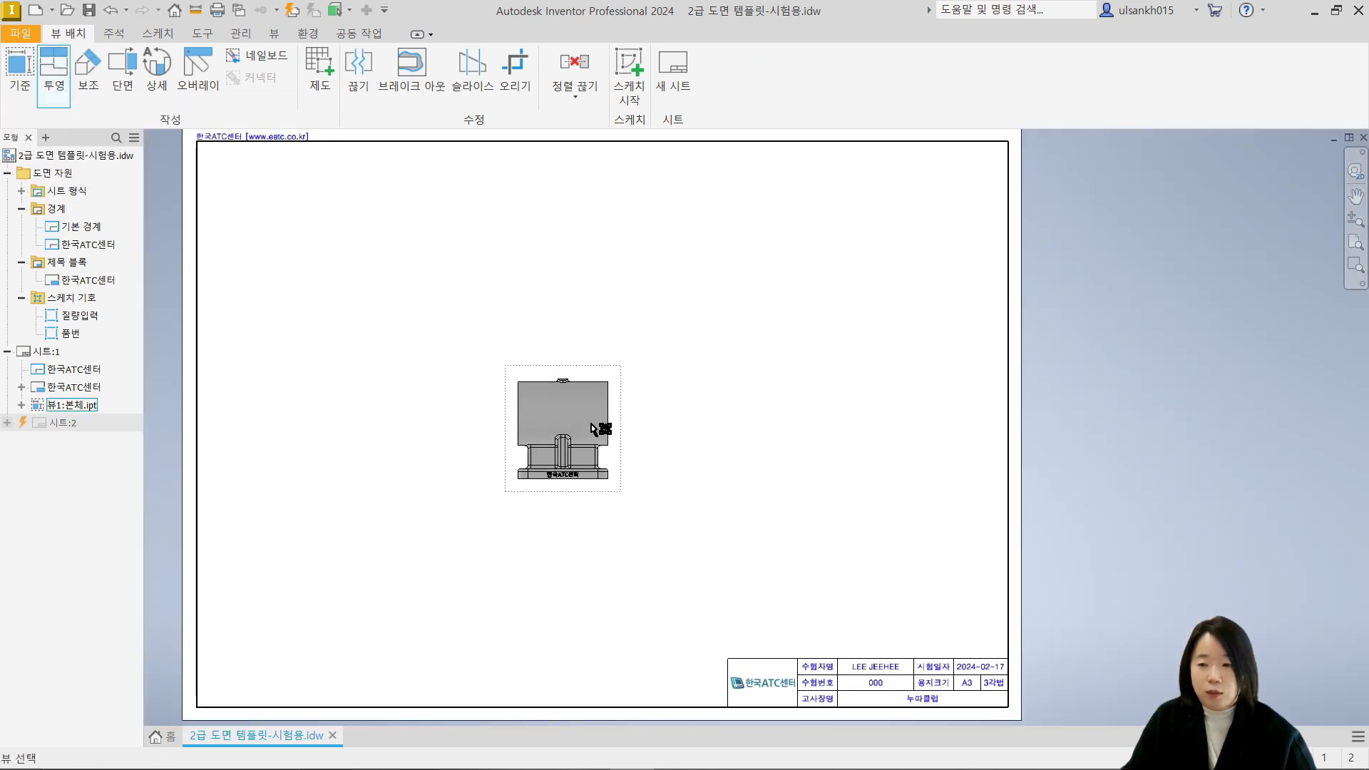
pyautogui.click(724, 427)
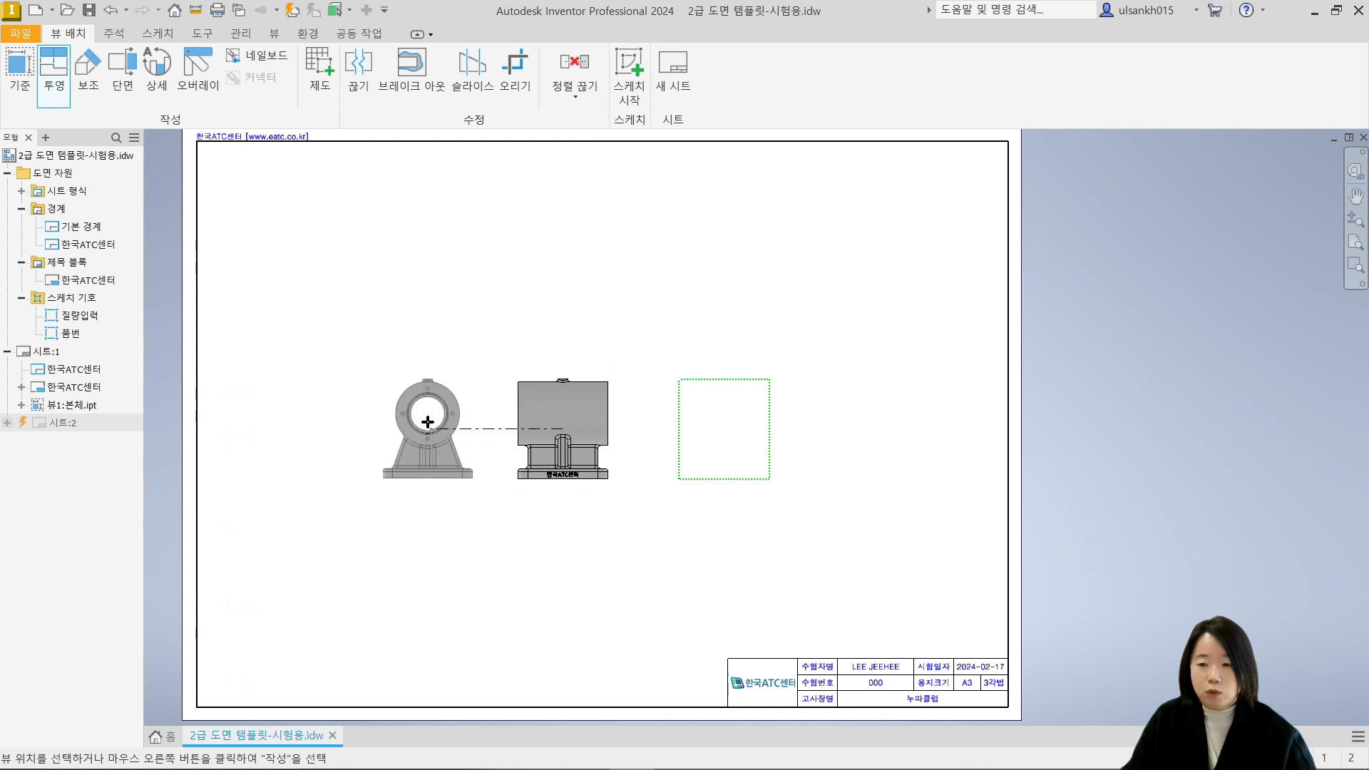
pyautogui.click(421, 428)
pyautogui.click(542, 276)
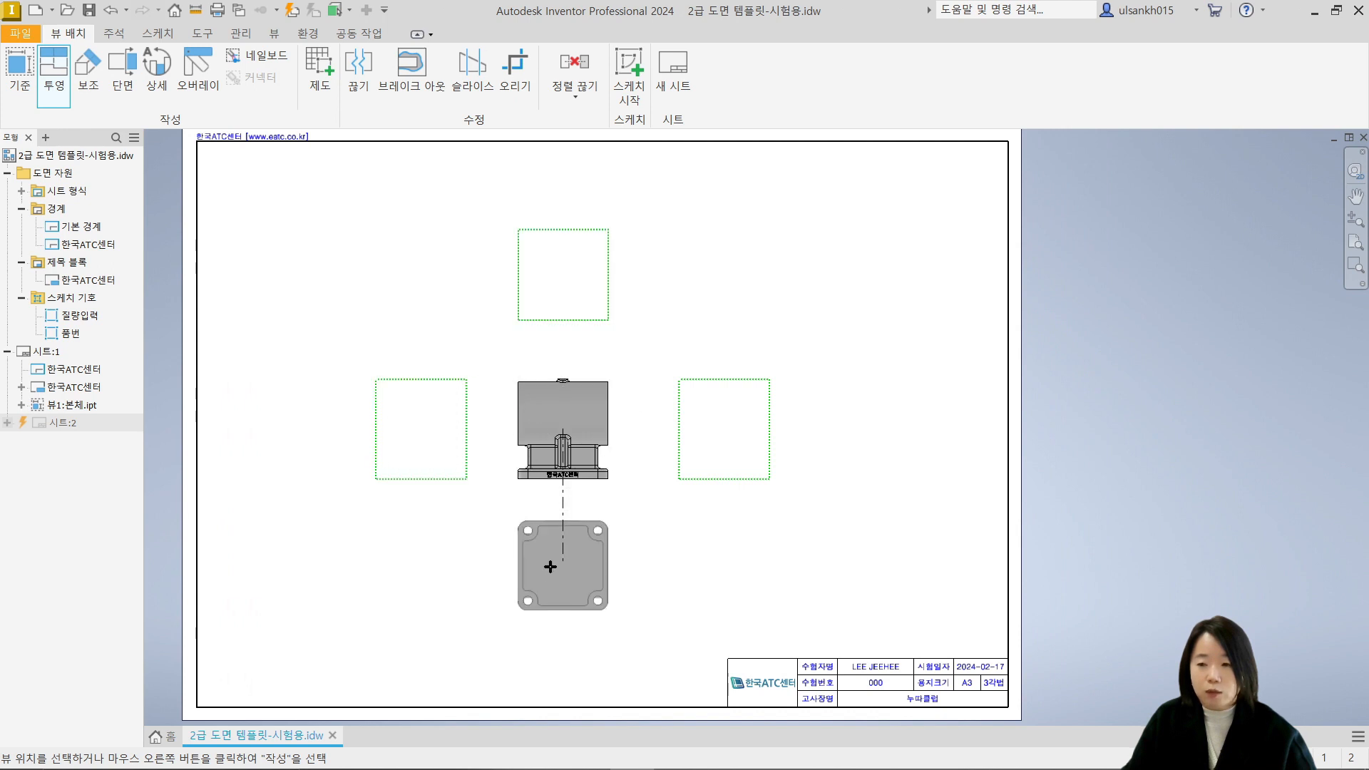
pyautogui.click(550, 565)
# Place four isometric projections at the diagonals of the base view and create all eight projected views
pyautogui.click(715, 276)
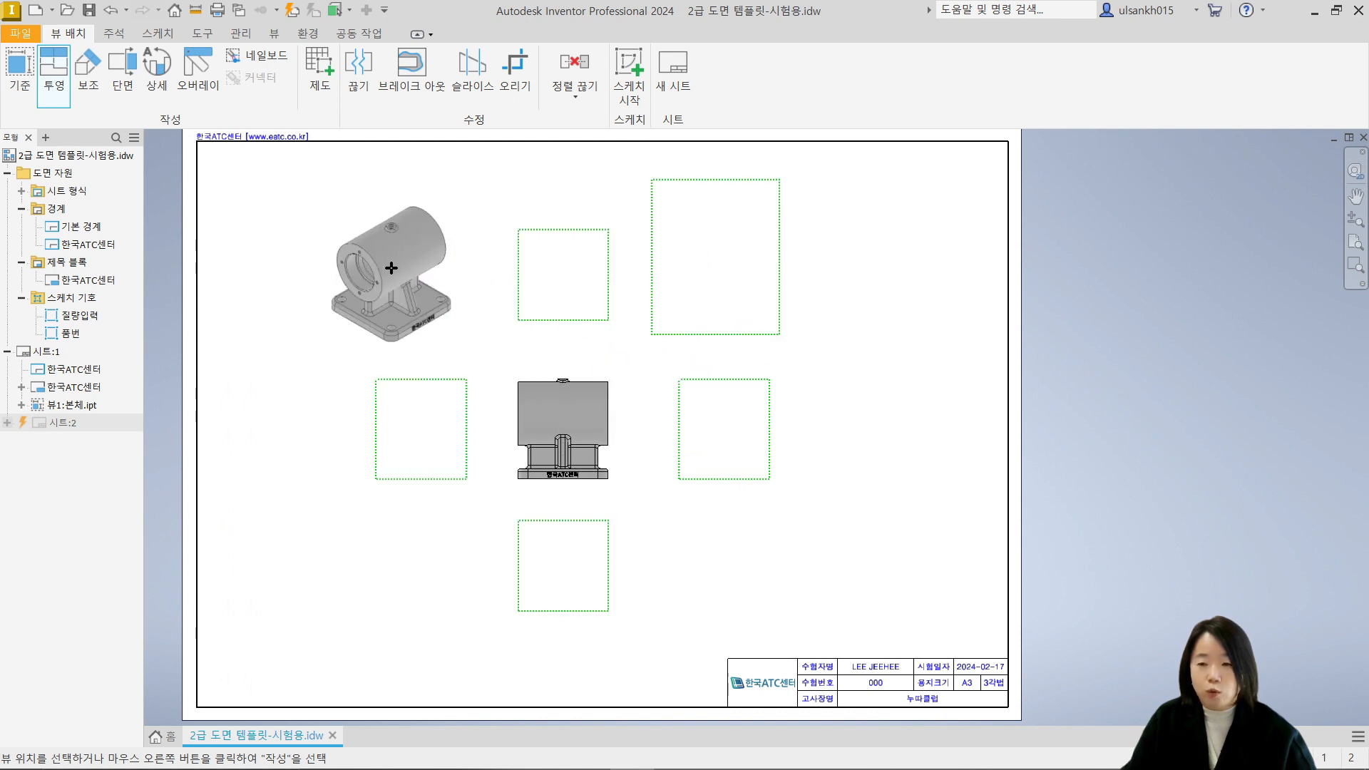
pyautogui.click(390, 272)
pyautogui.click(453, 565)
pyautogui.click(716, 568)
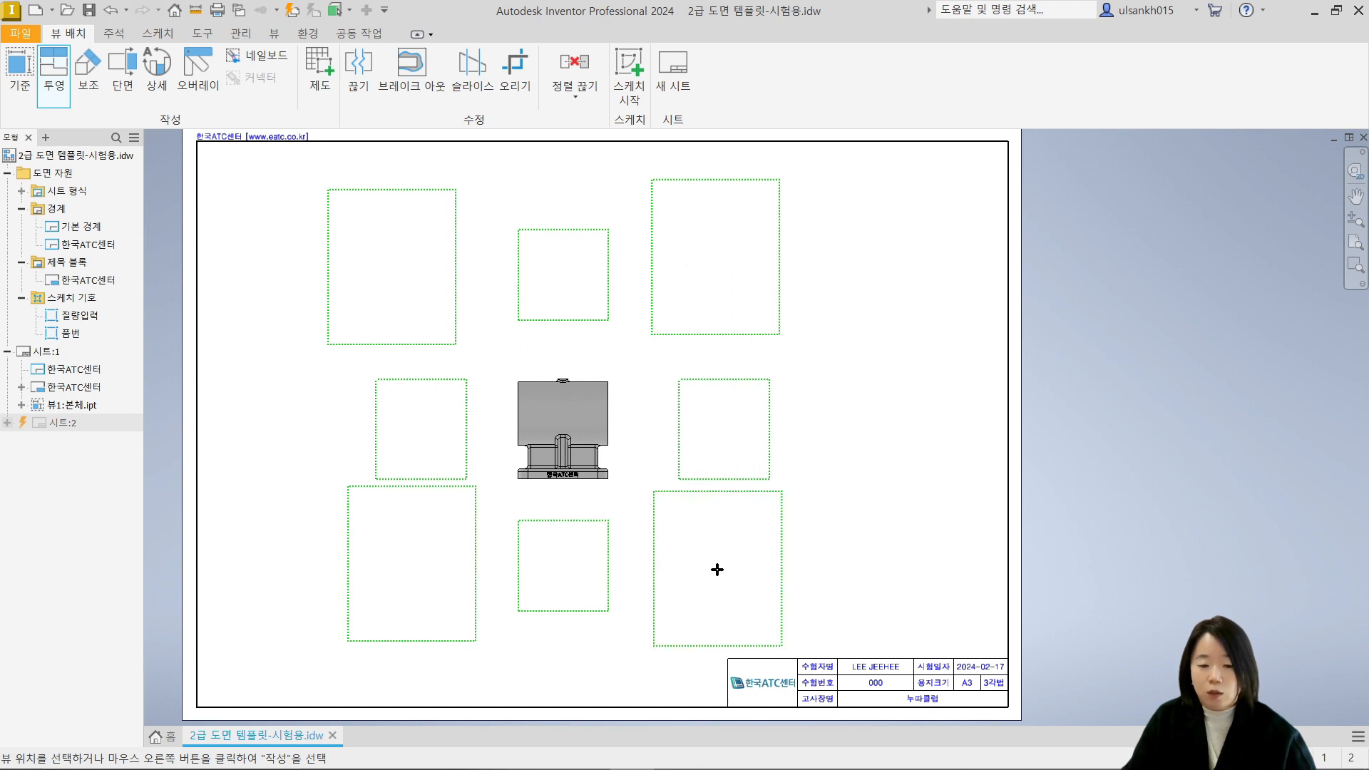
pyautogui.rightClick(716, 568)
pyautogui.click(773, 574)
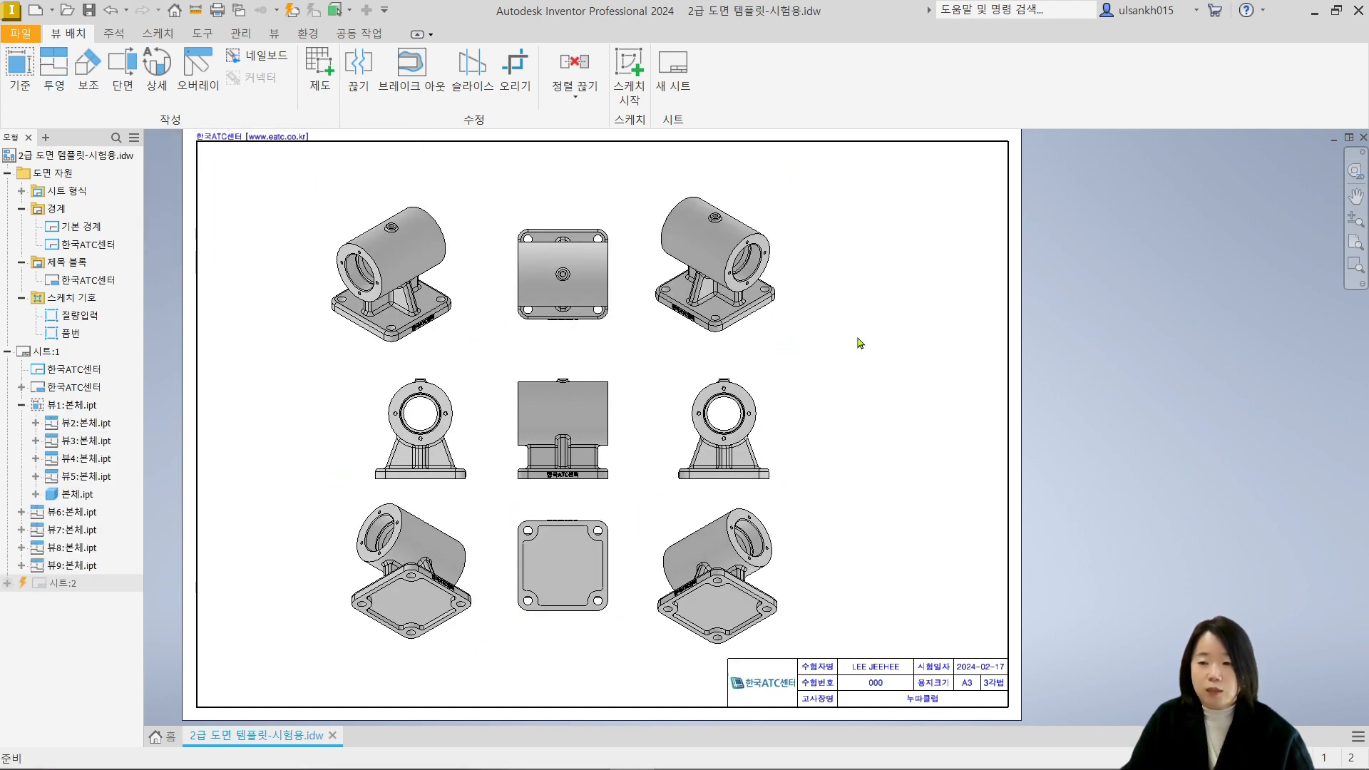
# Delete the bottom orthographic view and the two lower isometric views from the sheet, confirming each deletion
pyautogui.scroll(3, 583, 363)
pyautogui.moveTo(561, 316); pyautogui.dragTo(553, 400, button='middle')
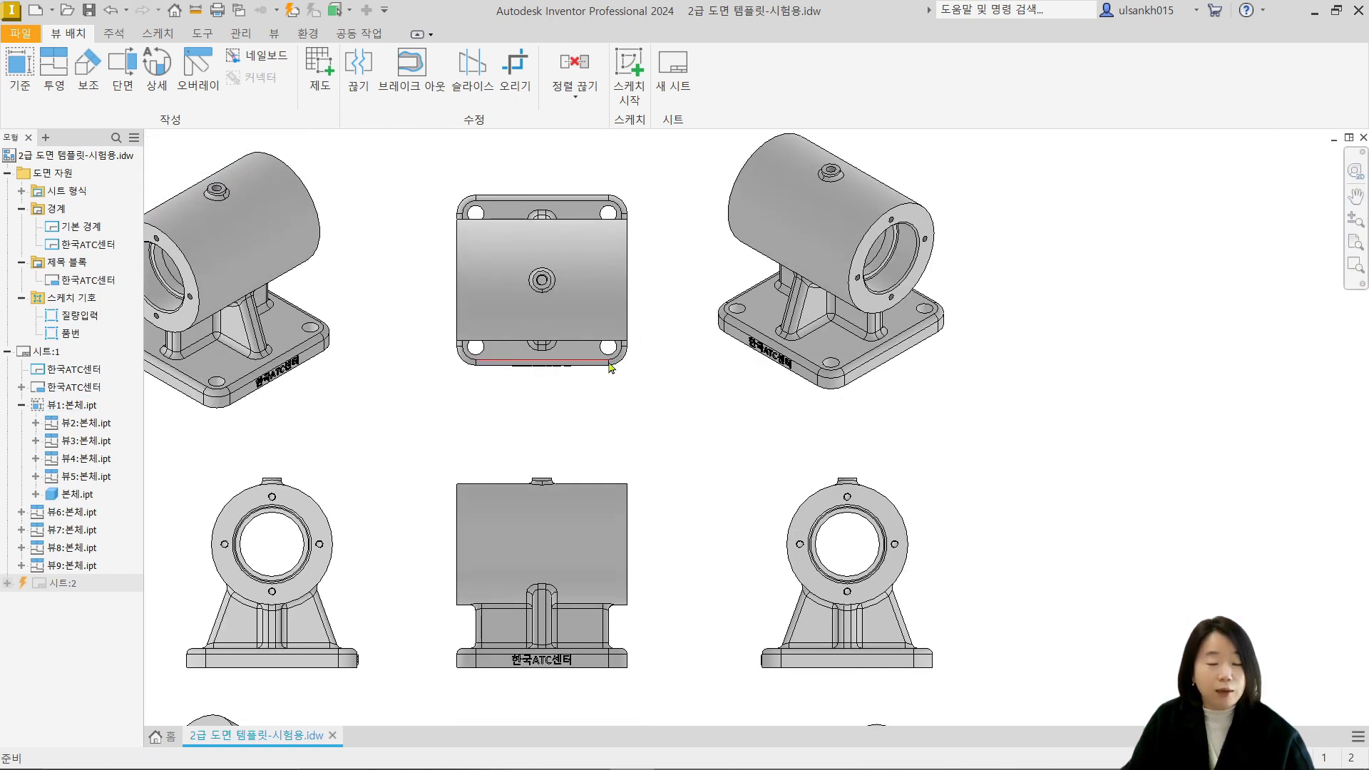
pyautogui.scroll(-3, 611, 368)
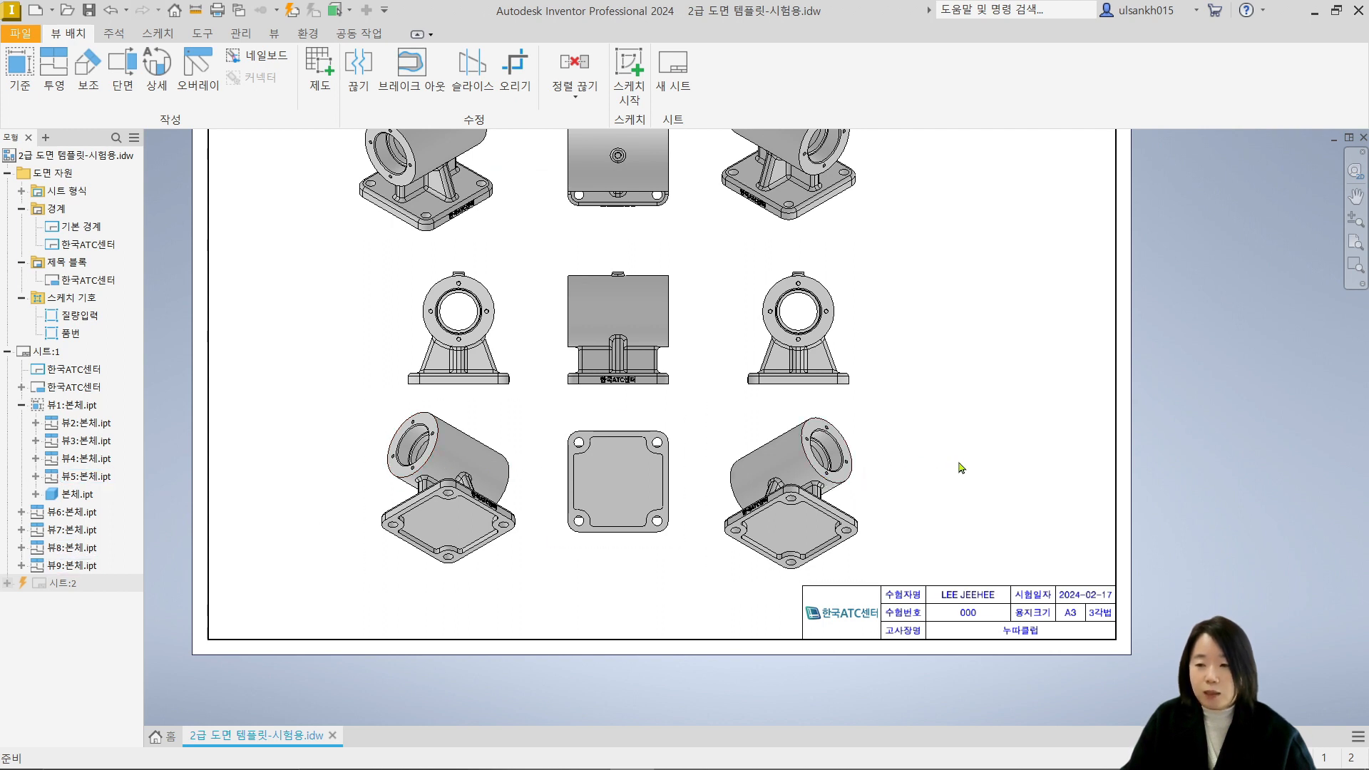
pyautogui.moveTo(962, 468); pyautogui.dragTo(370, 510)
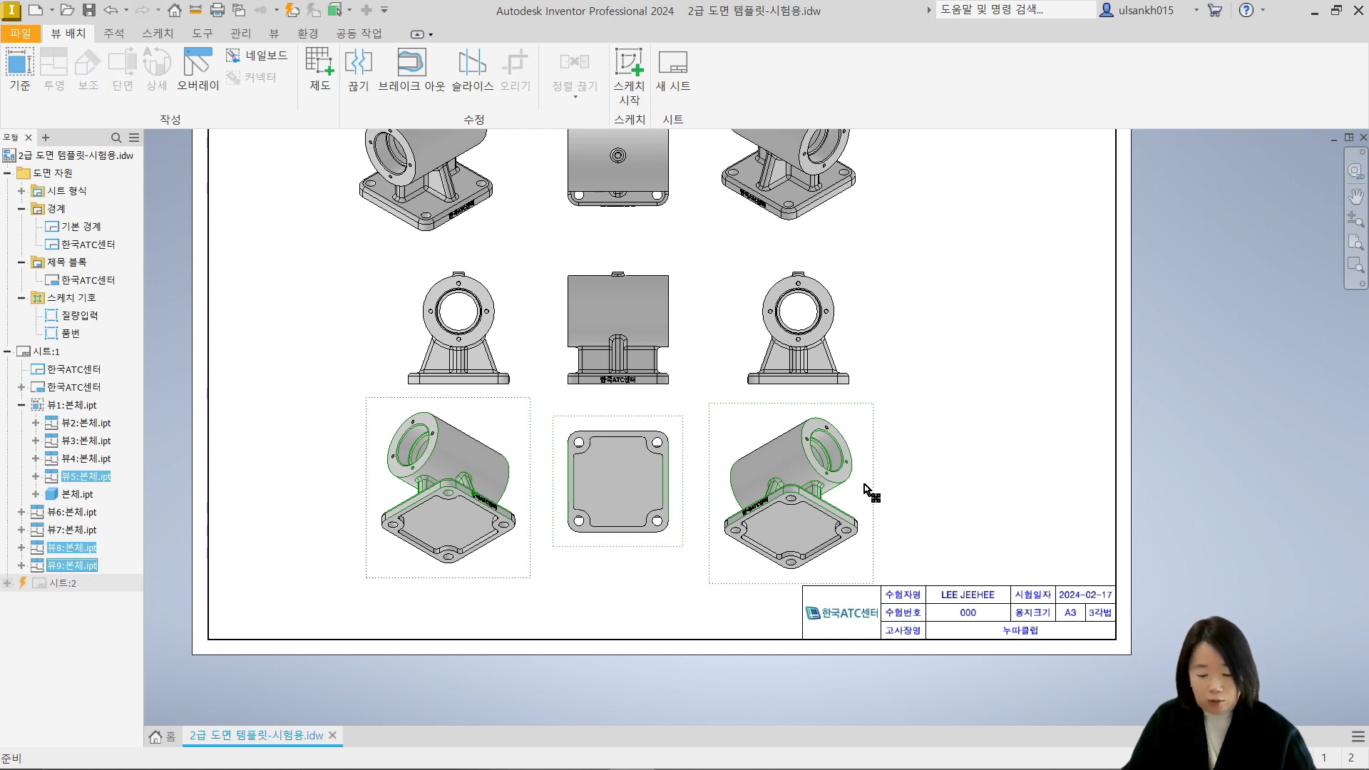
pyautogui.press('Delete')
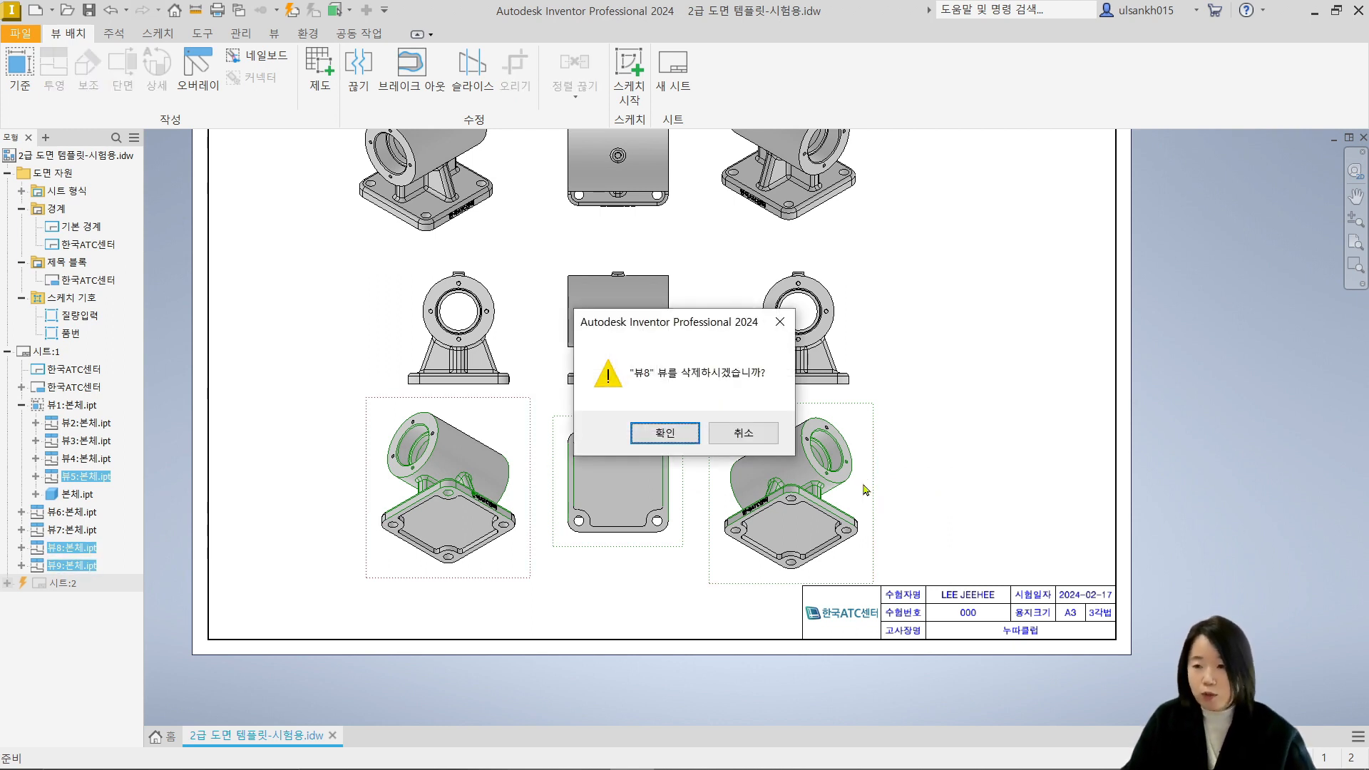
pyautogui.click(678, 437)
pyautogui.click(678, 436)
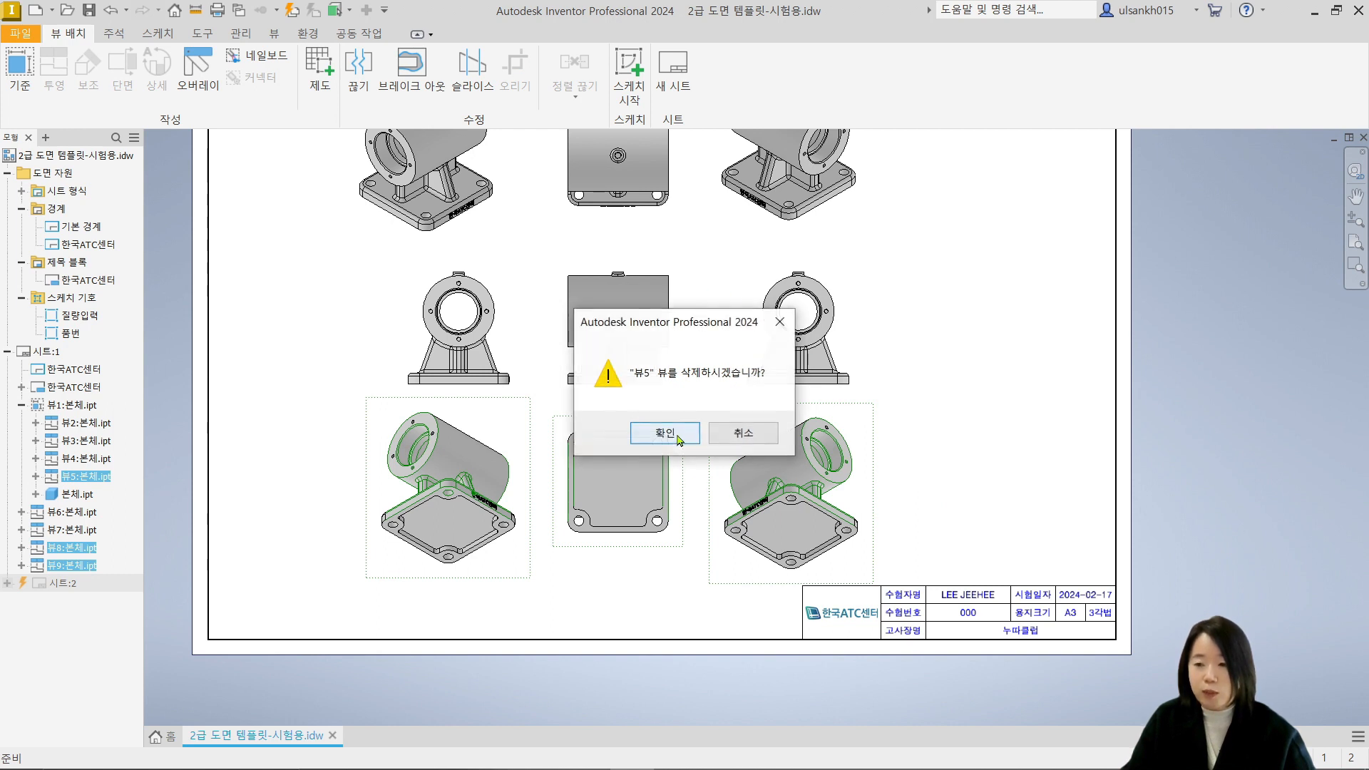
pyautogui.click(678, 436)
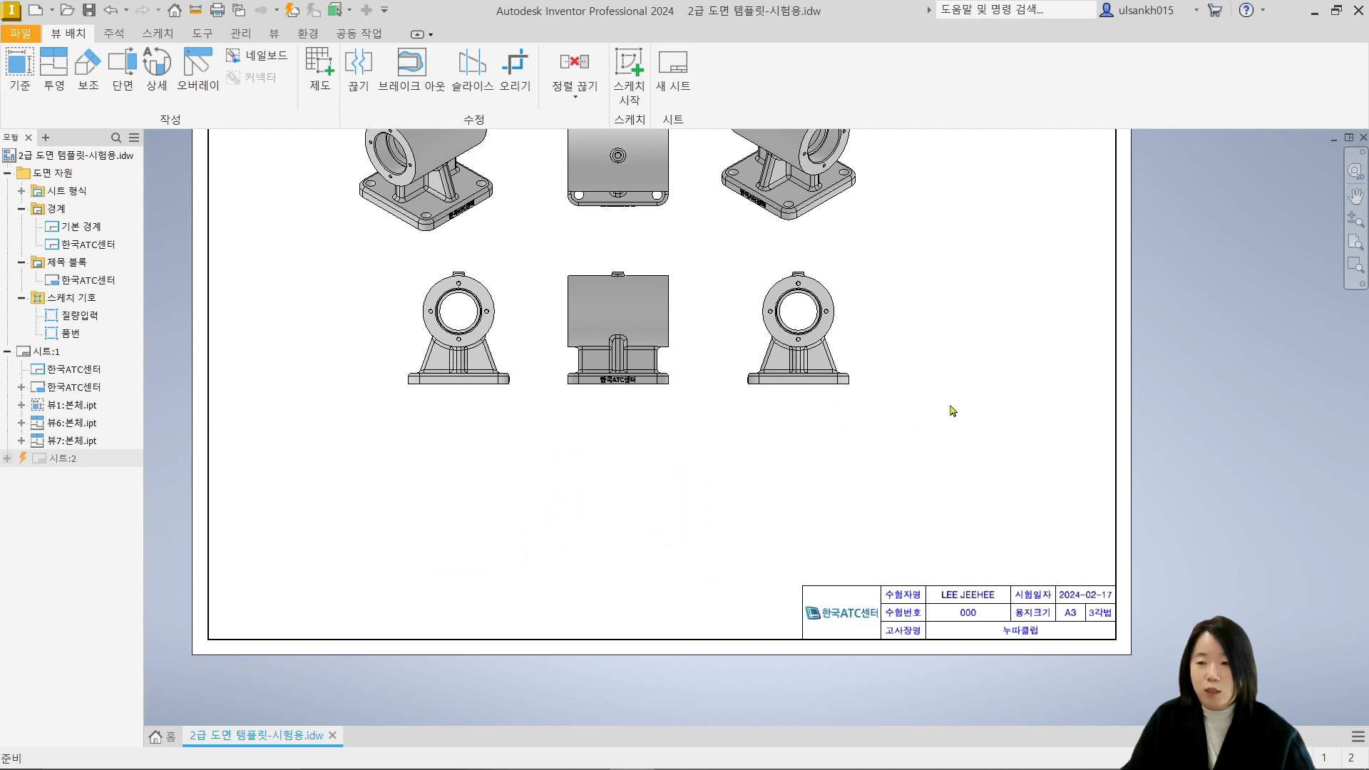
# Move the base view down the sheet together with its aligned side views, widening the gap below the top view
pyautogui.moveTo(950, 409); pyautogui.dragTo(934, 538, button='middle')
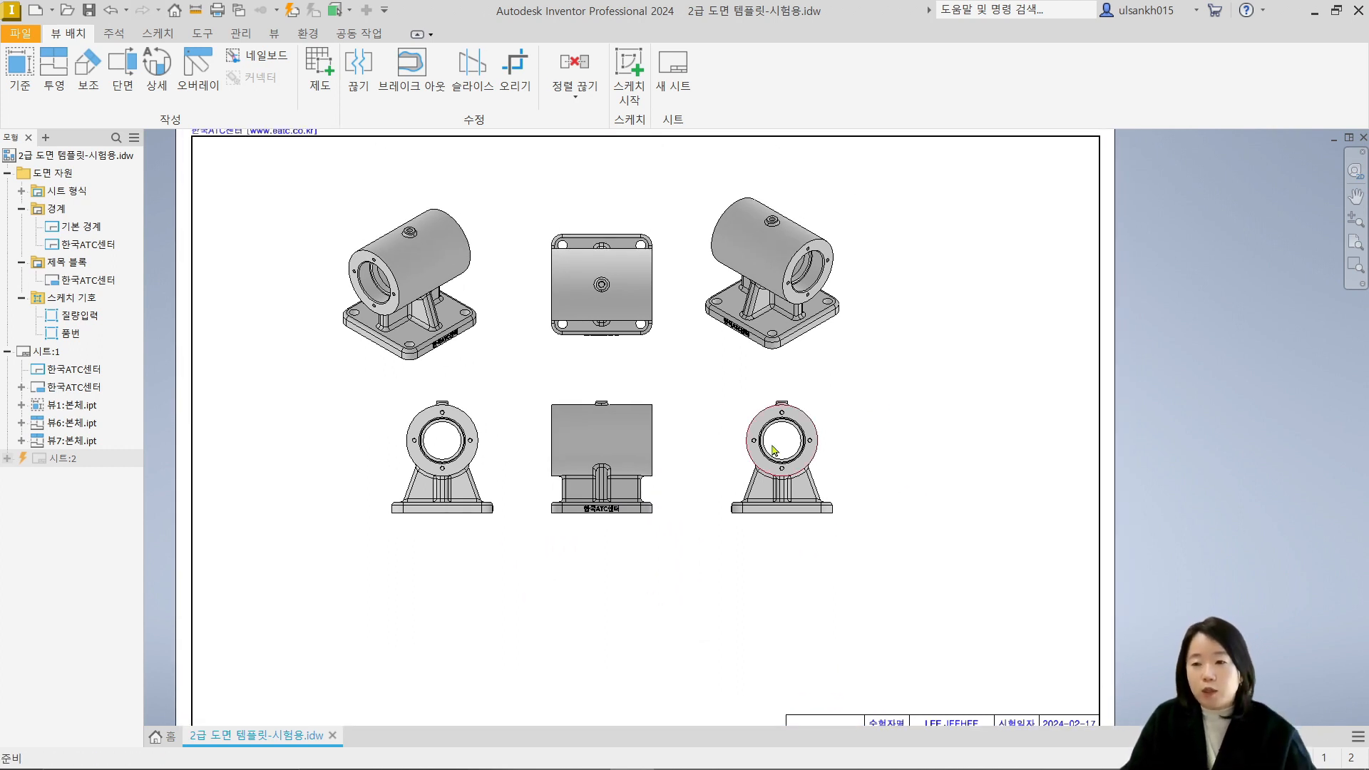
pyautogui.click(675, 414)
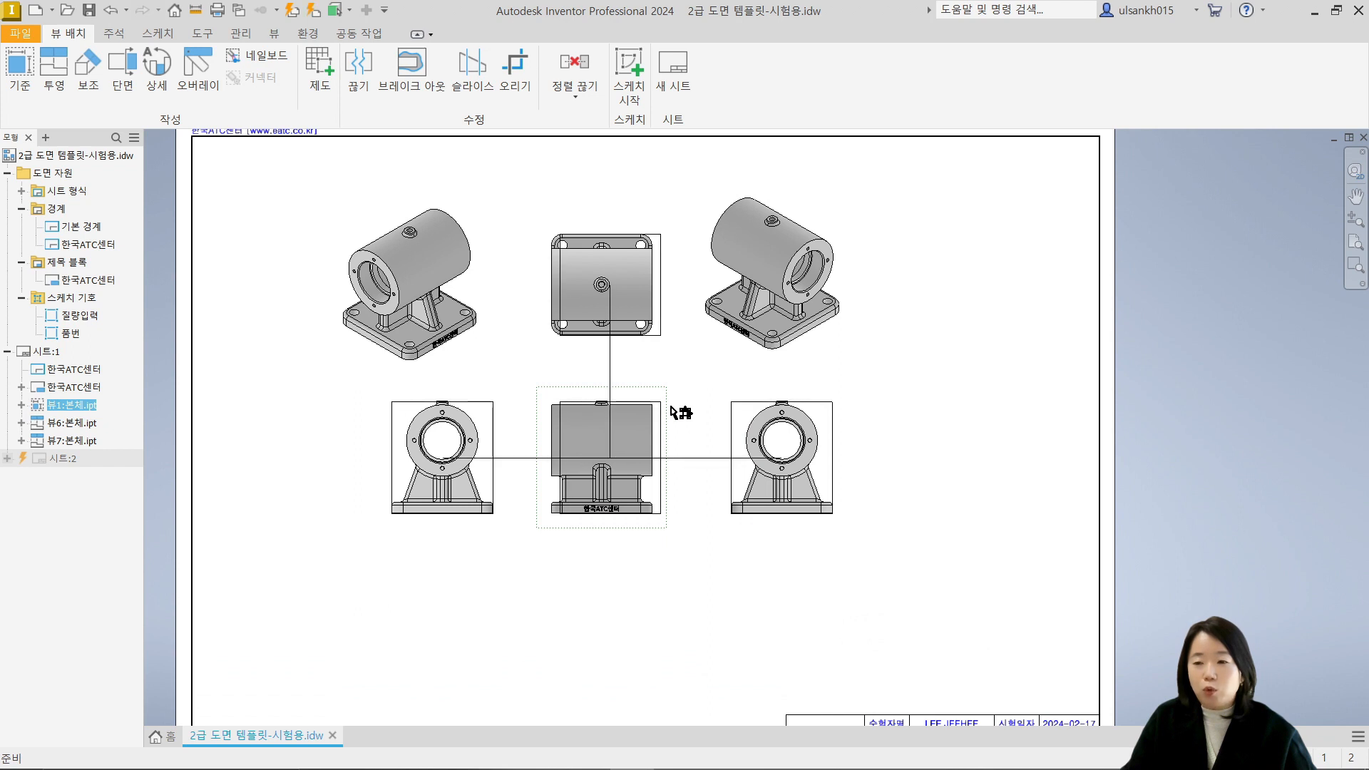
pyautogui.moveTo(683, 407); pyautogui.dragTo(653, 463)
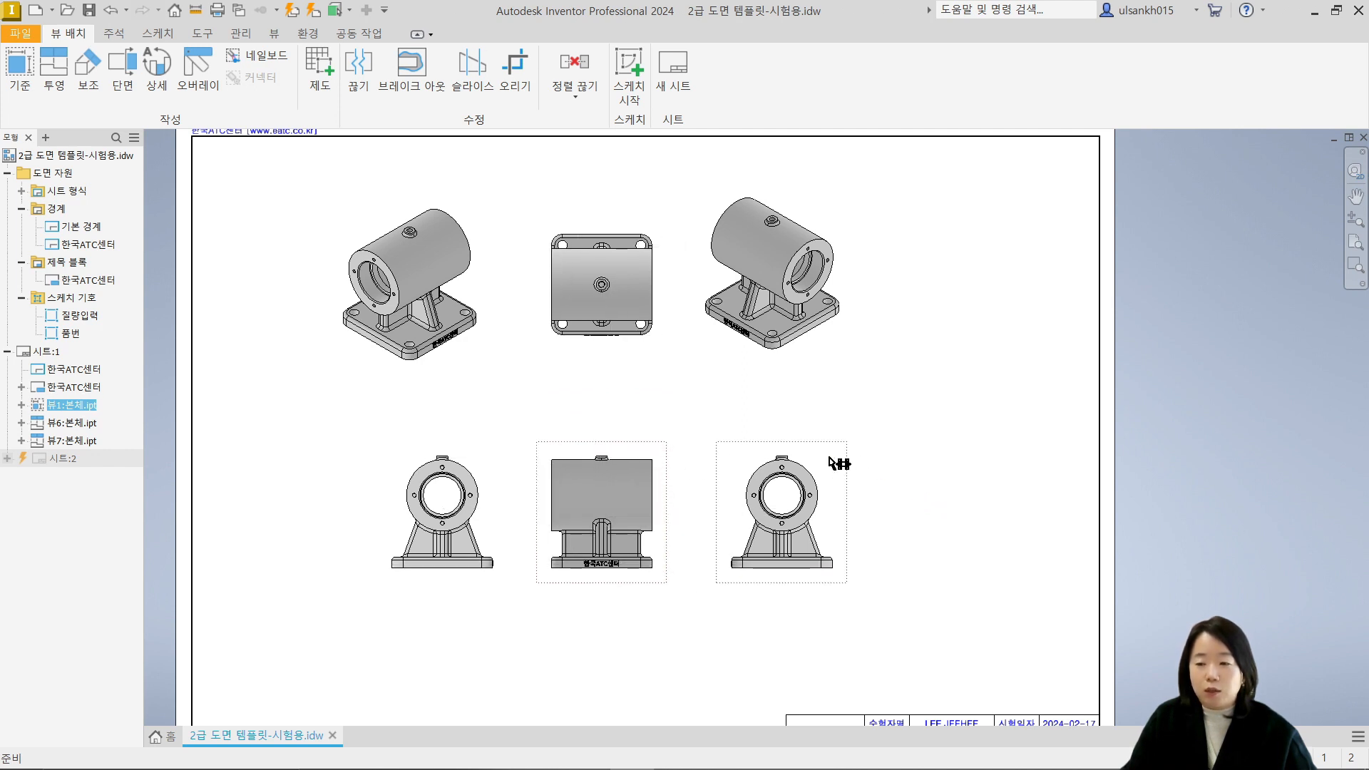
# Move both side views farther outward from the base view and bring the top view closer to it
pyautogui.moveTo(839, 465); pyautogui.dragTo(922, 465)
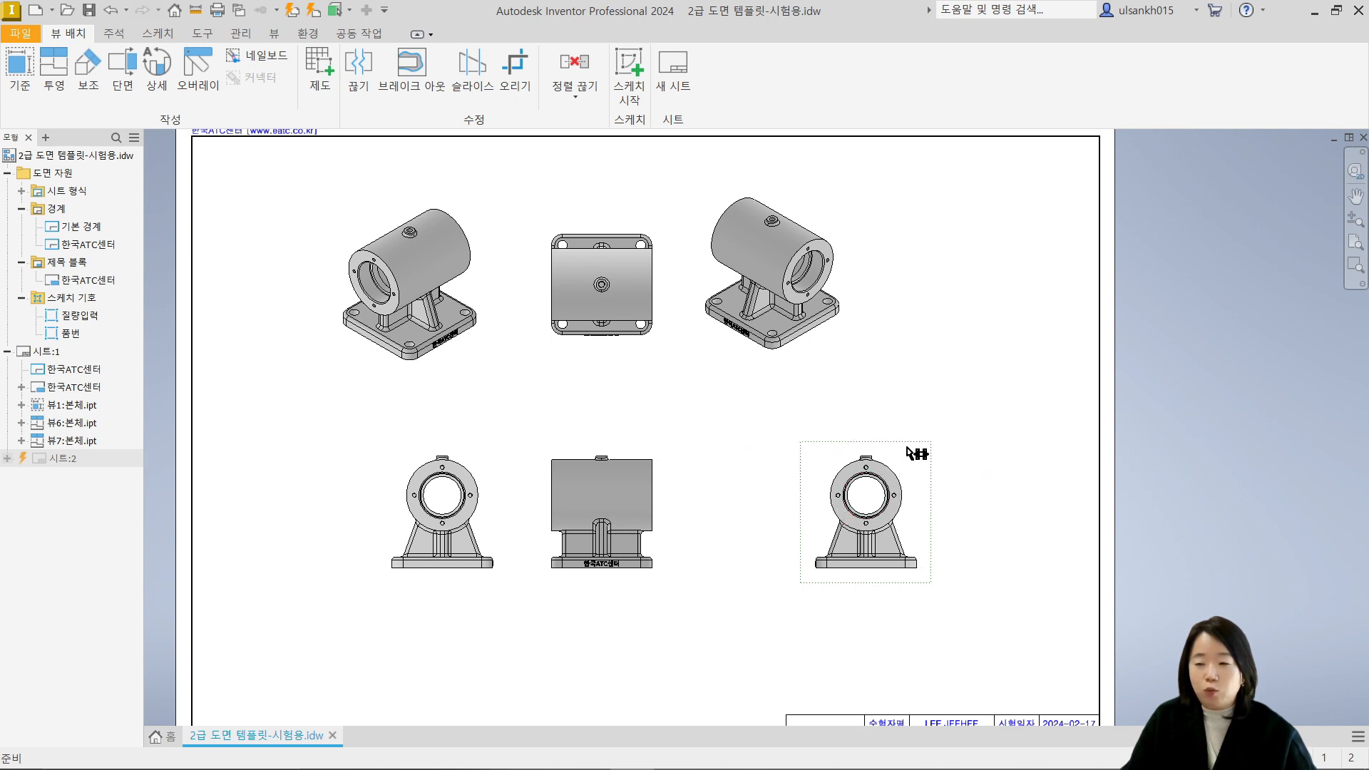
pyautogui.moveTo(908, 366); pyautogui.dragTo(884, 479)
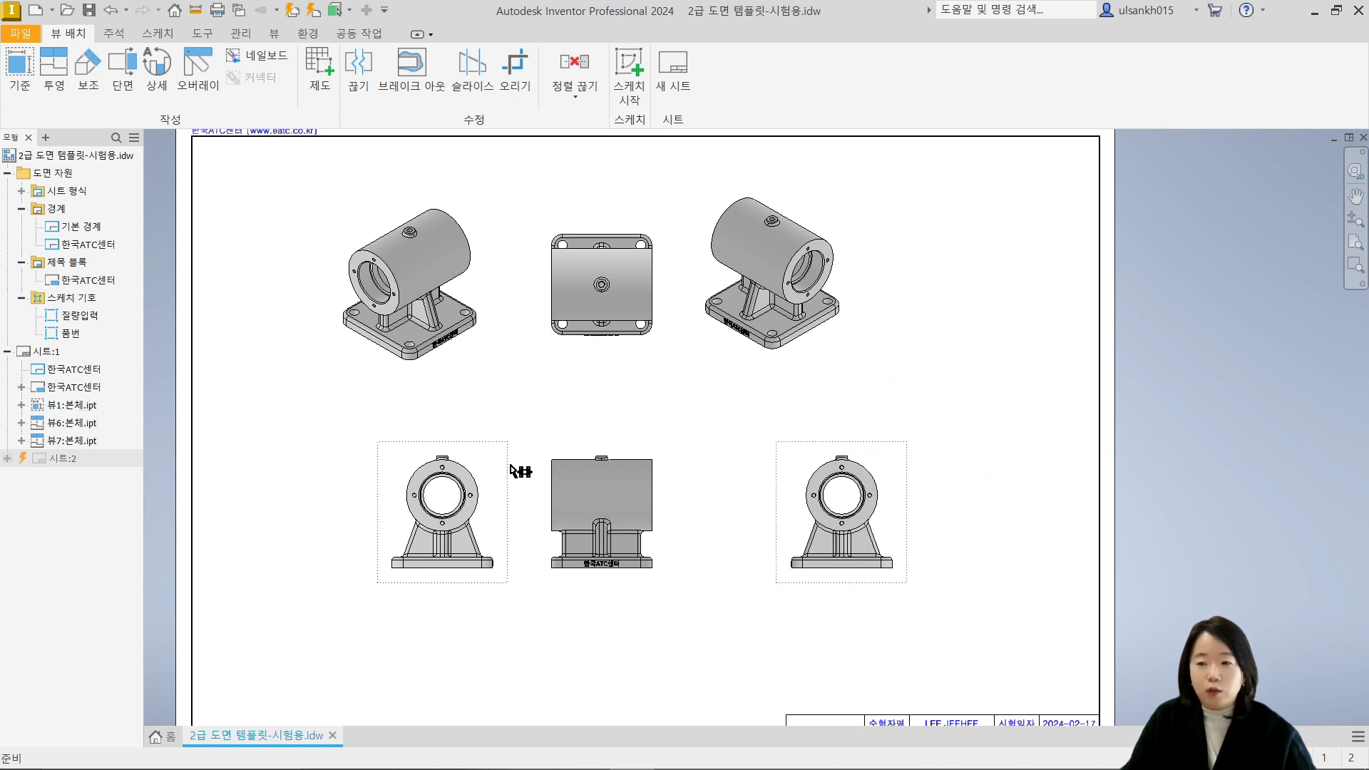
pyautogui.moveTo(493, 462); pyautogui.dragTo(436, 463)
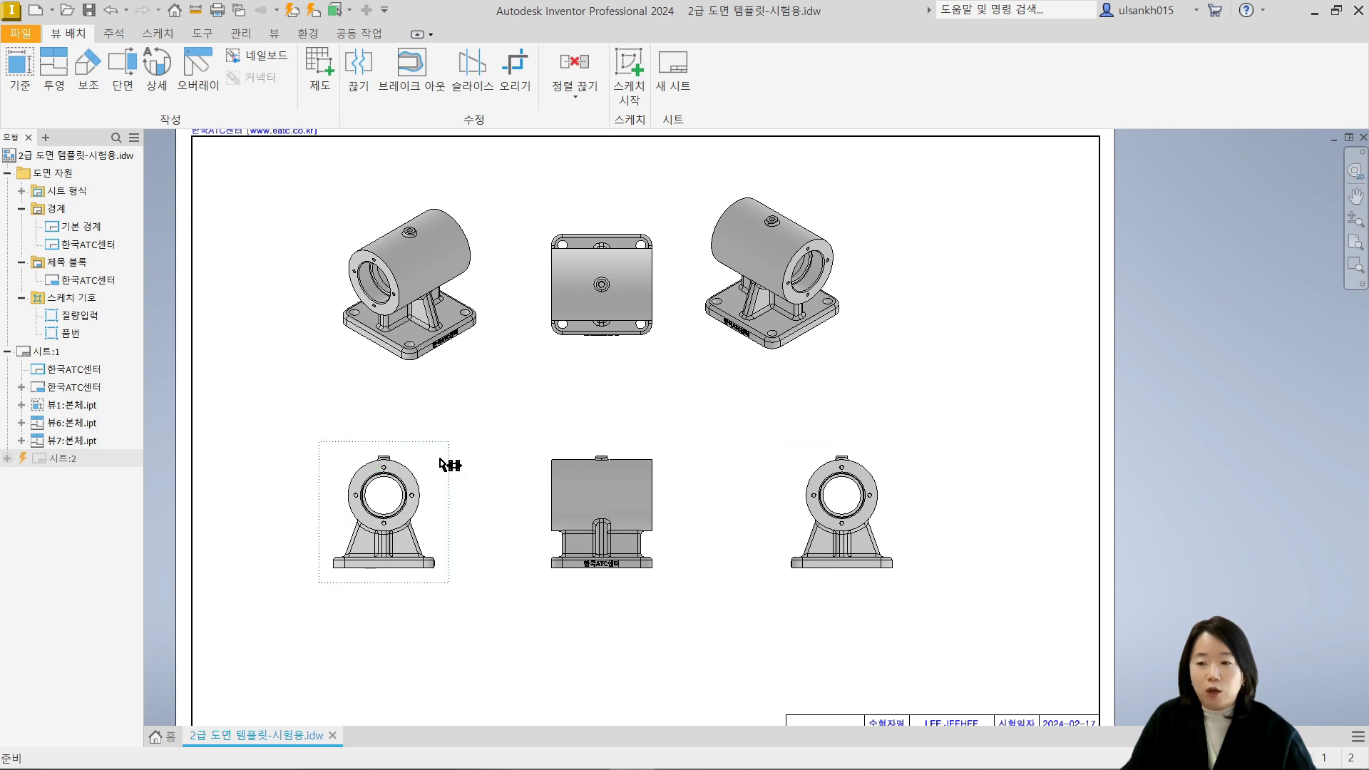
pyautogui.moveTo(651, 354); pyautogui.dragTo(646, 394)
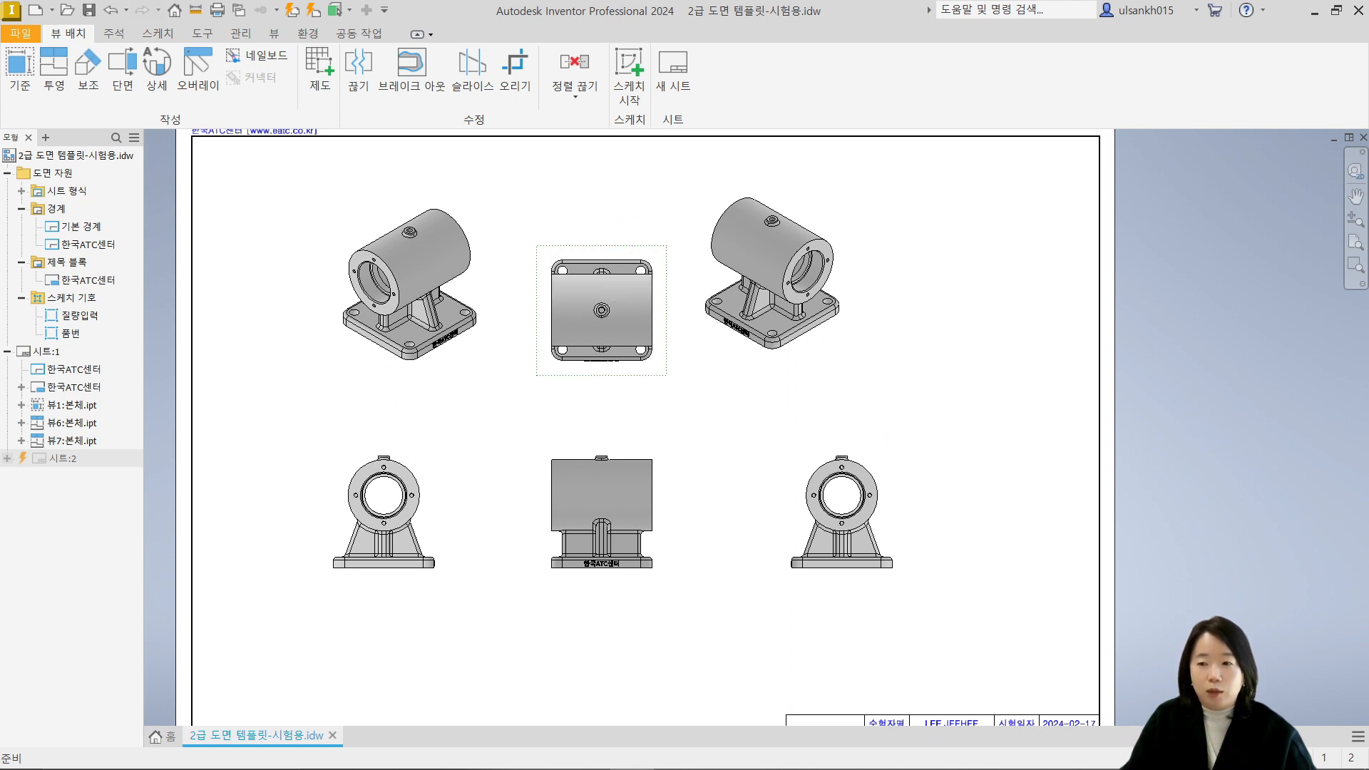
# Move the two isometric views side by side into the empty area at the upper right of the sheet
pyautogui.moveTo(935, 225); pyautogui.dragTo(769, 251, button='middle')
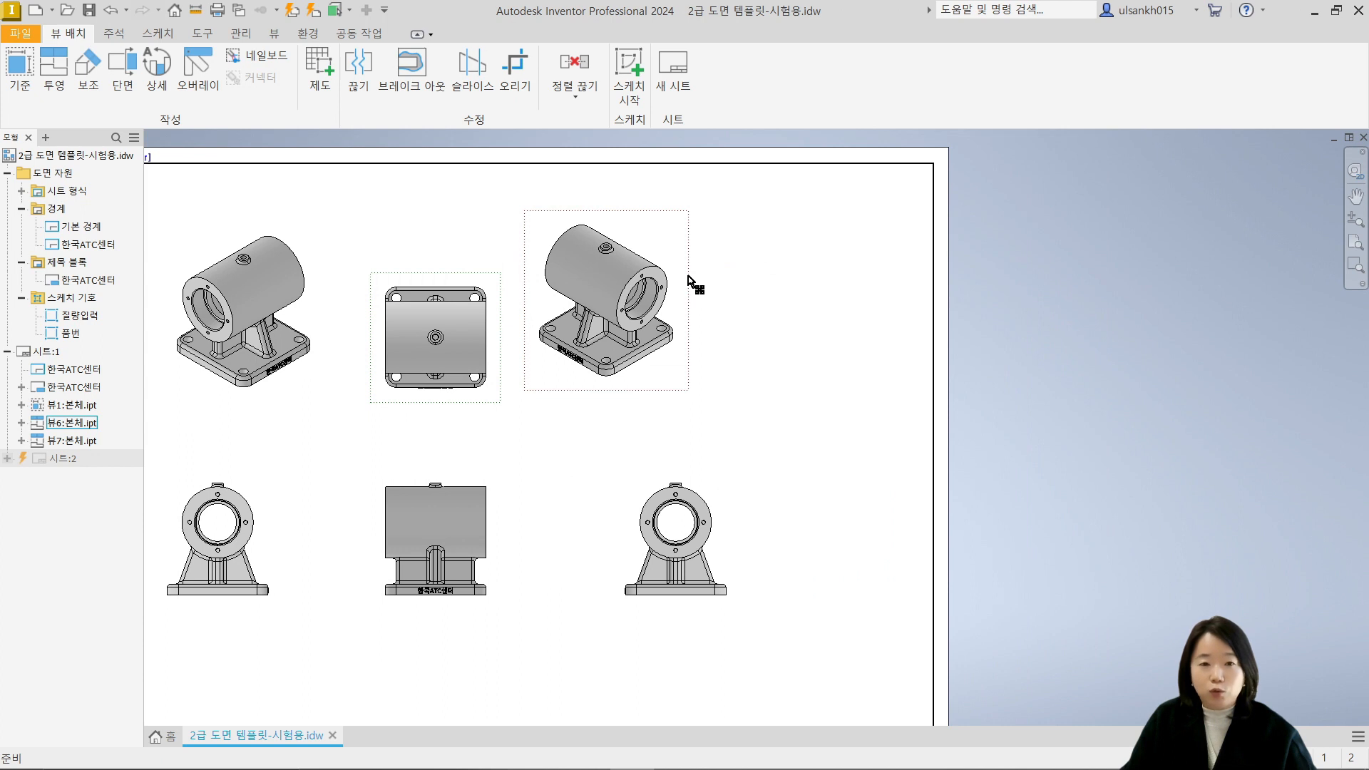
pyautogui.moveTo(686, 276); pyautogui.dragTo(905, 268)
pyautogui.moveTo(281, 392); pyautogui.dragTo(696, 358)
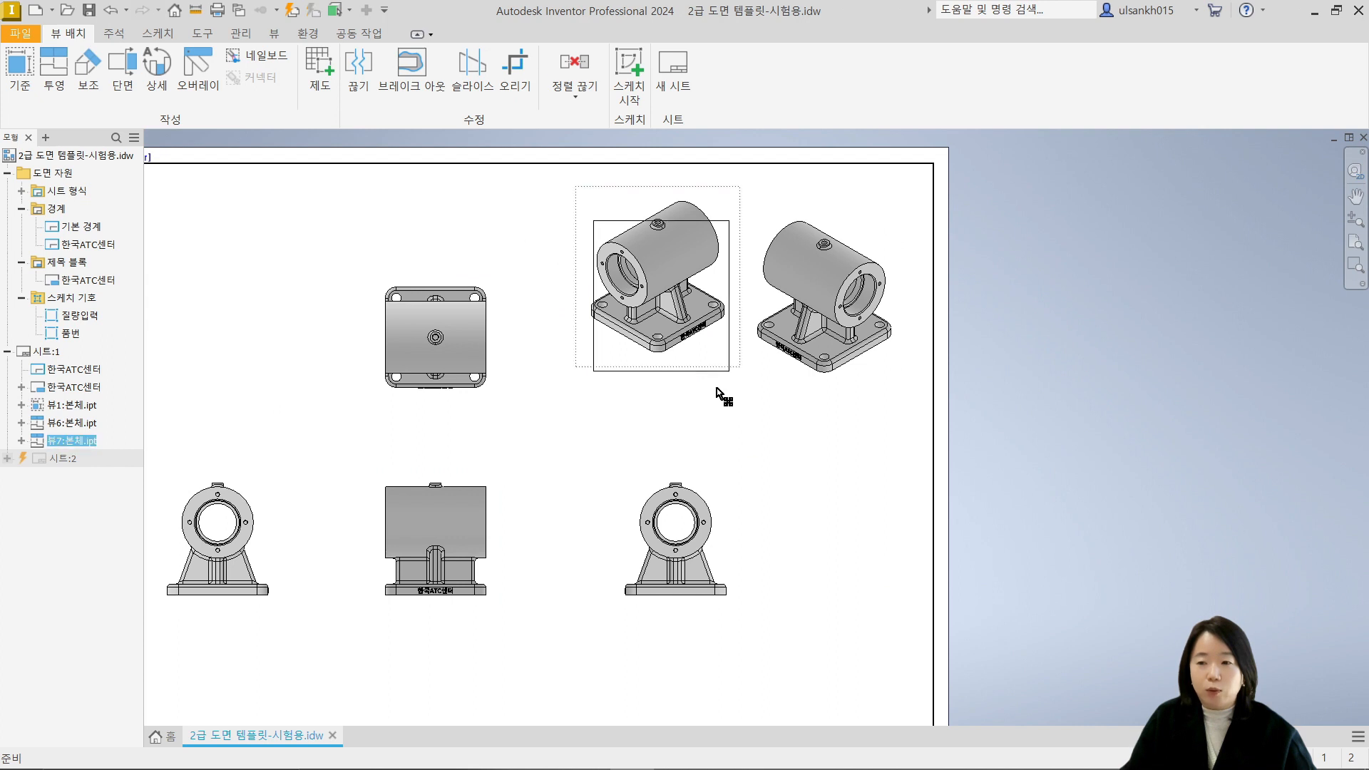
pyautogui.scroll(-3, 791, 499)
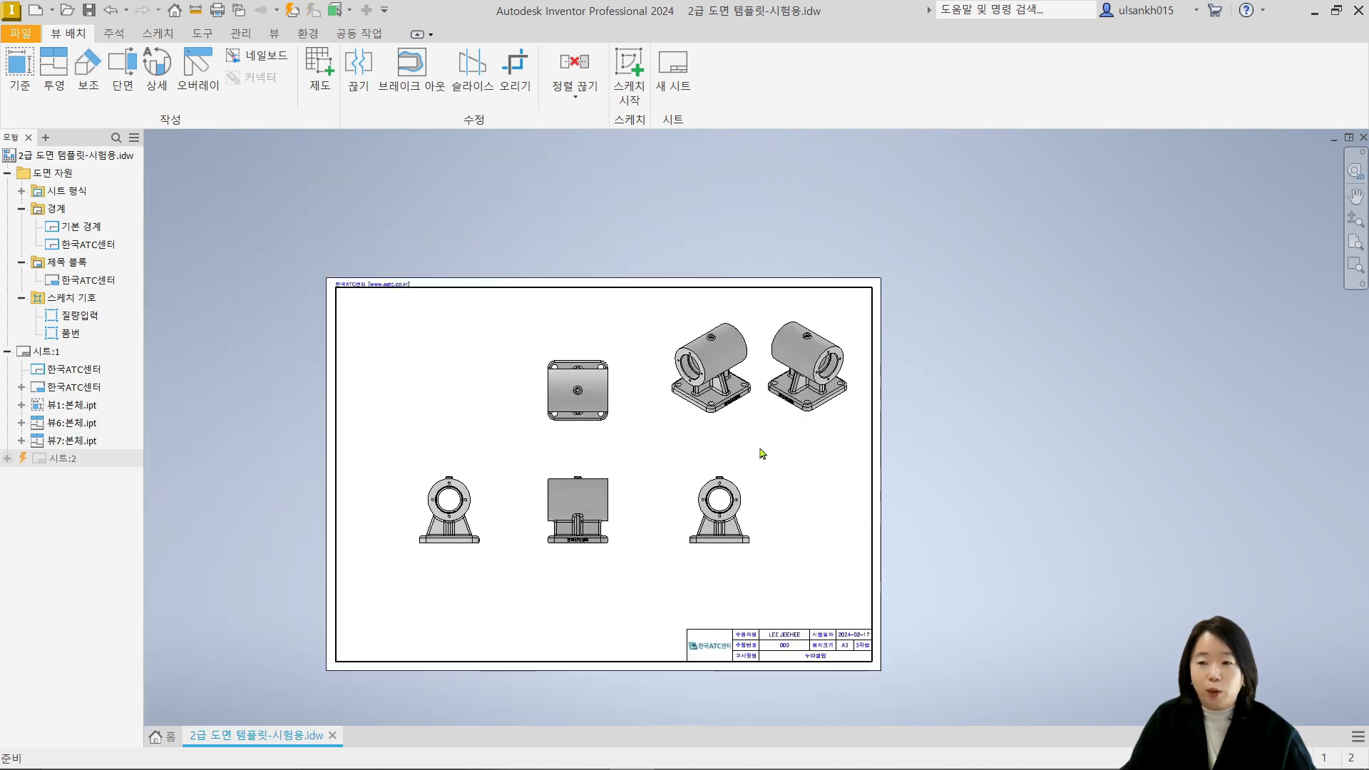
# Adjust the two isometric views slightly upward, widening the gap between them near the sheet's upper-right corner
pyautogui.moveTo(630, 465); pyautogui.dragTo(621, 460)
pyautogui.scroll(2, 663, 449)
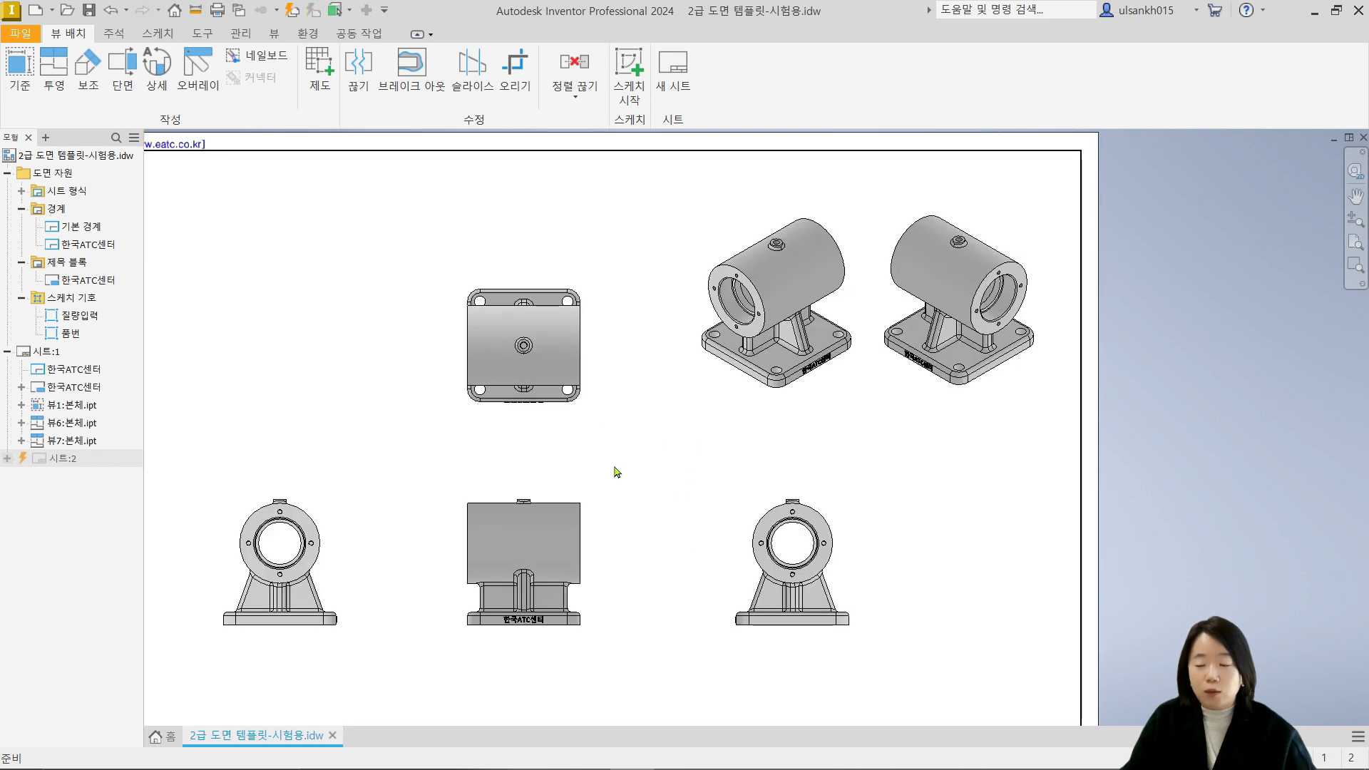
pyautogui.scroll(2, 570, 456)
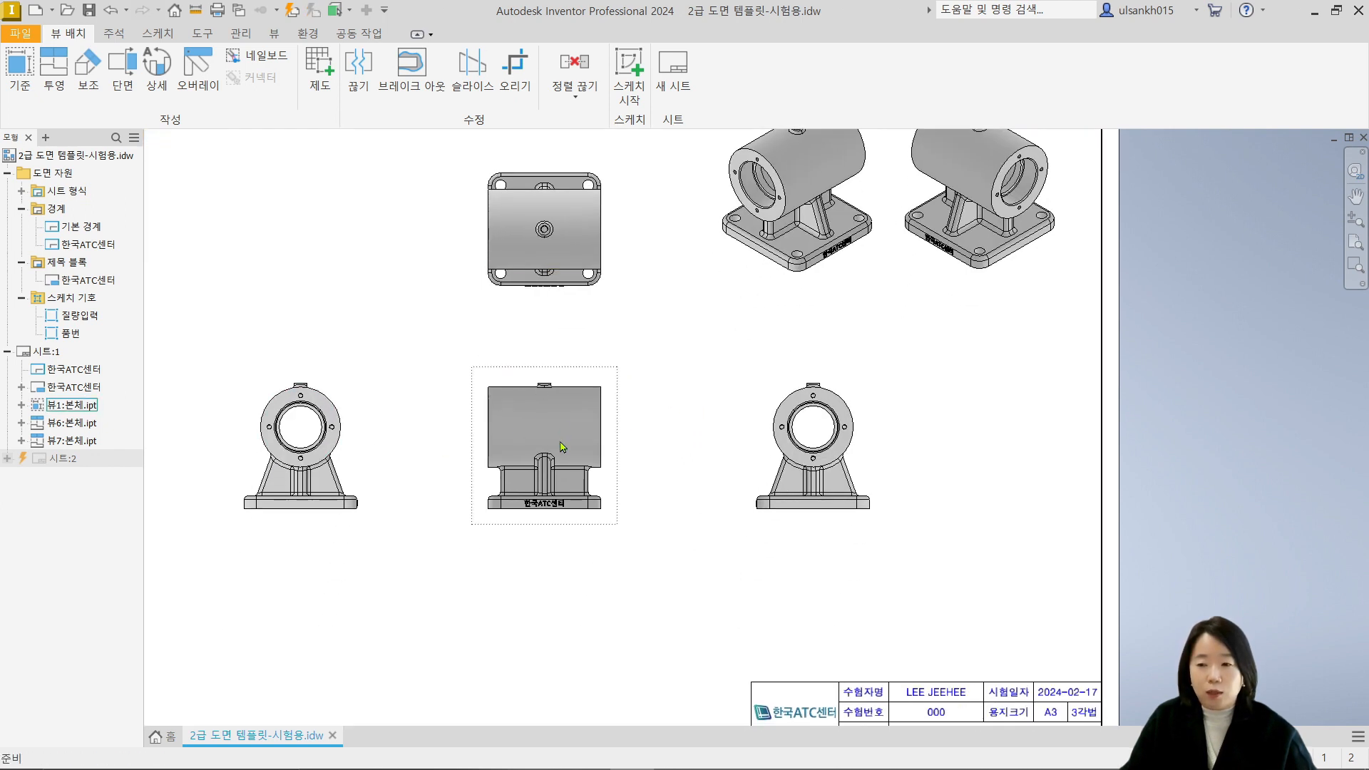
pyautogui.moveTo(879, 217); pyautogui.dragTo(764, 324, button='middle')
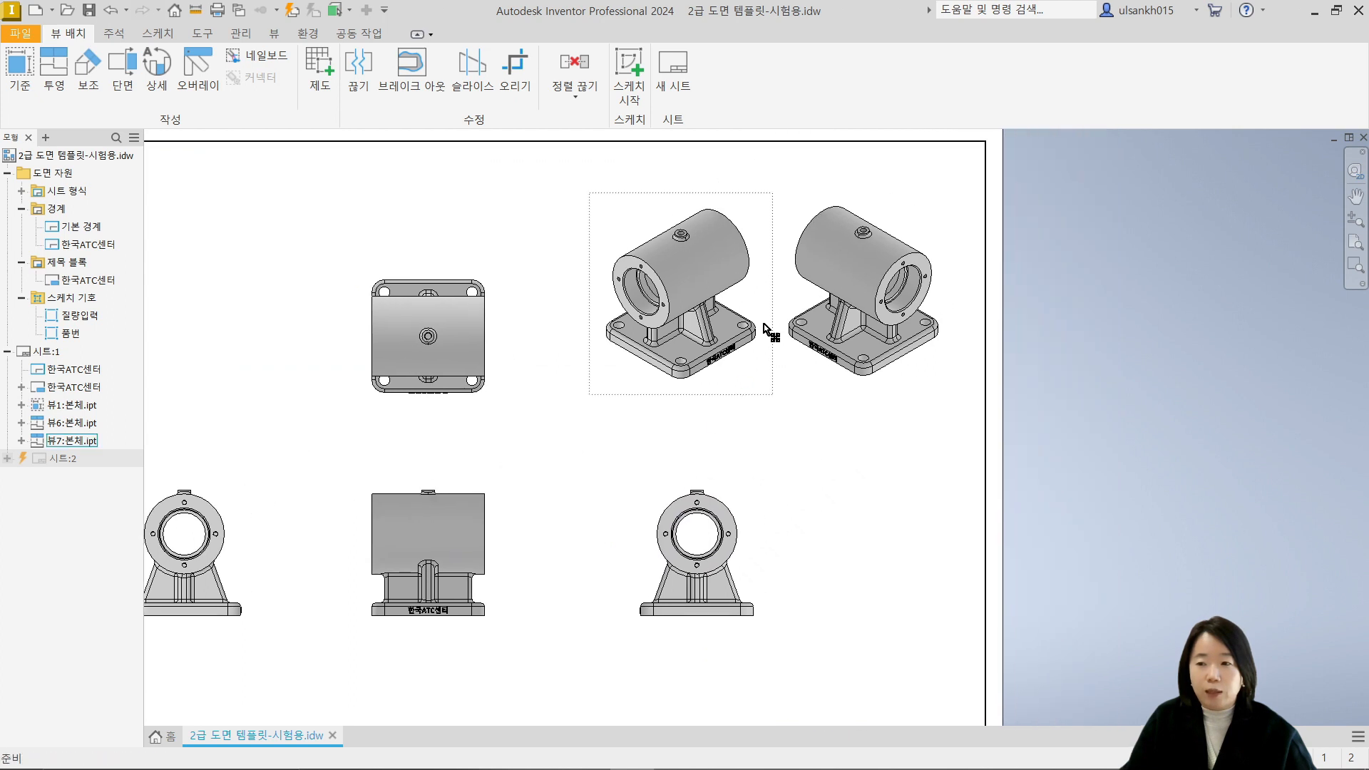
pyautogui.moveTo(767, 203); pyautogui.dragTo(769, 188)
pyautogui.keyDown('ctrl'); pyautogui.click(920, 190); pyautogui.keyUp('ctrl')
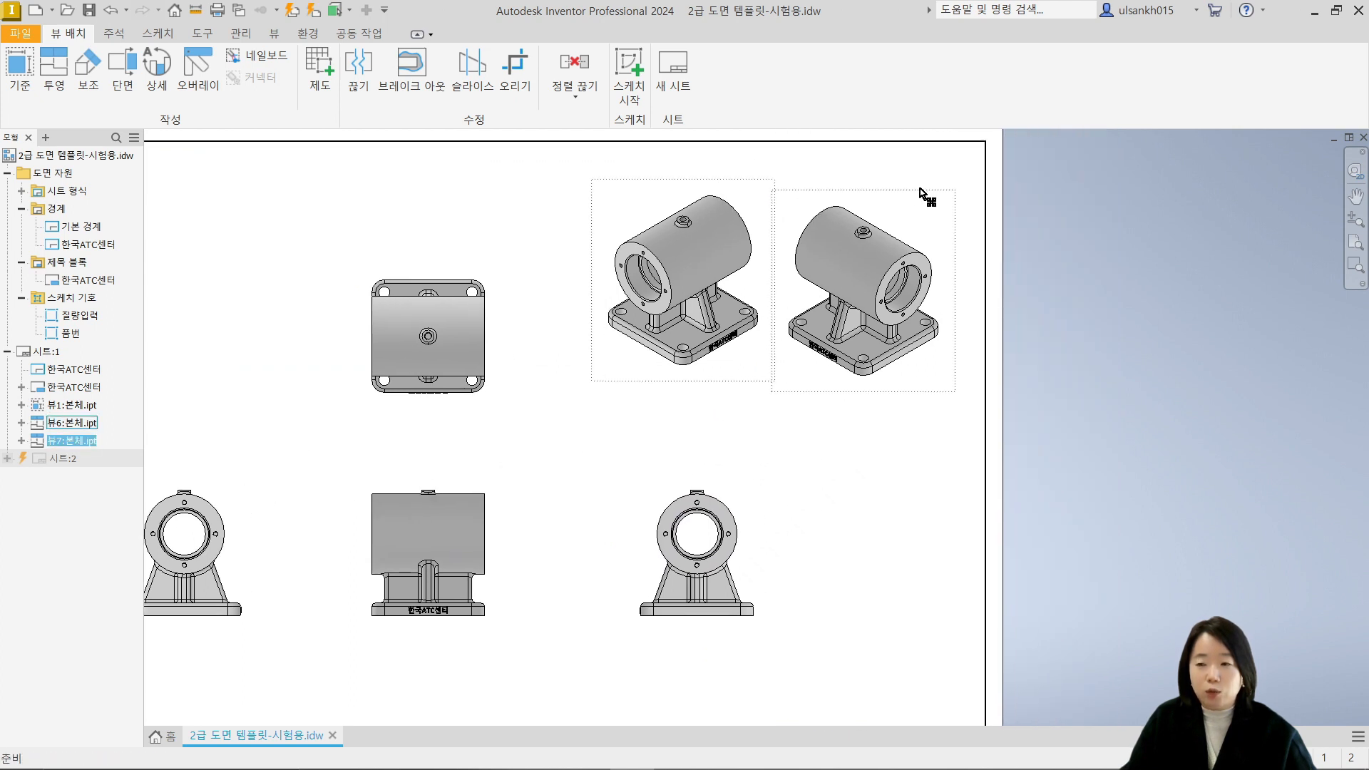
pyautogui.moveTo(920, 188); pyautogui.dragTo(935, 166)
pyautogui.click(869, 501)
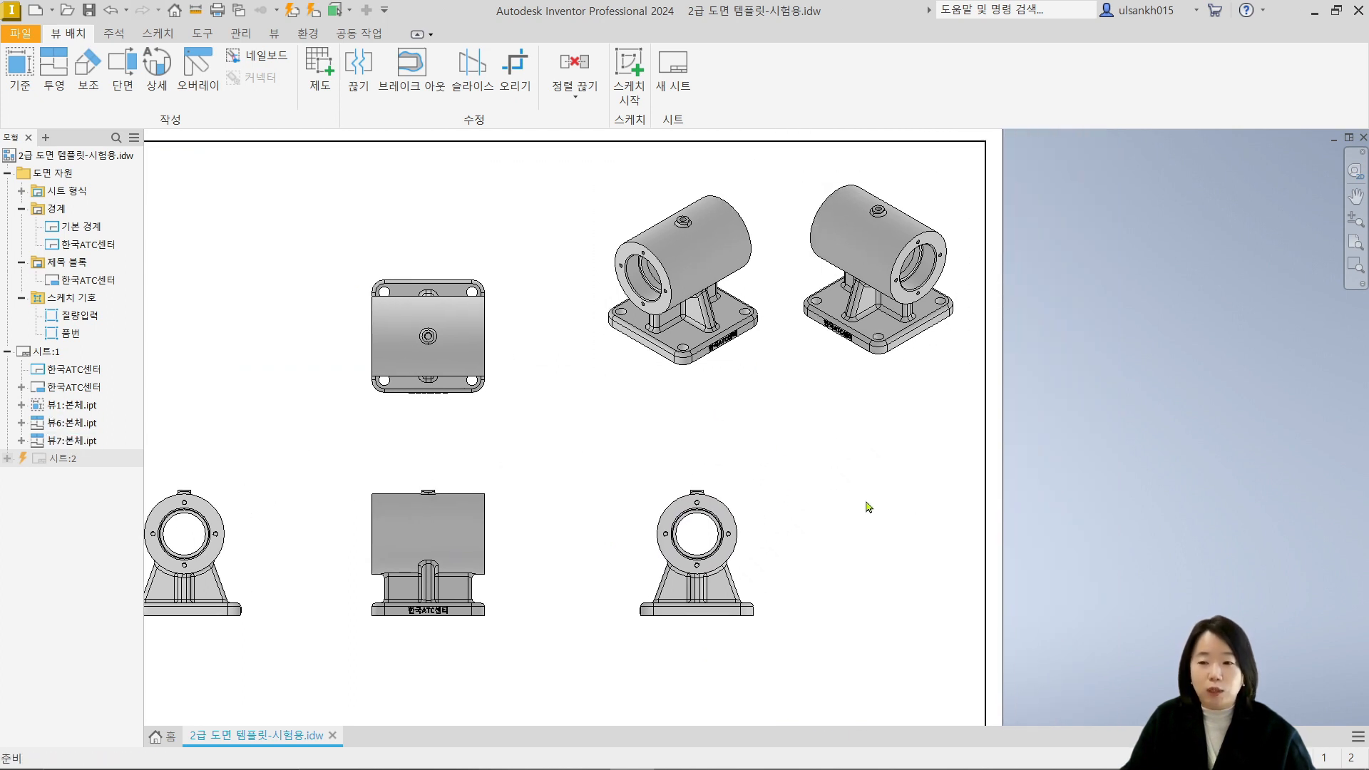
# Shift the right side view horizontally along its alignment, ending slightly closer to the base view
pyautogui.moveTo(520, 524); pyautogui.dragTo(556, 509, button='middle')
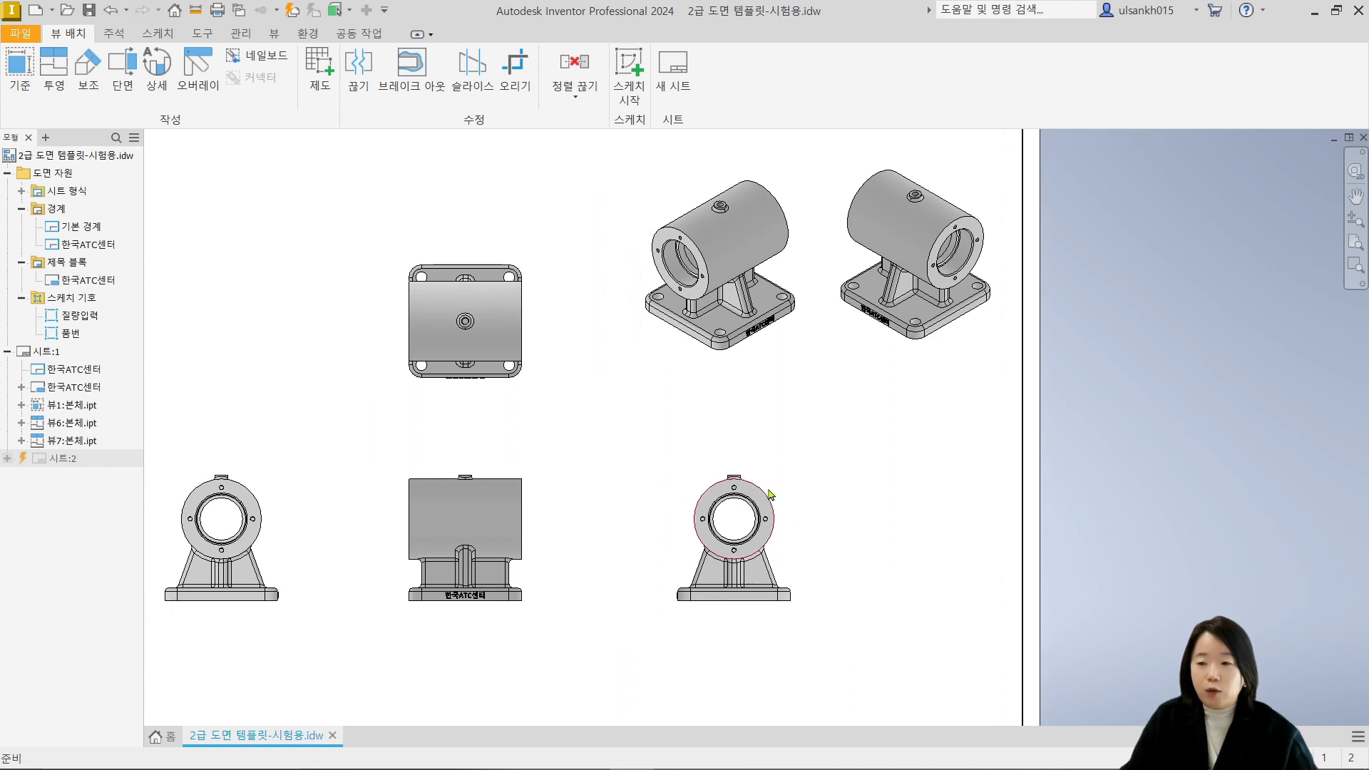
pyautogui.moveTo(795, 480); pyautogui.dragTo(831, 480)
pyautogui.moveTo(789, 483); pyautogui.dragTo(782, 482)
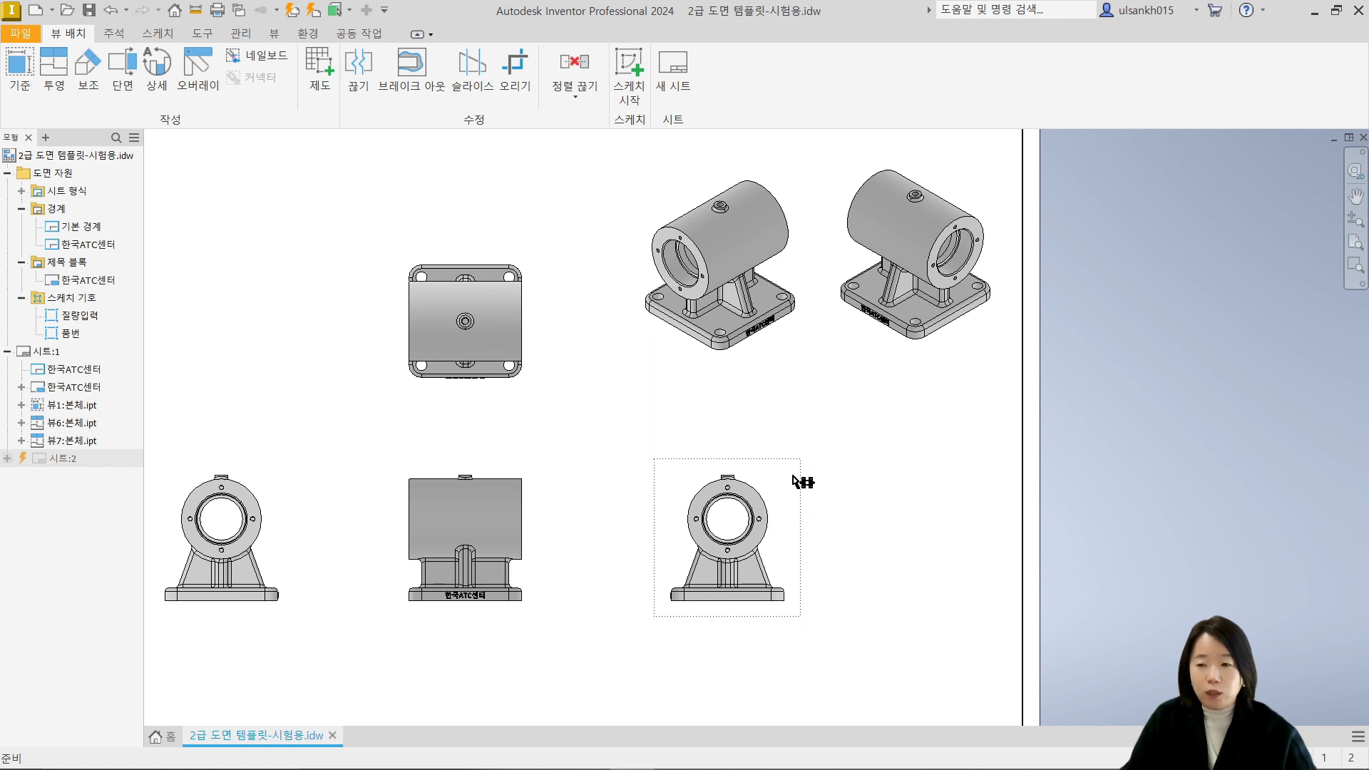
# Break the alignment (정렬 끊기) between the right side view and the base view
pyautogui.scroll(-3, 795, 532)
pyautogui.moveTo(801, 510); pyautogui.dragTo(795, 417, button='middle')
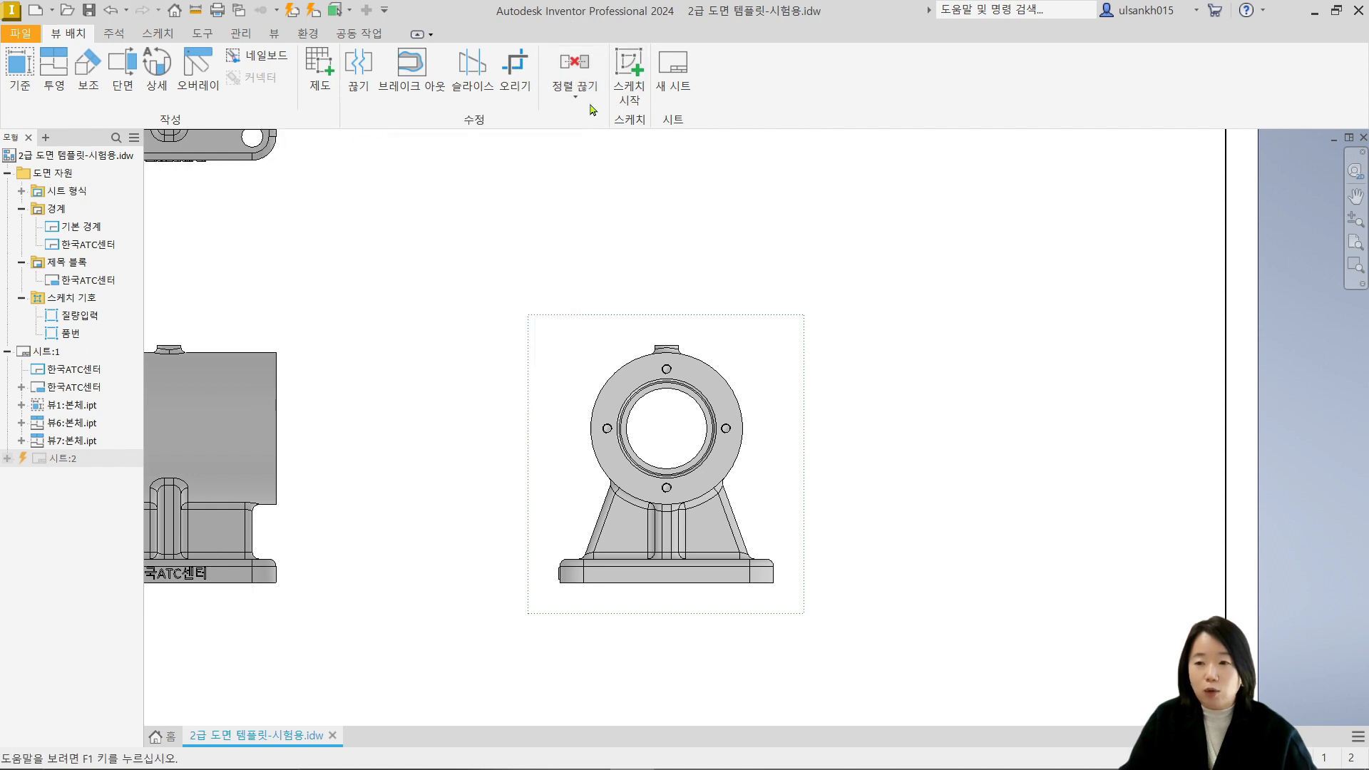
pyautogui.click(573, 69)
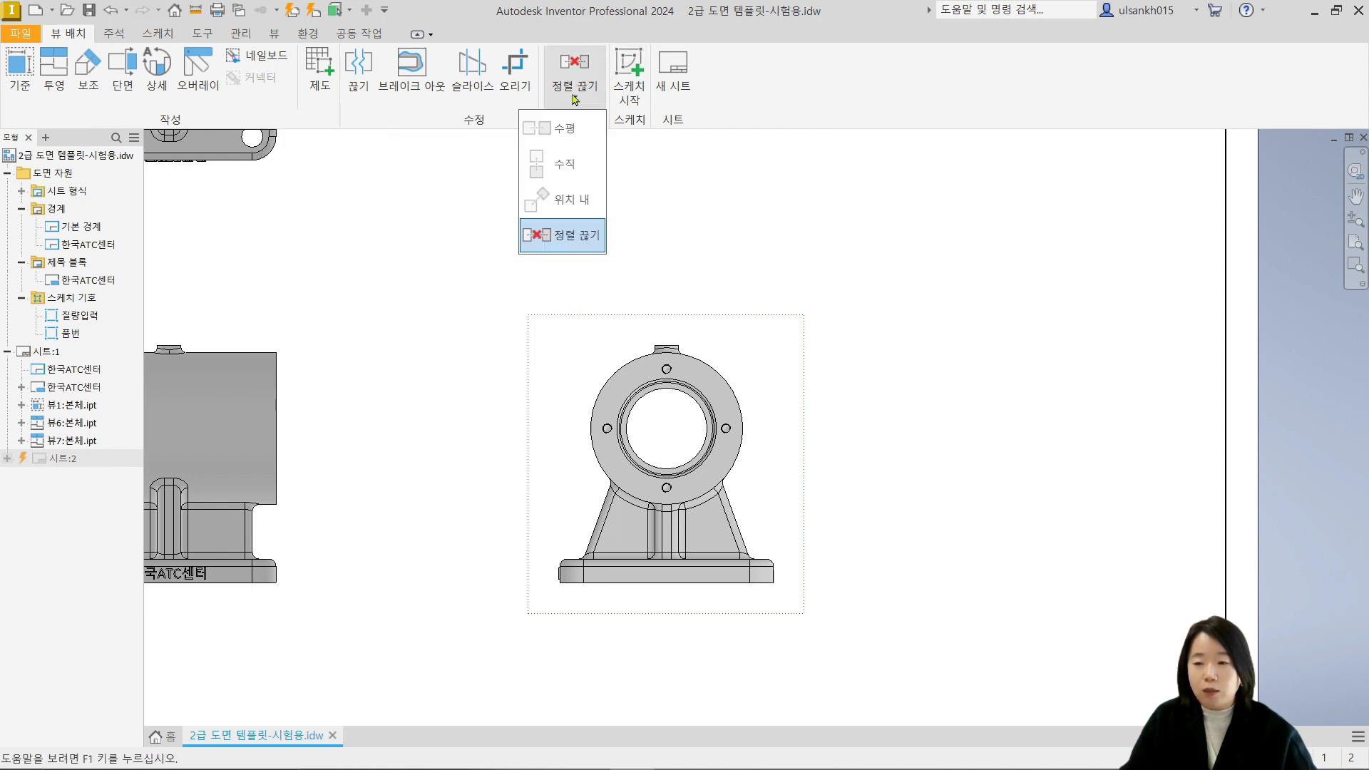
pyautogui.click(562, 234)
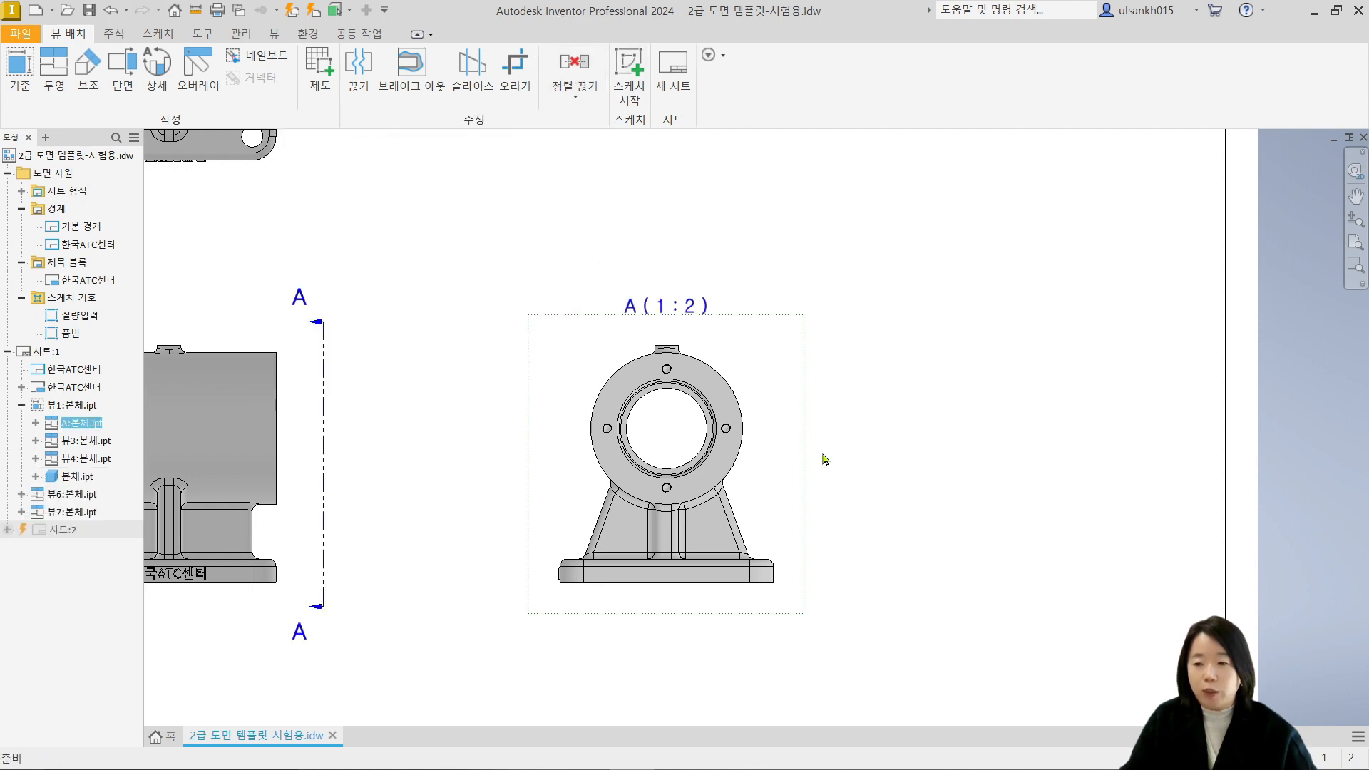
pyautogui.scroll(-2, 825, 459)
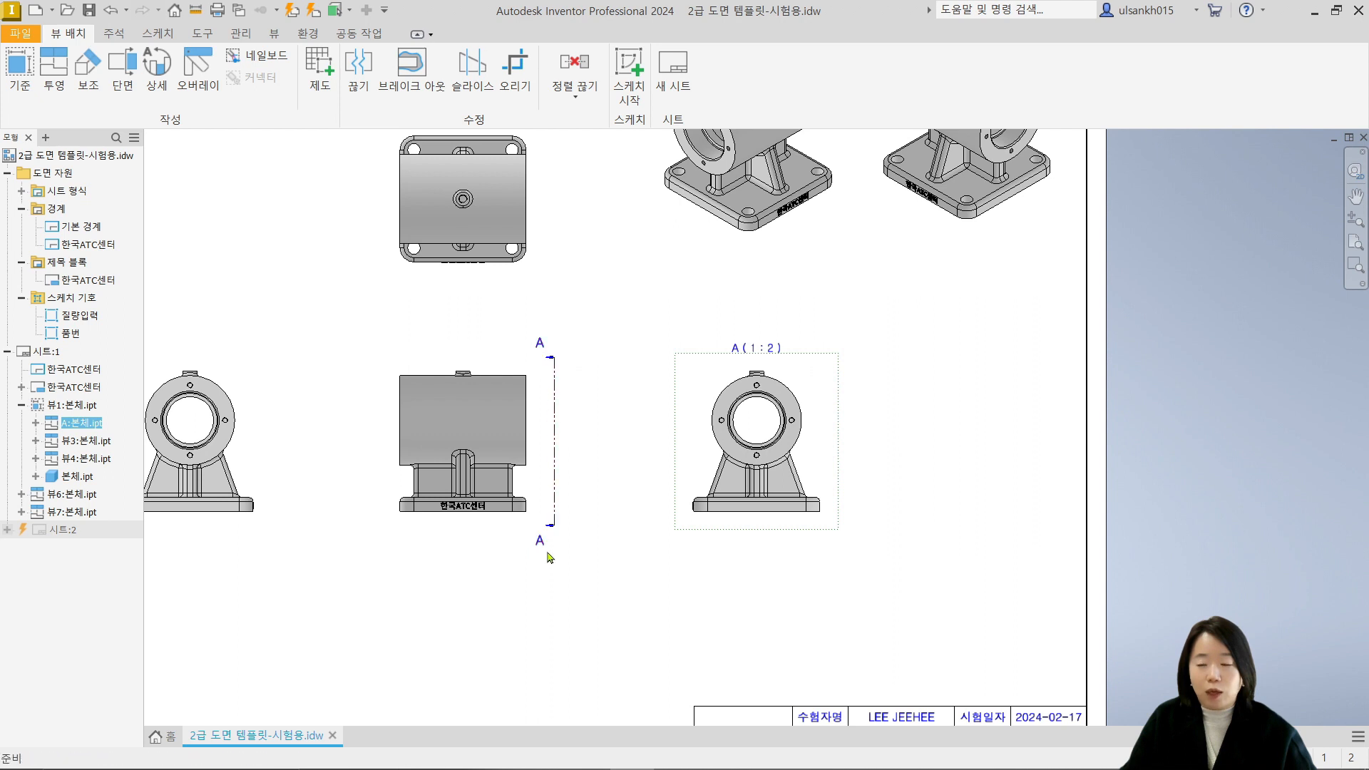
pyautogui.scroll(2, 557, 514)
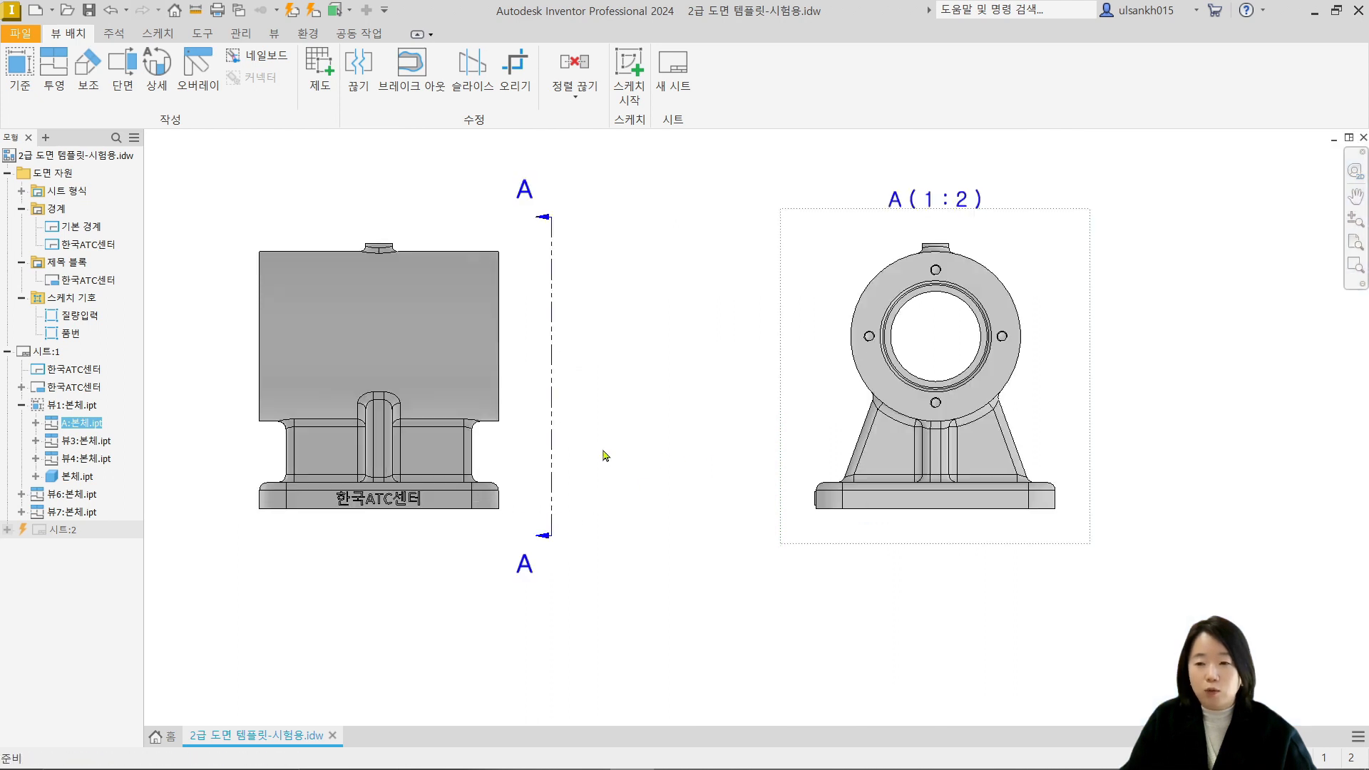
pyautogui.scroll(-2, 692, 358)
pyautogui.moveTo(697, 361); pyautogui.dragTo(541, 357, button='middle')
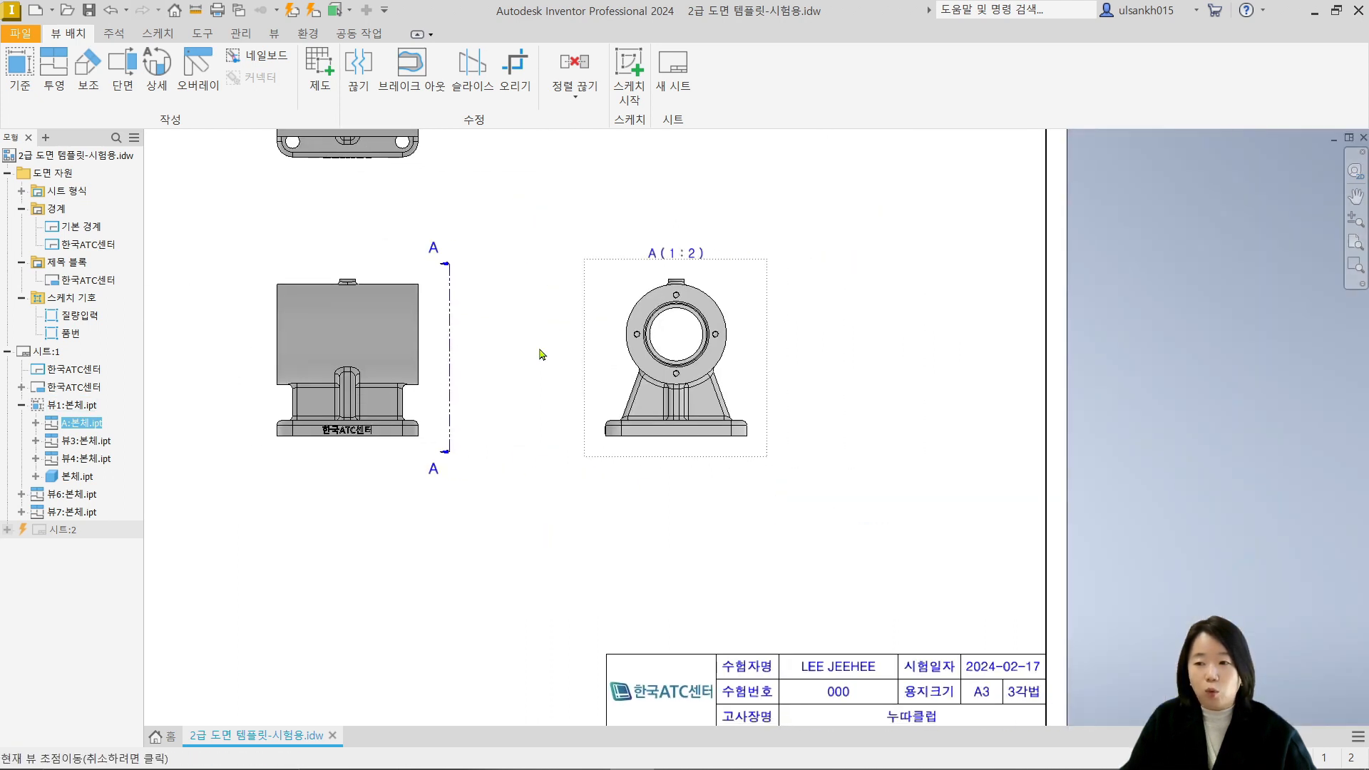
# Try moving the detached view A freely in several directions, off the base view's row and back
pyautogui.moveTo(773, 289)
pyautogui.mouseDown()
pyautogui.moveTo(858, 449)
pyautogui.moveTo(521, 492)
pyautogui.moveTo(446, 176)
pyautogui.moveTo(432, 169)
pyautogui.moveTo(879, 422)
pyautogui.mouseUp()
pyautogui.scroll(-2, 859, 449)
pyautogui.scroll(3, 678, 391)
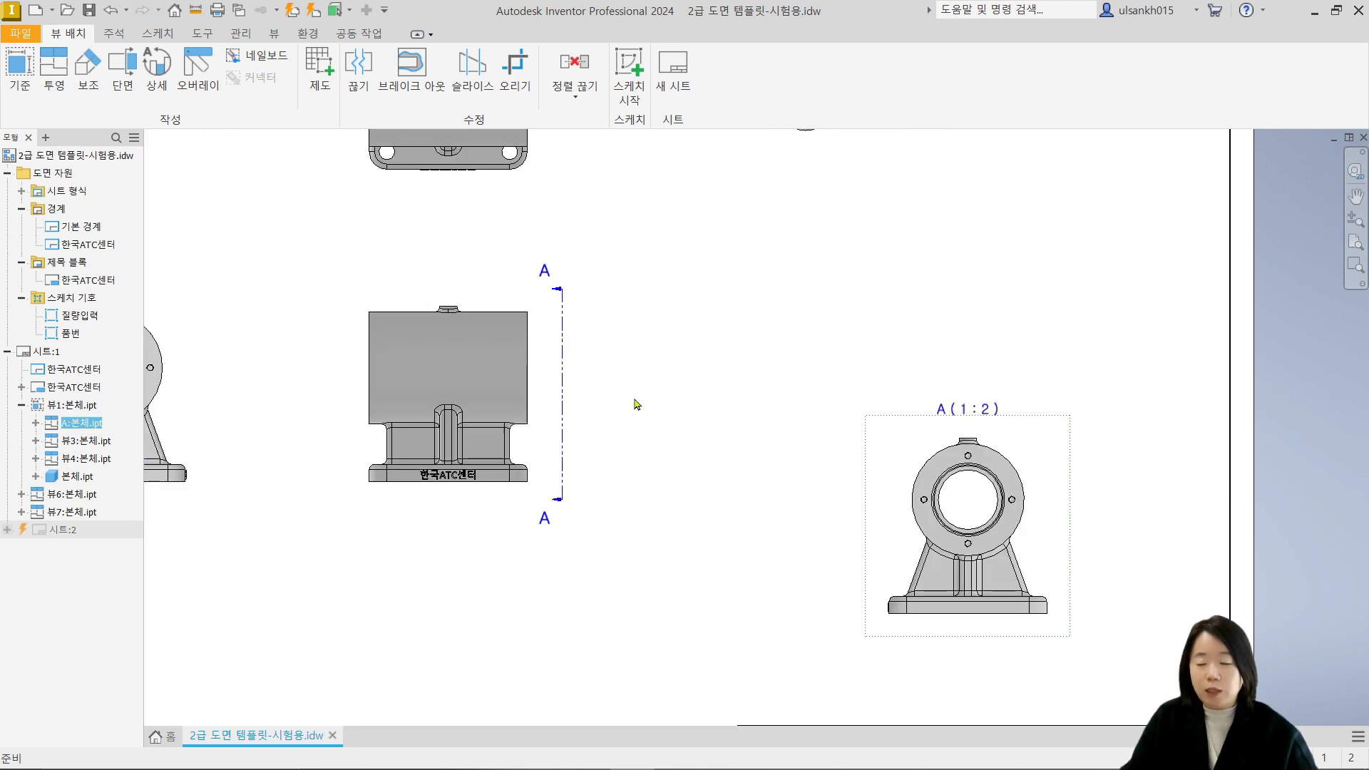
pyautogui.moveTo(563, 357); pyautogui.dragTo(561, 360)
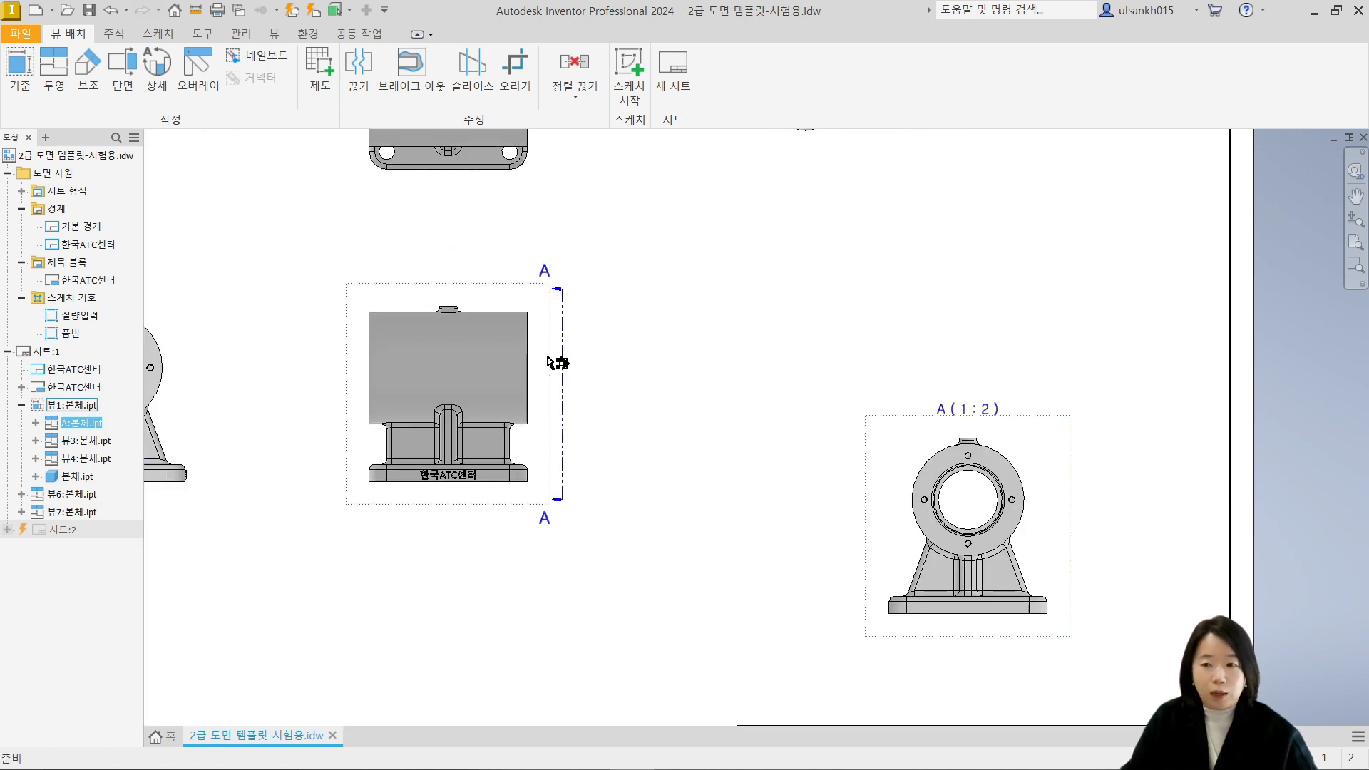
pyautogui.moveTo(1066, 446); pyautogui.dragTo(980, 360)
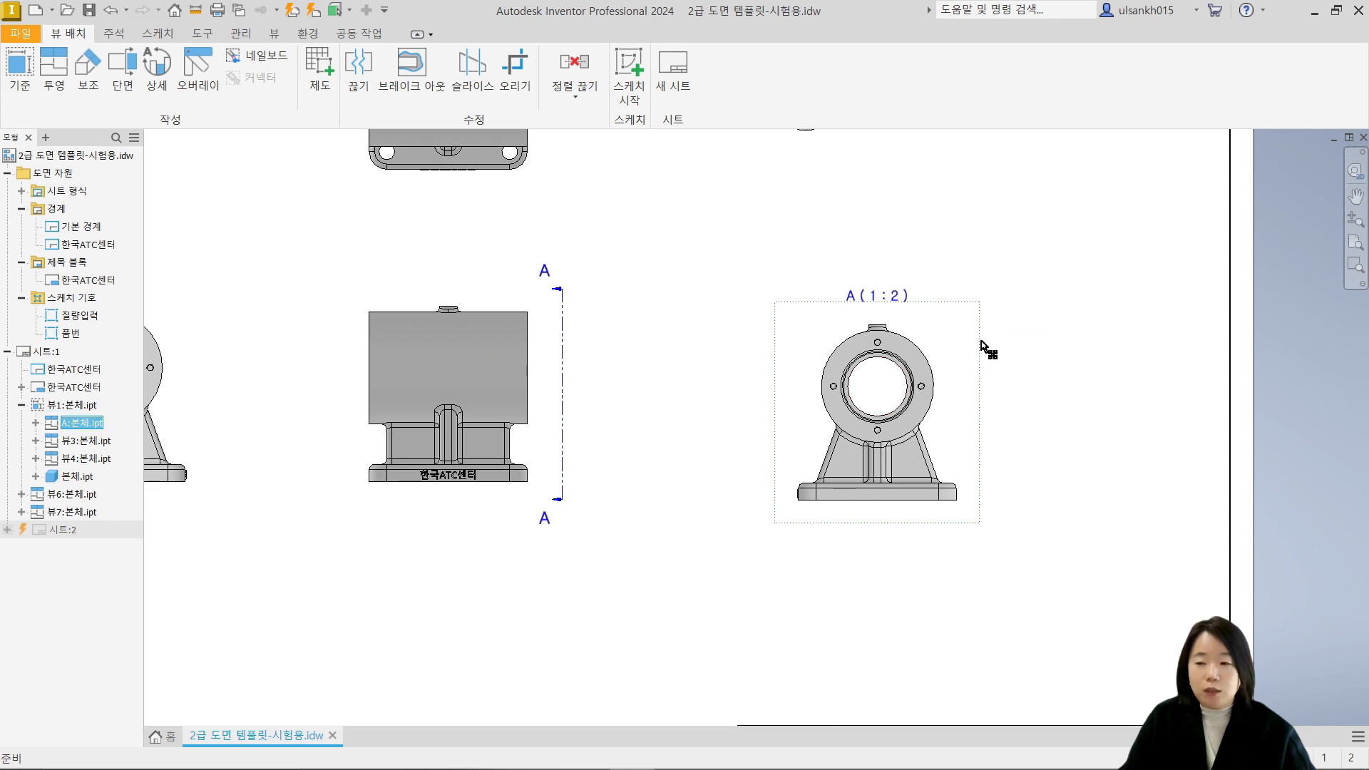
pyautogui.moveTo(981, 341); pyautogui.dragTo(971, 463)
# Move the detached view A up beside the base view, level with its row
pyautogui.press('Home')
pyautogui.moveTo(989, 413); pyautogui.dragTo(908, 425, button='middle')
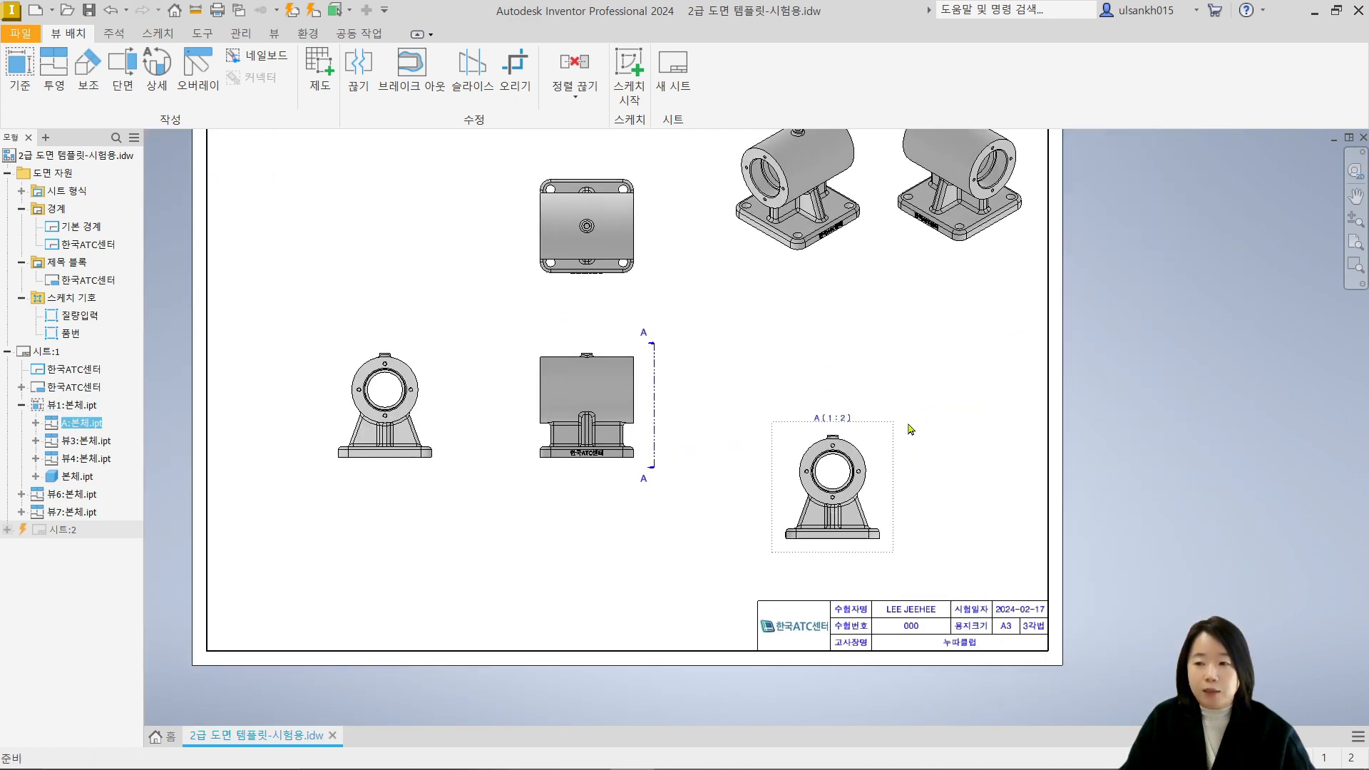
pyautogui.moveTo(890, 436); pyautogui.dragTo(876, 358)
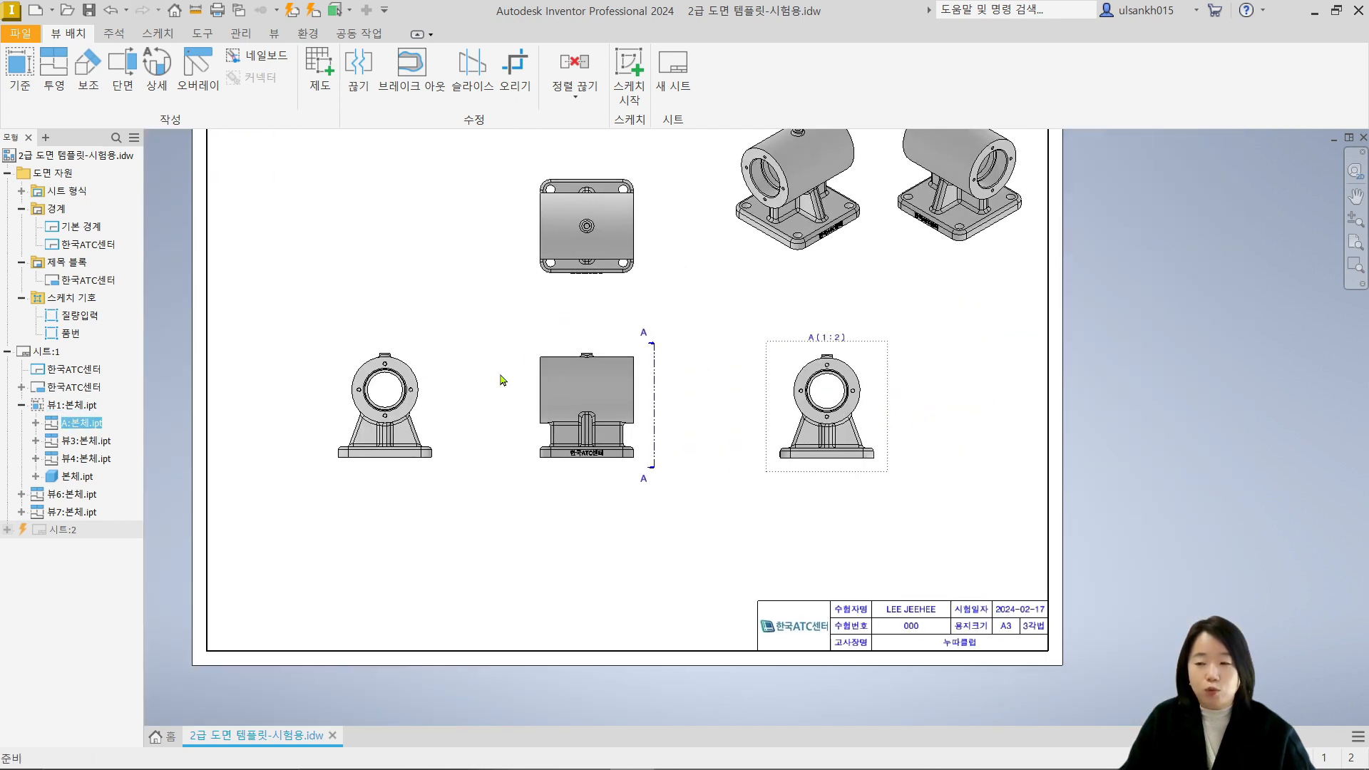
pyautogui.scroll(-3, 876, 358)
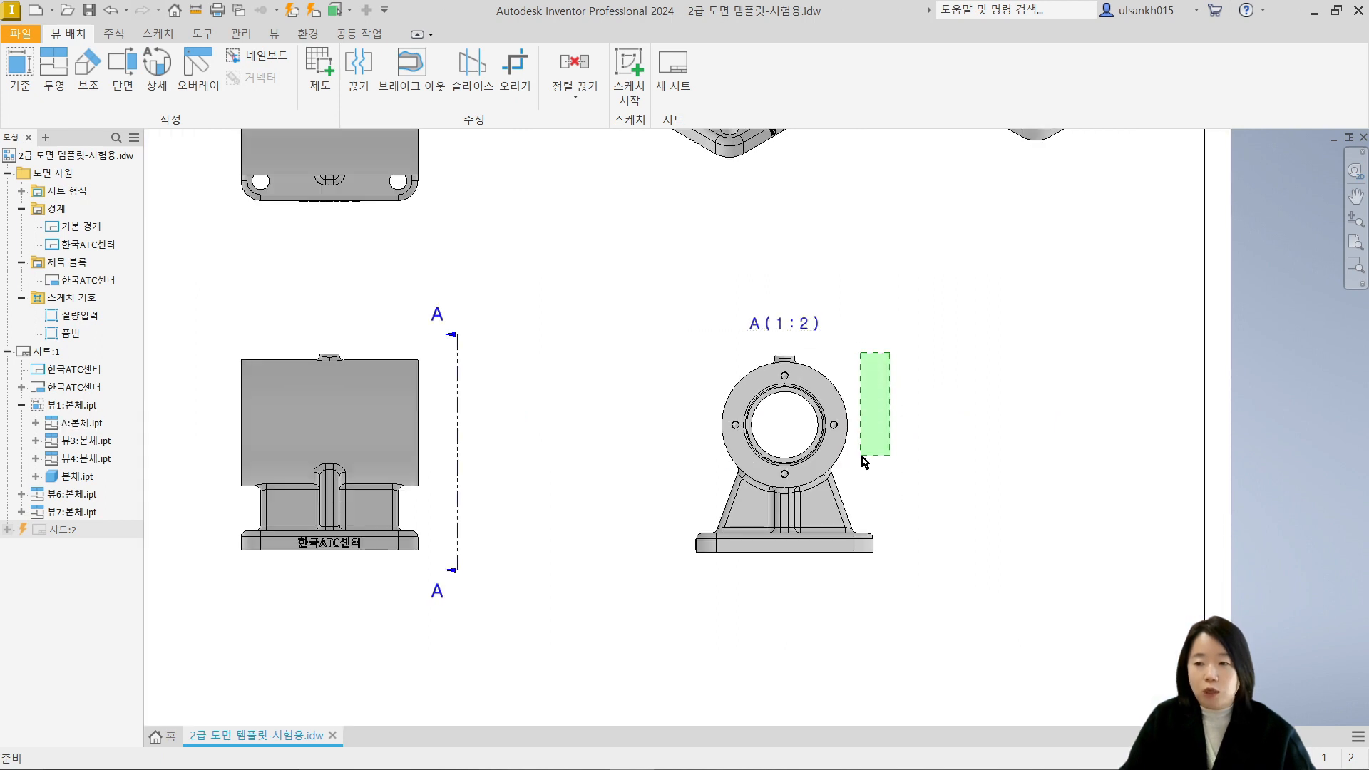
# Move the detached view A below the base view's row and align it horizontally (수평) with the base view
pyautogui.moveTo(886, 404); pyautogui.dragTo(863, 515)
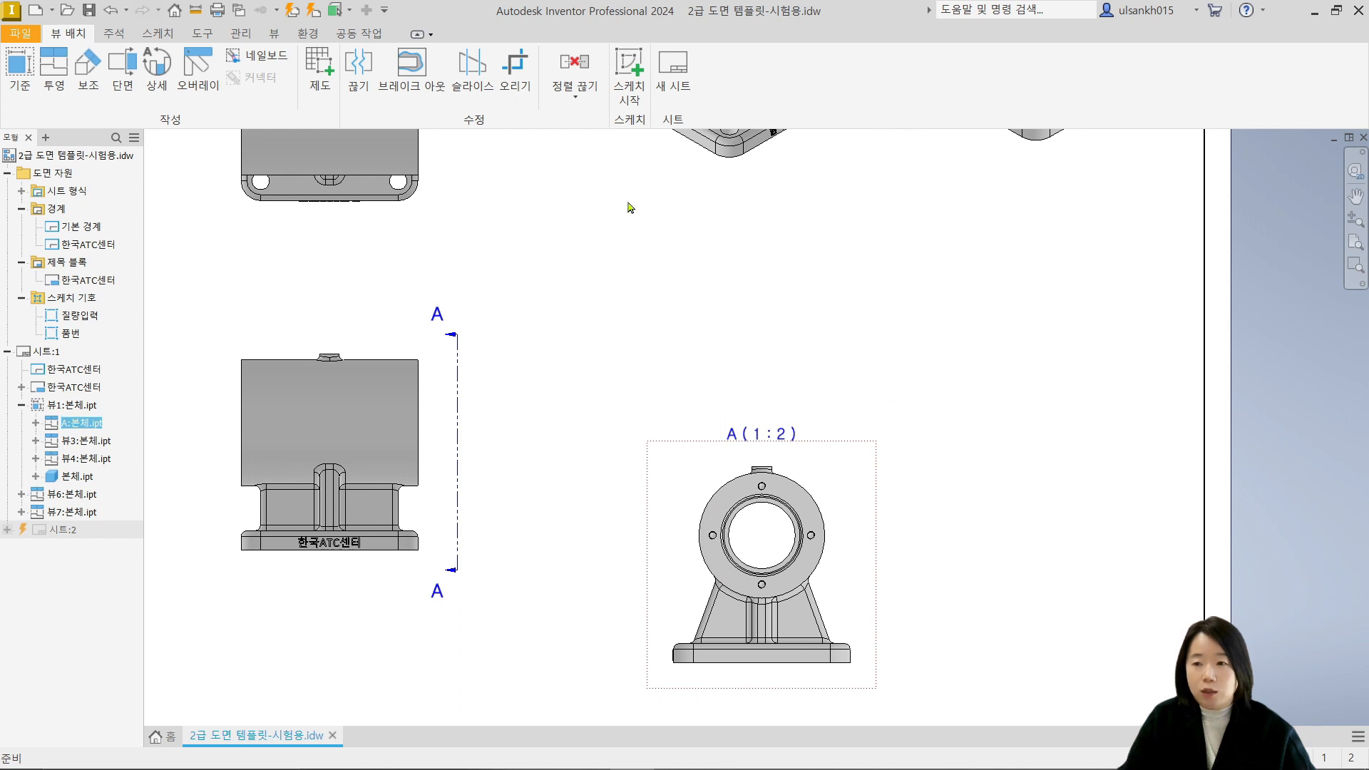
pyautogui.click(576, 99)
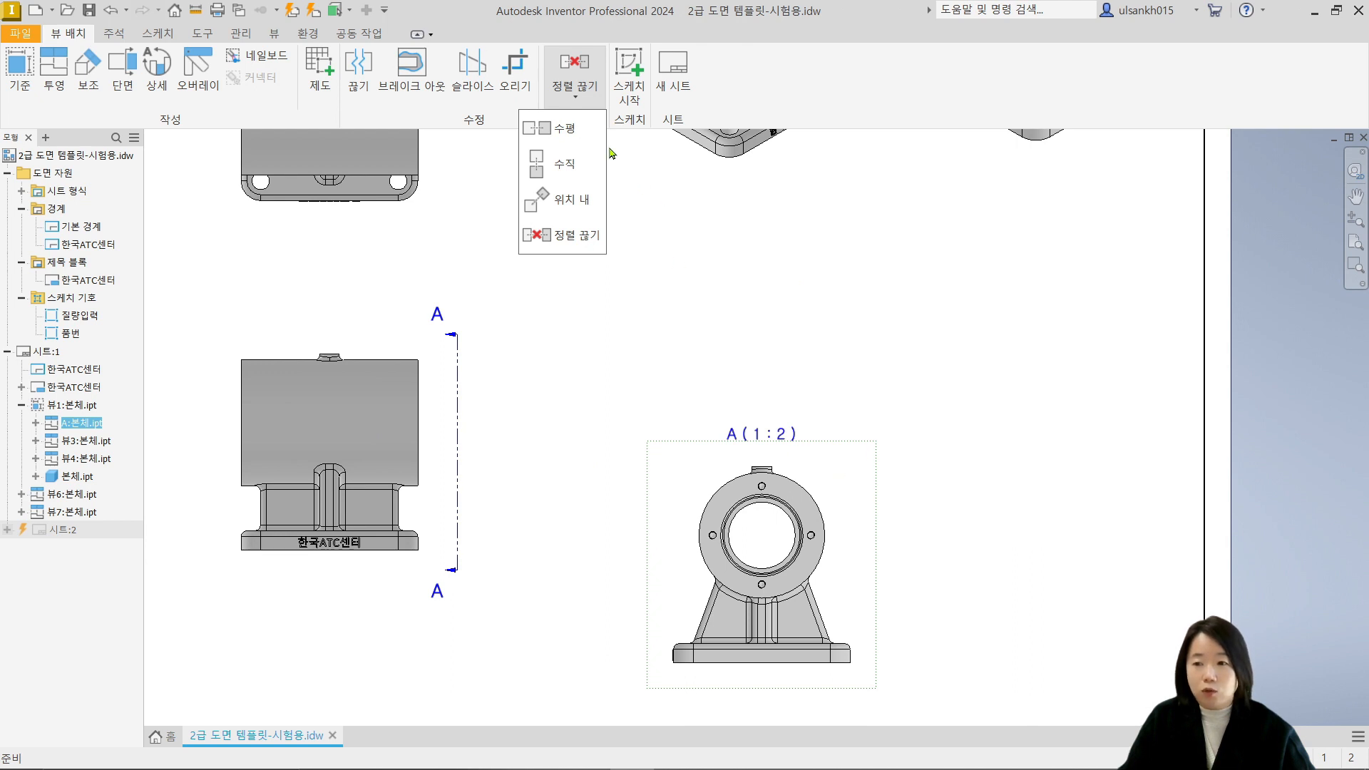
pyautogui.click(553, 129)
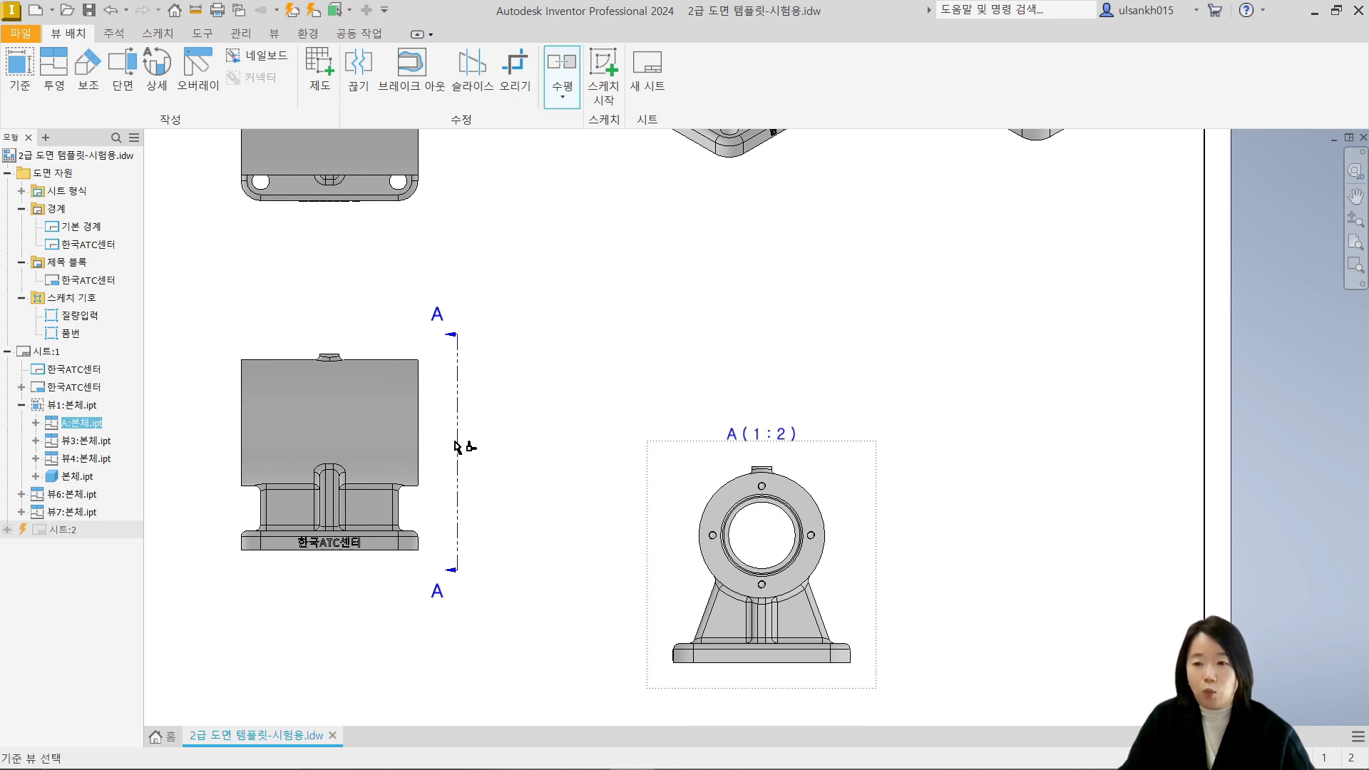
pyautogui.click(415, 452)
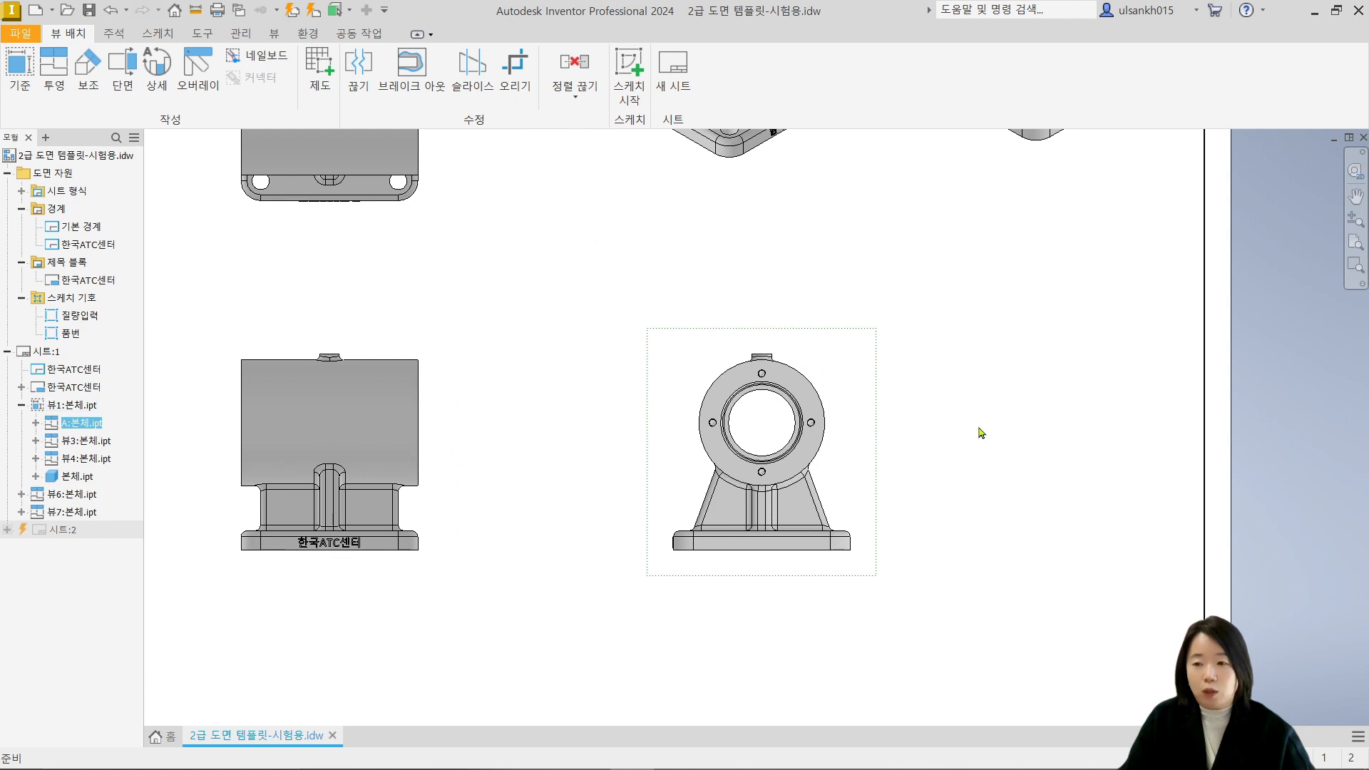
# Adjust the view spacing by moving view A closer to the base view, the left side view outward, and the base view slightly left
pyautogui.scroll(-3, 939, 443)
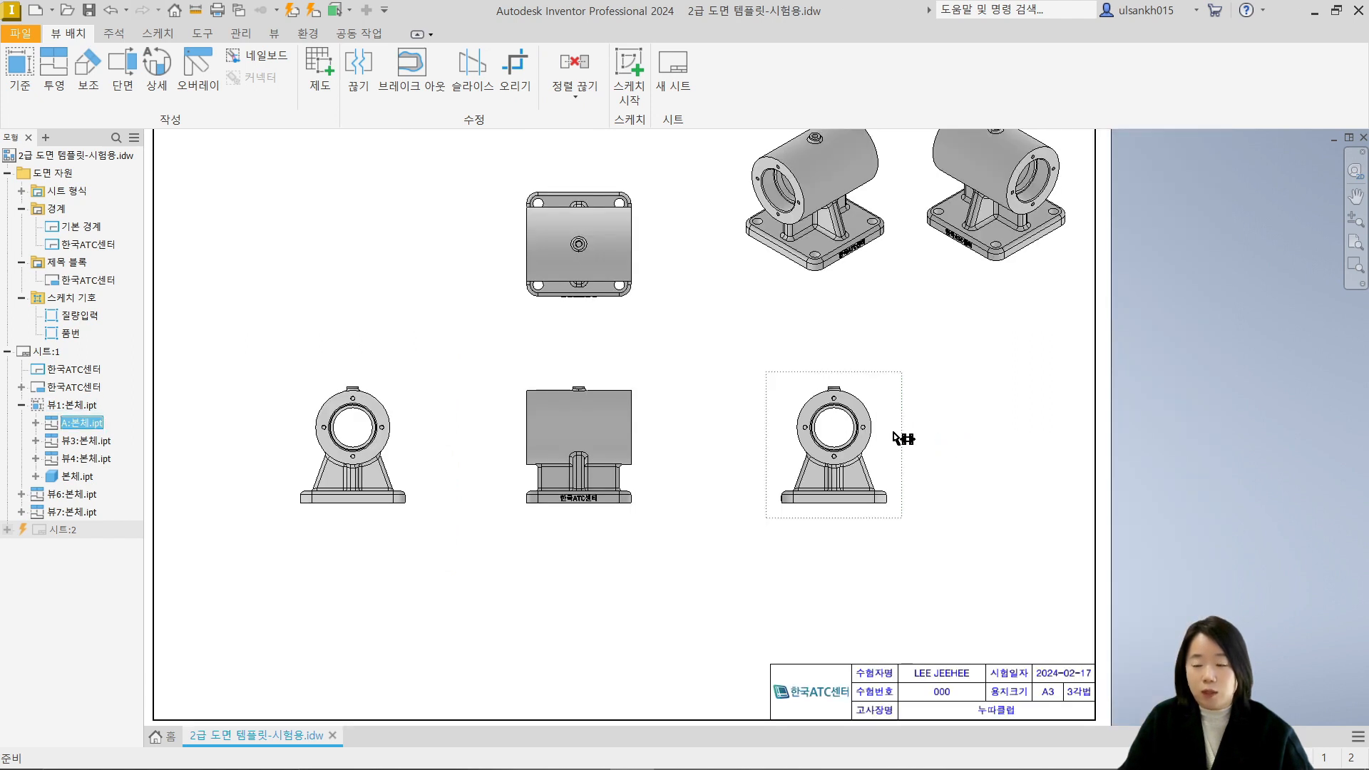
pyautogui.moveTo(900, 437)
pyautogui.mouseDown()
pyautogui.moveTo(984, 443)
pyautogui.moveTo(900, 434)
pyautogui.moveTo(874, 456)
pyautogui.mouseUp()
pyautogui.moveTo(421, 428); pyautogui.dragTo(393, 430)
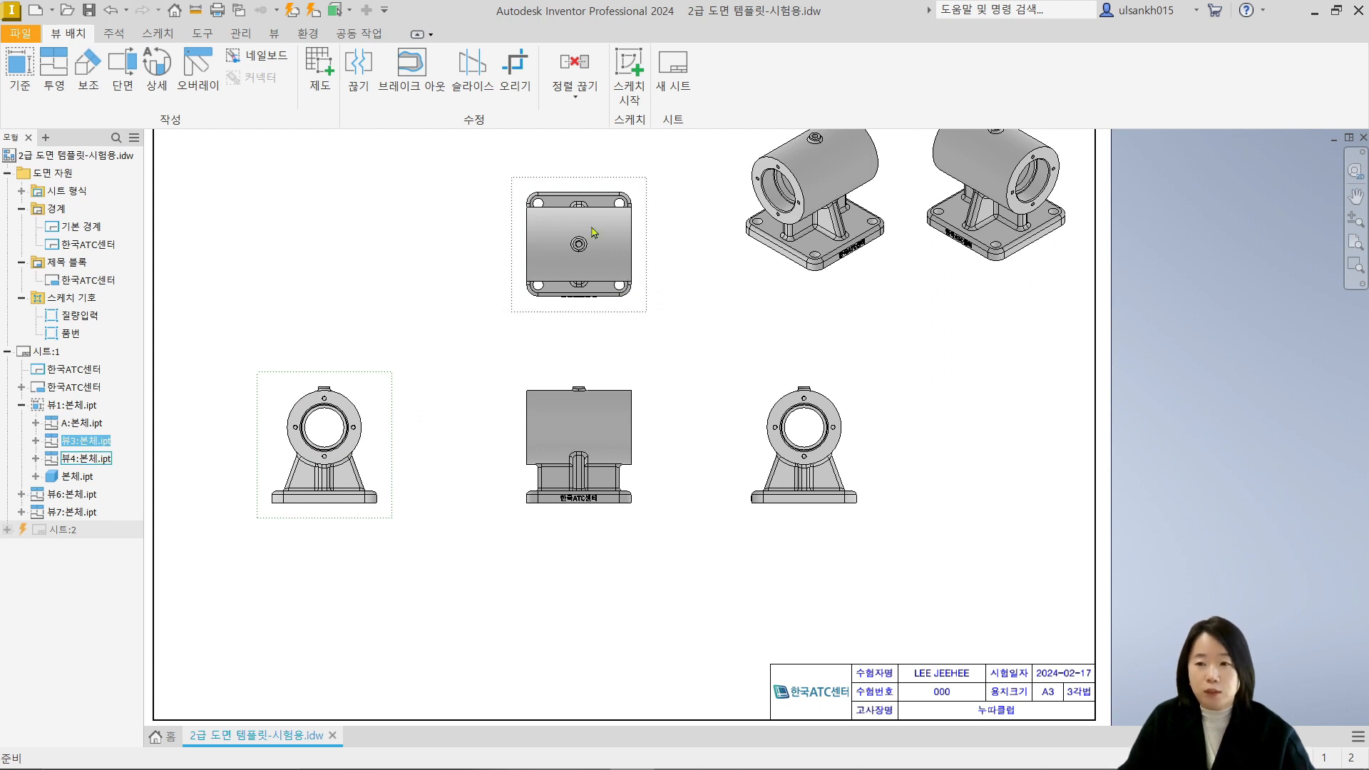
pyautogui.click(578, 79)
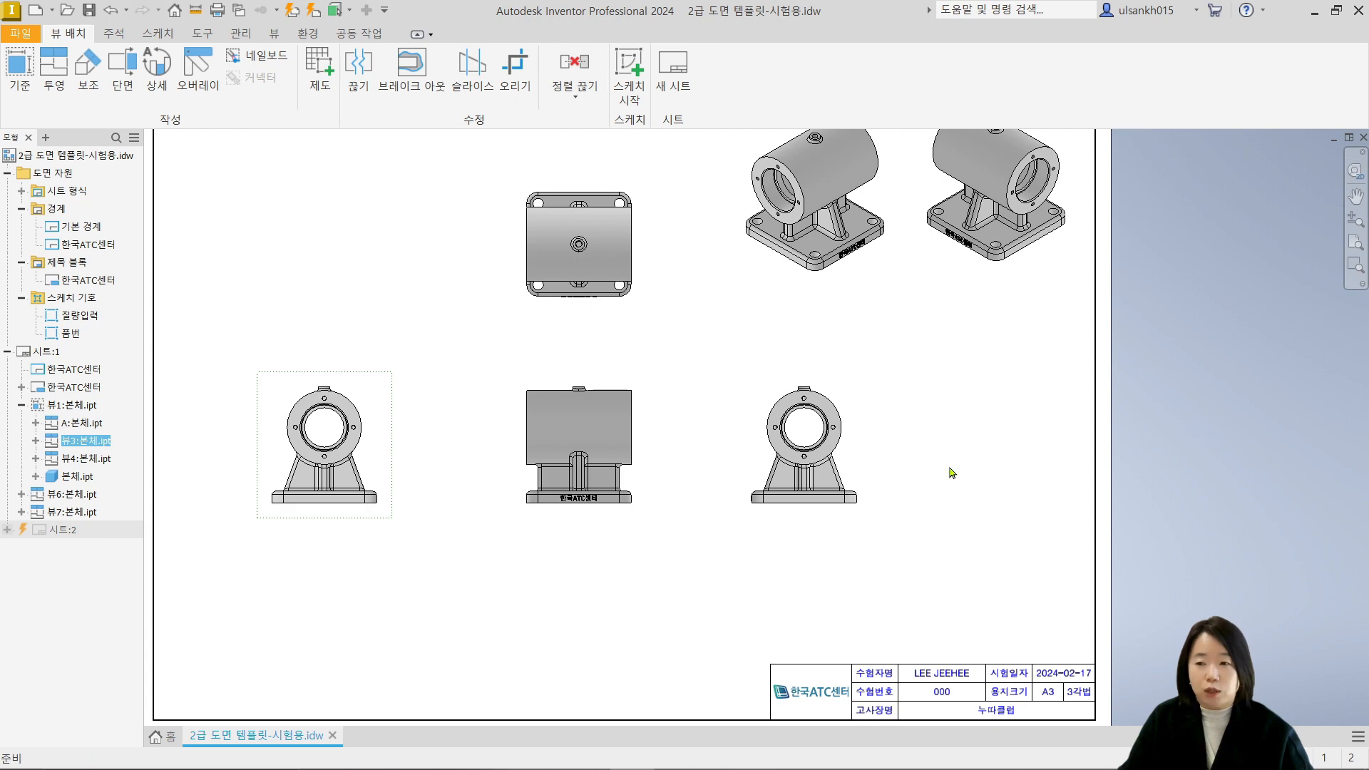
pyautogui.click(640, 385)
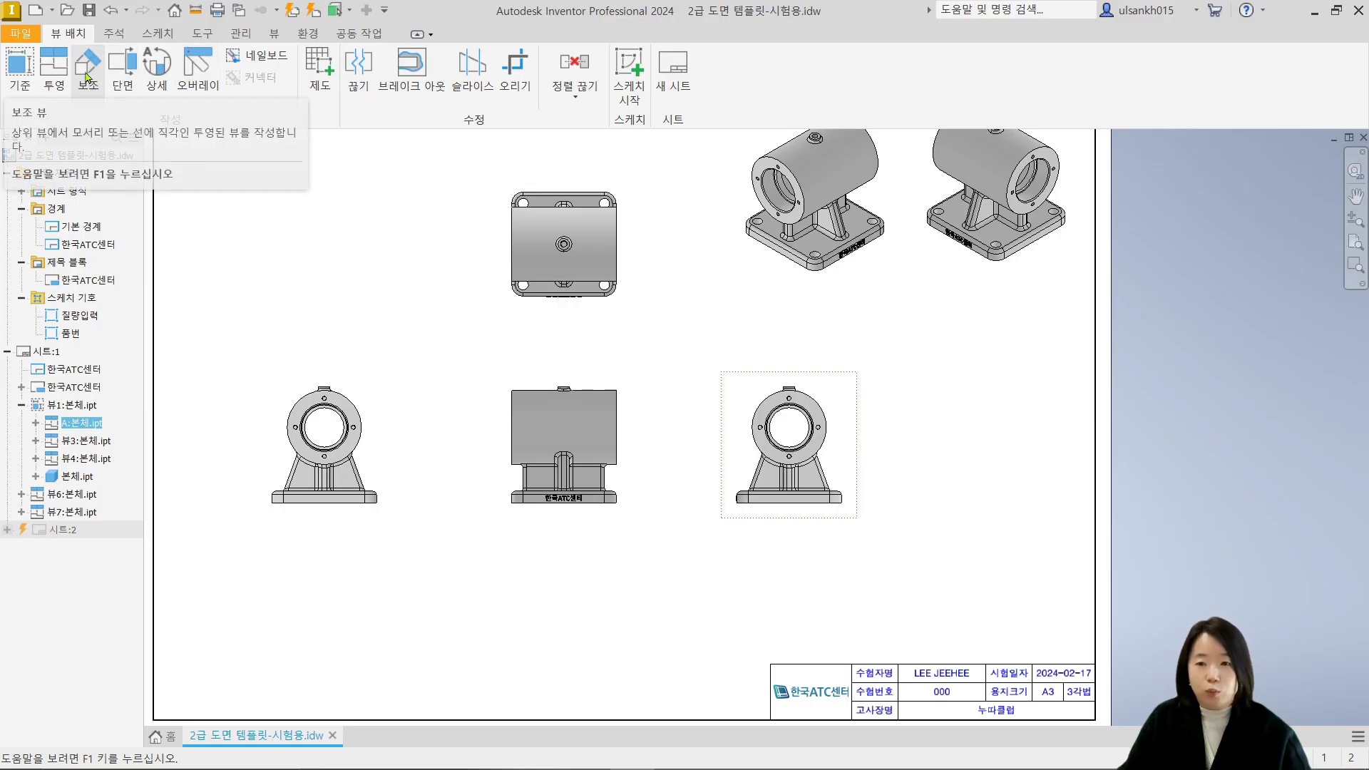
# Create a 1:2 auxiliary view (보조 뷰) B perpendicular to the sloped right edge of view A, placed diagonally up and right of it
pyautogui.click(98, 73)
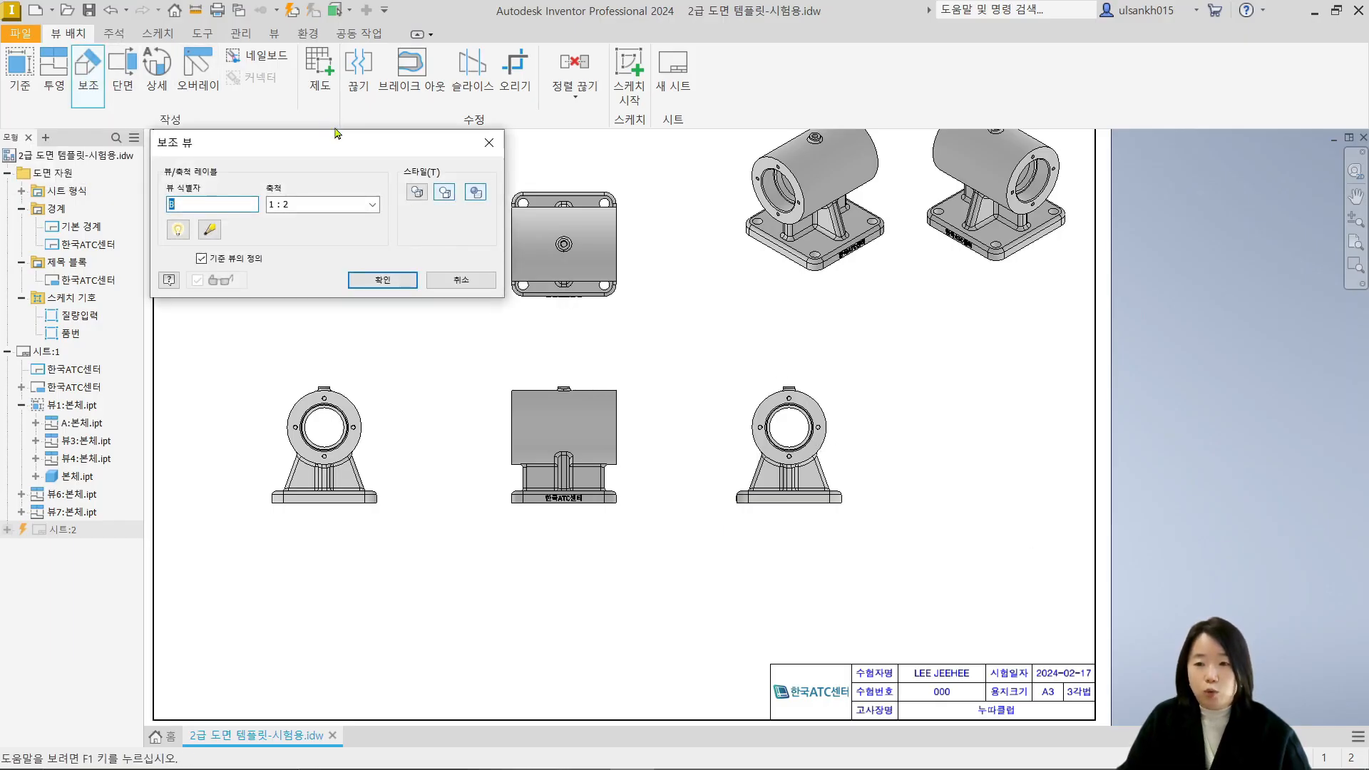
pyautogui.moveTo(335, 141); pyautogui.dragTo(371, 135)
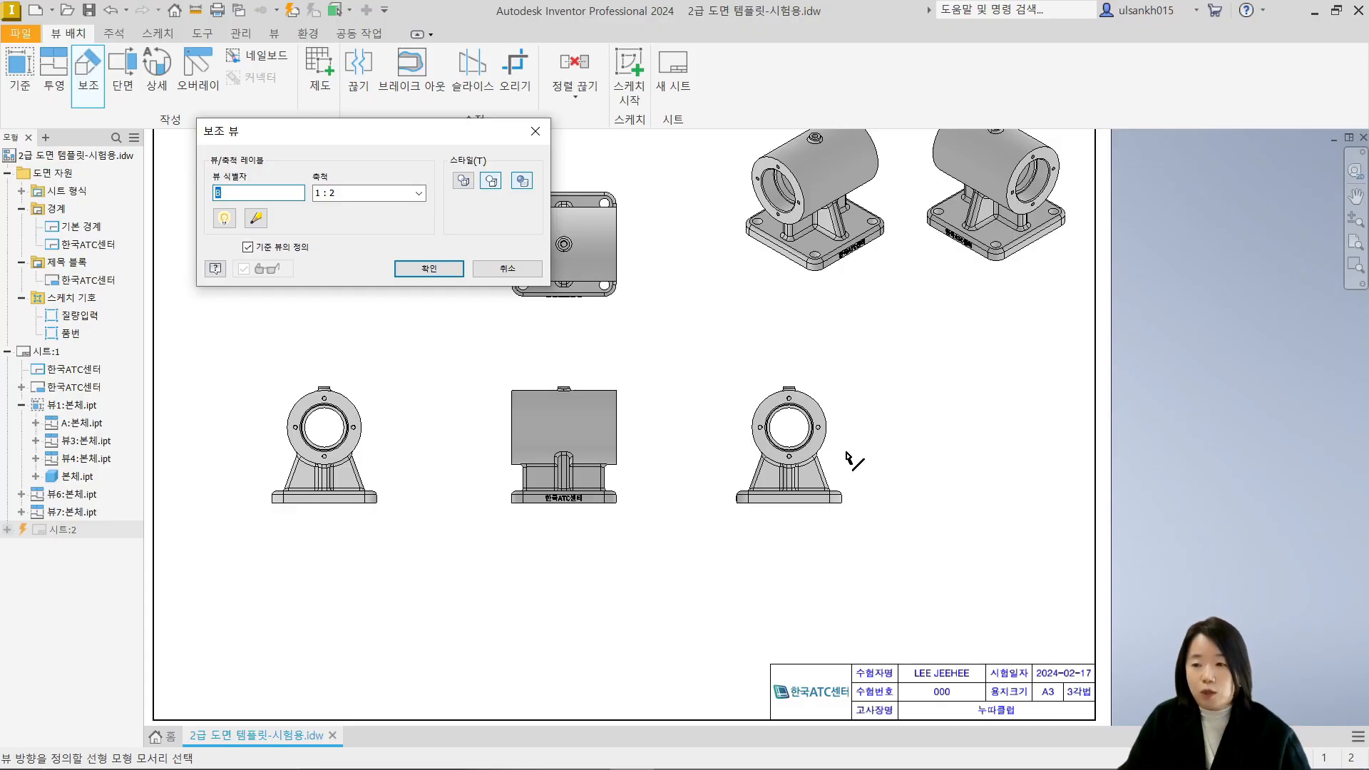
pyautogui.scroll(5, 852, 460)
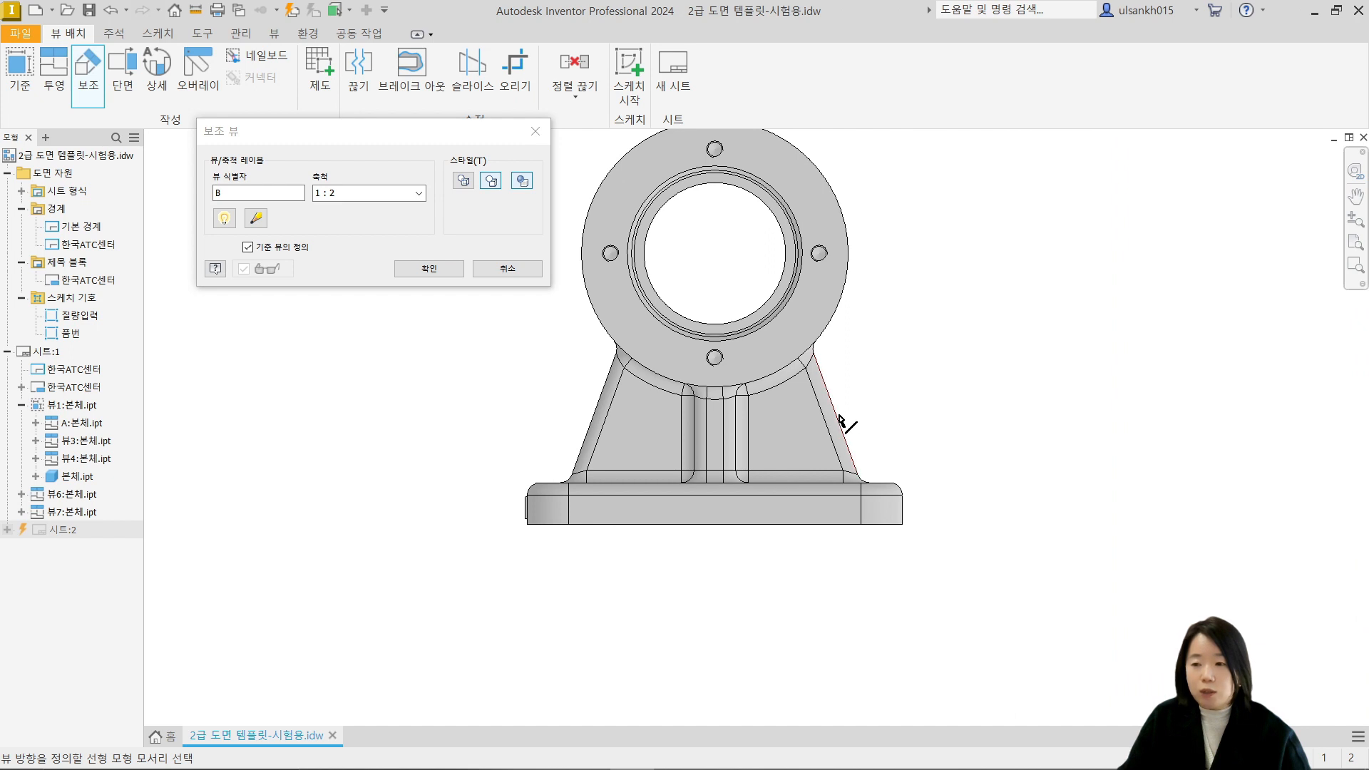
pyautogui.click(839, 416)
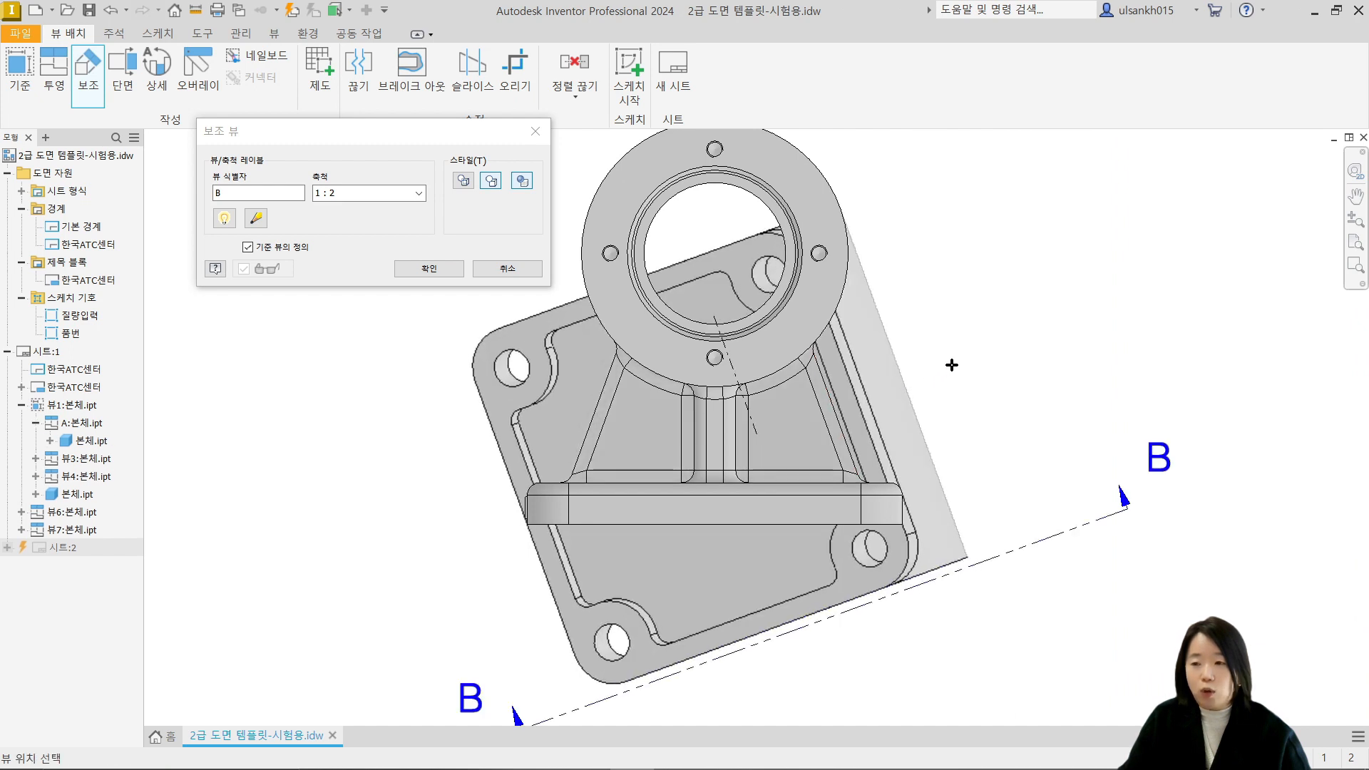
pyautogui.scroll(-2, 951, 365)
pyautogui.moveTo(951, 365); pyautogui.dragTo(771, 404, button='middle')
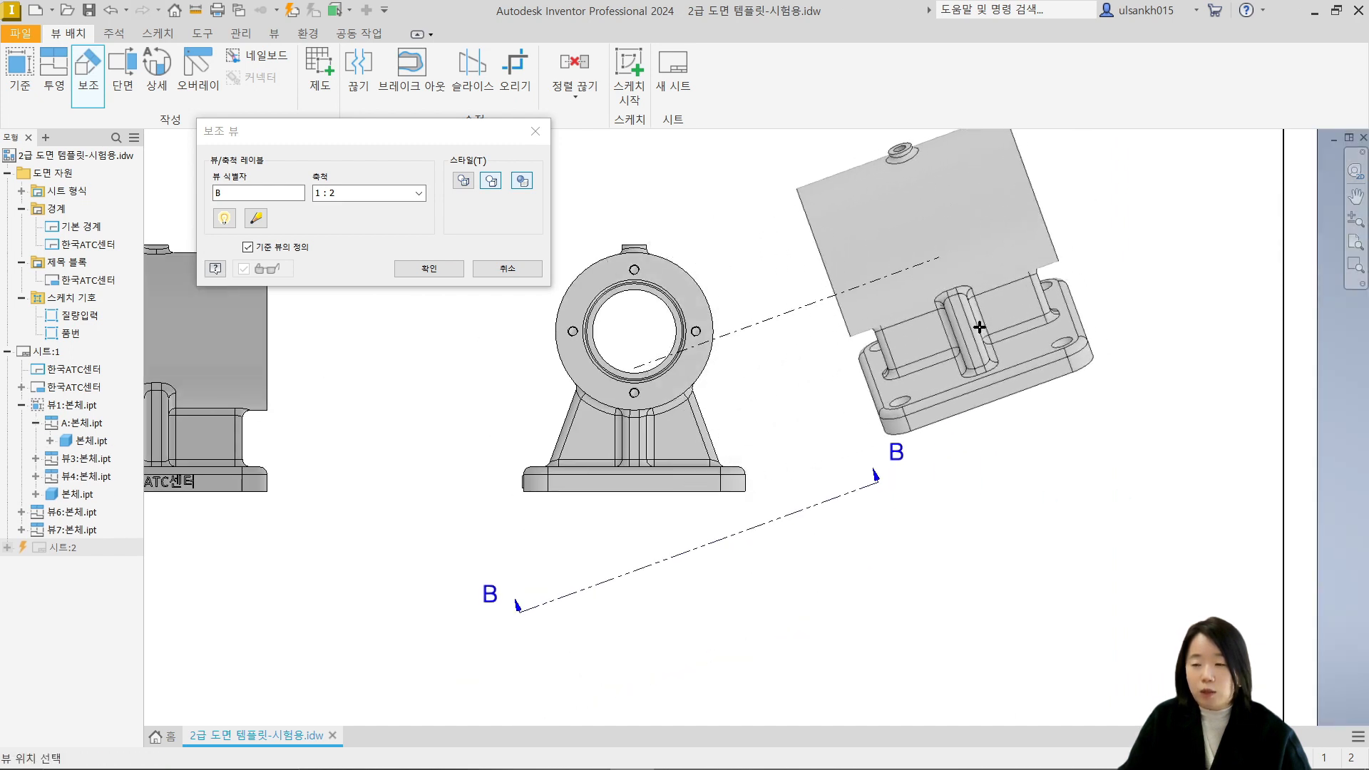
pyautogui.click(1075, 295)
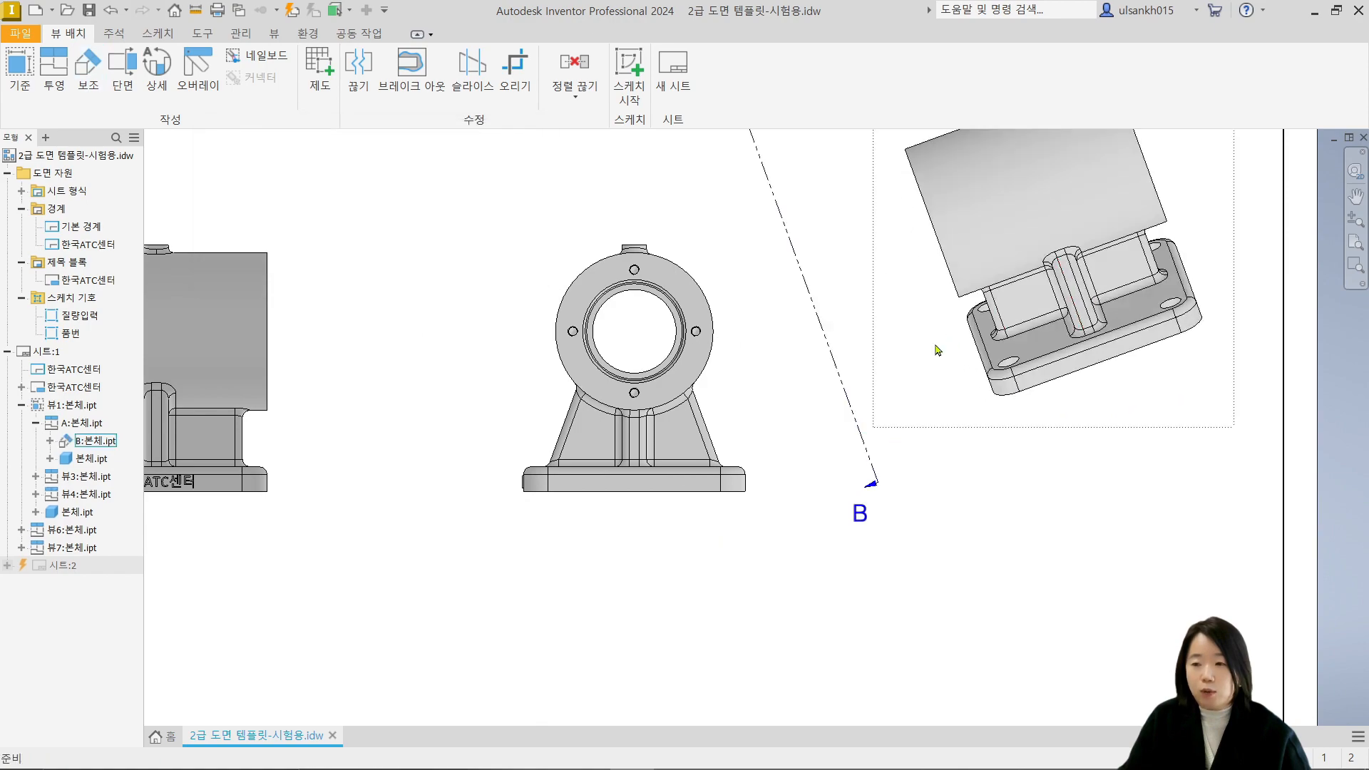
pyautogui.moveTo(938, 346); pyautogui.dragTo(1003, 449, button='middle')
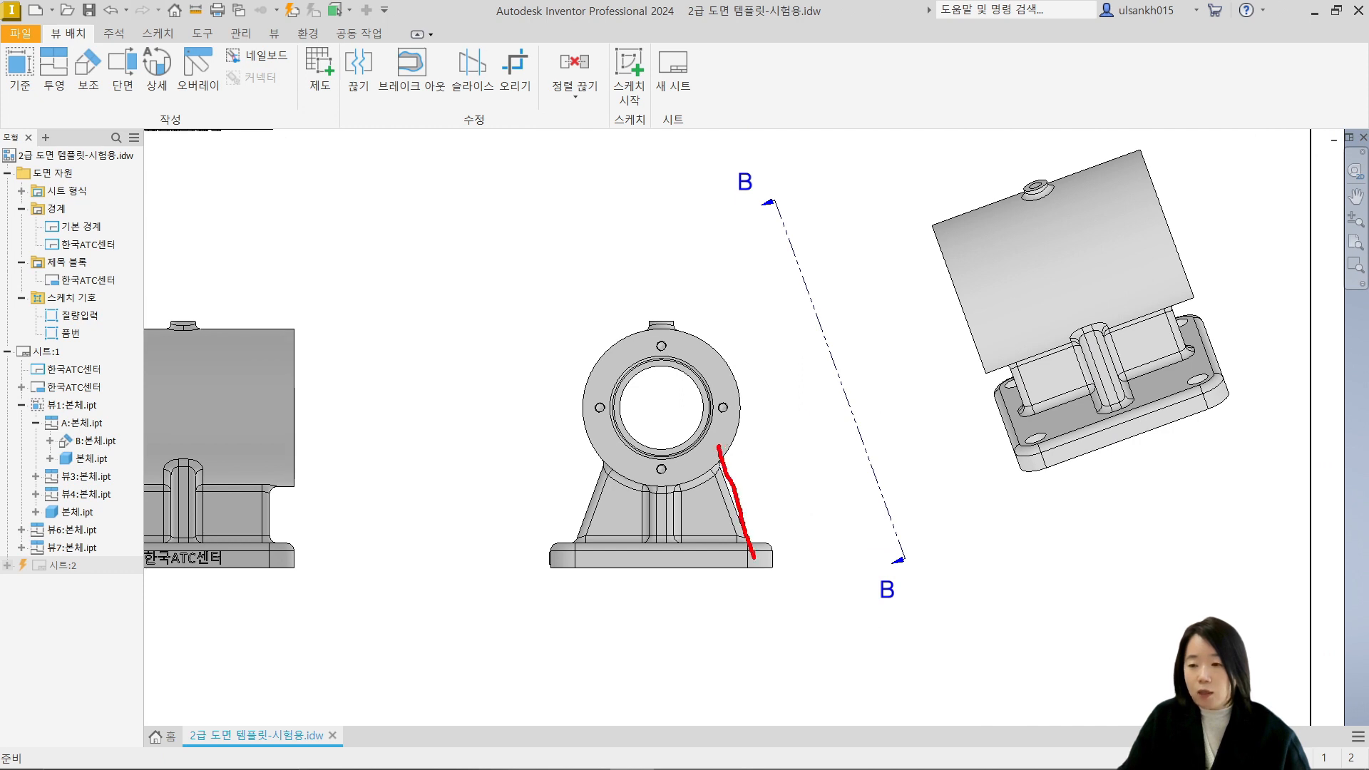
pyautogui.moveTo(766, 483); pyautogui.dragTo(902, 414)
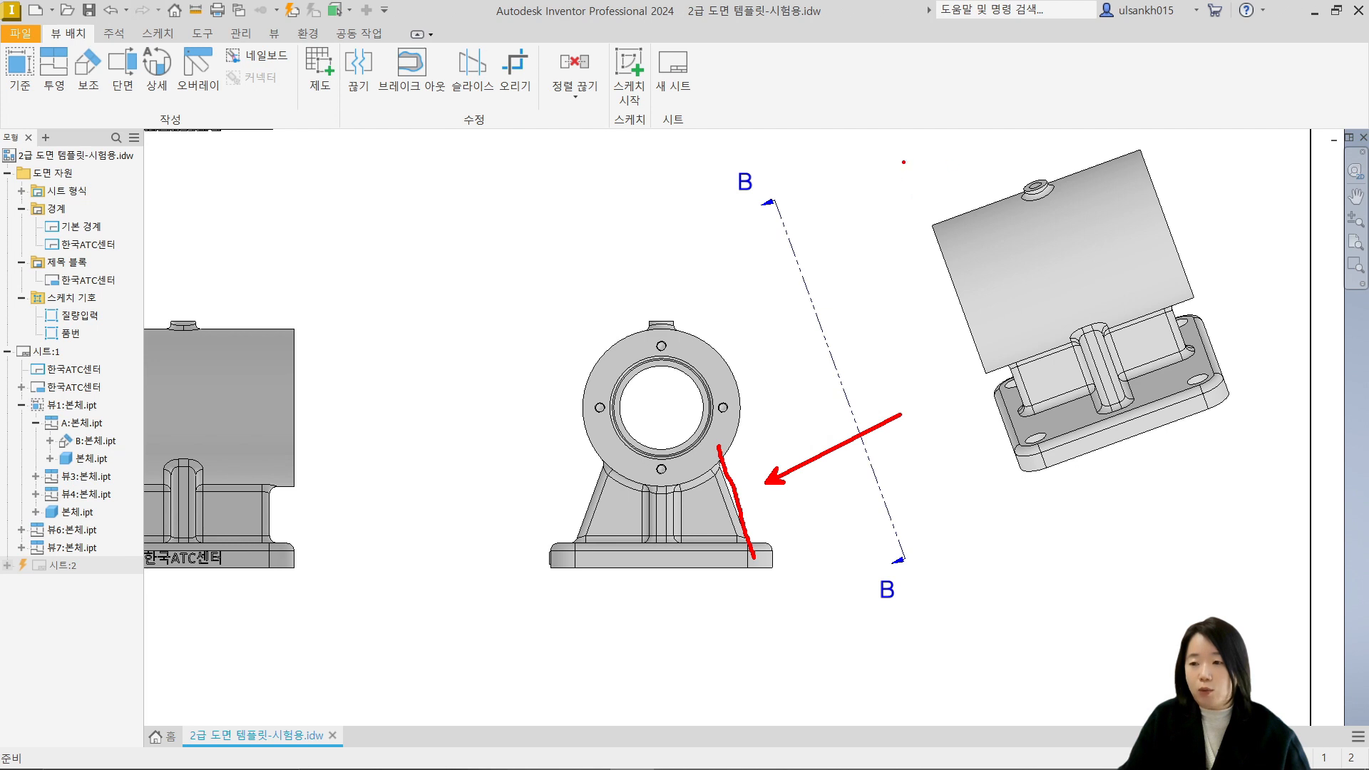
pyautogui.moveTo(904, 162)
pyautogui.mouseDown()
pyautogui.moveTo(1249, 447)
pyautogui.moveTo(1259, 470)
pyautogui.mouseUp()
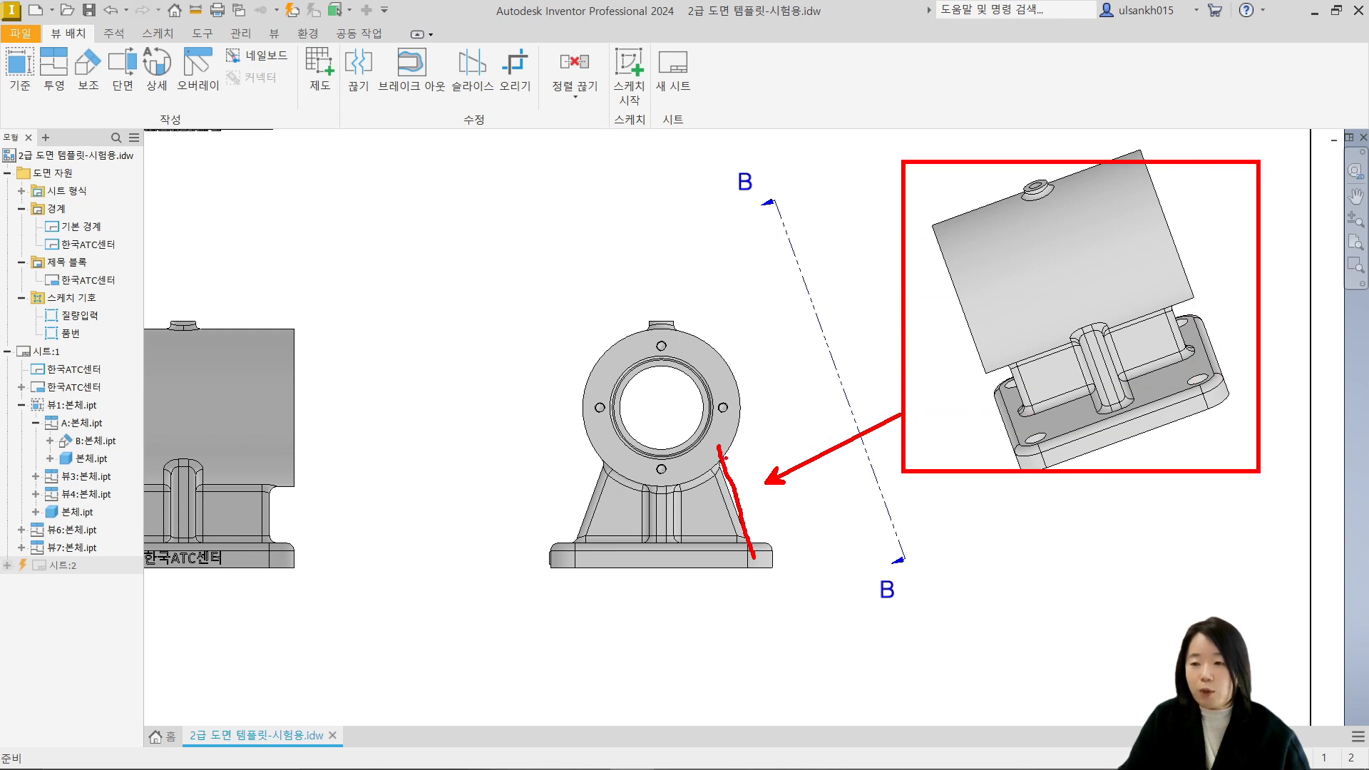
pyautogui.moveTo(703, 440); pyautogui.dragTo(763, 550)
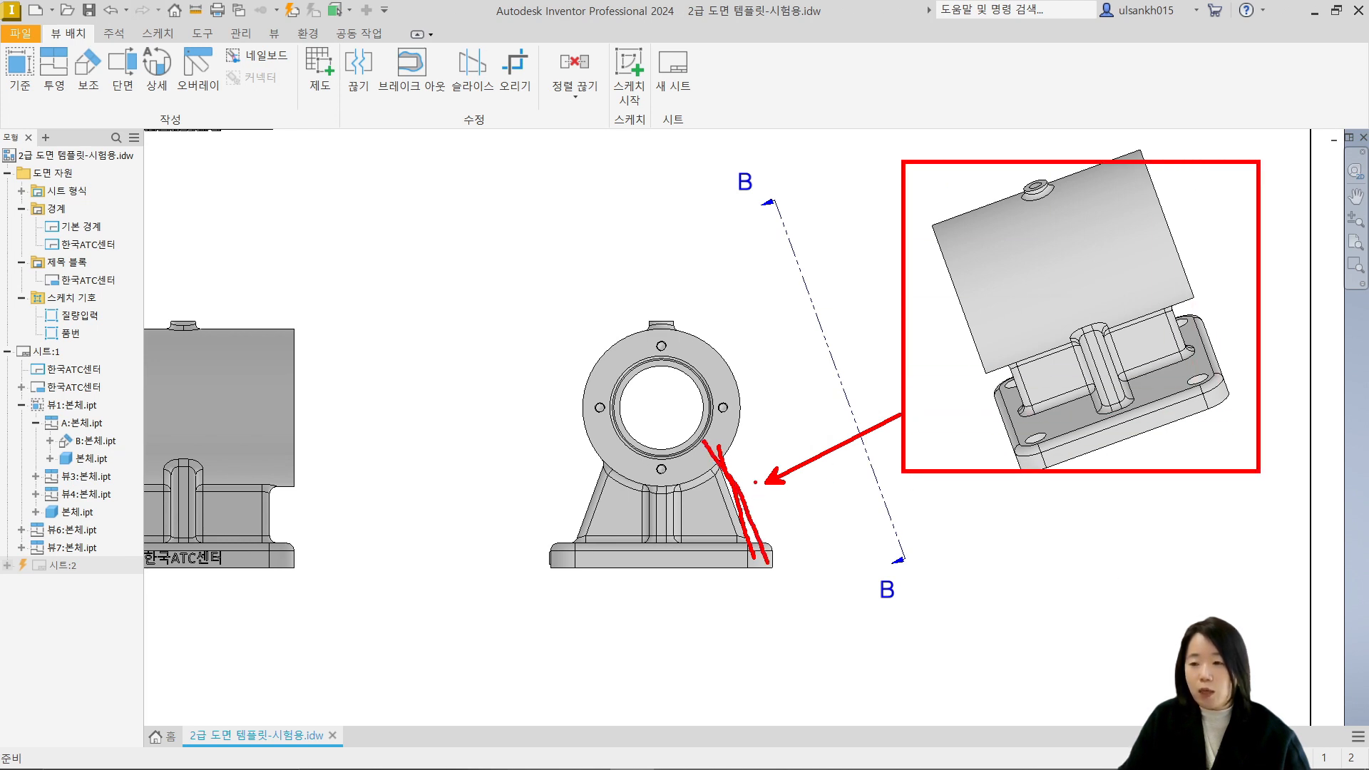
pyautogui.moveTo(761, 476); pyautogui.dragTo(882, 413)
pyautogui.moveTo(1065, 386)
pyautogui.mouseDown()
pyautogui.moveTo(1093, 376)
pyautogui.moveTo(1052, 370)
pyautogui.mouseUp()
pyautogui.press('Escape')
pyautogui.scroll(-2, 907, 375)
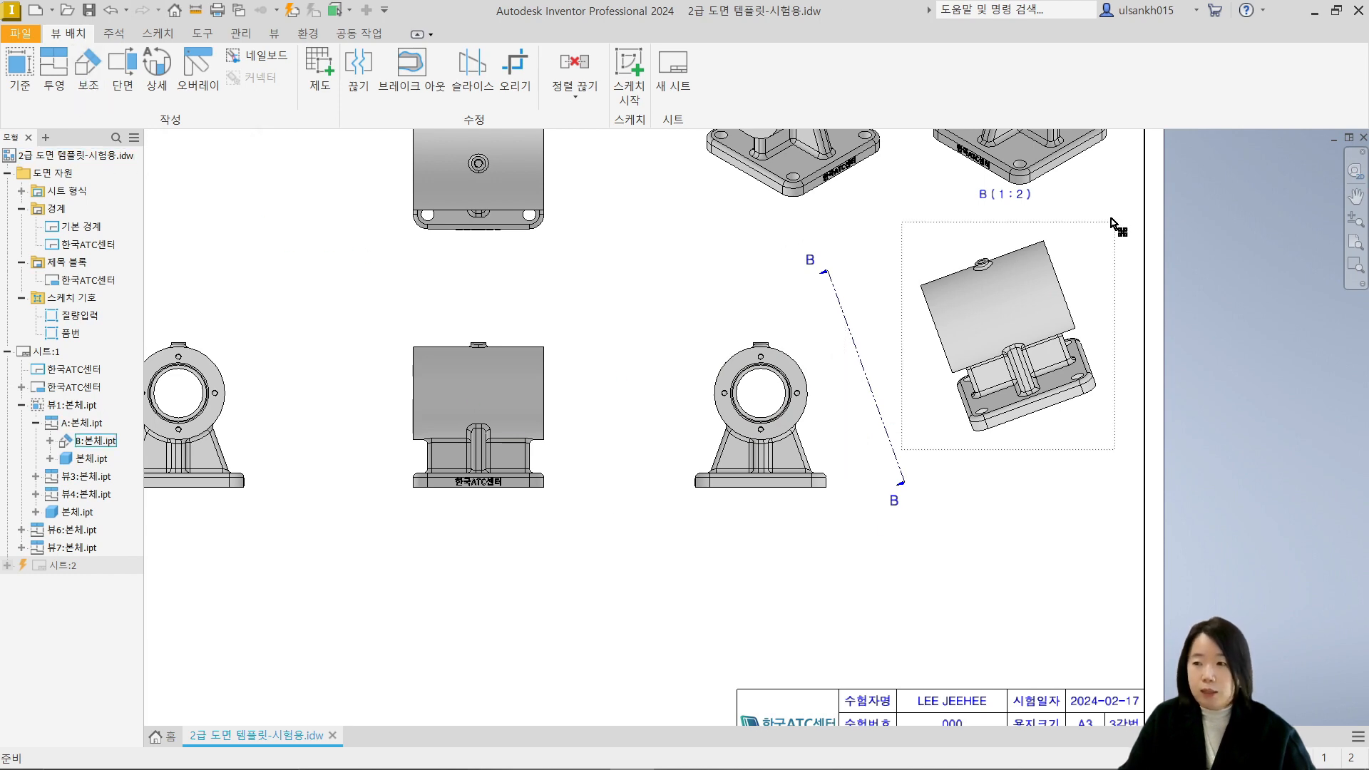
# Switch to the exam drawing 문제도면.pdf to examine its complete view layout, and return to the Inventor drawing
pyautogui.click(1337, 10)
pyautogui.click(344, 308)
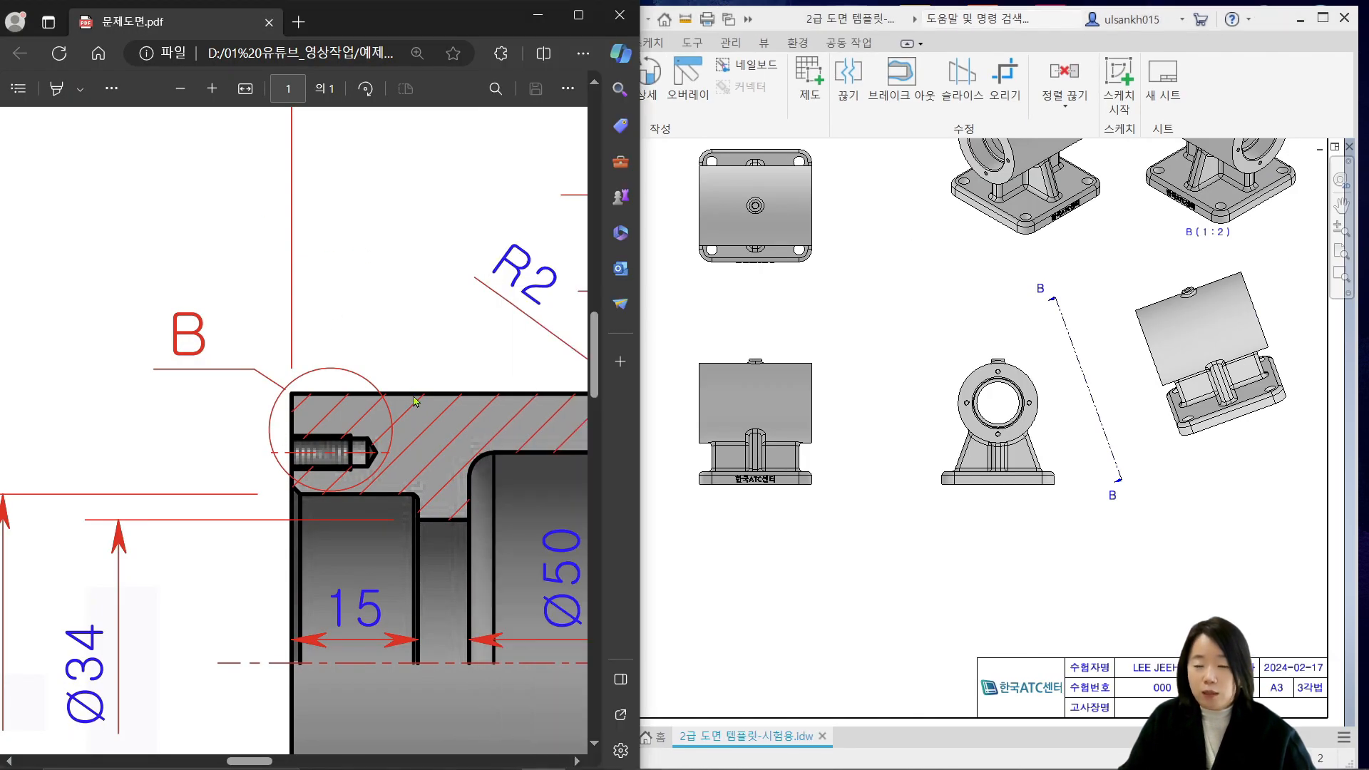
pyautogui.keyDown('ctrl'); pyautogui.scroll(-9, 415, 402); pyautogui.keyUp('ctrl')
pyautogui.keyDown('ctrl'); pyautogui.scroll(-5, 415, 402); pyautogui.keyUp('ctrl')
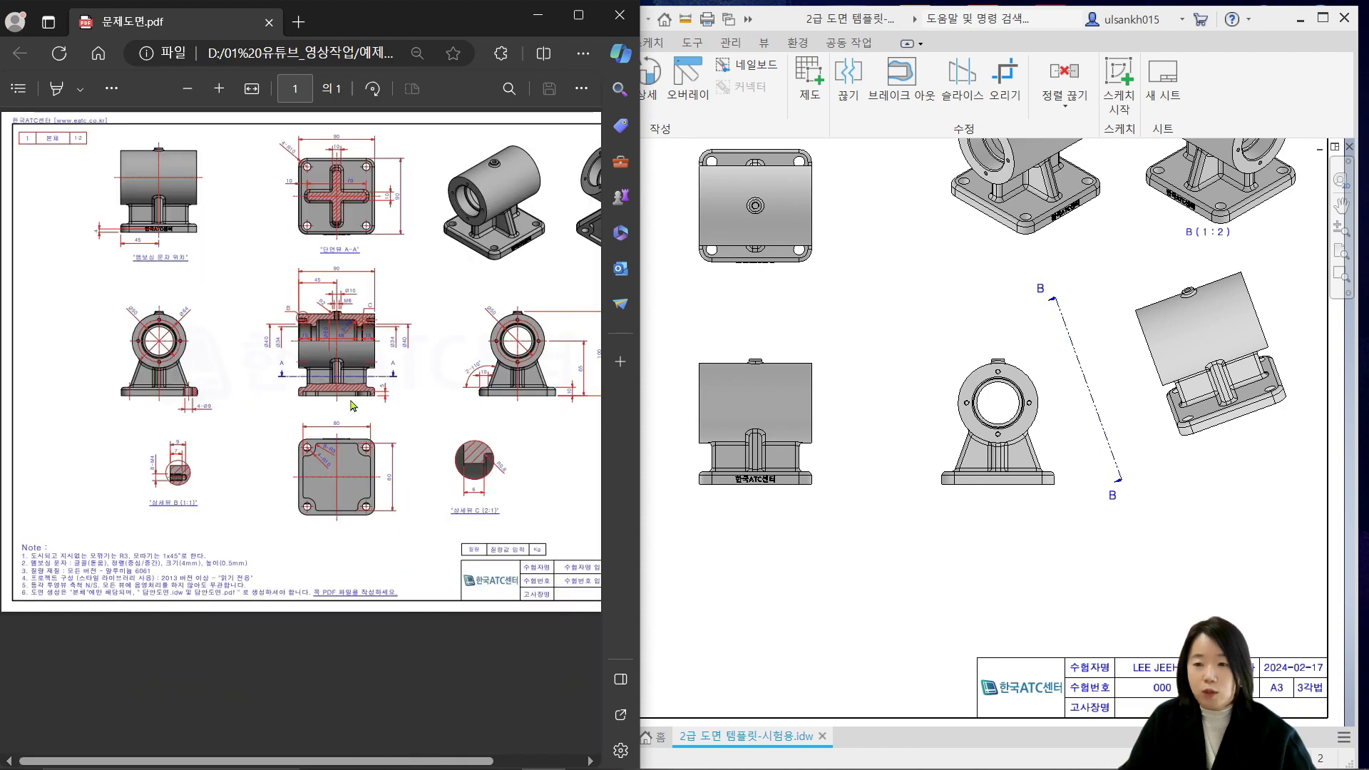
pyautogui.click(1322, 17)
# Delete the auxiliary view B from the sheet
pyautogui.scroll(-3, 834, 606)
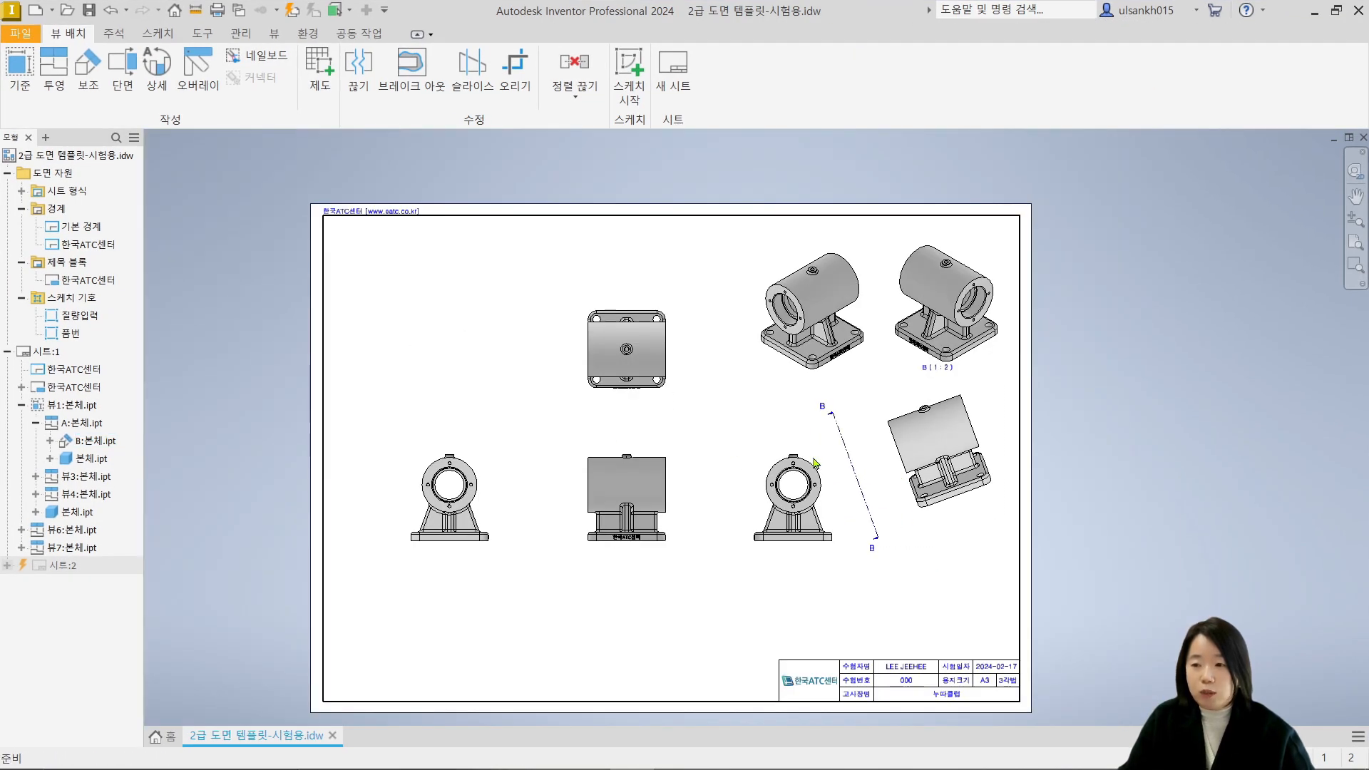
pyautogui.scroll(3, 989, 420)
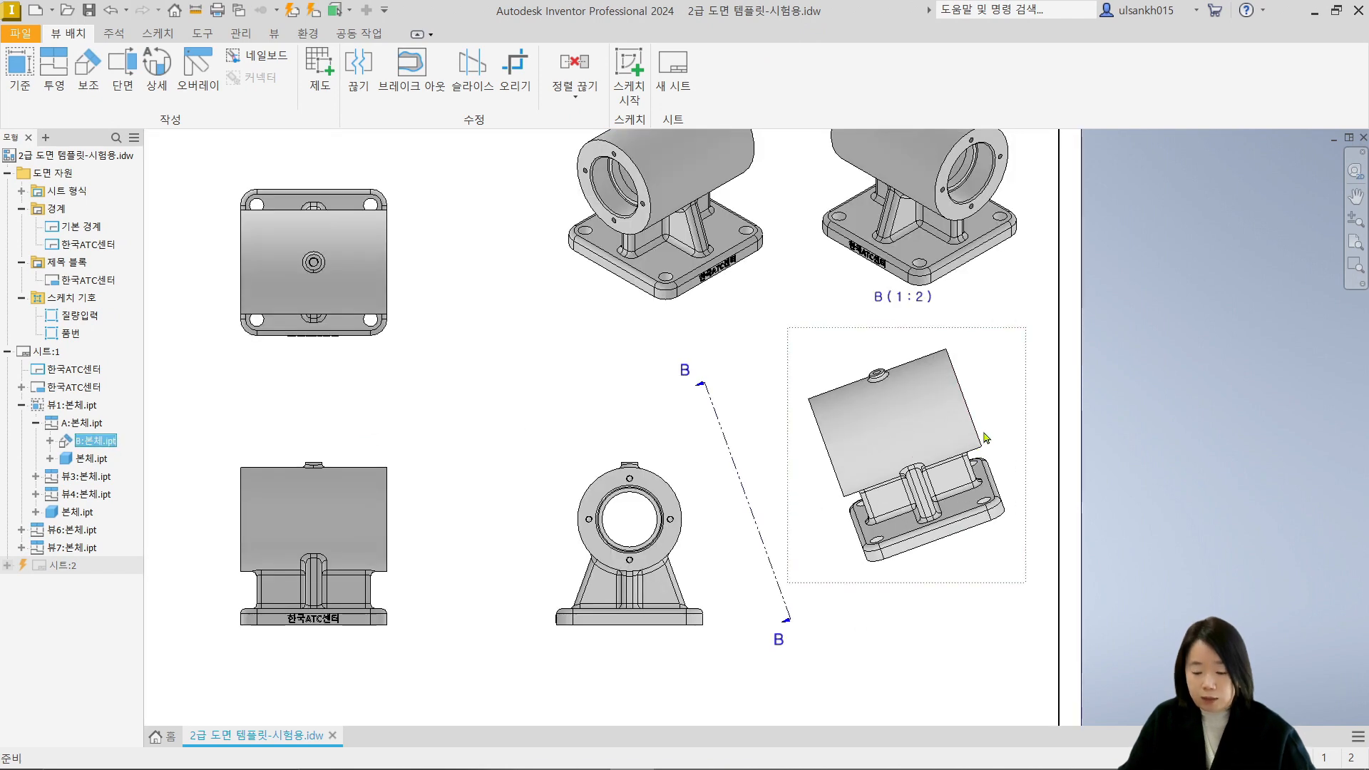
pyautogui.press('Delete')
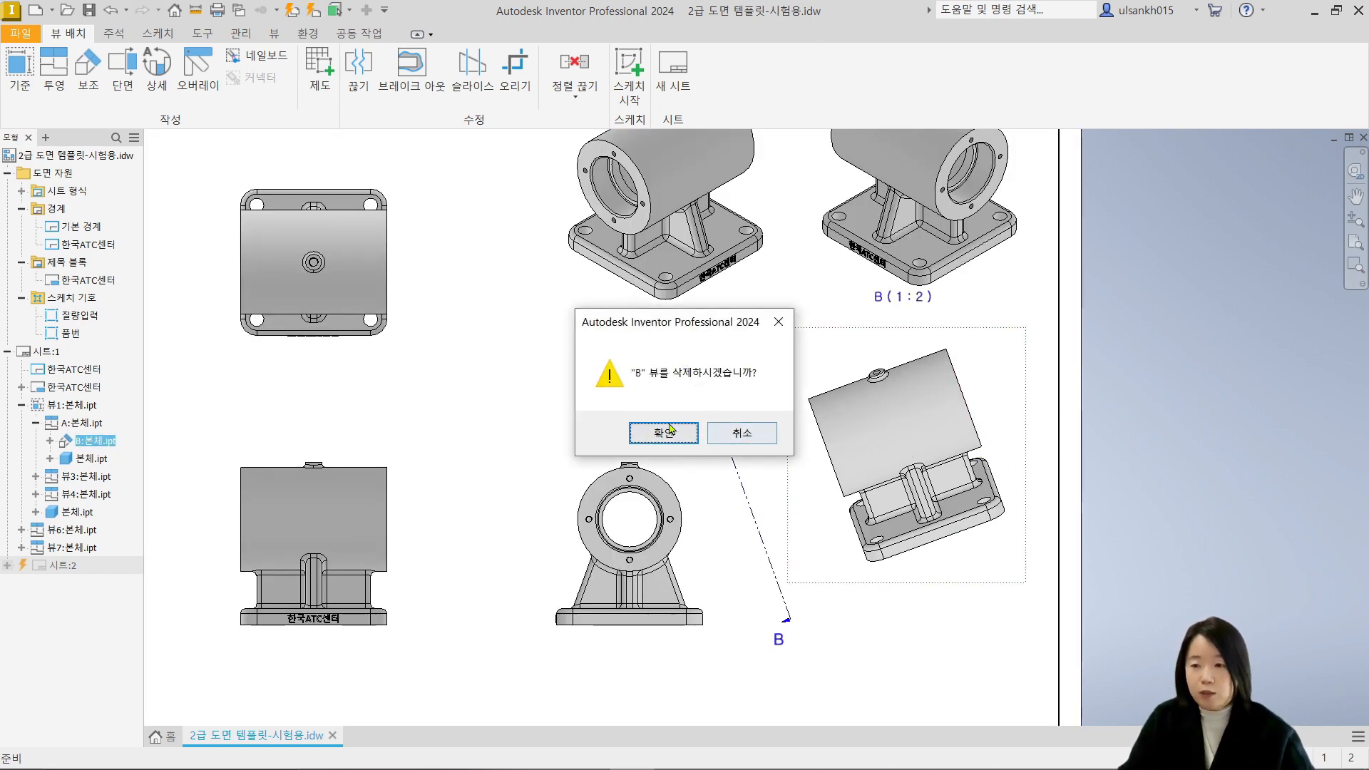
pyautogui.press('Return')
pyautogui.scroll(-2, 632, 475)
pyautogui.moveTo(624, 420); pyautogui.dragTo(736, 424, button='middle')
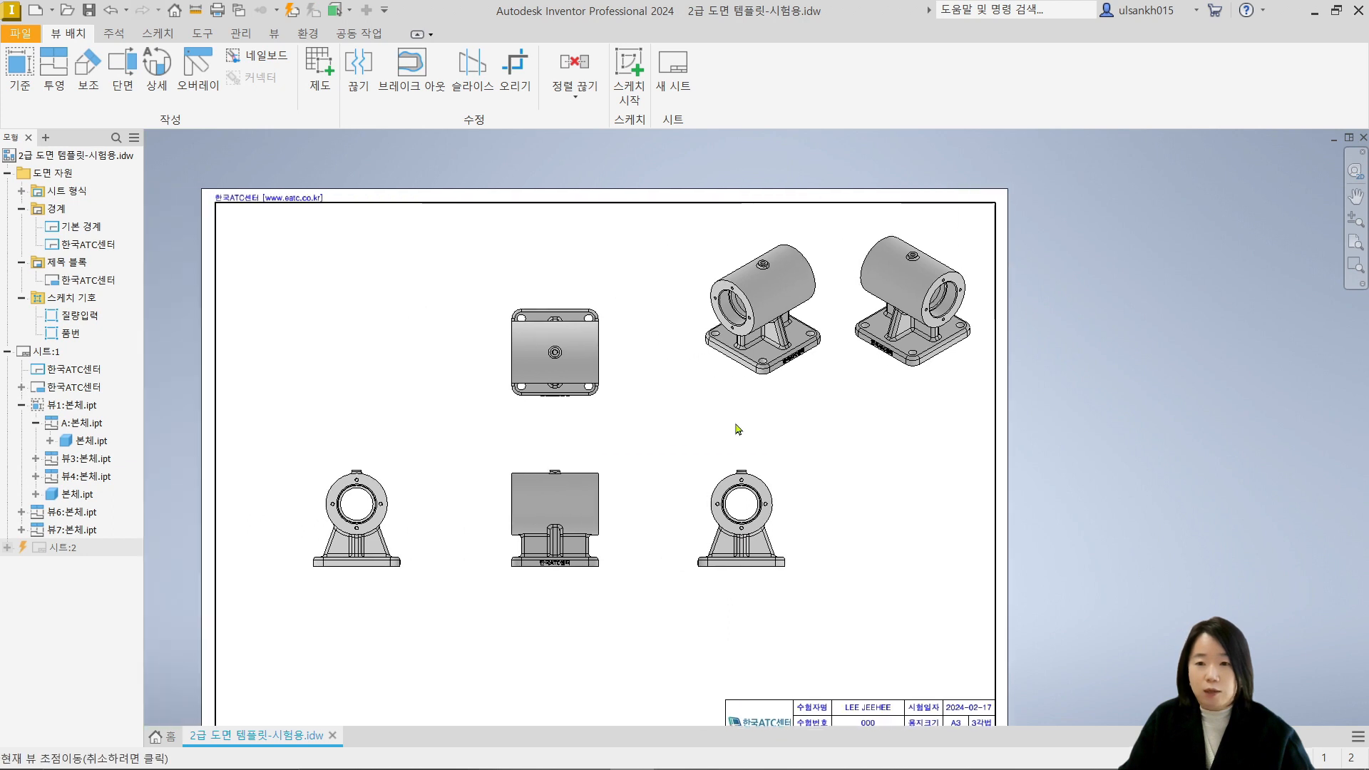
# Start a section view (단면) of view A with a vertical cutting line through its centre, from above the top boss to below the base
pyautogui.click(121, 74)
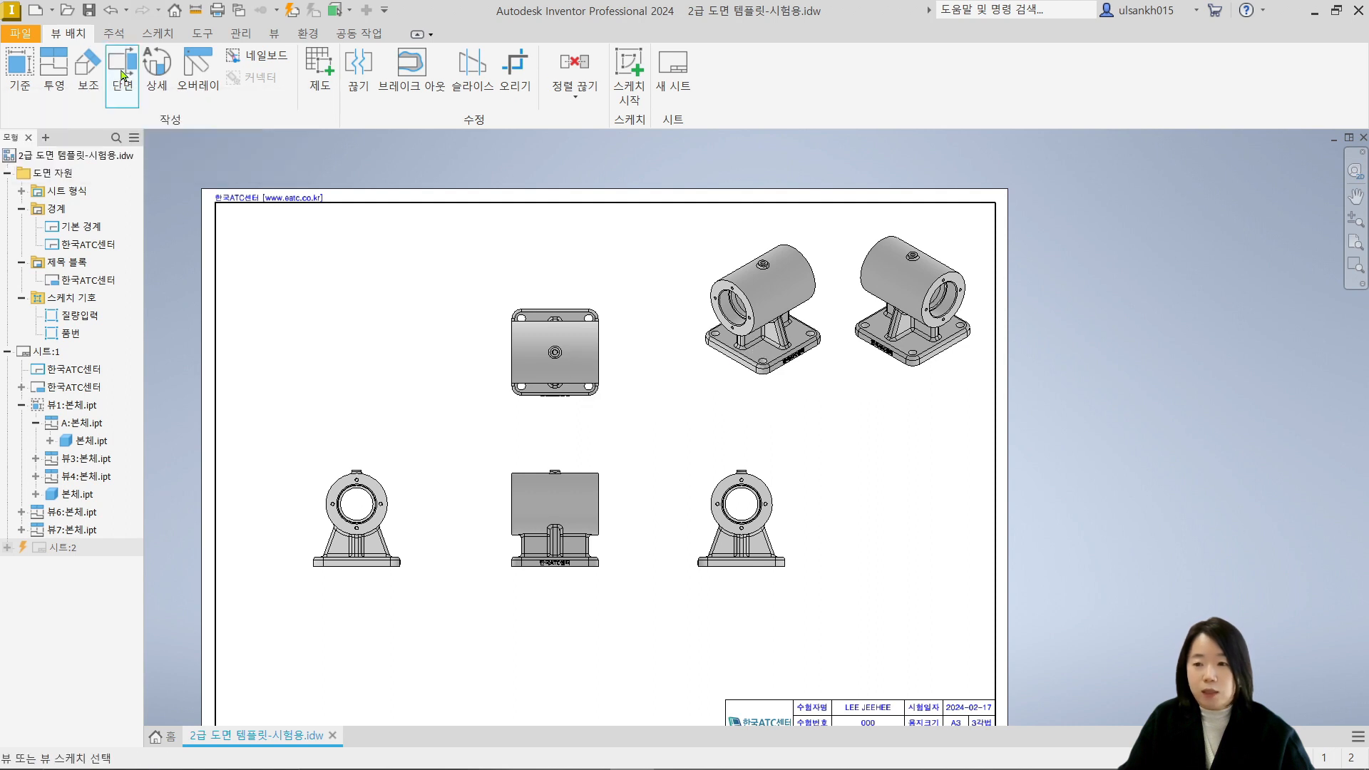
pyautogui.scroll(3, 811, 542)
pyautogui.moveTo(758, 494); pyautogui.dragTo(724, 408, button='middle')
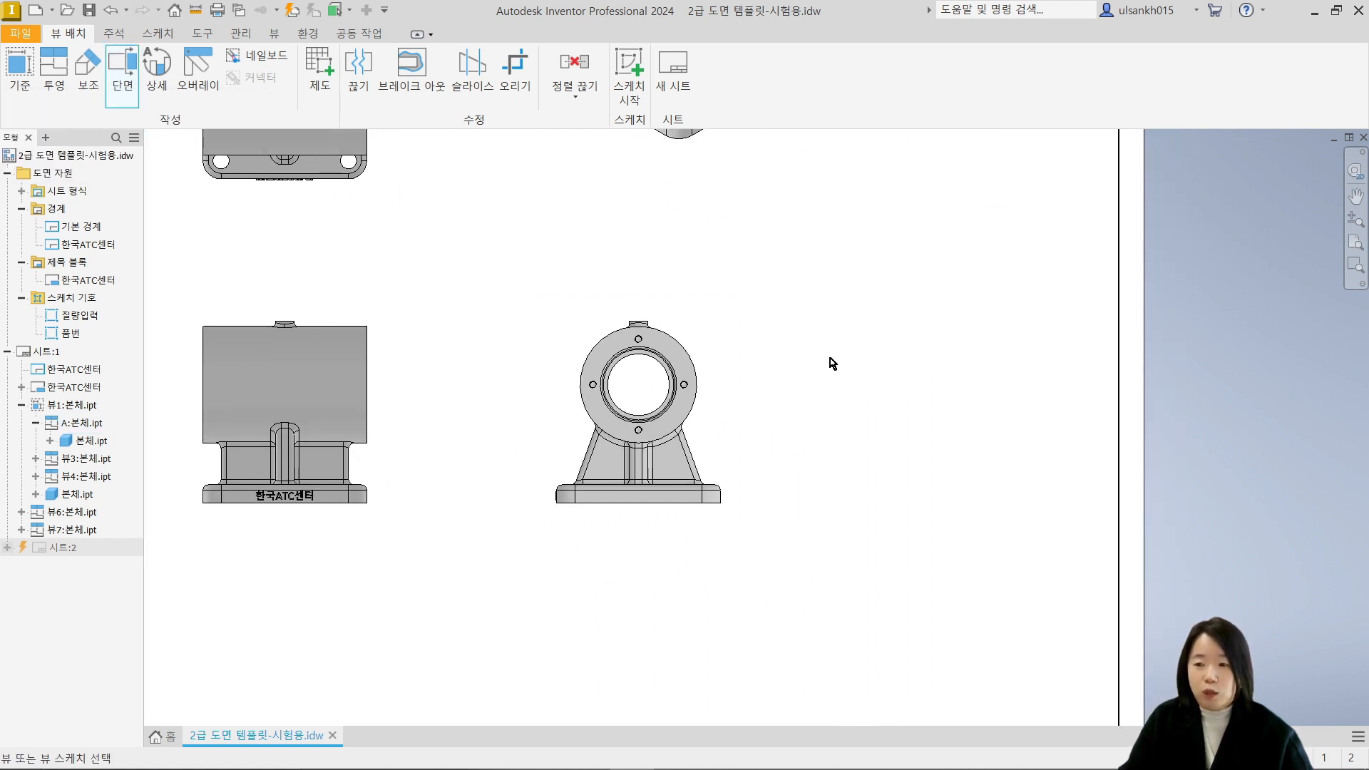
pyautogui.click(711, 331)
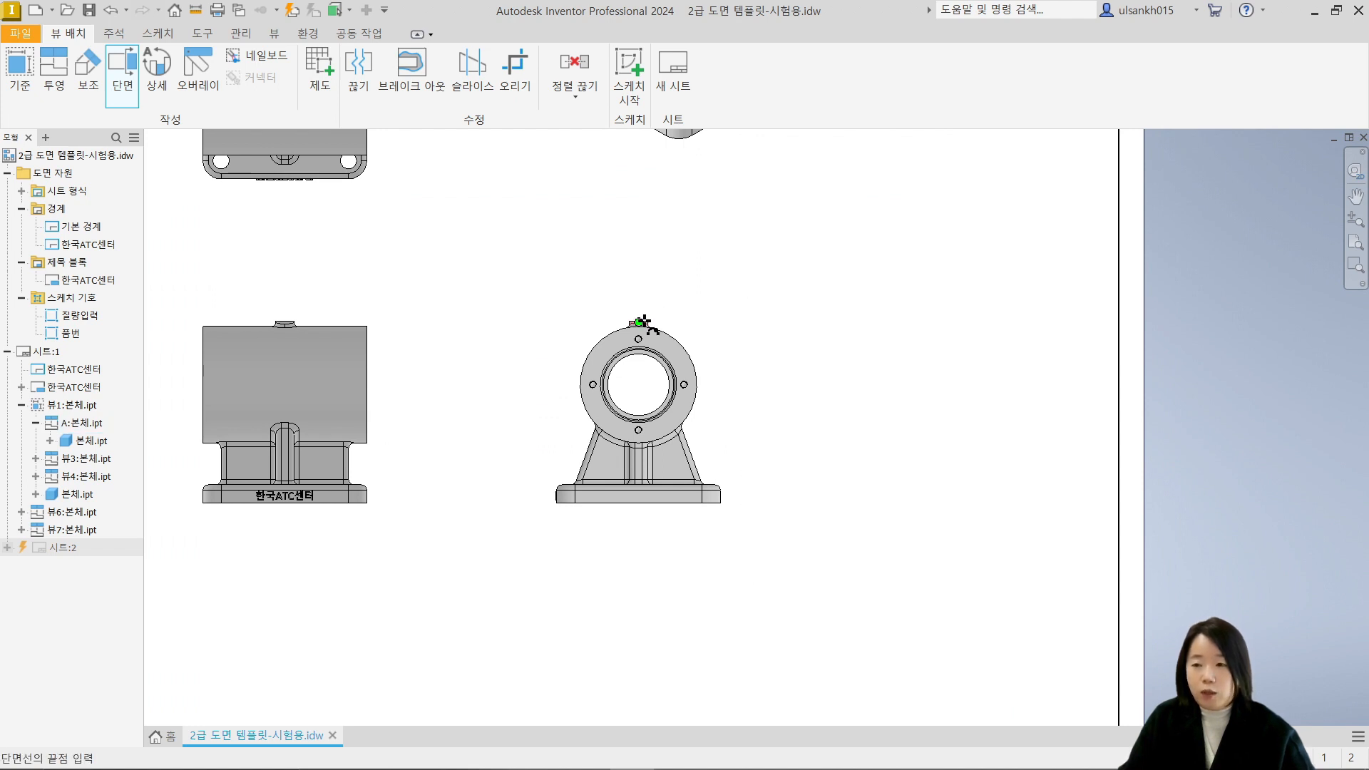
pyautogui.scroll(-5, 635, 321)
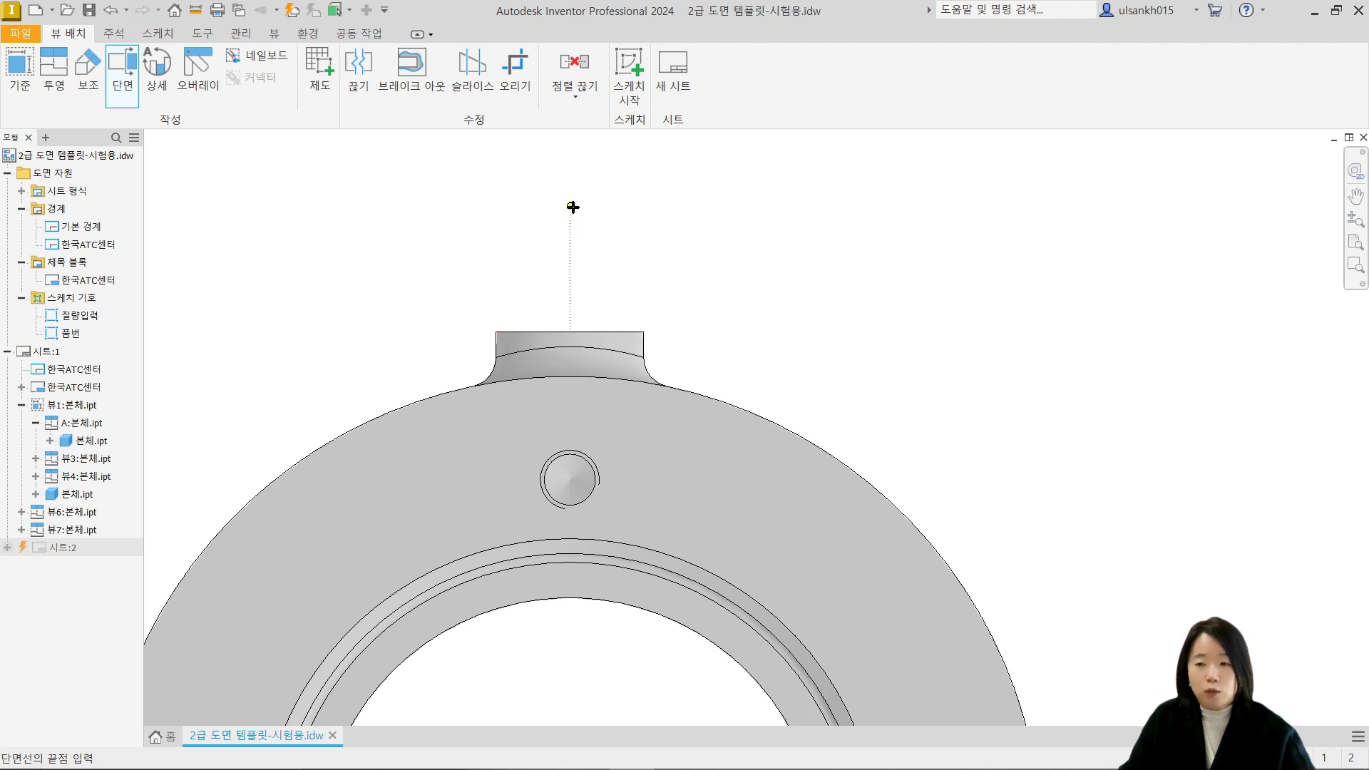
pyautogui.click(570, 207)
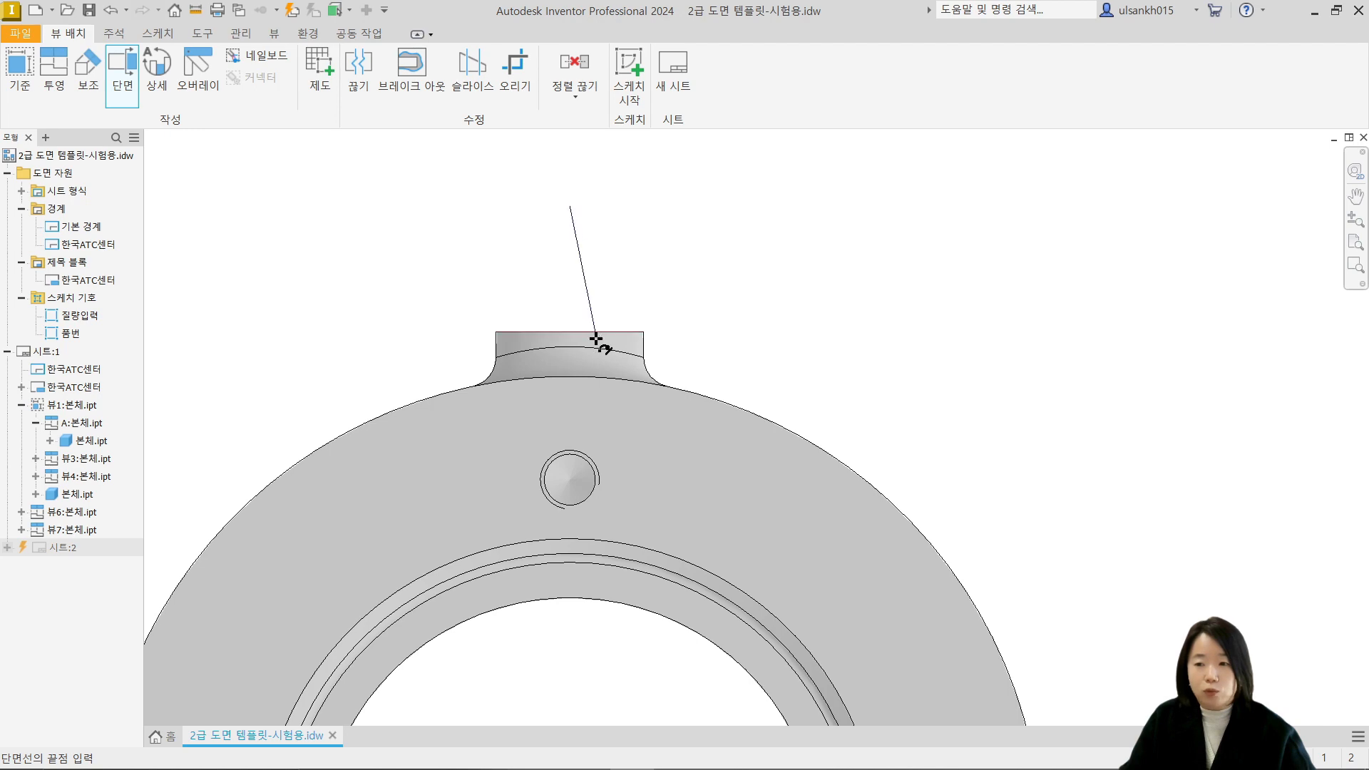
pyautogui.scroll(-6, 595, 350)
pyautogui.moveTo(596, 354); pyautogui.dragTo(513, 152, button='middle')
pyautogui.scroll(-2, 524, 226)
pyautogui.moveTo(530, 391); pyautogui.dragTo(520, 469, button='middle')
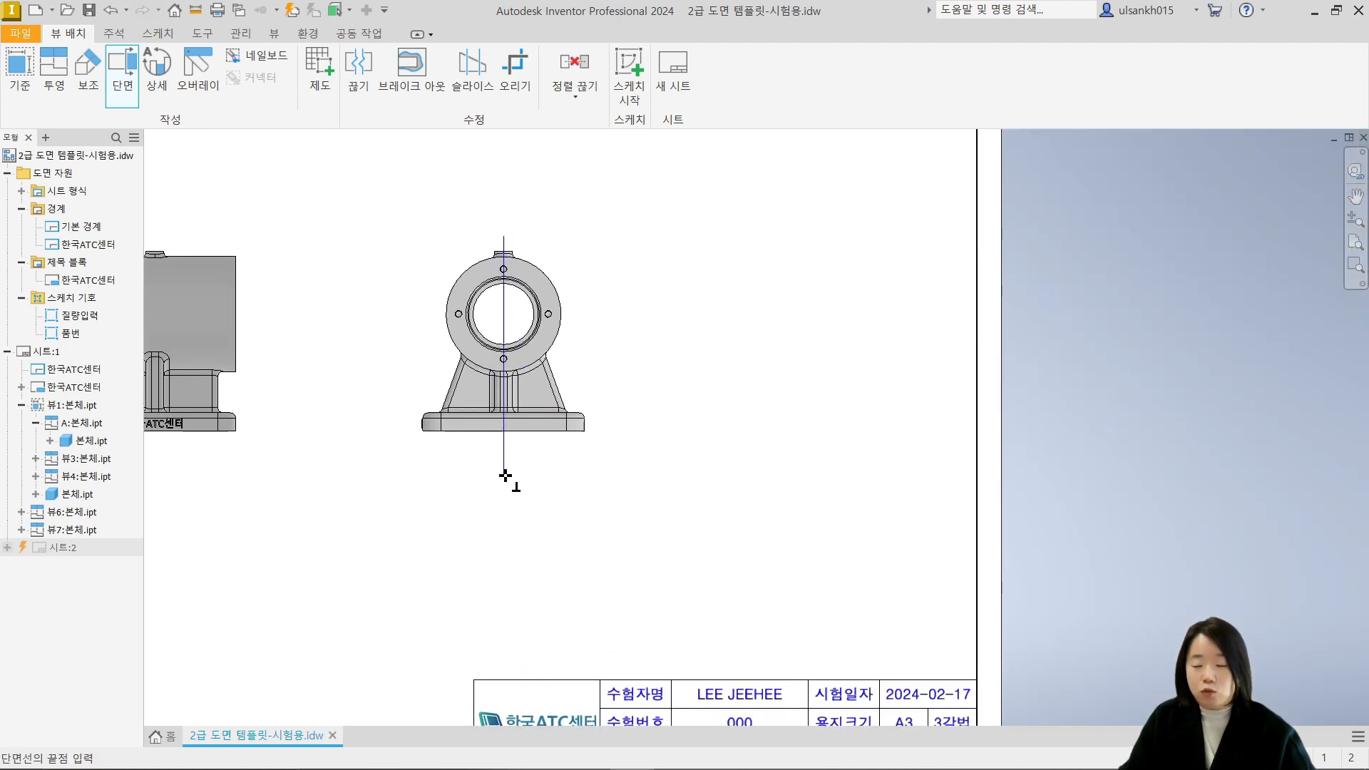
pyautogui.click(506, 476)
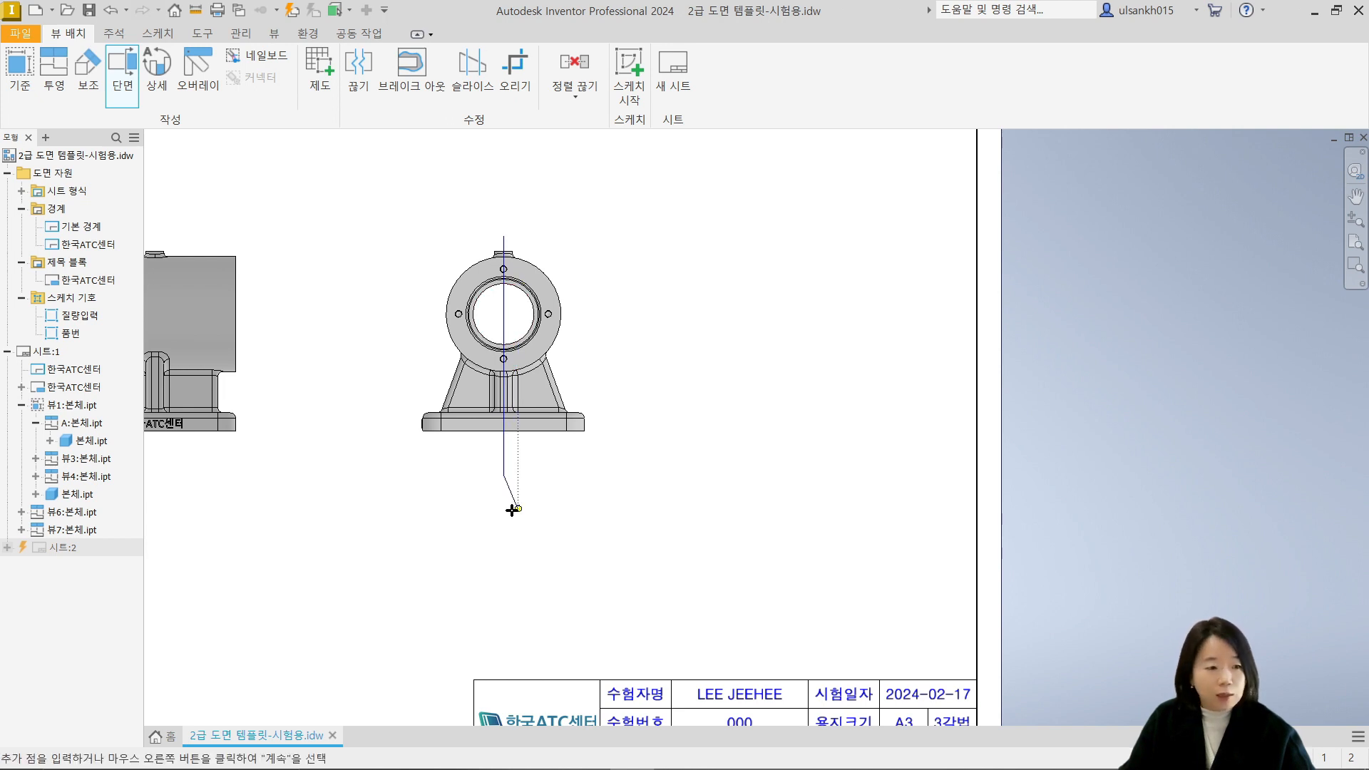
# Finish the cutting line and place the full-depth (전체) section view at scale 1:2 to the right of view A
pyautogui.rightClick(632, 455)
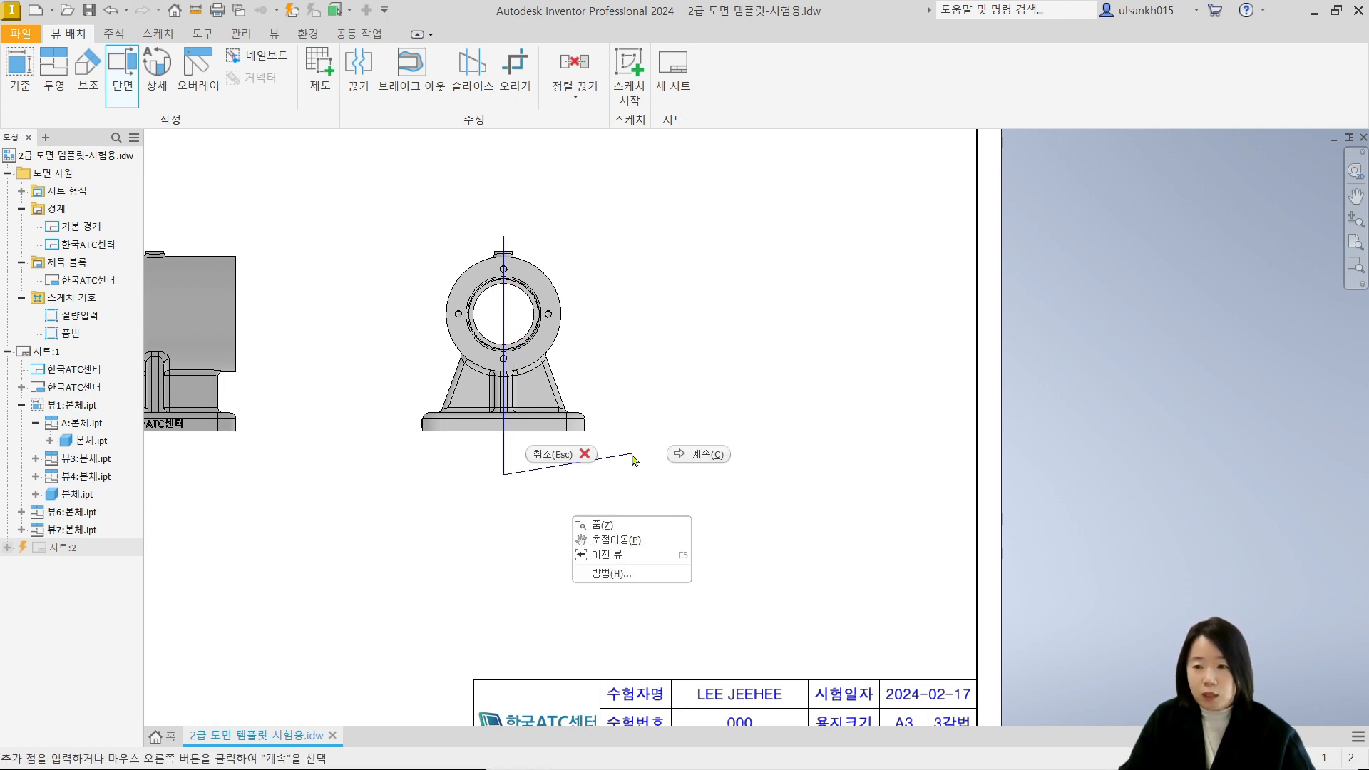
pyautogui.click(698, 460)
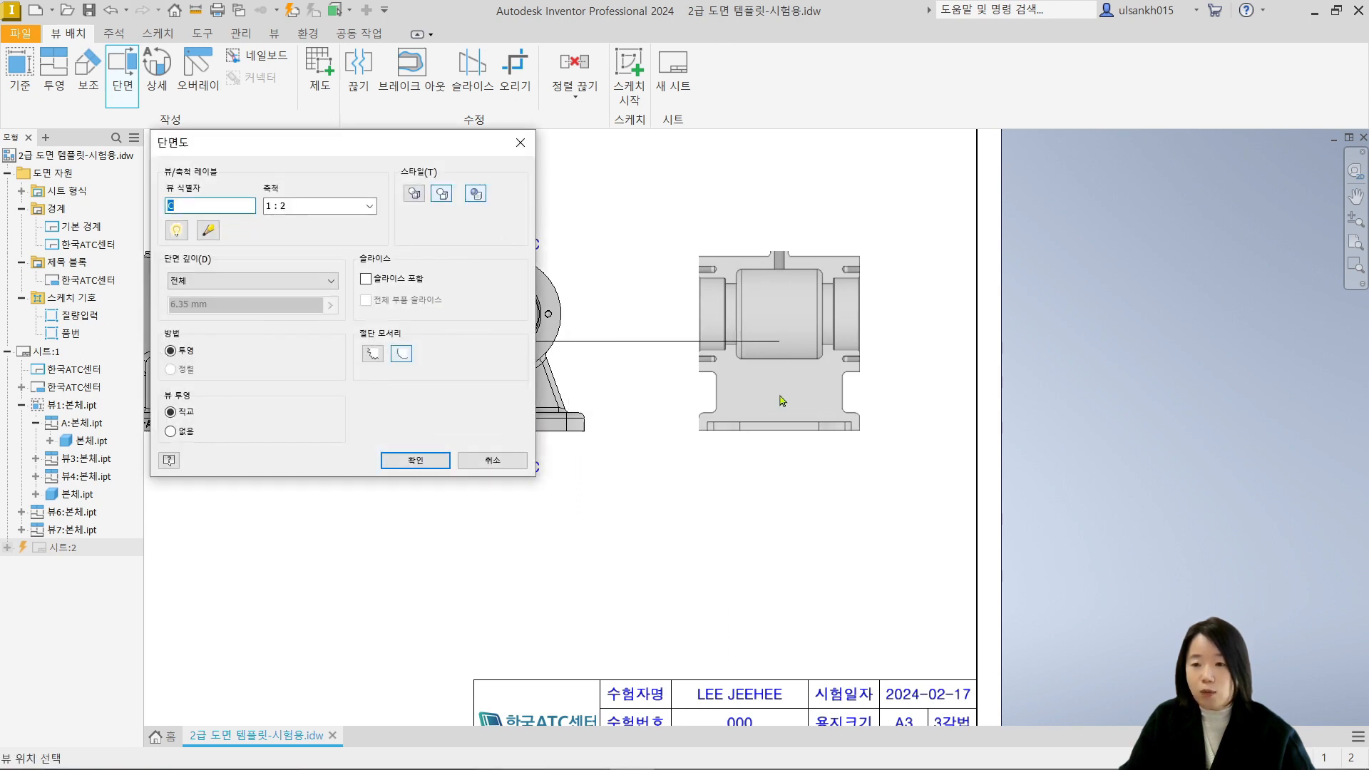
pyautogui.click(780, 397)
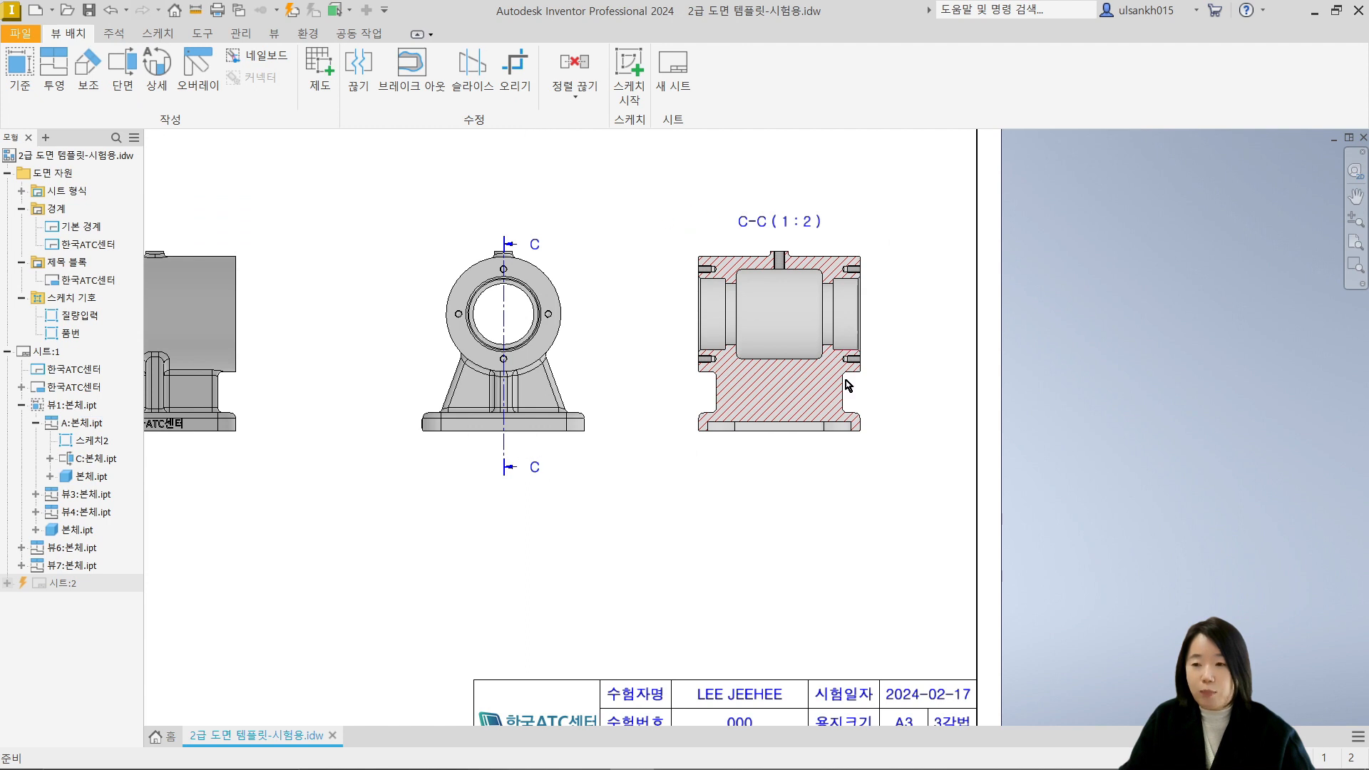
# Lengthen section line C well above view A's top boss, and pull its upper end back slightly towards the boss
pyautogui.scroll(3, 492, 251)
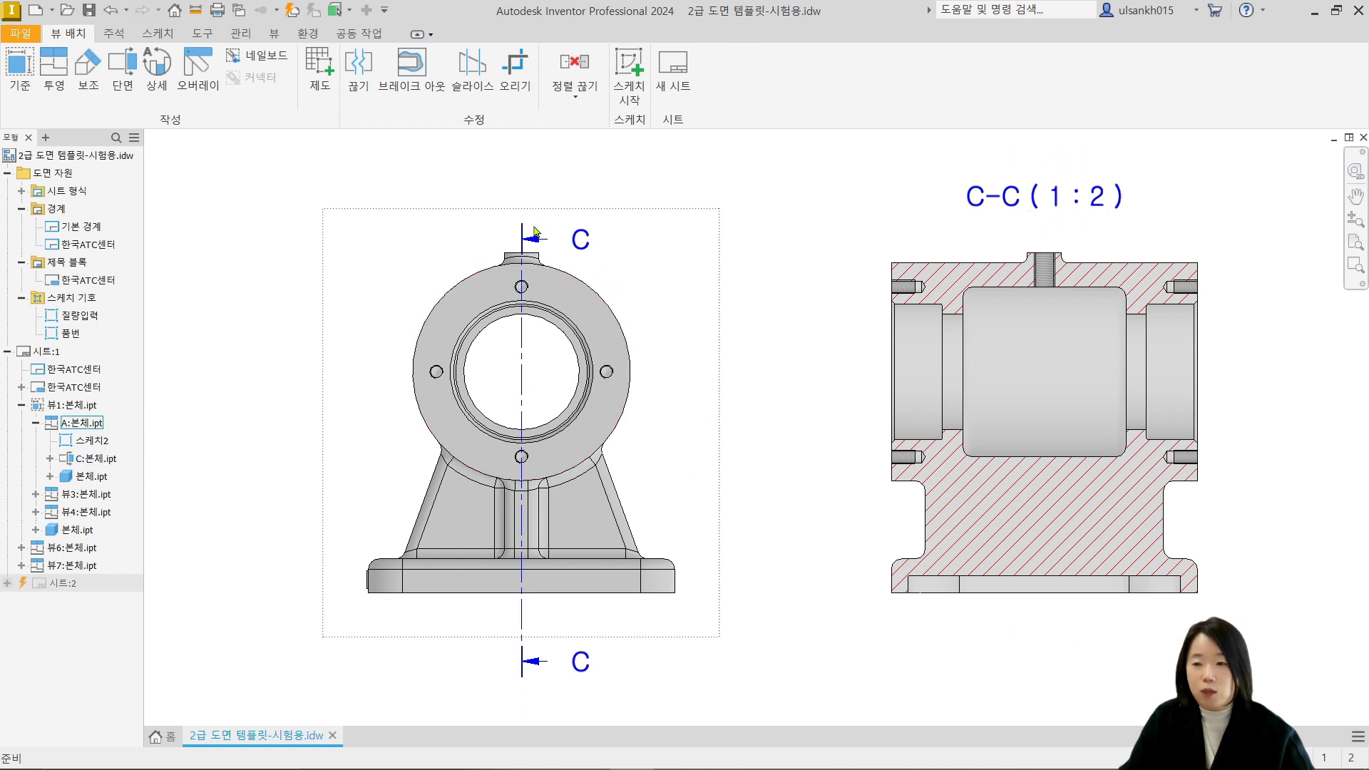
pyautogui.moveTo(522, 223); pyautogui.dragTo(522, 183)
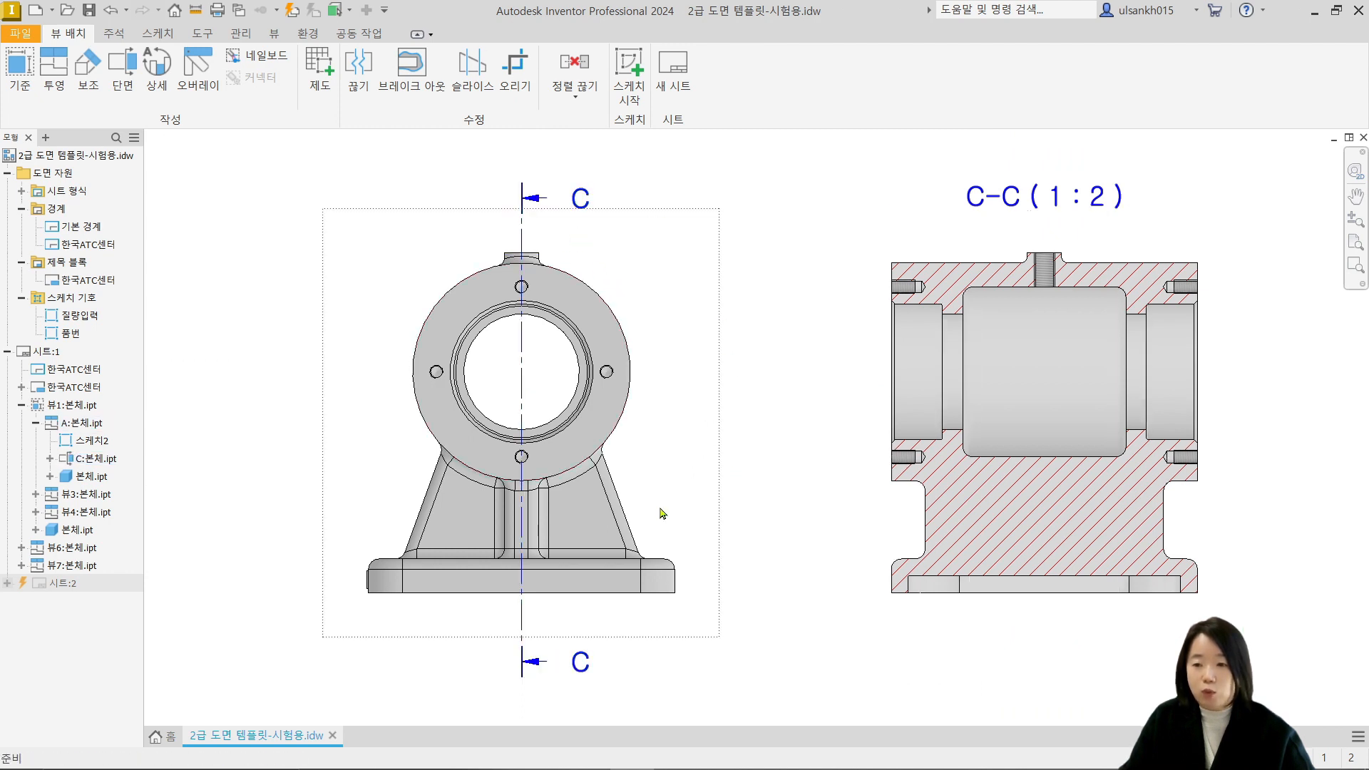
pyautogui.moveTo(522, 676)
pyautogui.mouseDown()
pyautogui.moveTo(553, 681)
pyautogui.moveTo(523, 676)
pyautogui.mouseUp()
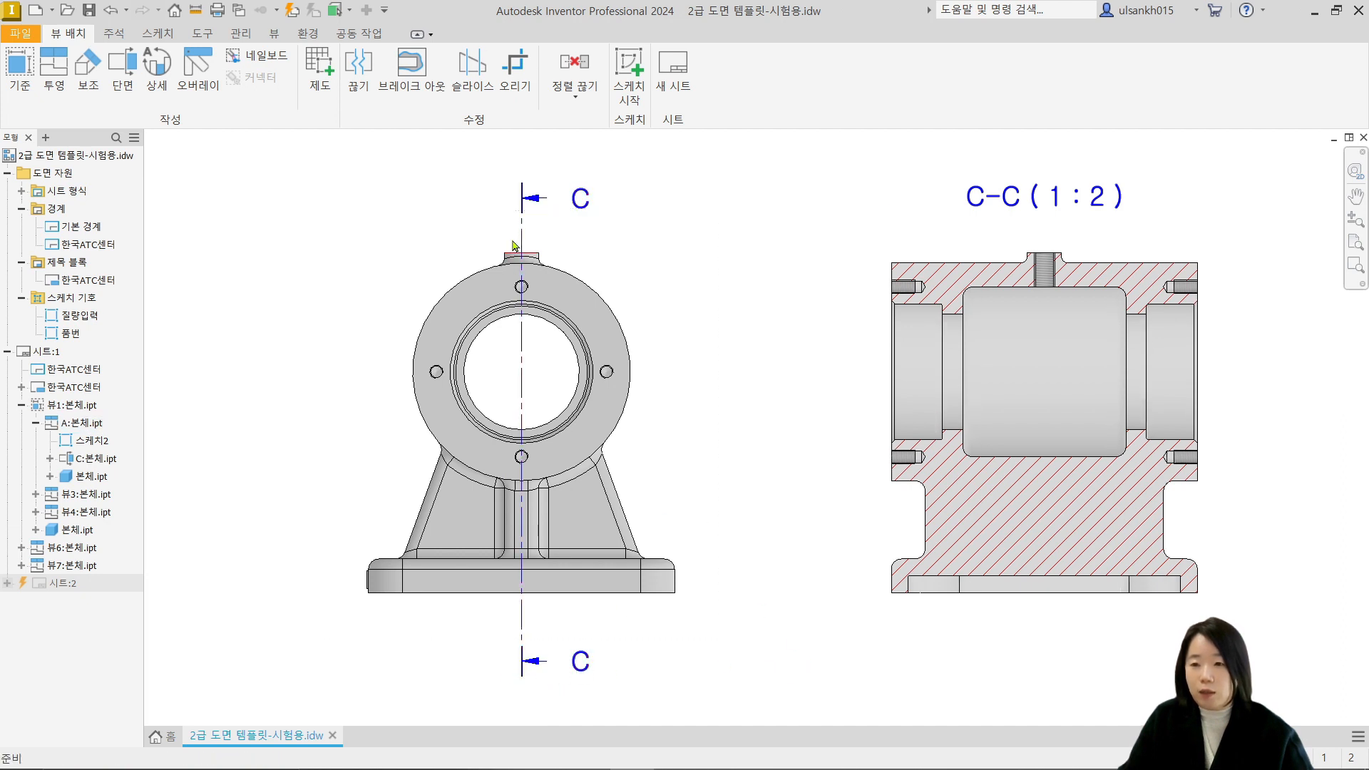
pyautogui.moveTo(524, 183)
pyautogui.mouseDown()
pyautogui.moveTo(525, 157)
pyautogui.moveTo(523, 200)
pyautogui.mouseUp()
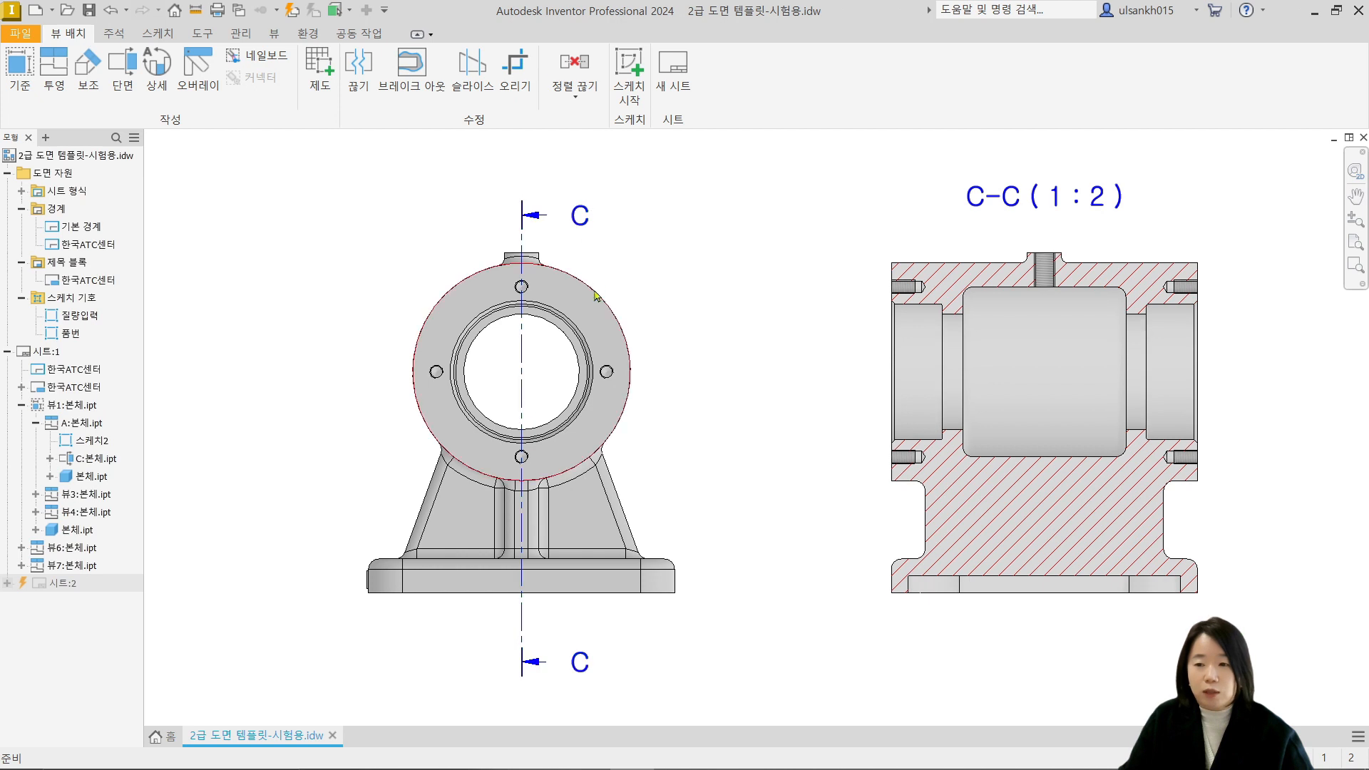
# Move the upper end of section line C down into view A's round flange for a partial cut, and extend it back above the top boss
pyautogui.scroll(3, 597, 264)
pyautogui.moveTo(464, 267)
pyautogui.mouseDown()
pyautogui.moveTo(454, 154)
pyautogui.moveTo(454, 272)
pyautogui.mouseUp()
pyautogui.scroll(-3, 750, 354)
pyautogui.moveTo(905, 400); pyautogui.dragTo(715, 406, button='middle')
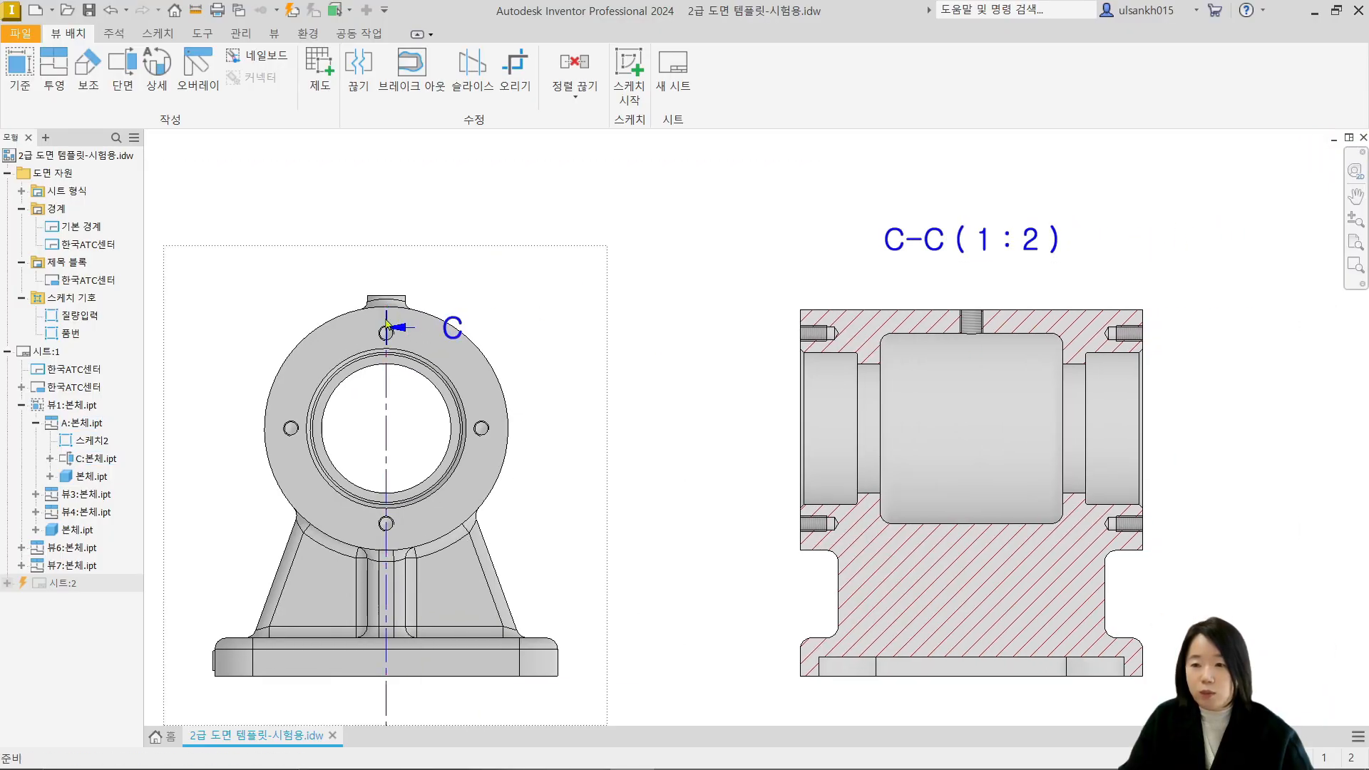
pyautogui.moveTo(385, 325)
pyautogui.mouseDown()
pyautogui.moveTo(391, 403)
pyautogui.moveTo(392, 298)
pyautogui.mouseUp()
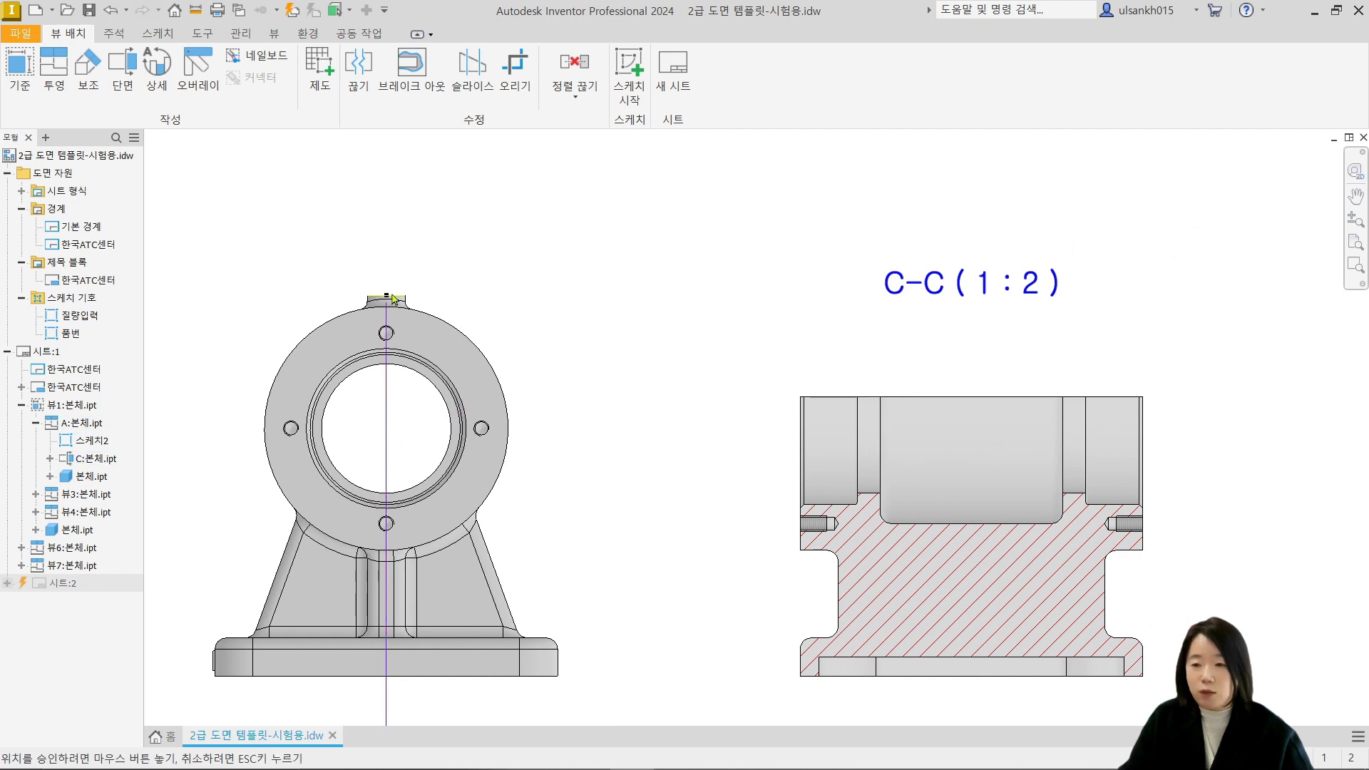
pyautogui.moveTo(394, 230); pyautogui.dragTo(395, 230)
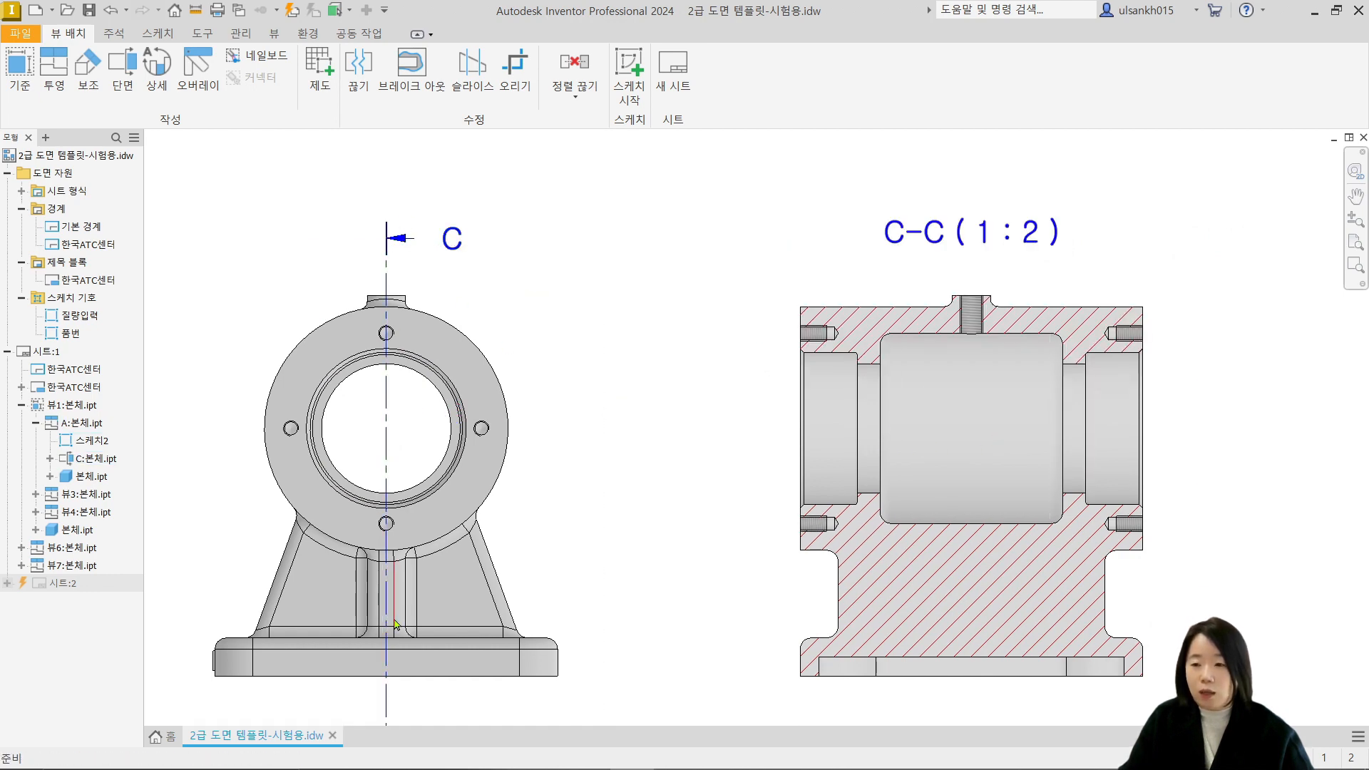
# Switch to the exam drawing 문제도면.pdf to examine section A-A with its cutting line through the support, and return to the Inventor drawing
pyautogui.scroll(-3, 457, 555)
pyautogui.moveTo(456, 550); pyautogui.dragTo(536, 483, button='middle')
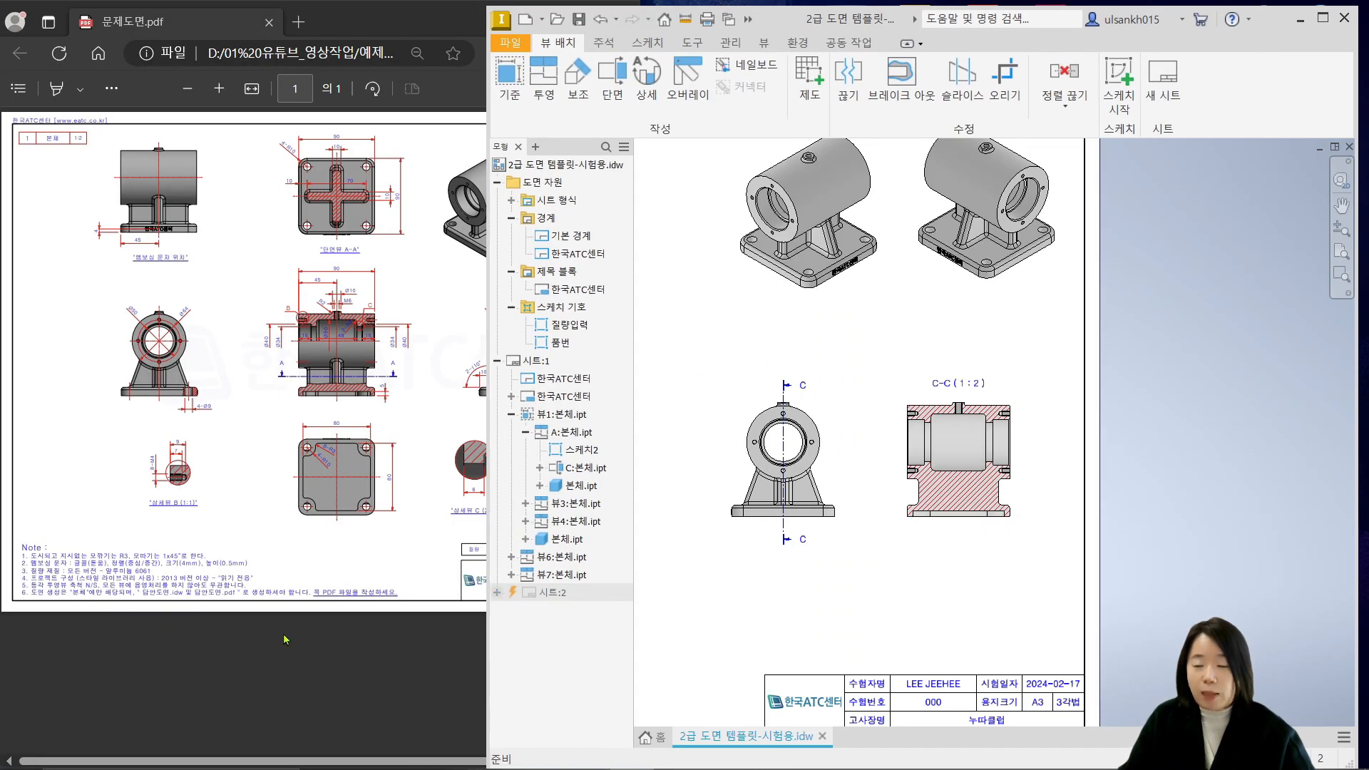
pyautogui.keyDown('ctrl'); pyautogui.scroll(5, 345, 328); pyautogui.keyUp('ctrl')
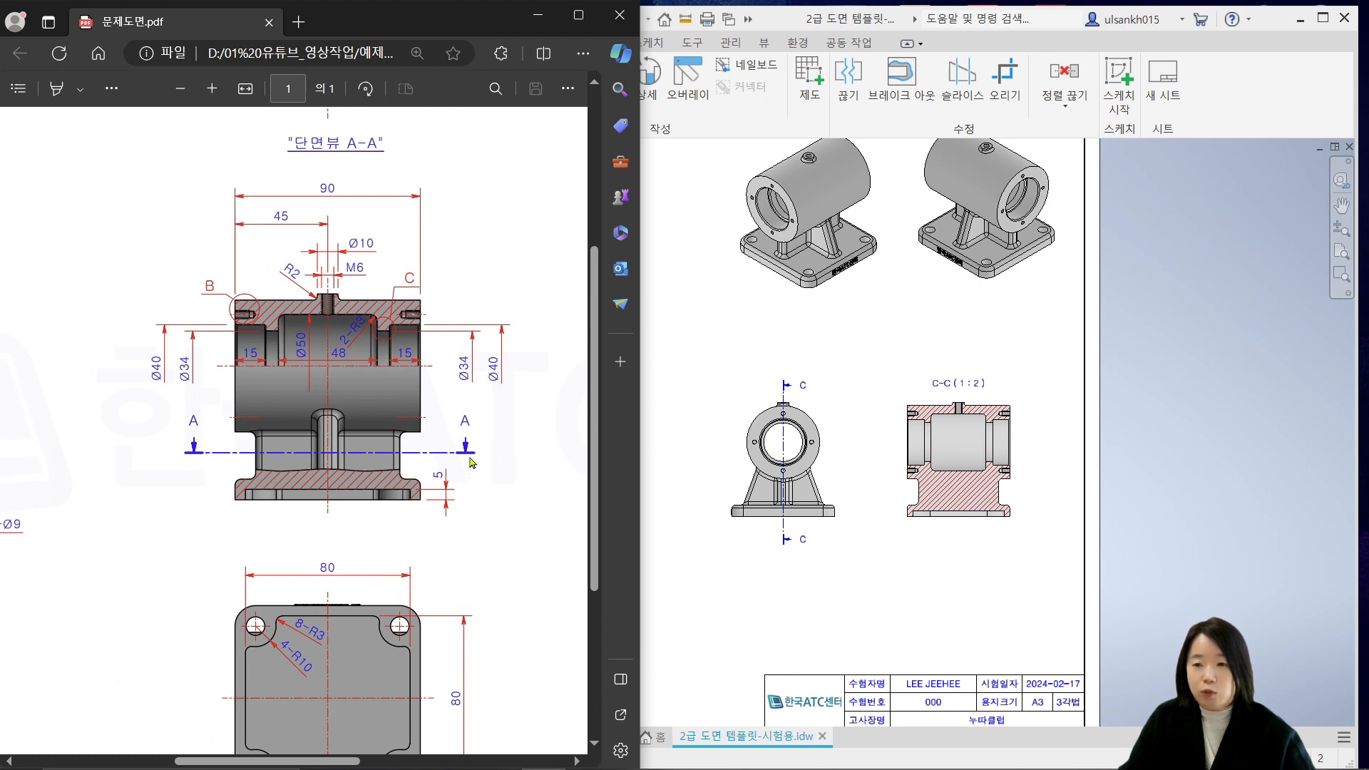
pyautogui.scroll(4, 470, 463)
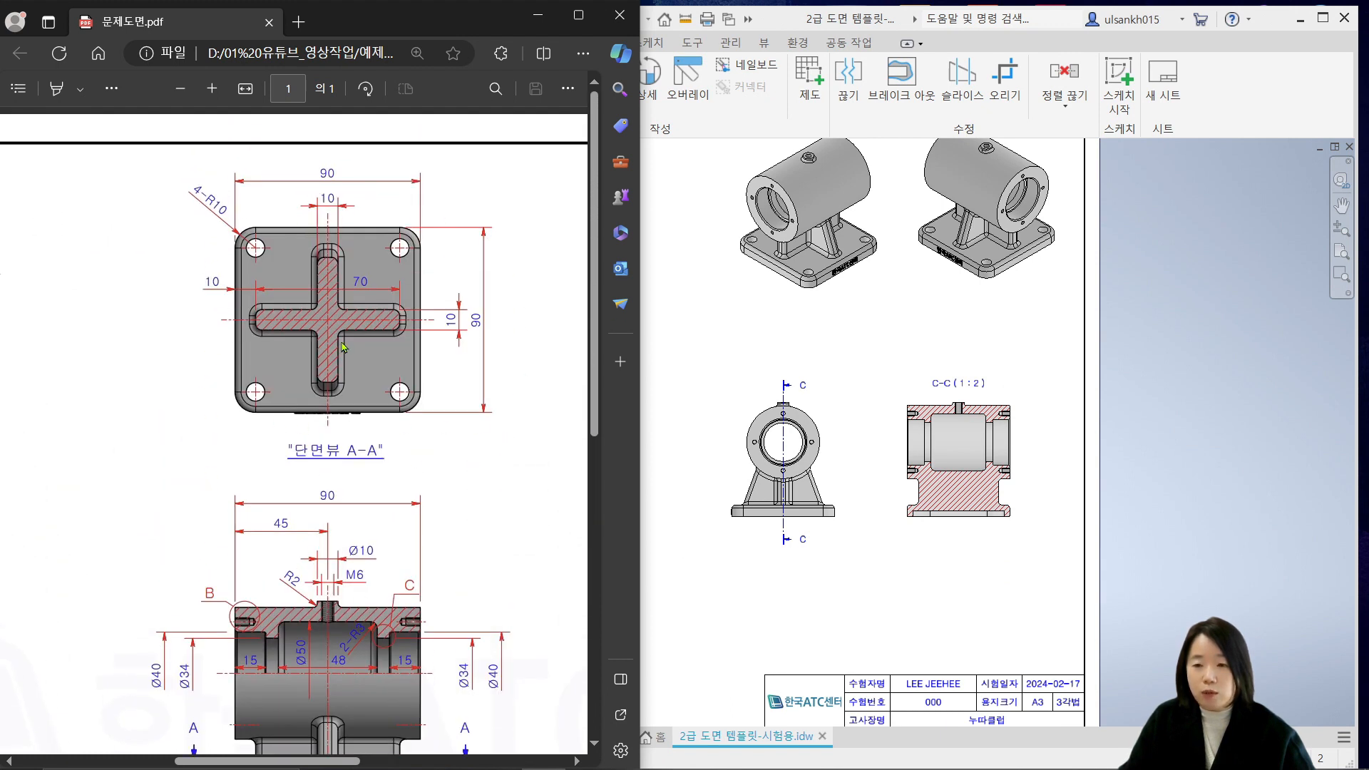
pyautogui.keyDown('ctrl'); pyautogui.scroll(1, 343, 311); pyautogui.keyUp('ctrl')
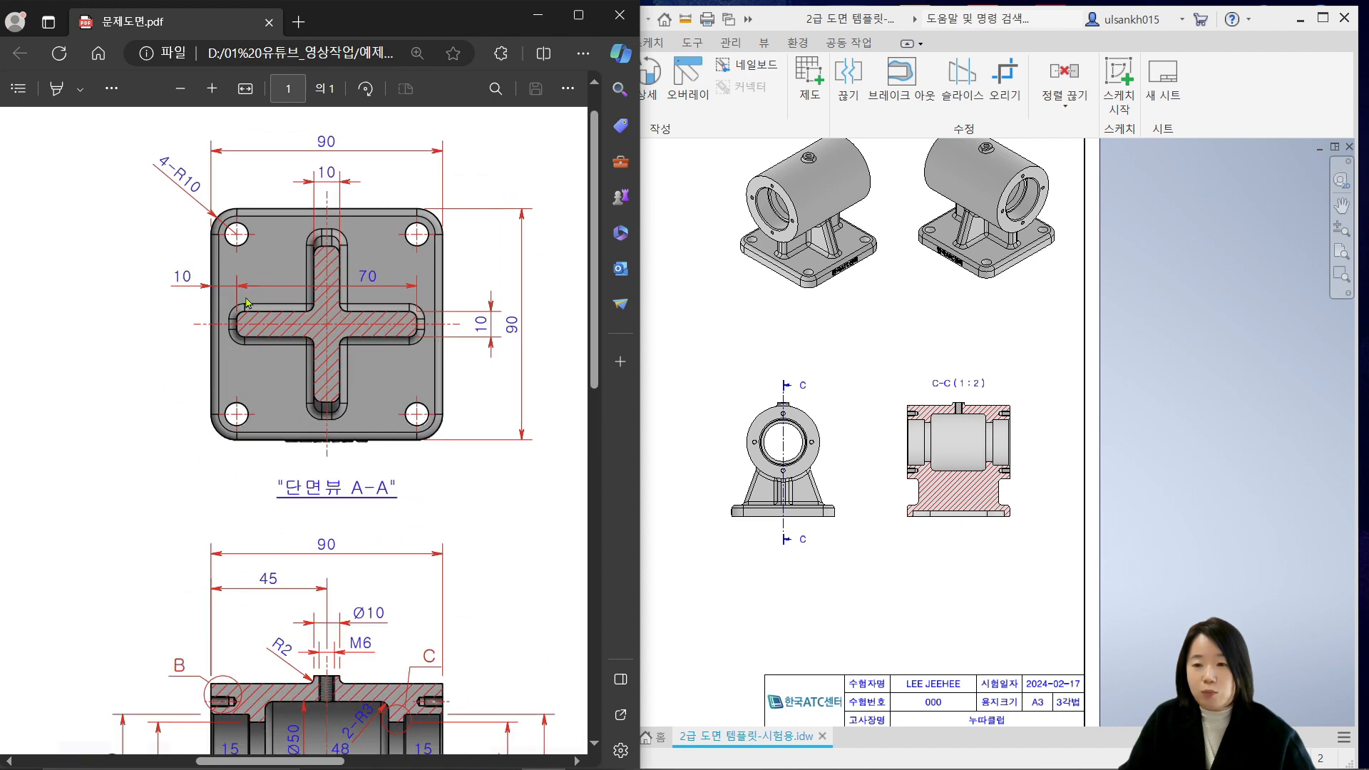
pyautogui.click(864, 584)
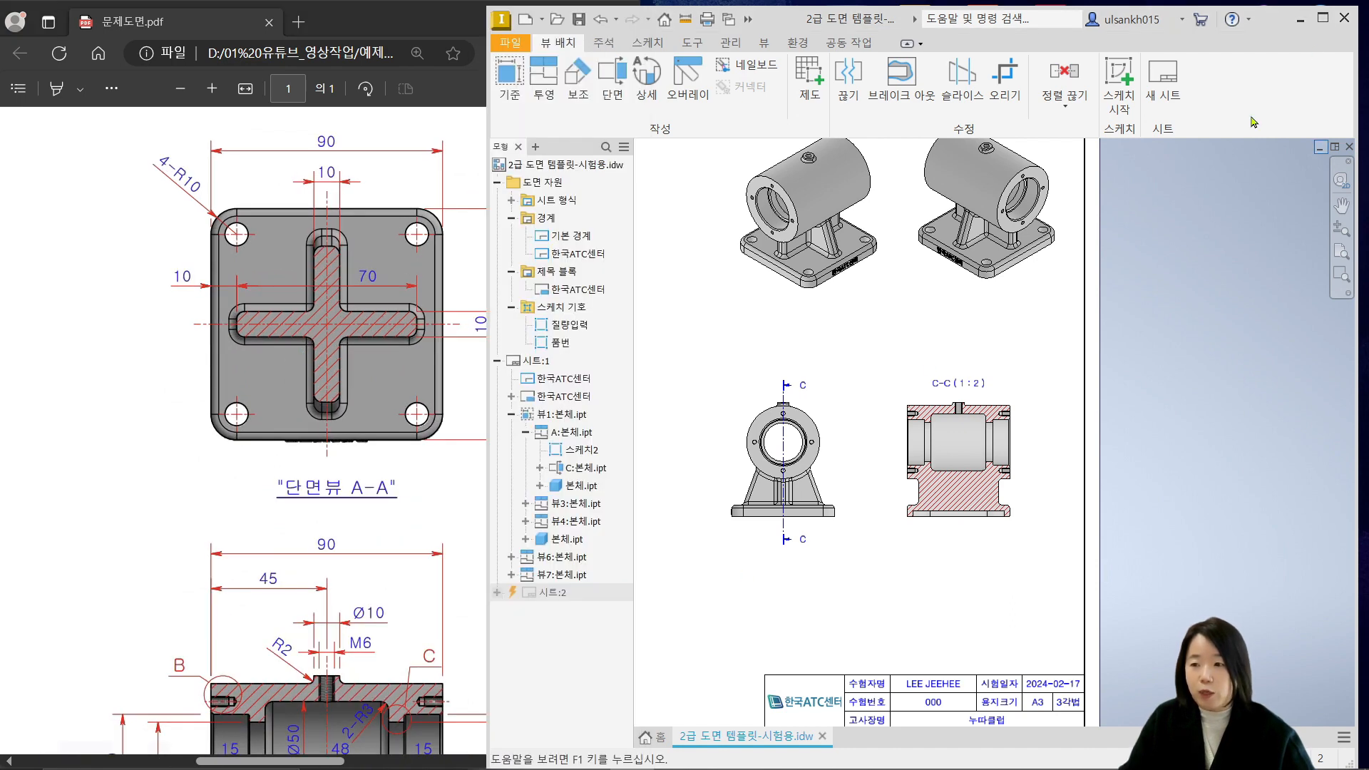
# Delete the section view C-C from the sheet
pyautogui.scroll(-2, 920, 392)
pyautogui.click(978, 392)
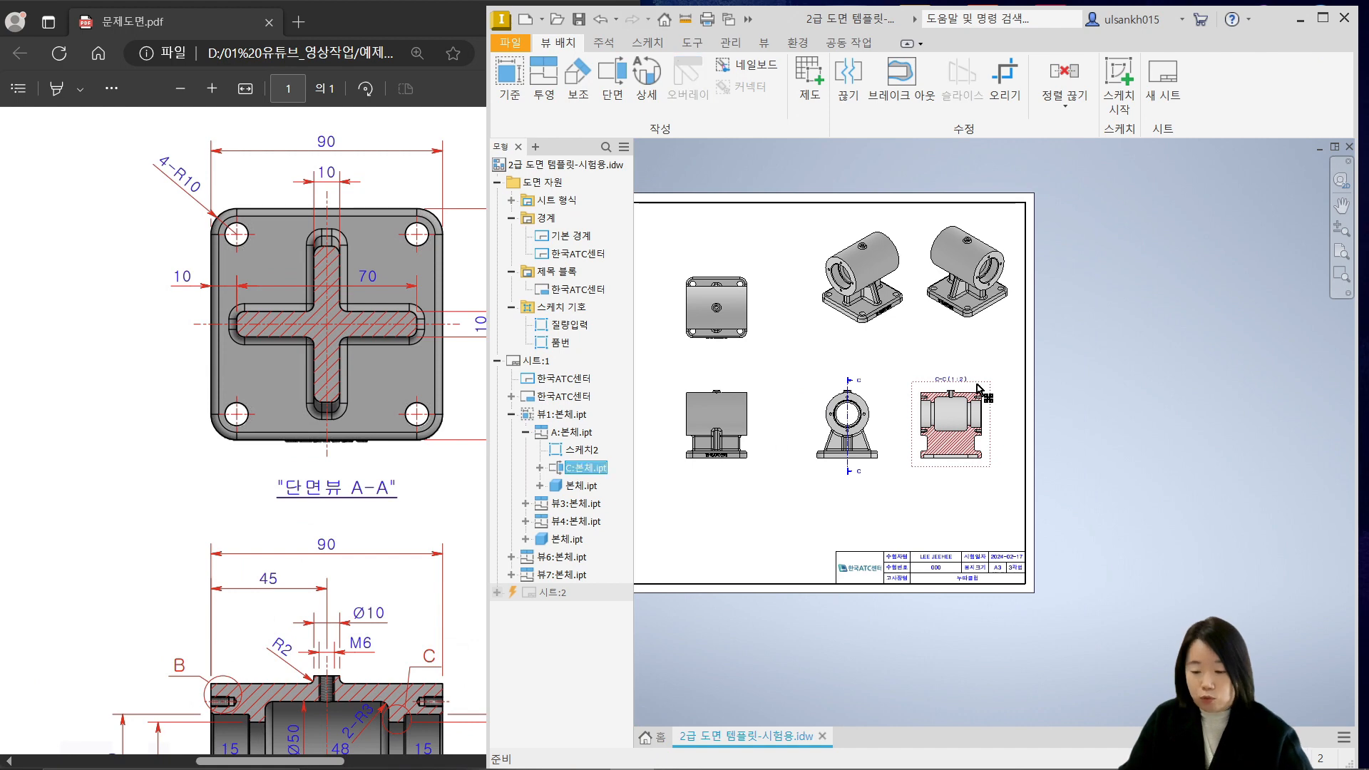
pyautogui.press('Delete')
pyautogui.click(902, 435)
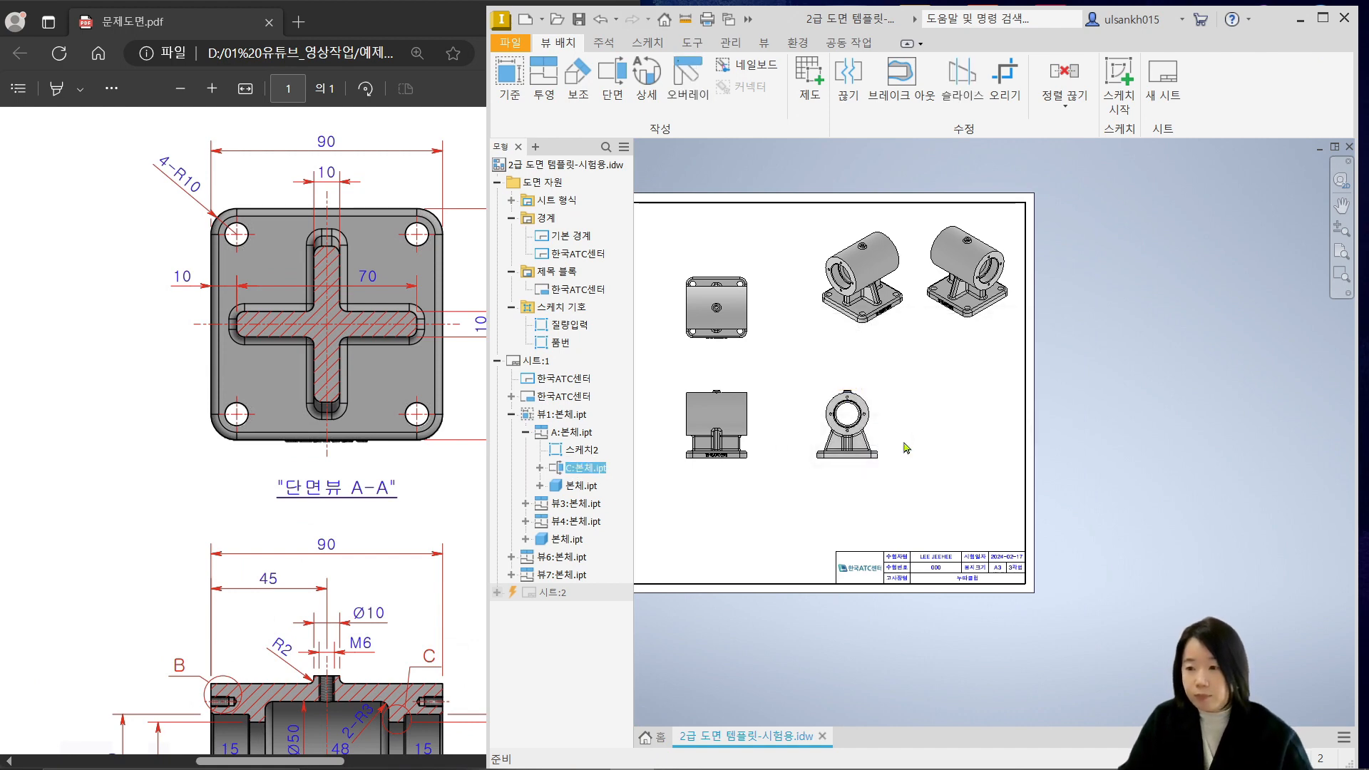
# Delete the top view above the front view from the sheet
pyautogui.scroll(3, 912, 369)
pyautogui.scroll(3, 907, 364)
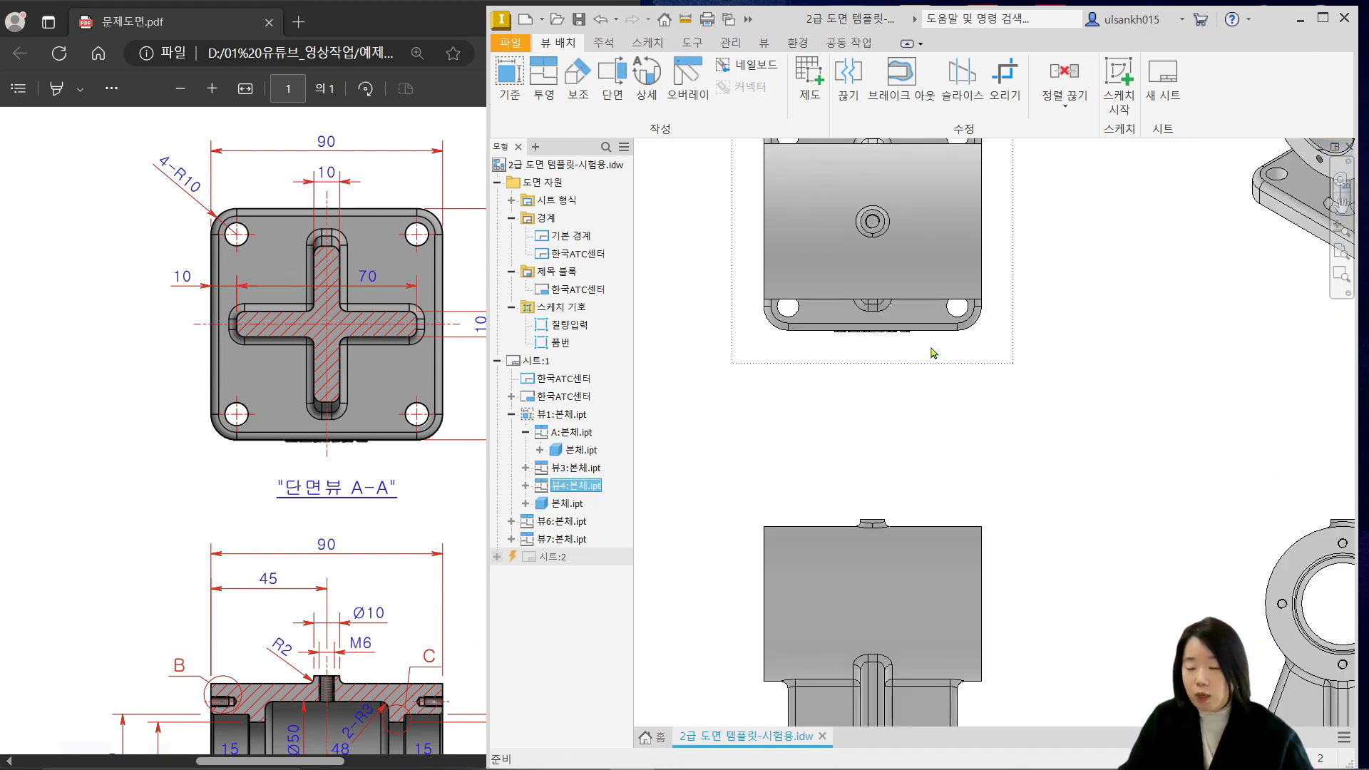
pyautogui.moveTo(932, 348); pyautogui.dragTo(932, 454, button='middle')
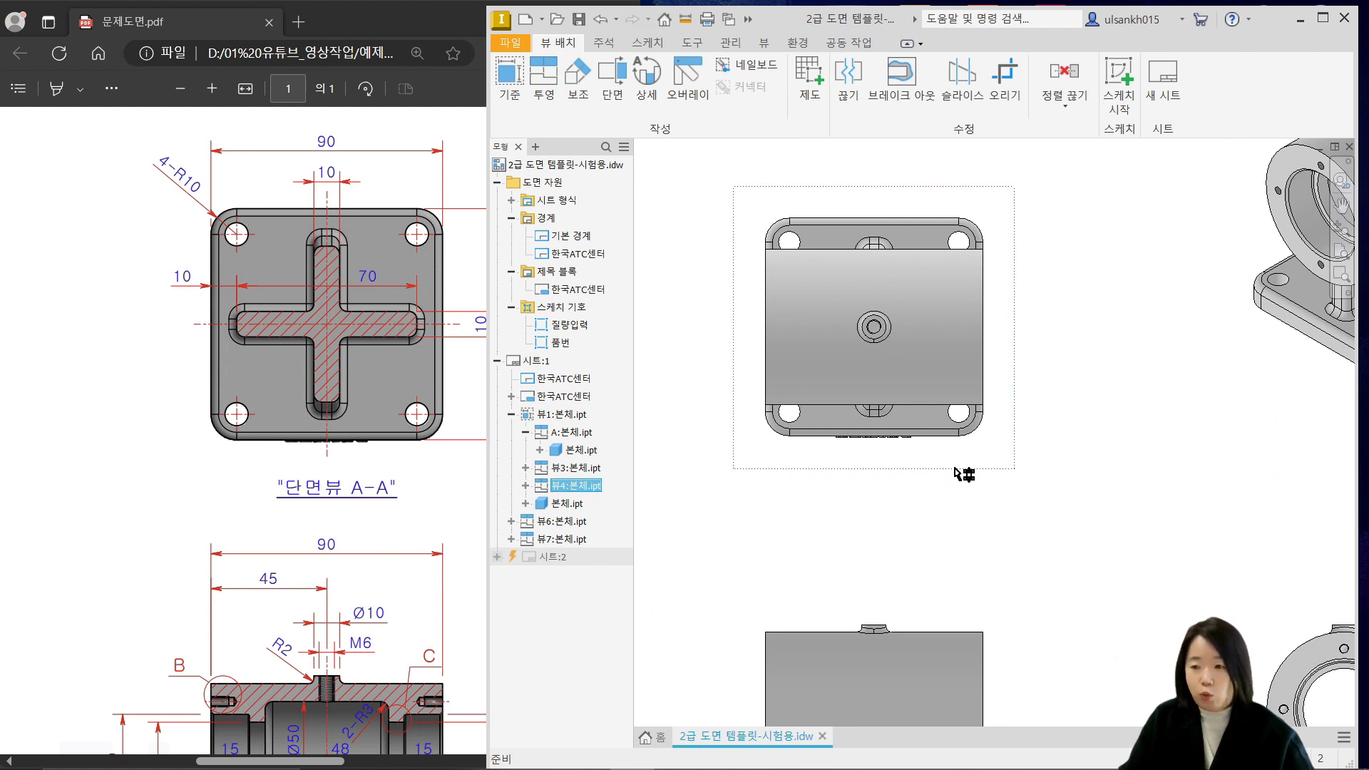
pyautogui.press('Delete')
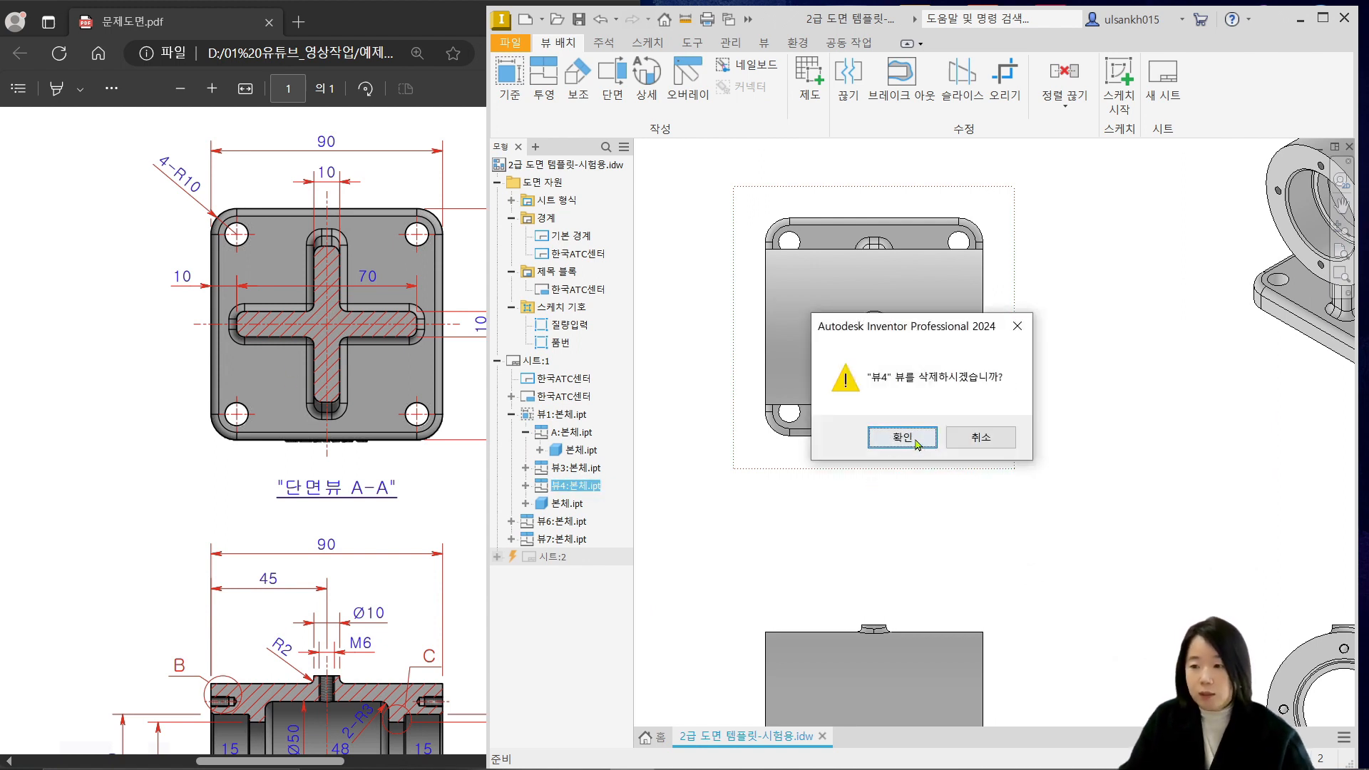
pyautogui.click(906, 437)
# Create section view A-A at scale 1:2 from a horizontal line across the front view's support ribs, placing it above the front view
pyautogui.scroll(-5, 919, 442)
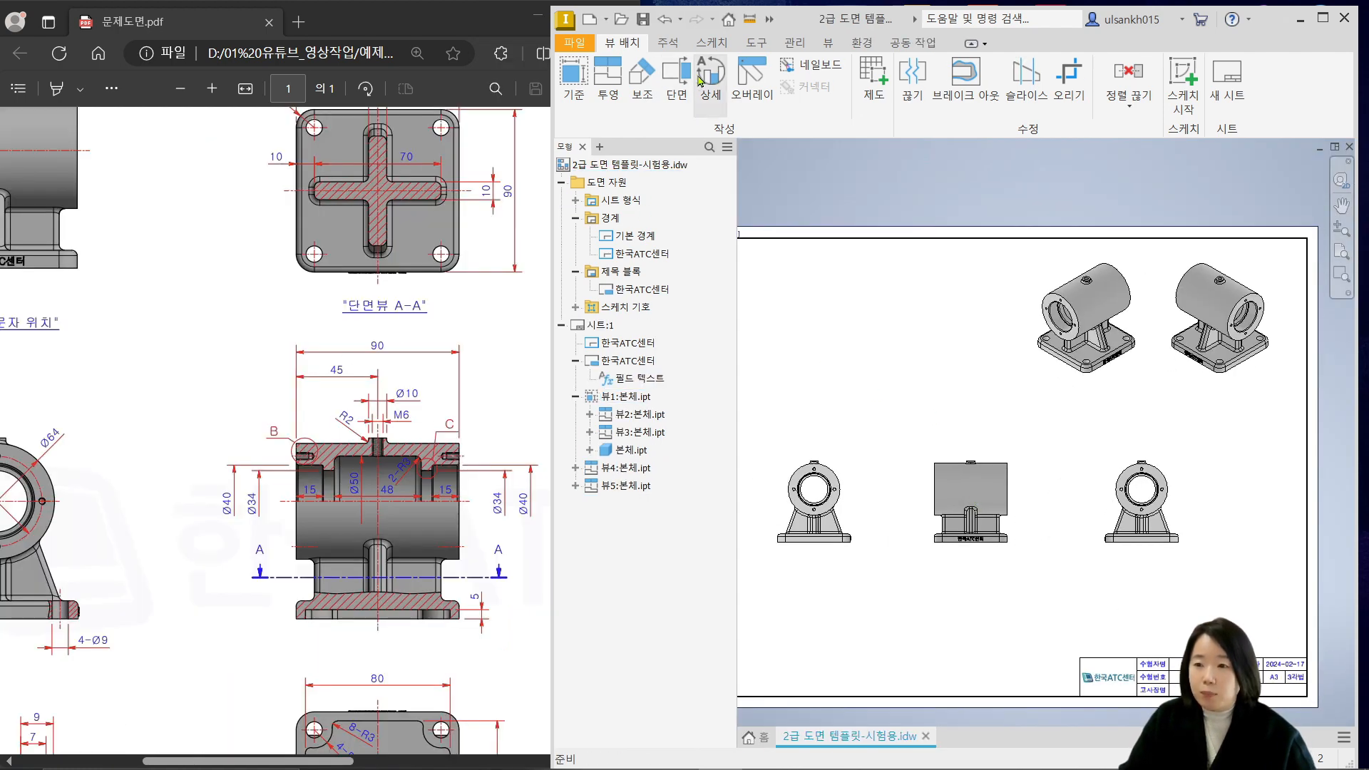
pyautogui.click(676, 79)
pyautogui.click(974, 477)
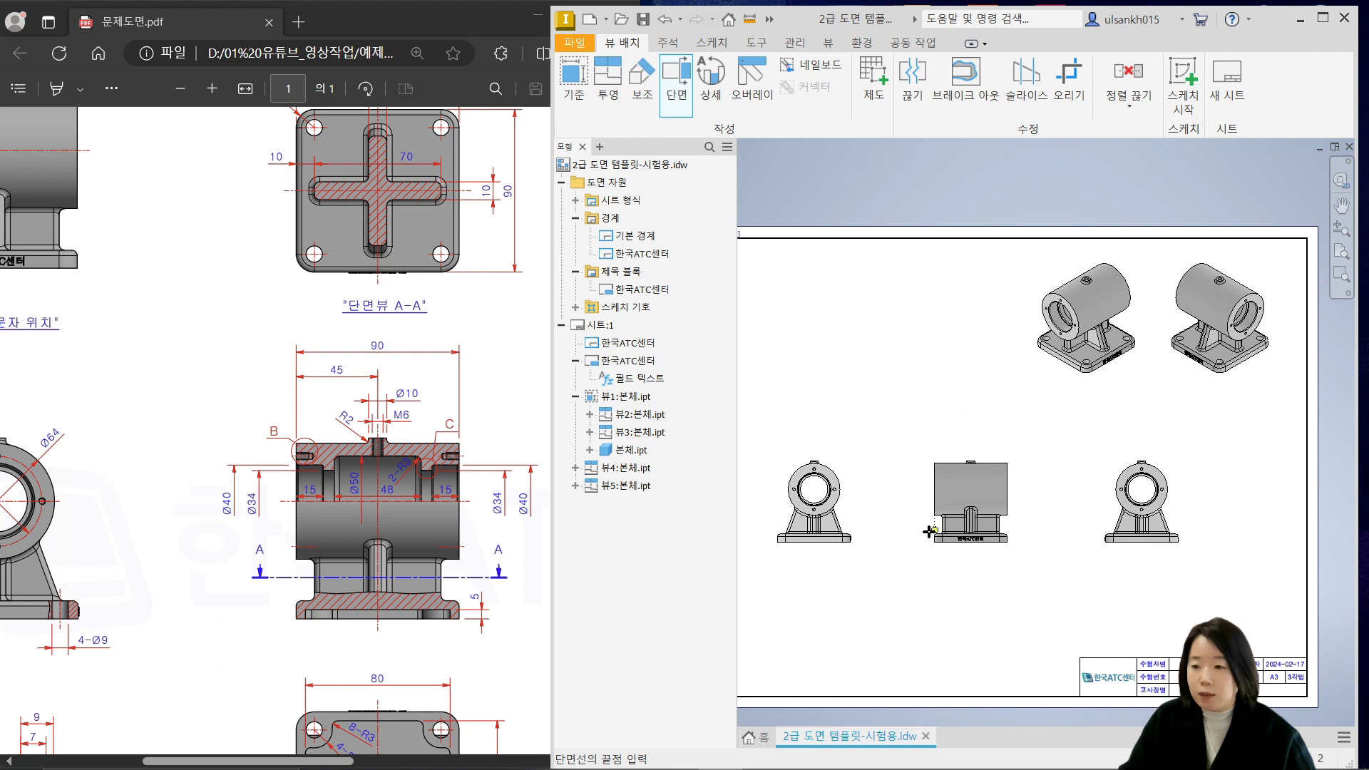
pyautogui.scroll(5, 927, 531)
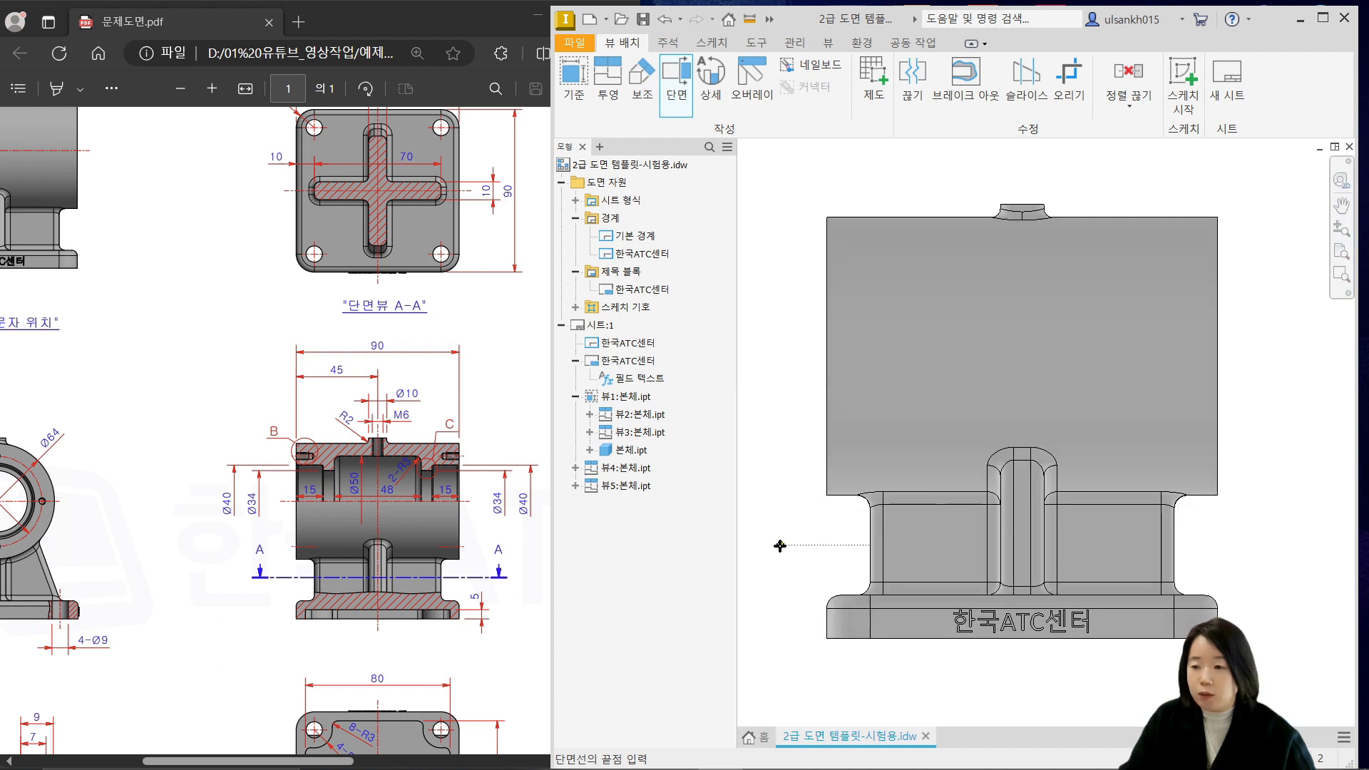
pyautogui.click(776, 547)
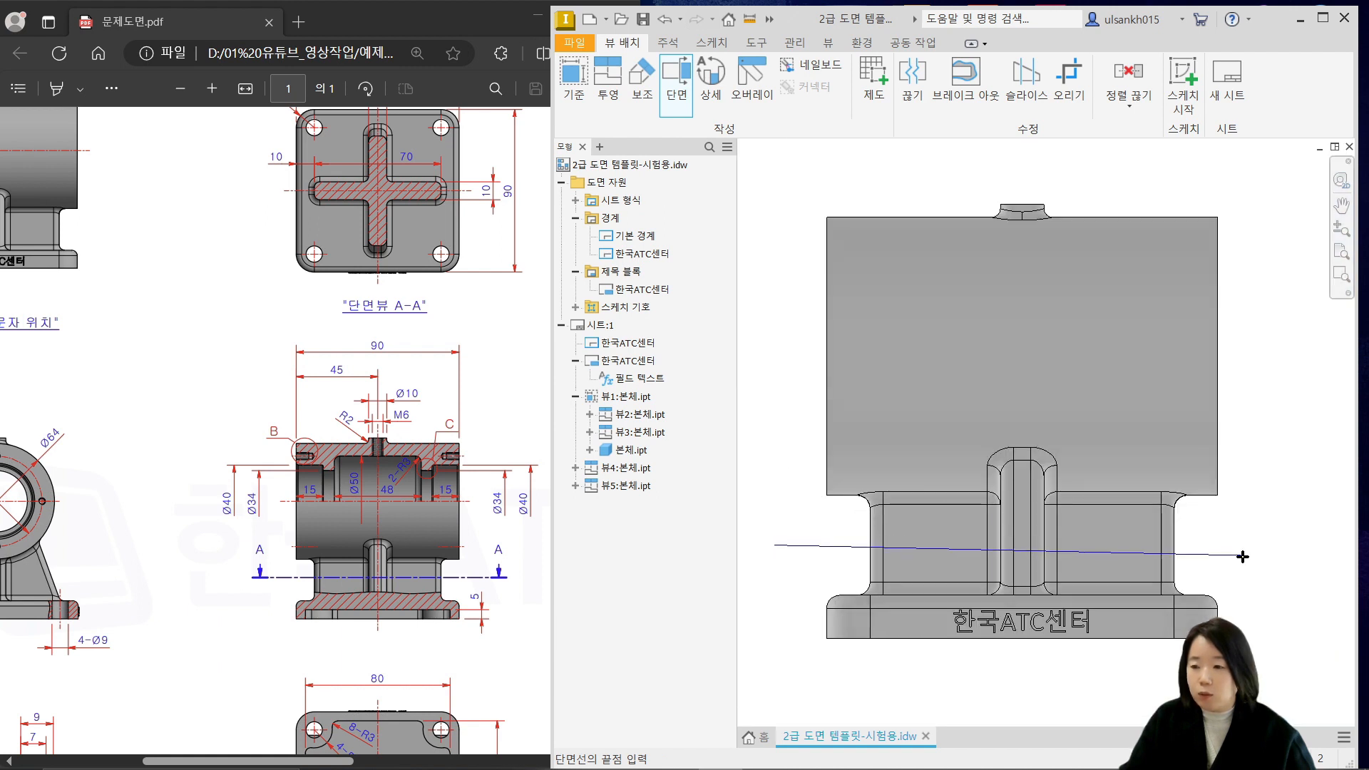
pyautogui.click(1277, 546)
pyautogui.scroll(-5, 1283, 438)
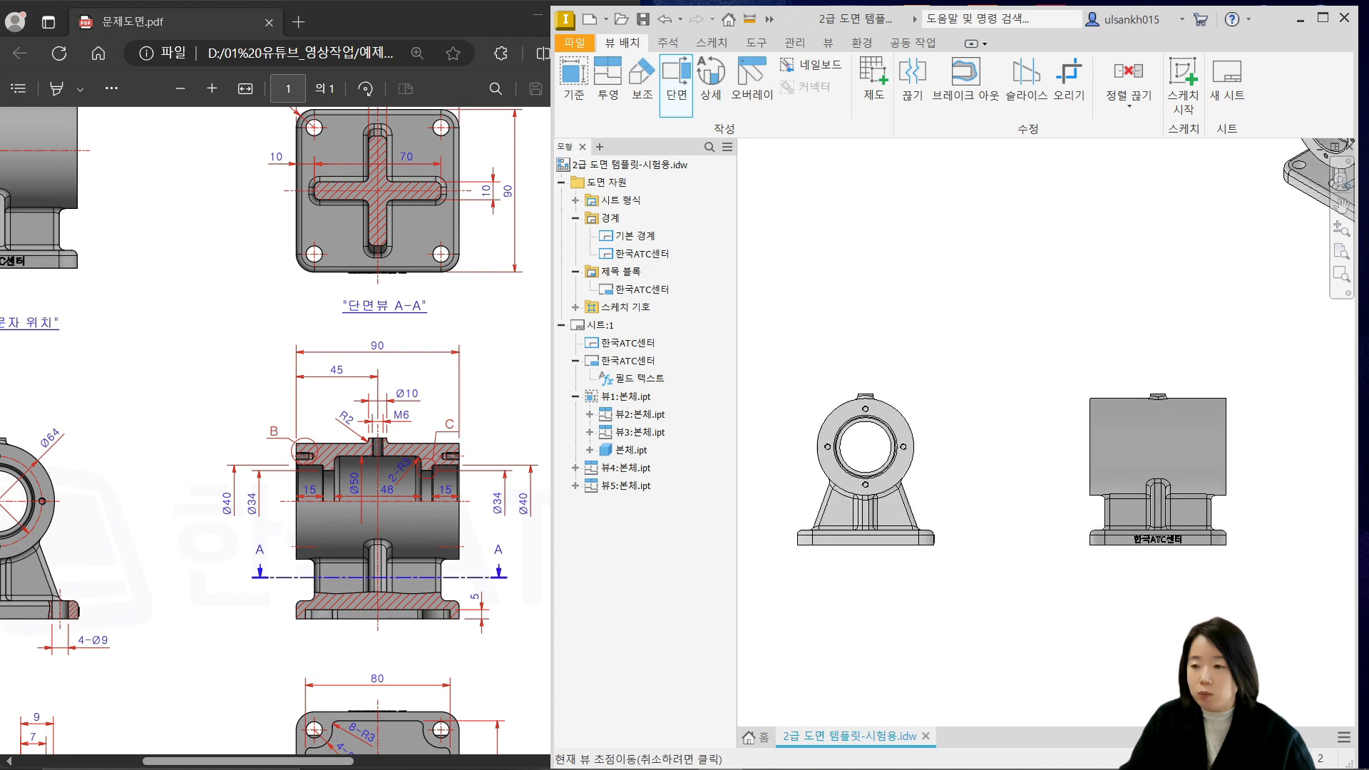
pyautogui.rightClick(1240, 404)
pyautogui.click(1293, 412)
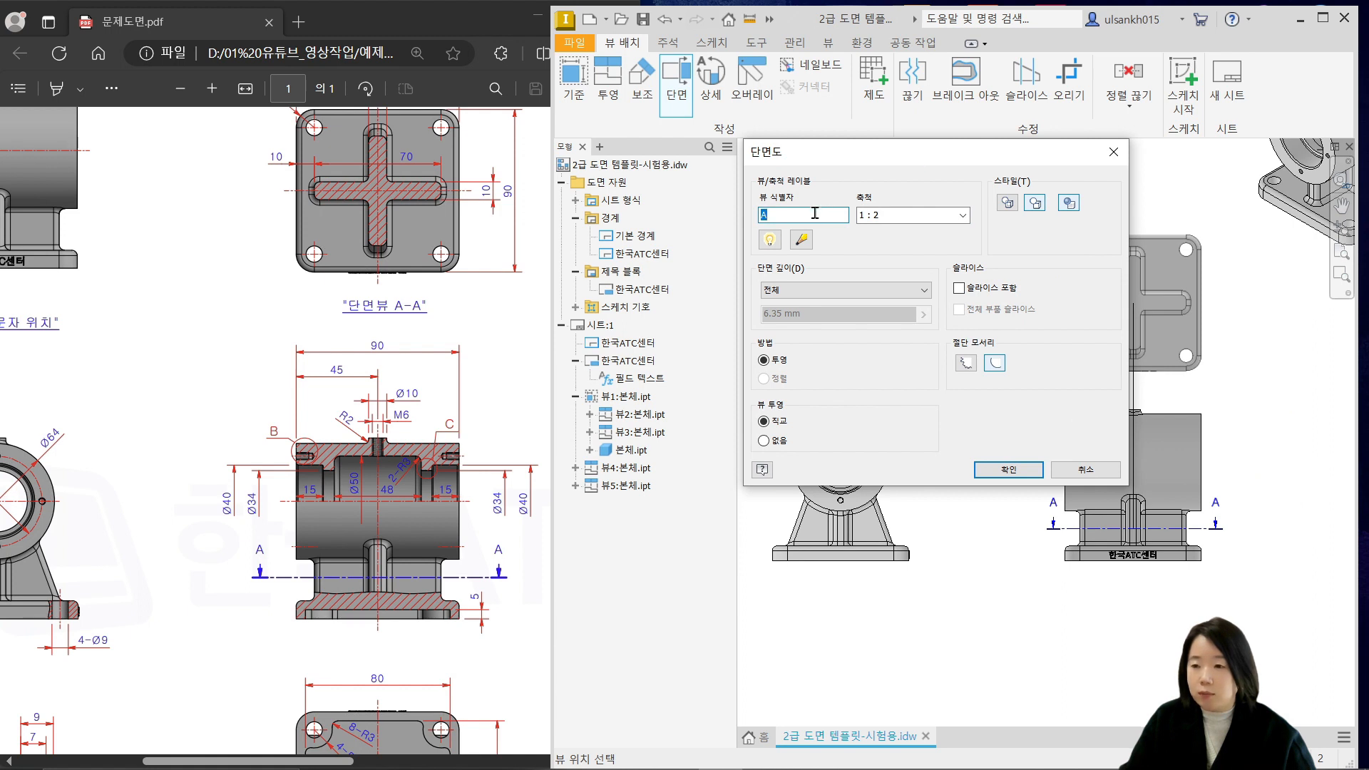
pyautogui.moveTo(907, 152); pyautogui.dragTo(618, 156)
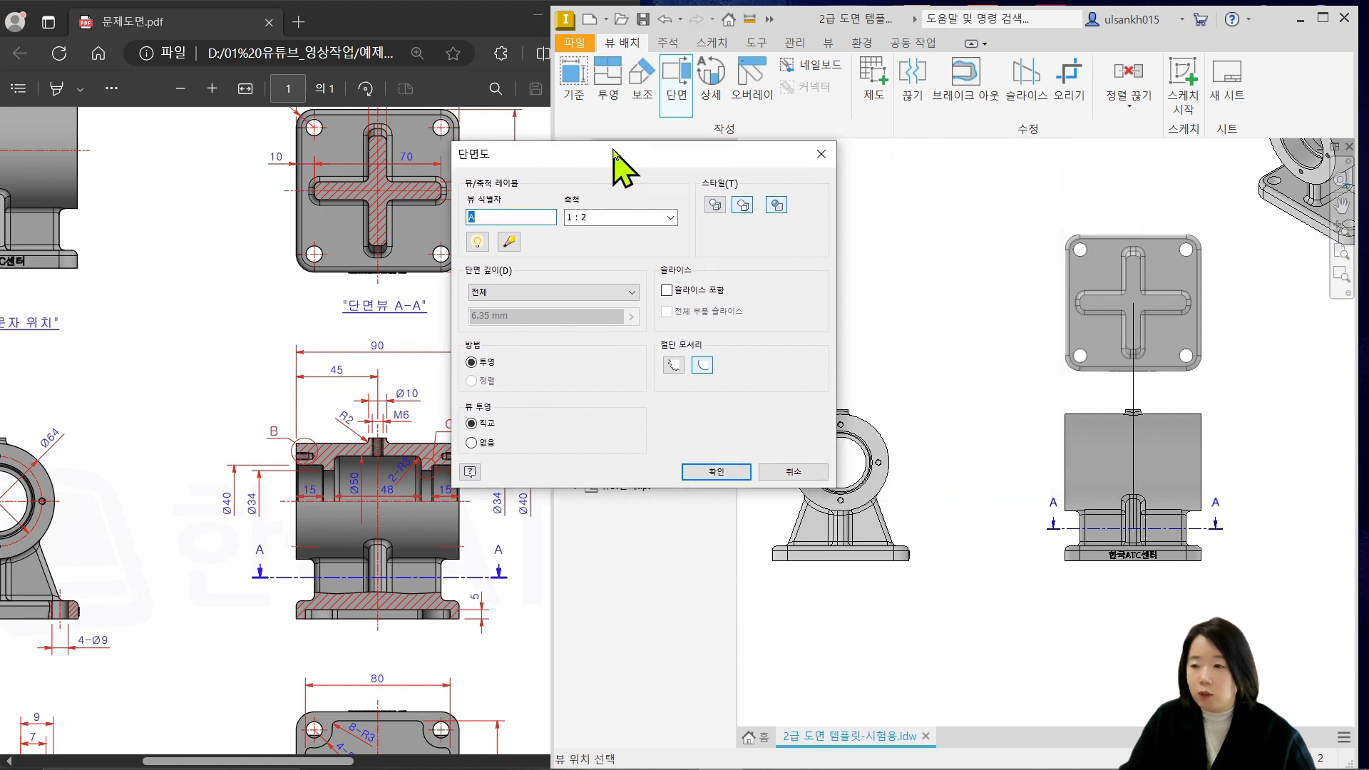
pyautogui.click(1085, 414)
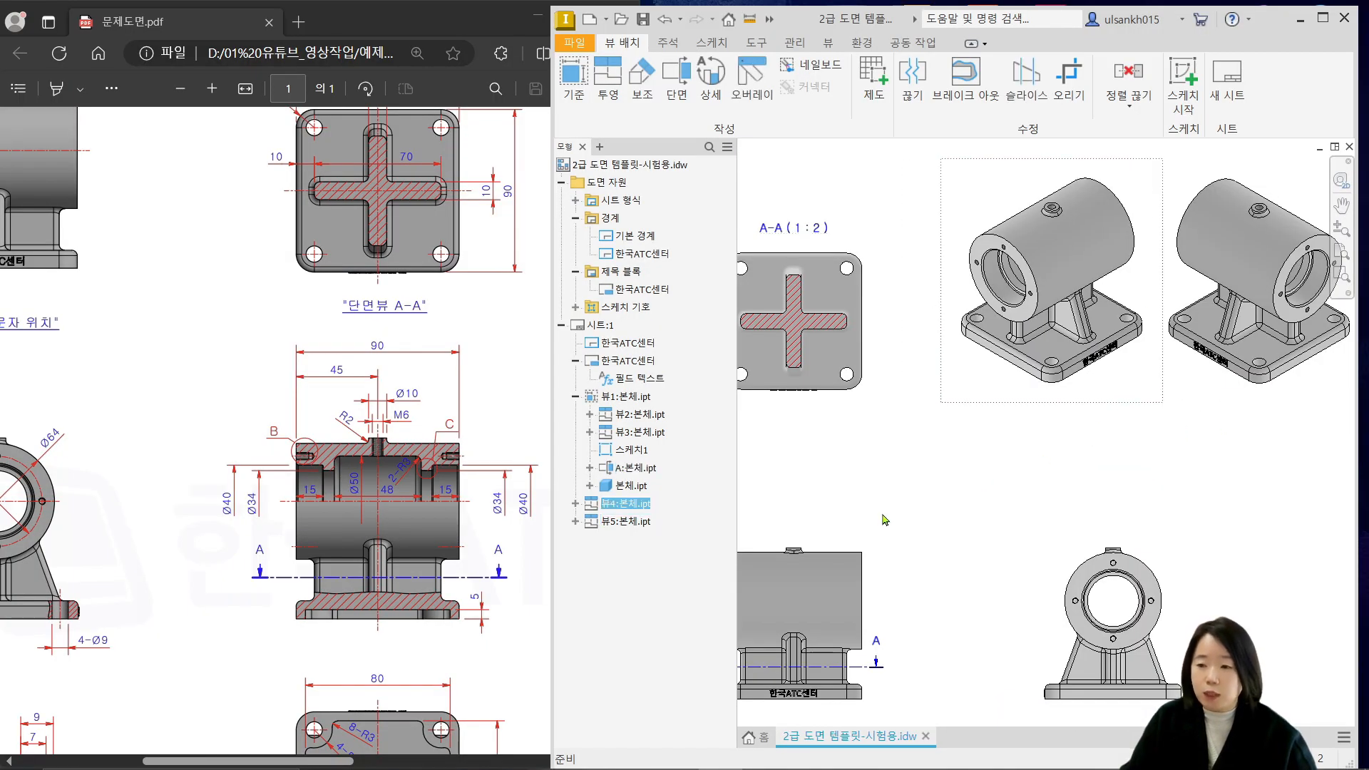
# Compare the edges in section view A-A and the front view with 단면뷰 A-A in the exam drawing 문제도면.pdf
pyautogui.scroll(-2, 887, 520)
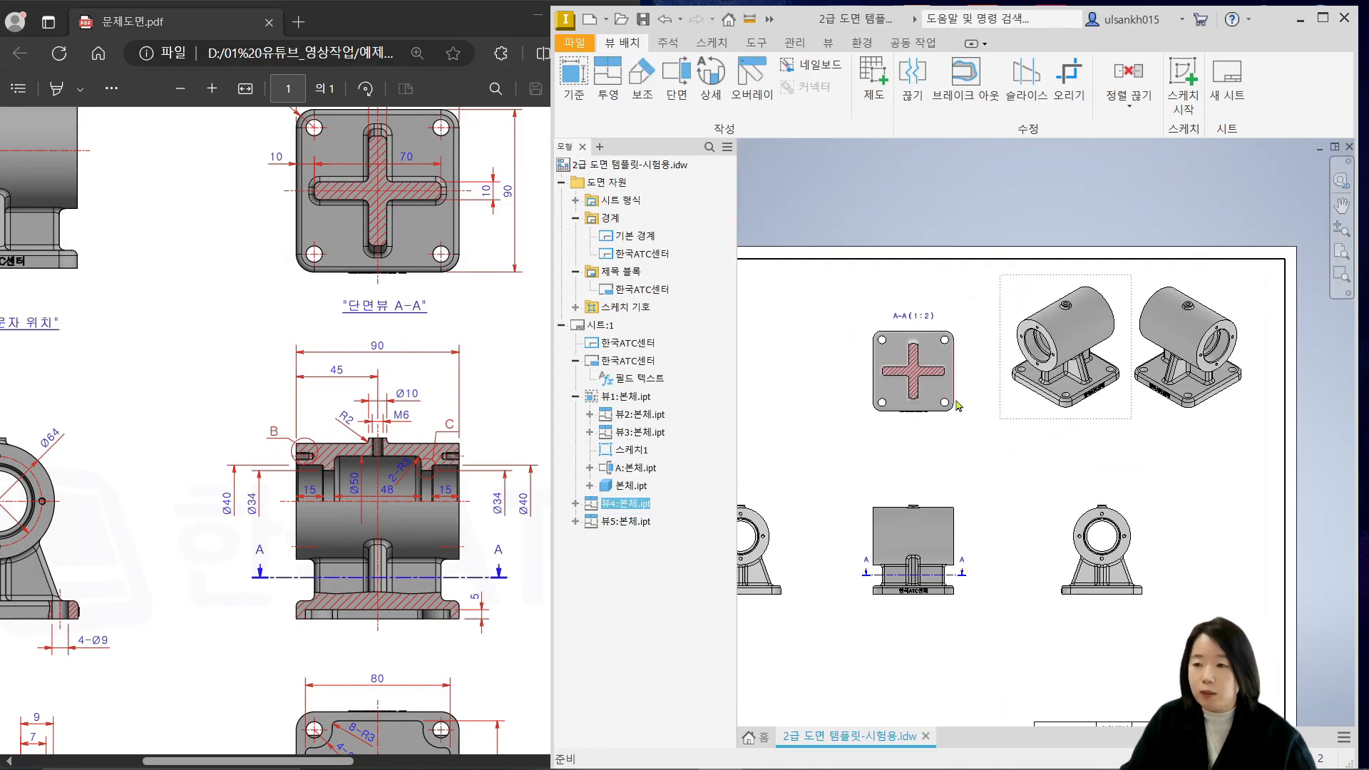
pyautogui.scroll(2, 871, 292)
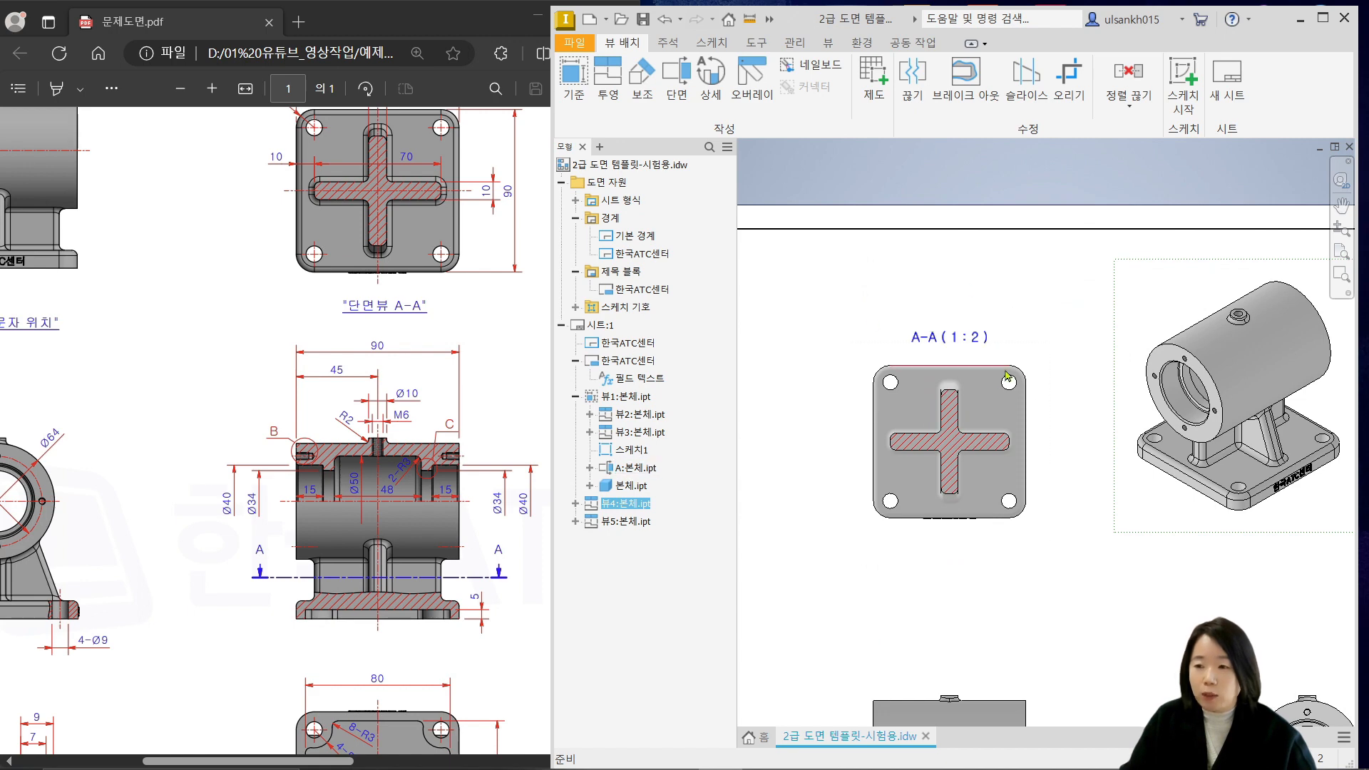
pyautogui.click(465, 351)
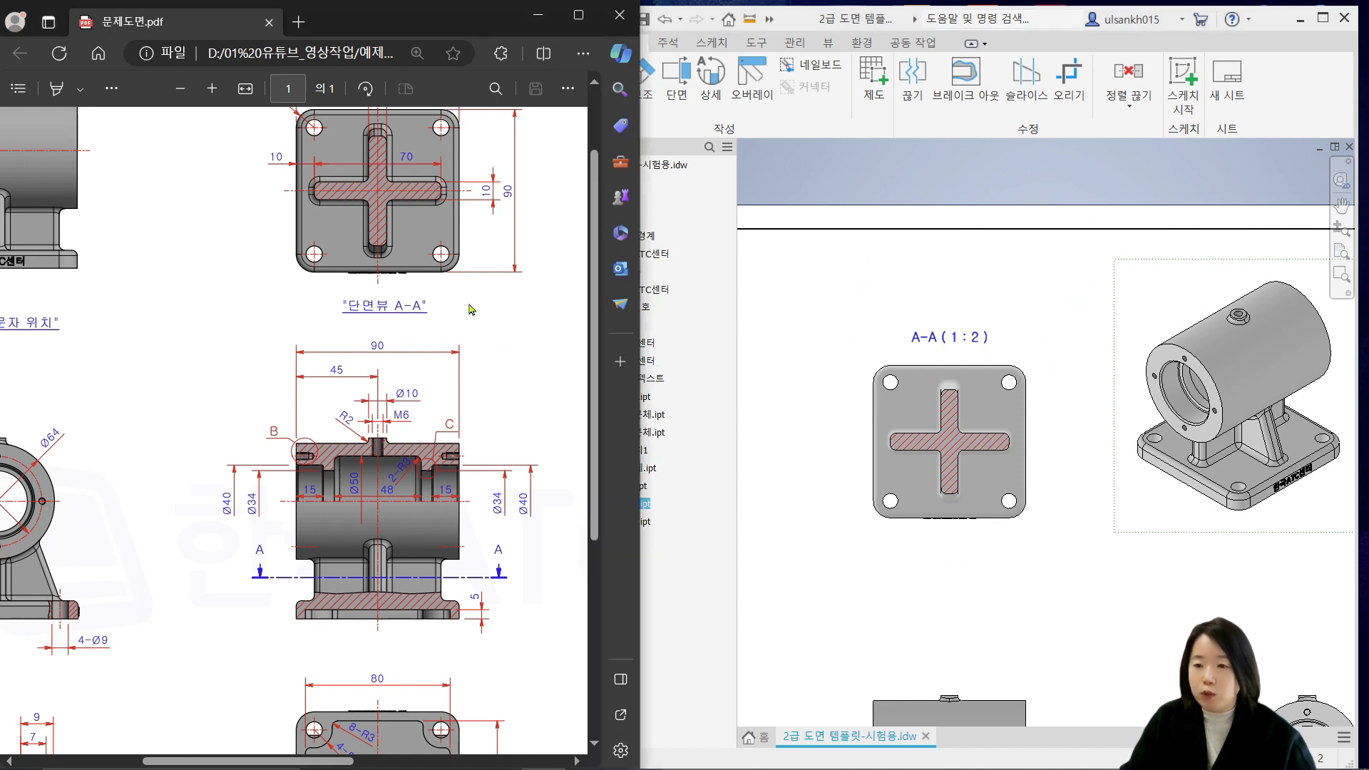
pyautogui.scroll(1, 469, 299)
pyautogui.keyDown('ctrl'); pyautogui.scroll(2, 445, 259); pyautogui.keyUp('ctrl')
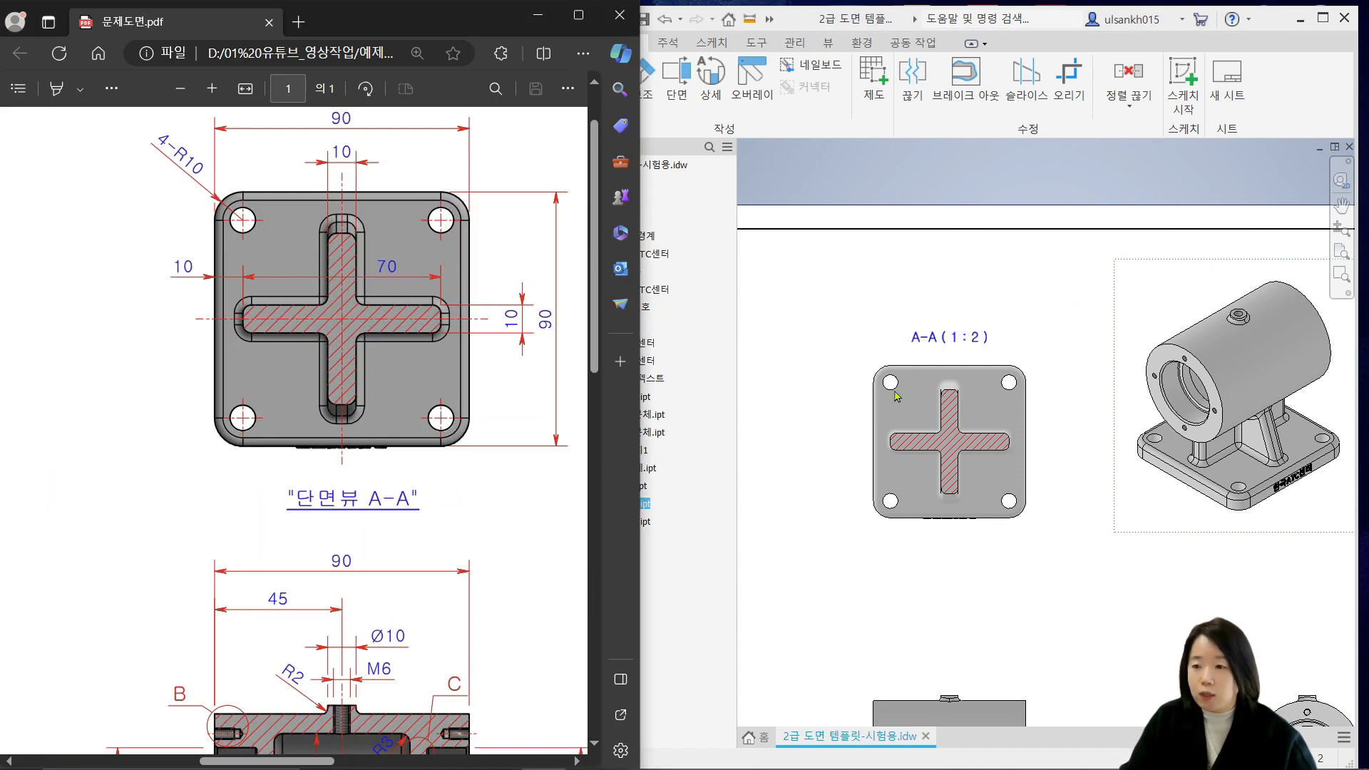
pyautogui.scroll(5, 963, 420)
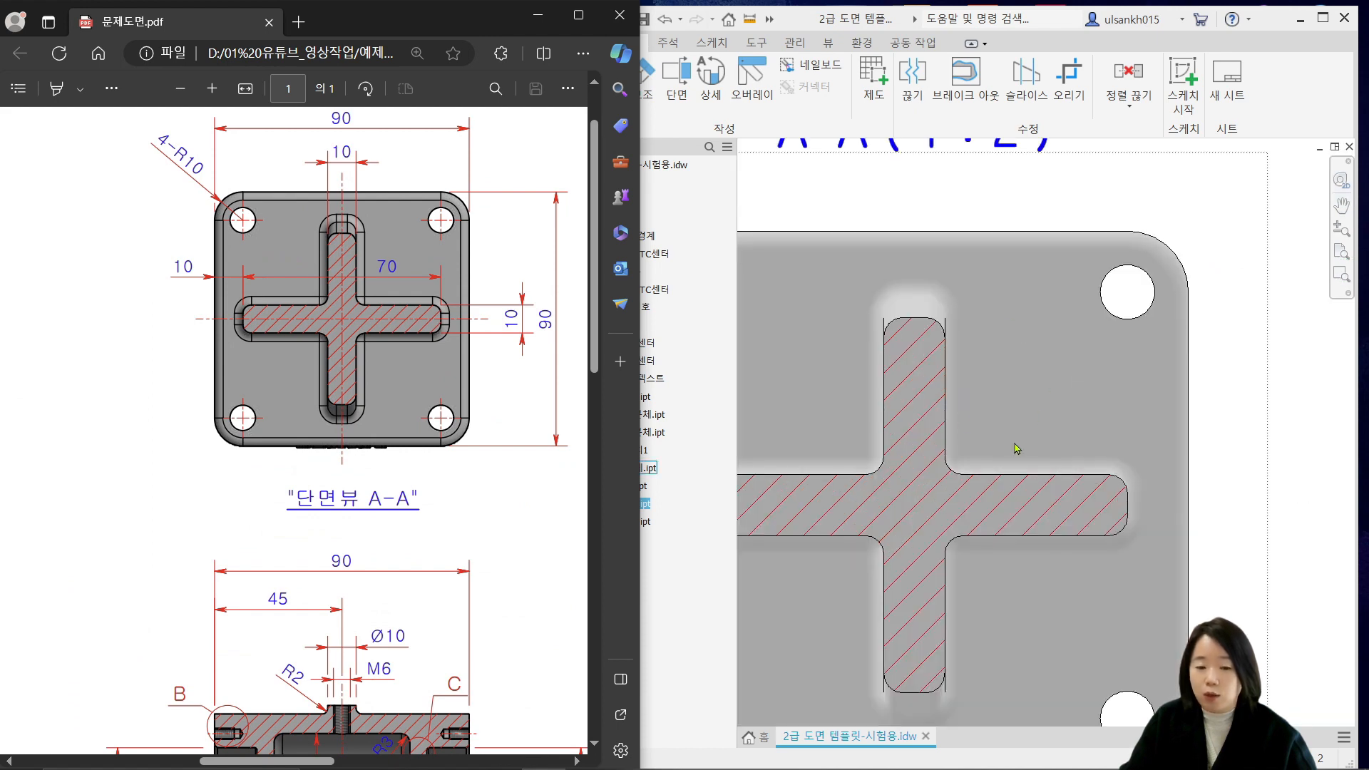
pyautogui.scroll(-6, 1017, 450)
pyautogui.moveTo(1018, 451); pyautogui.dragTo(990, 232, button='middle')
pyautogui.scroll(5, 924, 507)
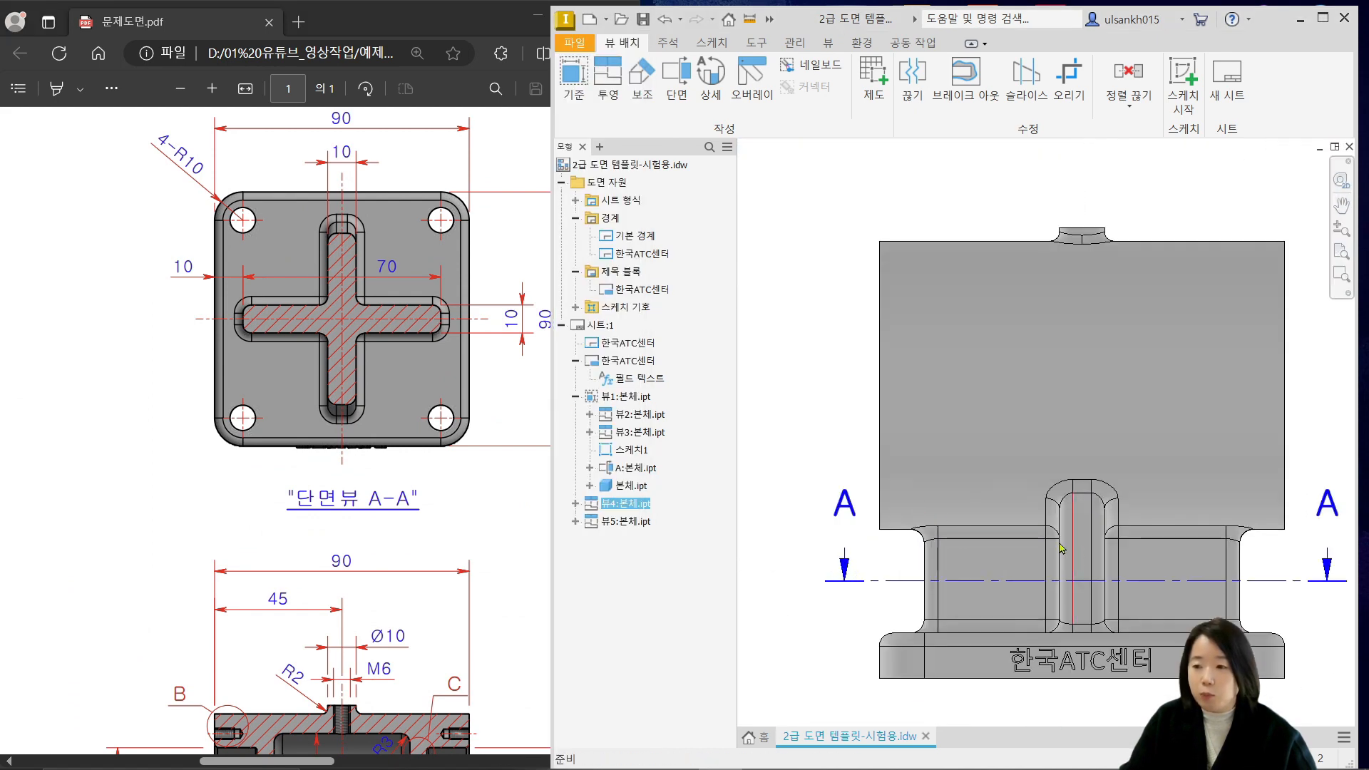
pyautogui.scroll(-5, 1096, 240)
pyautogui.moveTo(1107, 226); pyautogui.dragTo(997, 544, button='middle')
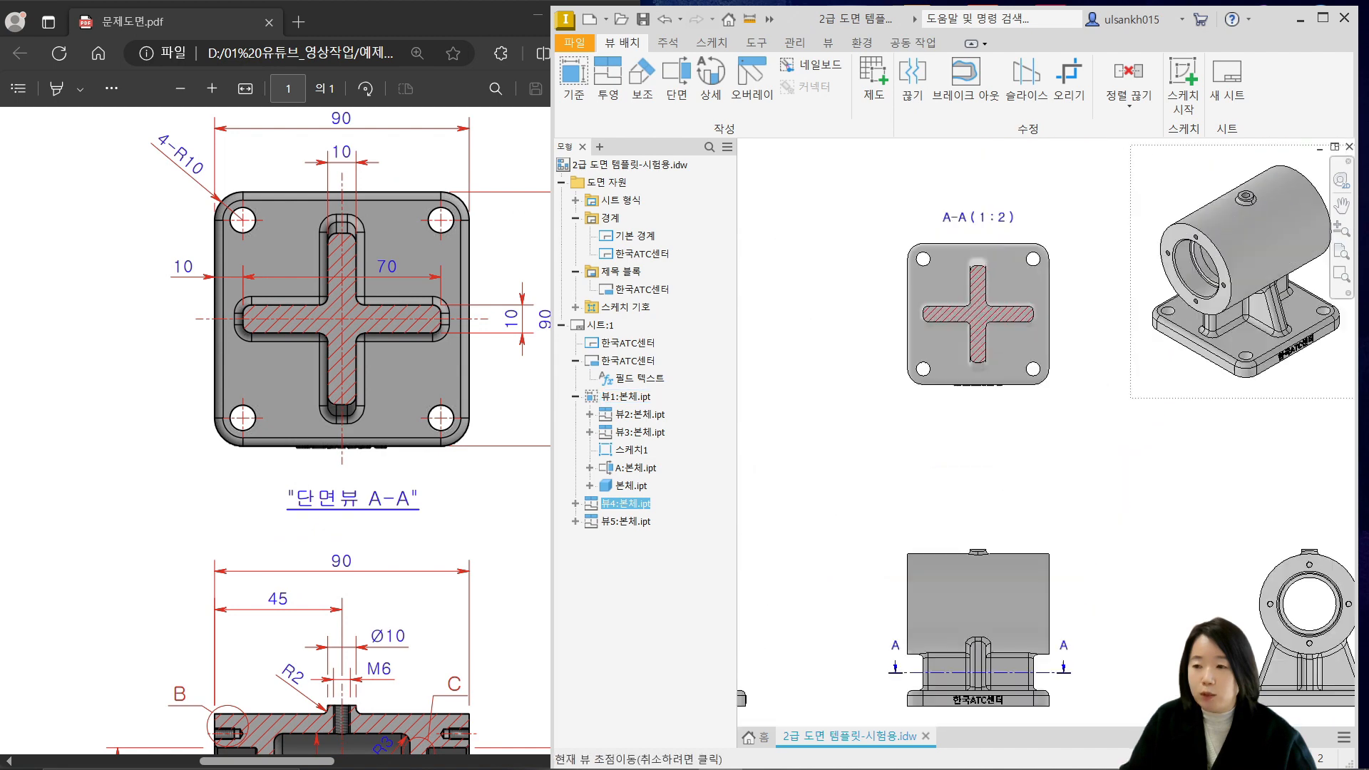
pyautogui.moveTo(1000, 271); pyautogui.dragTo(994, 310, button='middle')
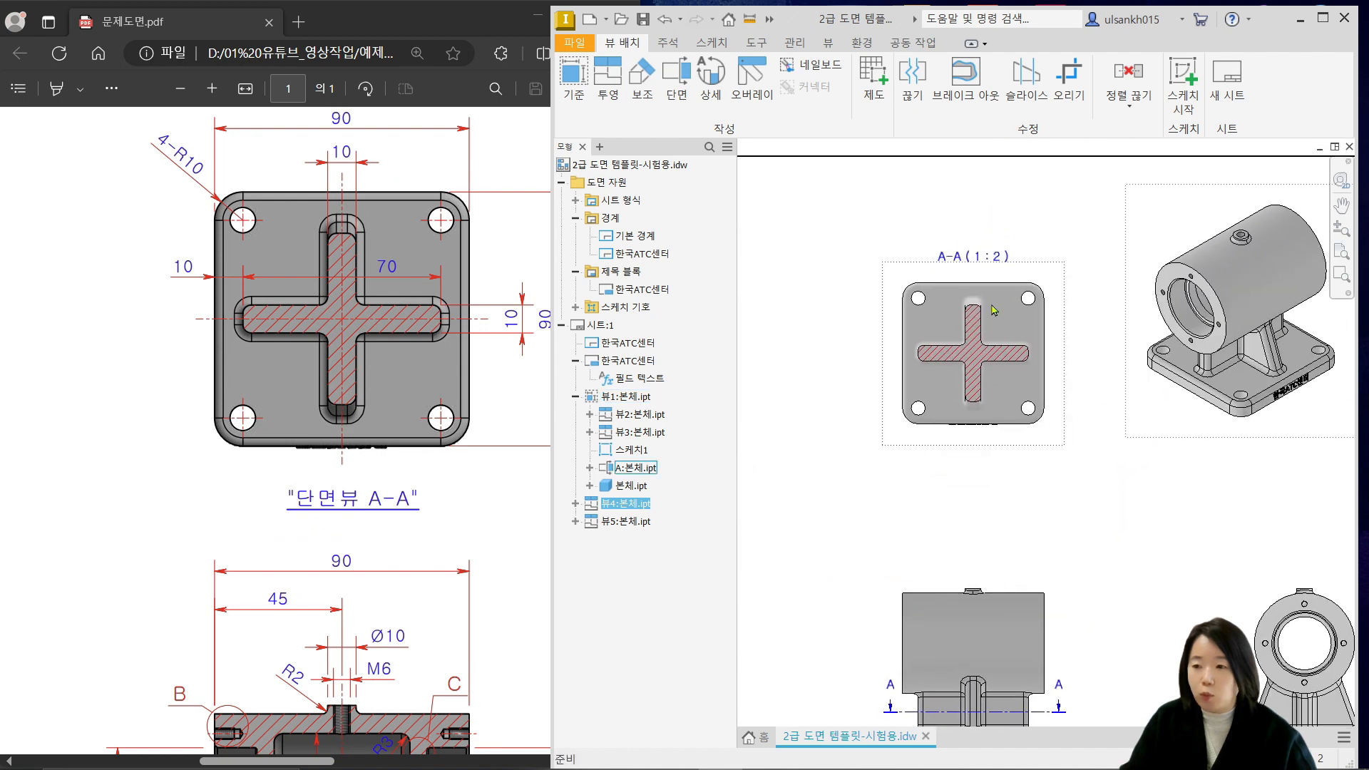
# Turn on the display of tangent edges (접하는 모서리) for section view A-A
pyautogui.doubleClick(1055, 333)
pyautogui.click(491, 281)
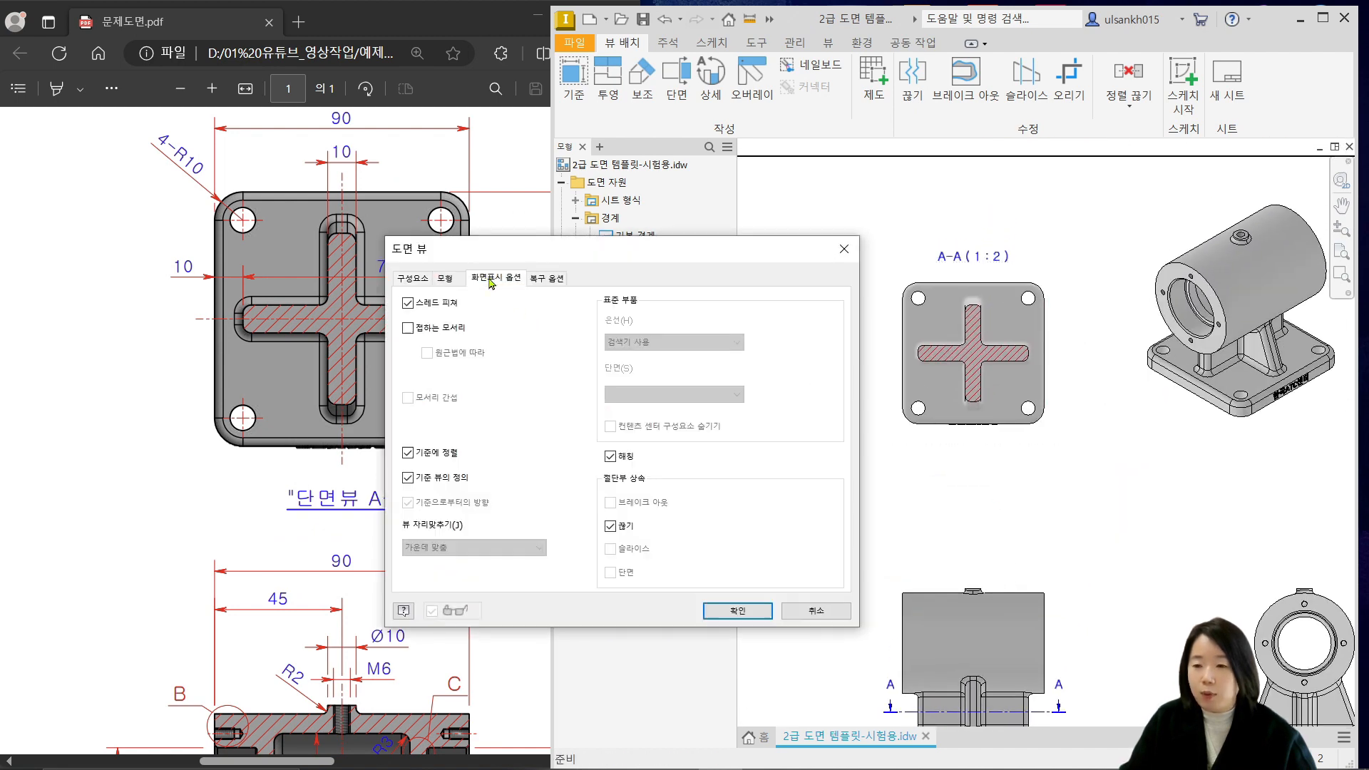
pyautogui.click(410, 331)
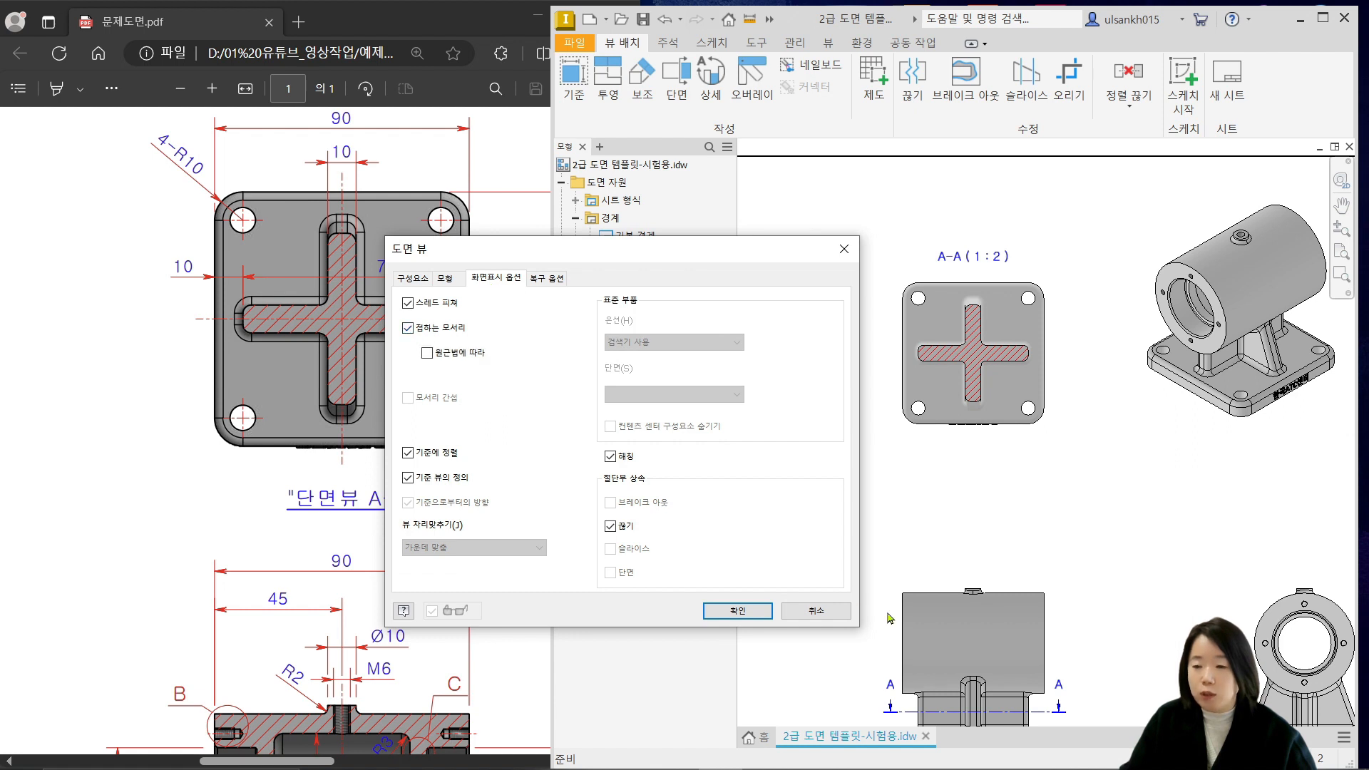
pyautogui.click(416, 279)
pyautogui.moveTo(621, 251); pyautogui.dragTo(758, 220)
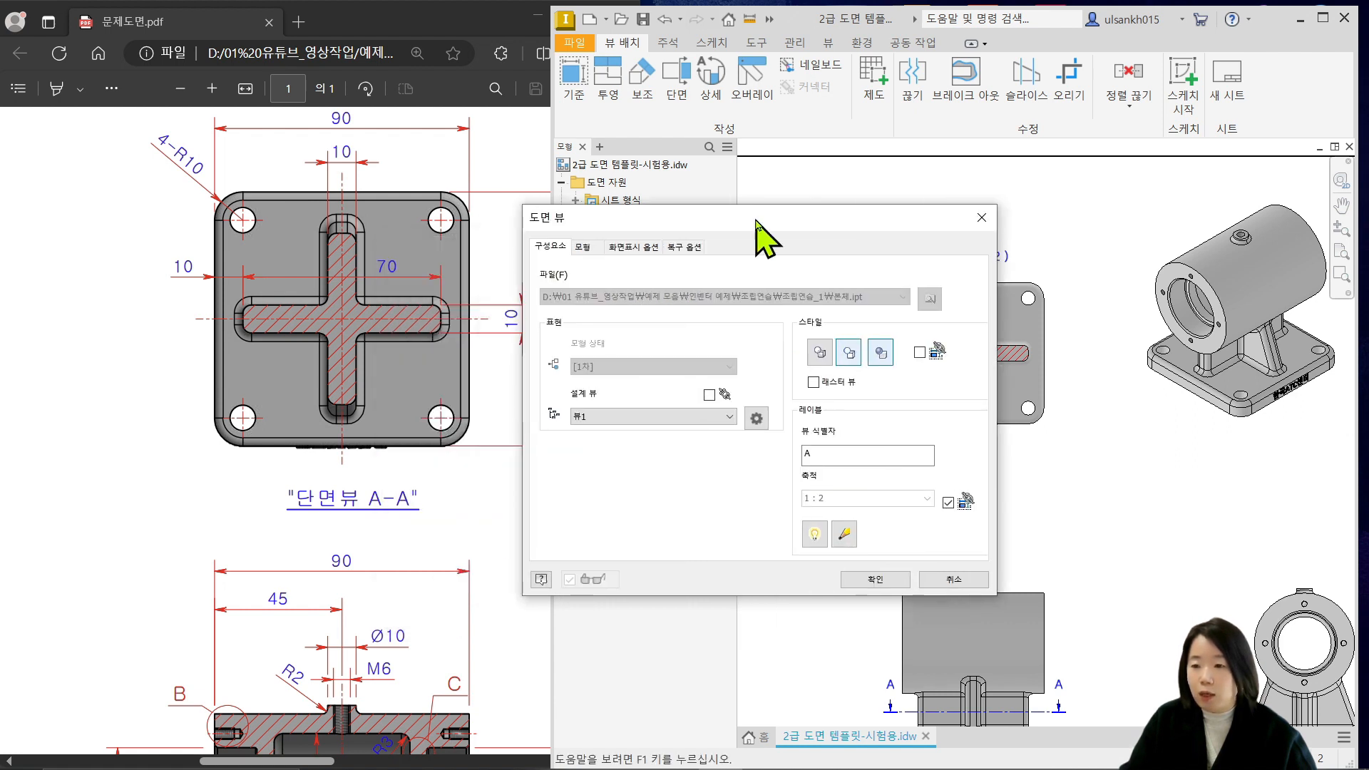
pyautogui.doubleClick(853, 456)
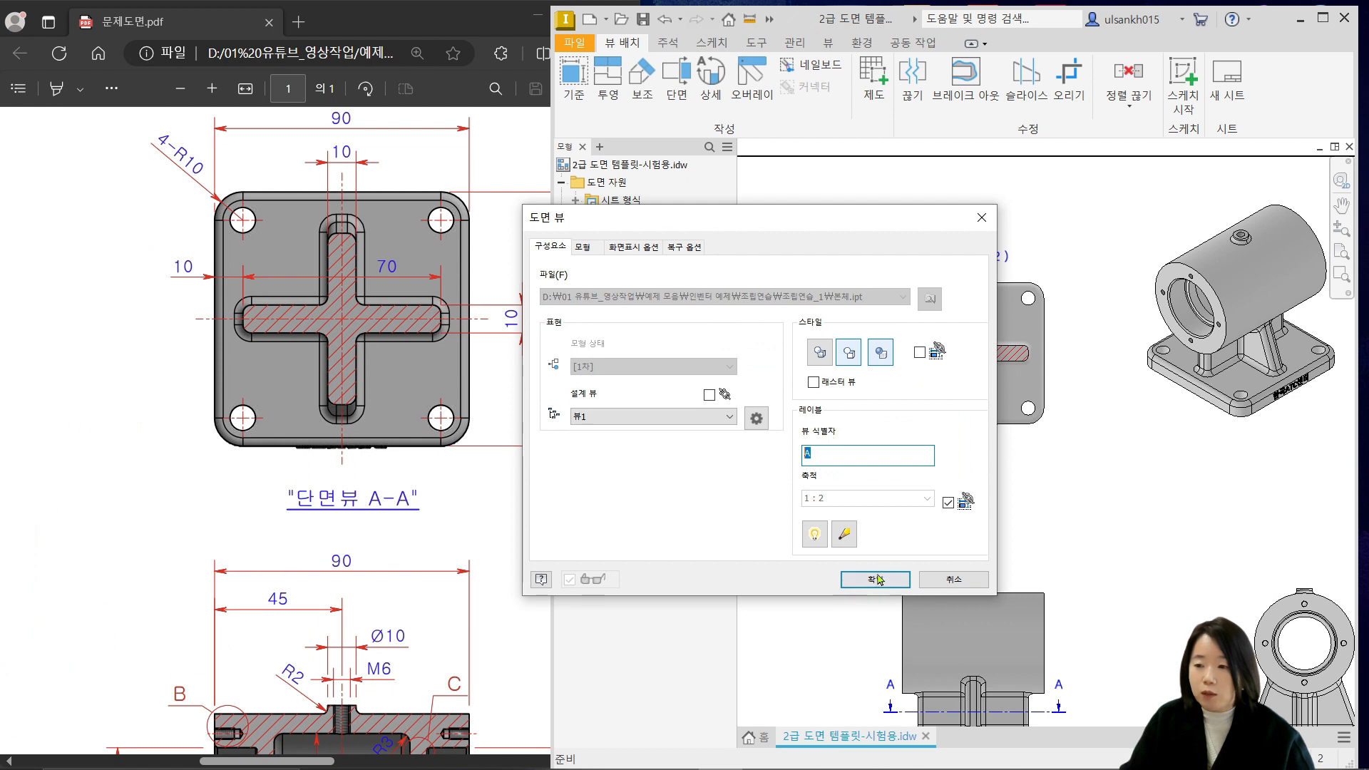
pyautogui.click(684, 592)
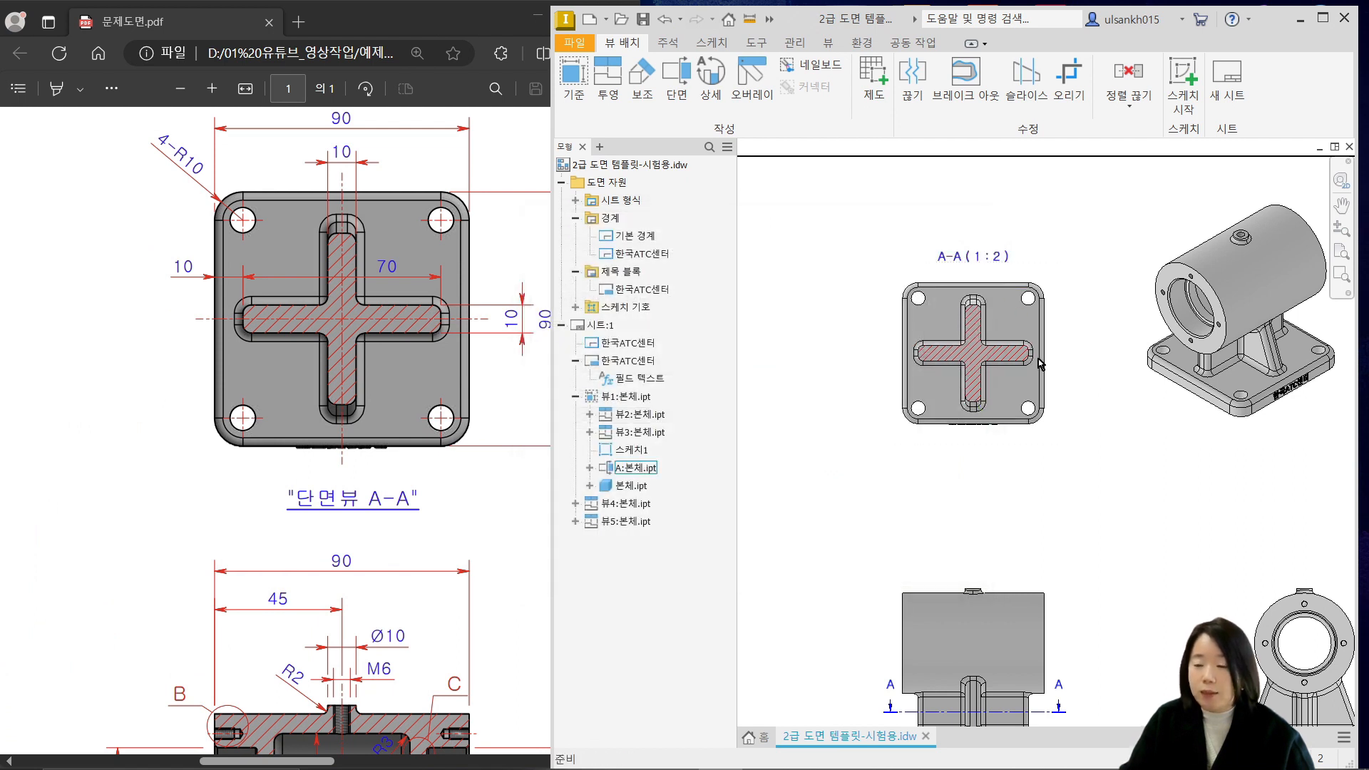
# Try shortening section line A-A in the front view so its right end stops inside the base's edge
pyautogui.moveTo(1036, 454); pyautogui.dragTo(1022, 400, button='middle')
pyautogui.scroll(3, 1037, 653)
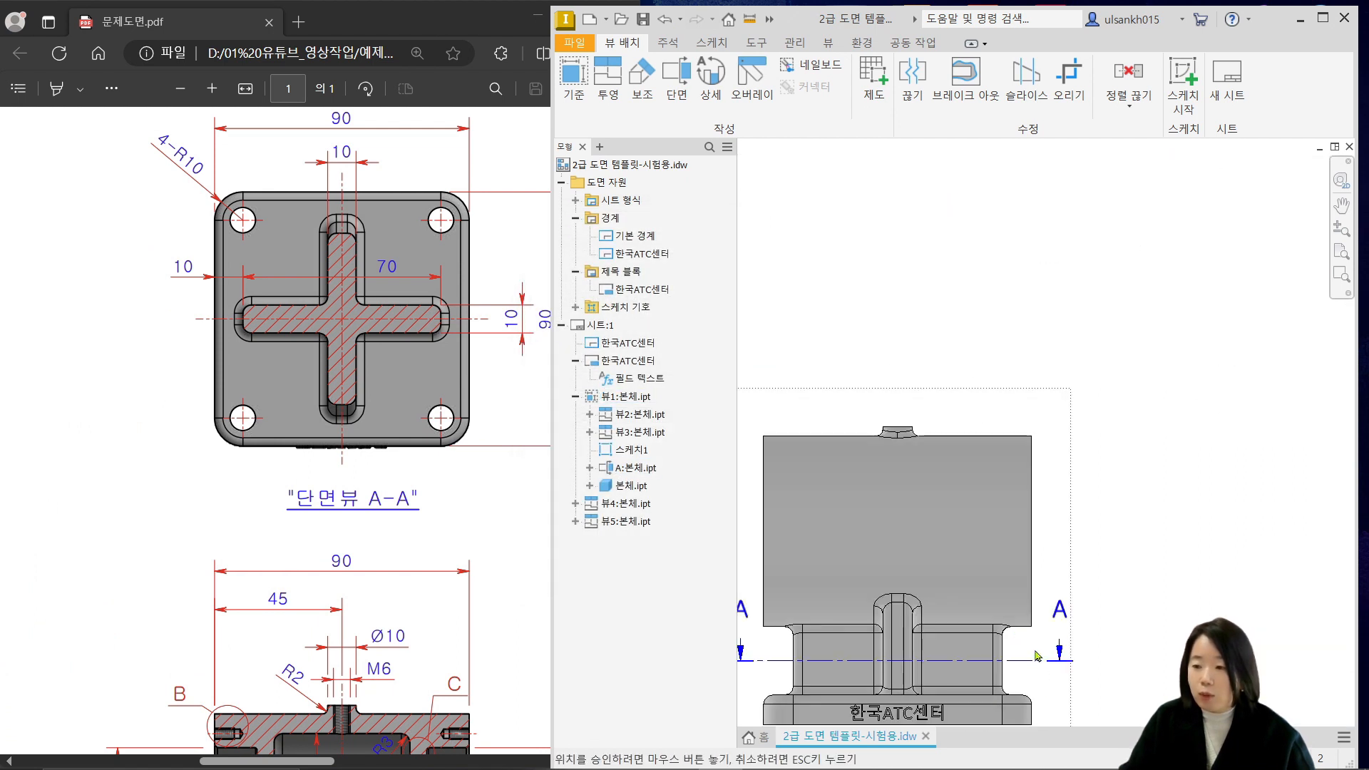
pyautogui.moveTo(1037, 653); pyautogui.dragTo(1113, 499, button='middle')
pyautogui.moveTo(1146, 509); pyautogui.dragTo(1083, 517)
pyautogui.scroll(-5, 1130, 443)
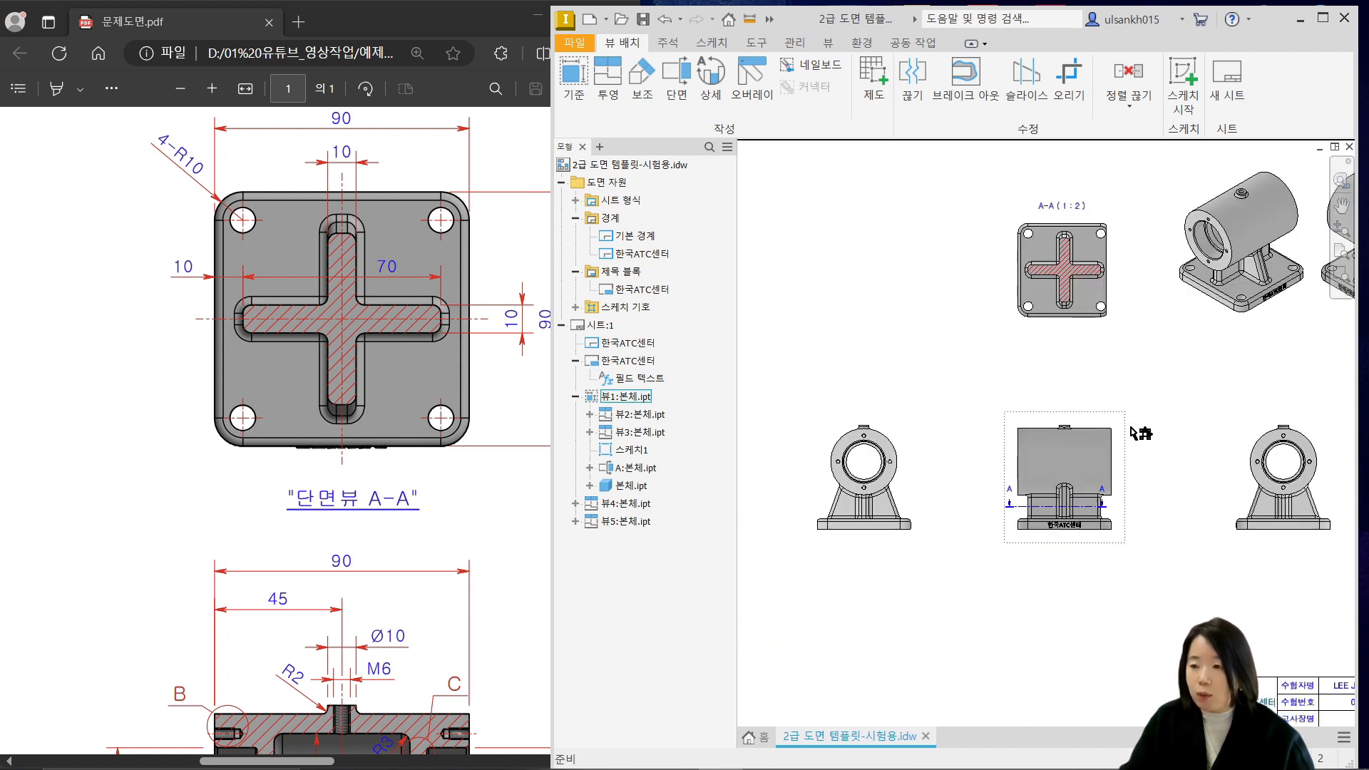
pyautogui.scroll(3, 1042, 350)
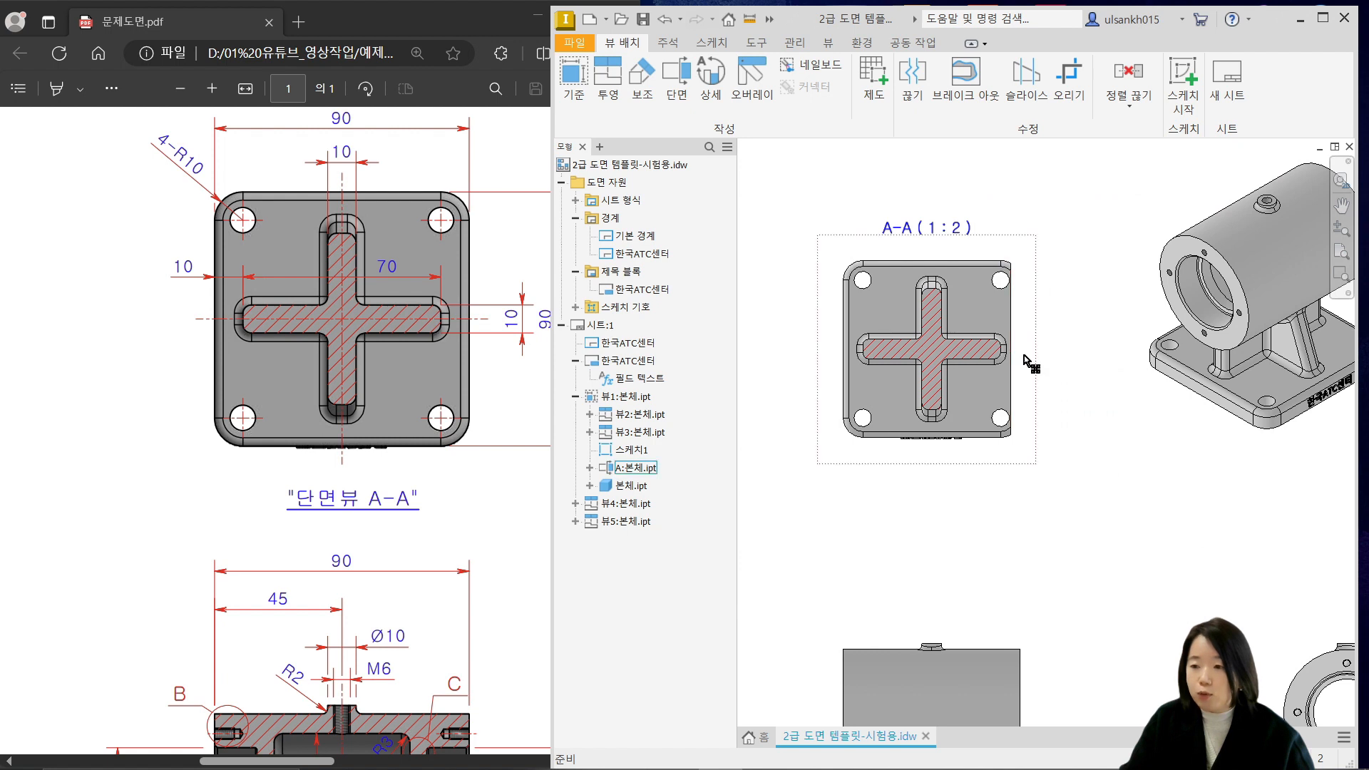
pyautogui.moveTo(1015, 501); pyautogui.dragTo(985, 284, button='middle')
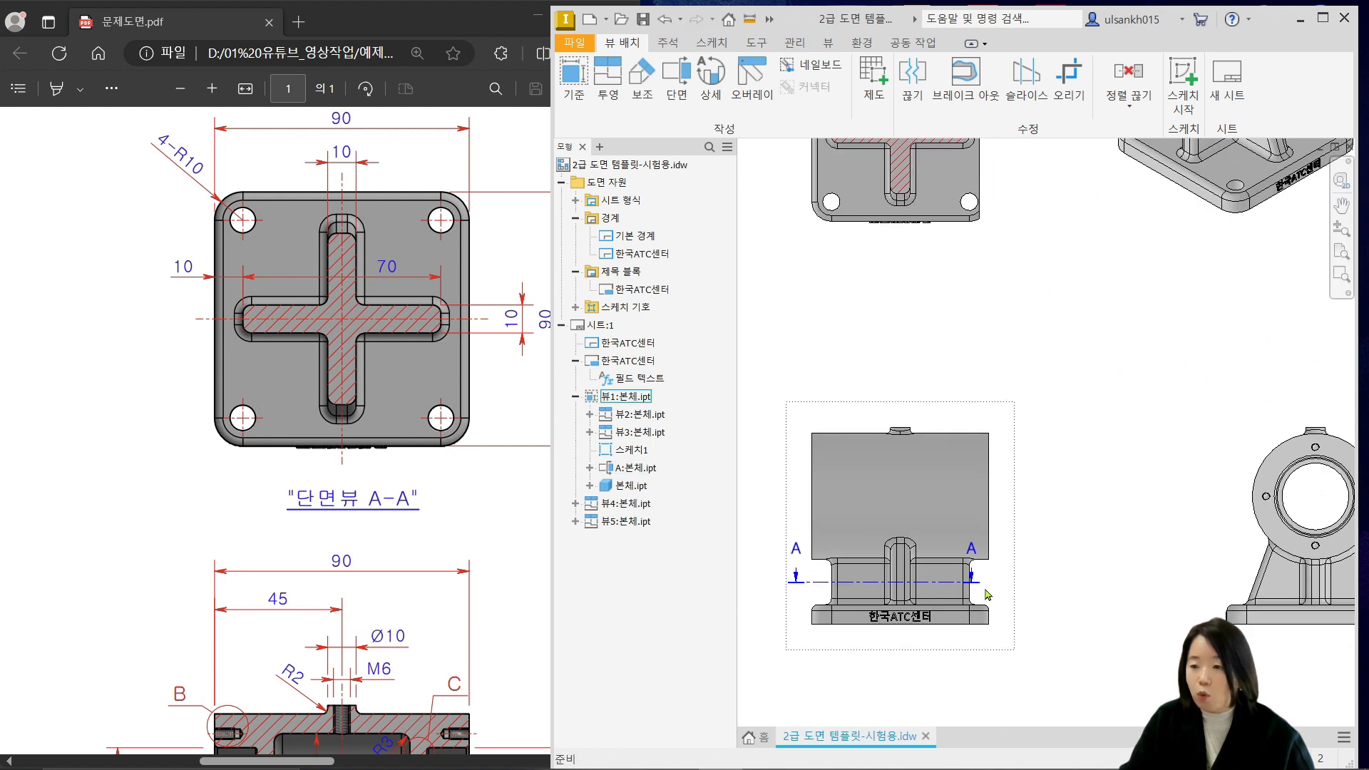
# Extend both ends of section line A-A outward past the sides of the front view
pyautogui.moveTo(982, 583); pyautogui.dragTo(1021, 582)
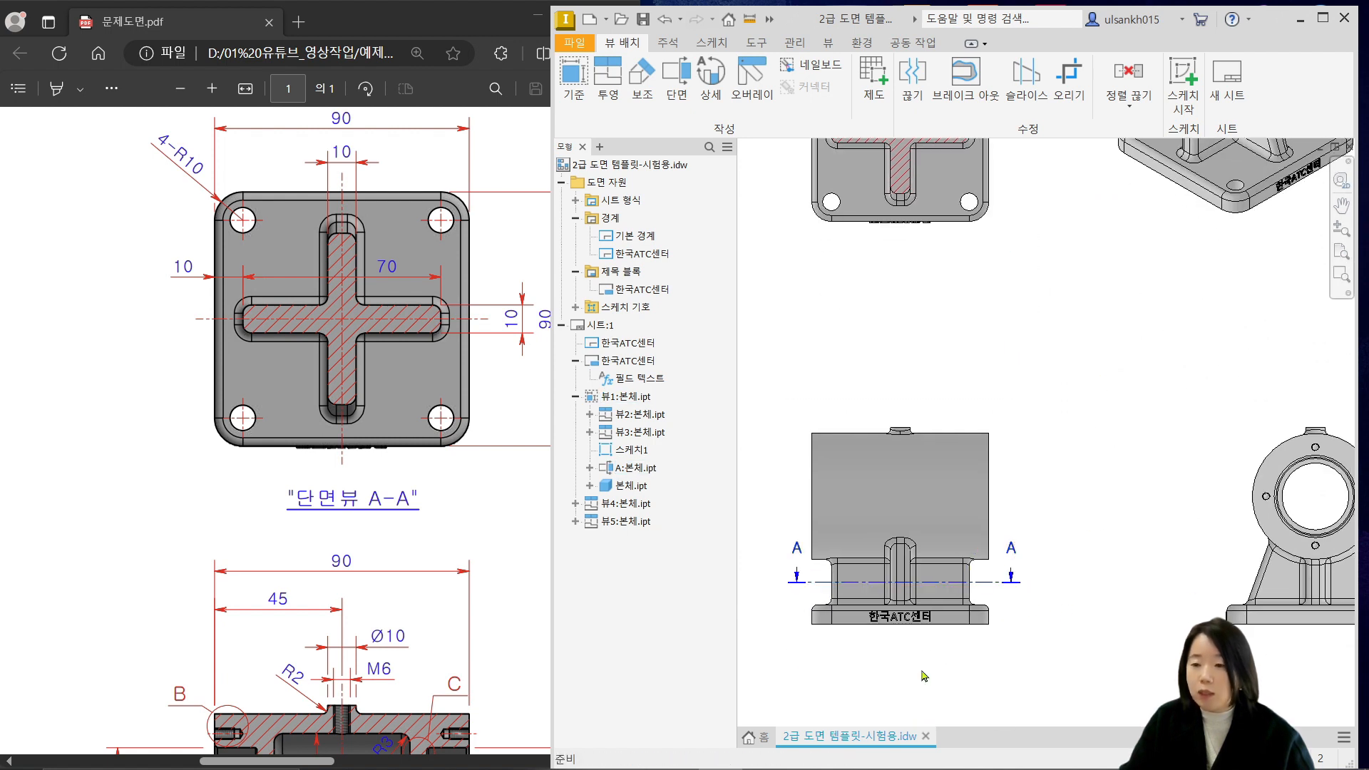
pyautogui.moveTo(796, 583); pyautogui.dragTo(778, 583)
# Move the A-A label from above section view A-A to a centred position below it
pyautogui.moveTo(975, 247); pyautogui.dragTo(1023, 549, button='middle')
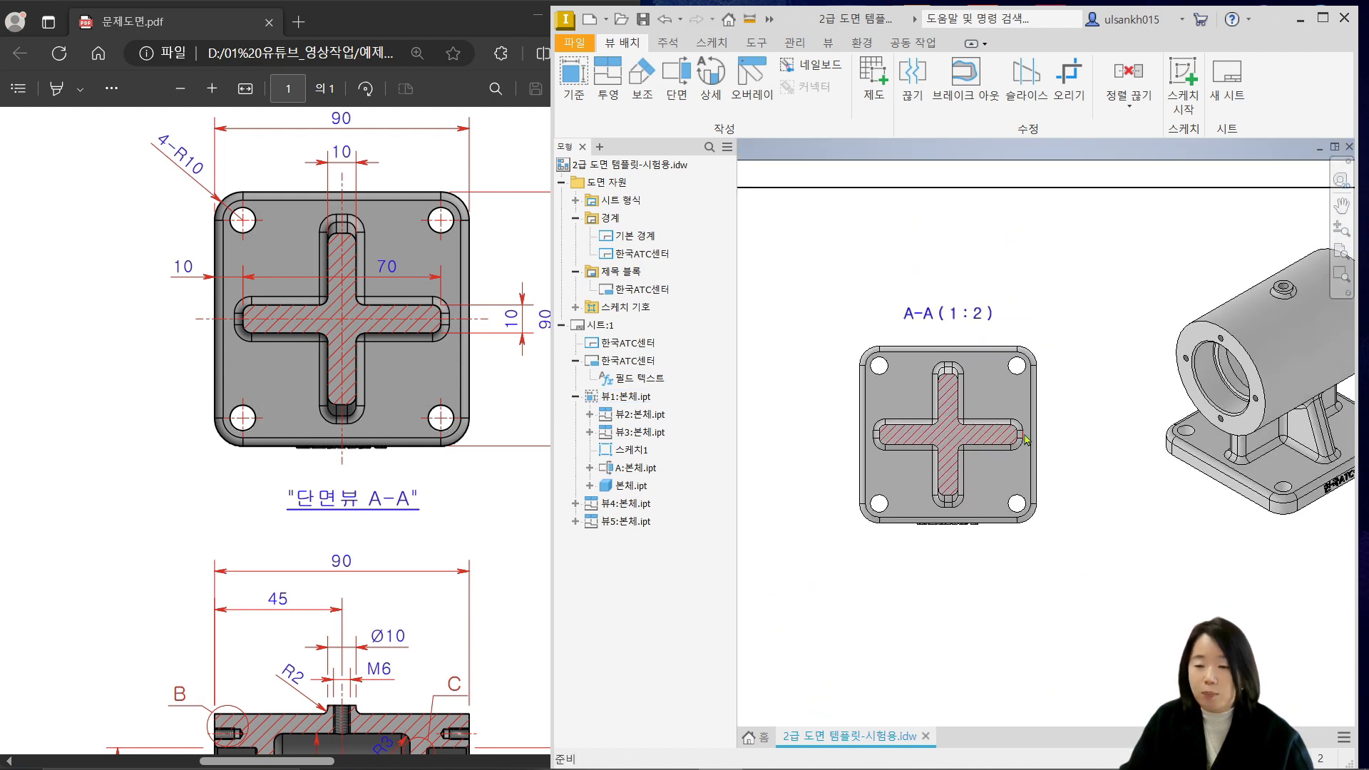
pyautogui.moveTo(943, 317); pyautogui.dragTo(931, 180, button='middle')
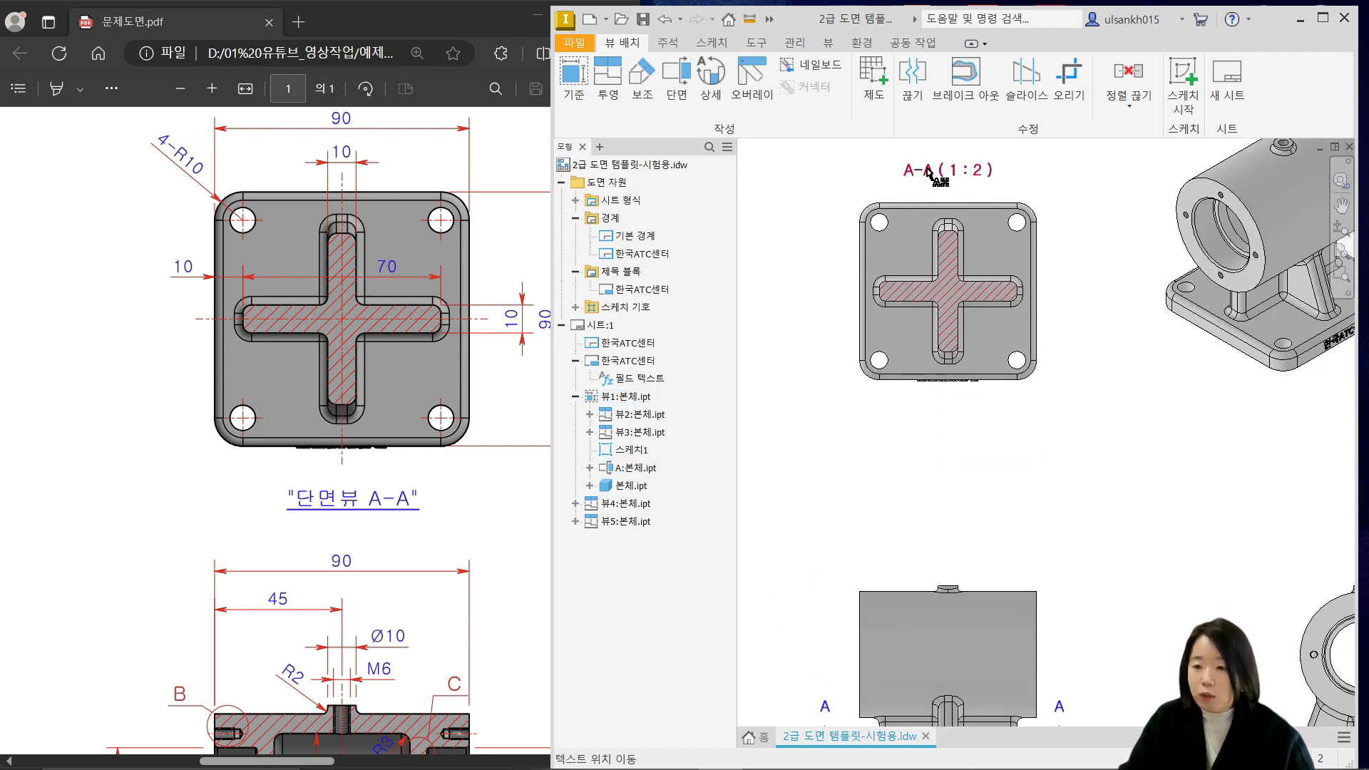
pyautogui.moveTo(929, 174); pyautogui.dragTo(951, 414)
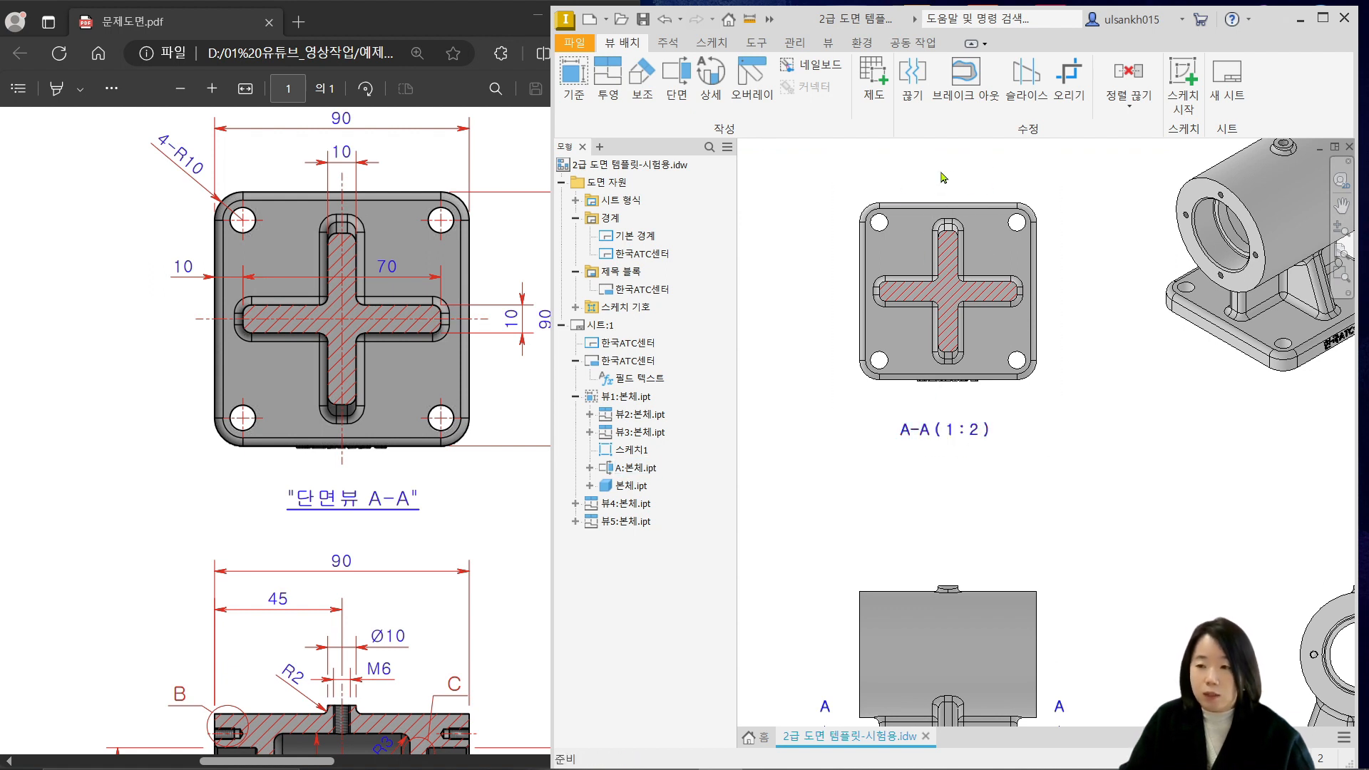
# Remove the scale from the section view label and make it read "단면뷰 A-A " in quotation marks, keeping the view identifier fields
pyautogui.scroll(-3, 945, 435)
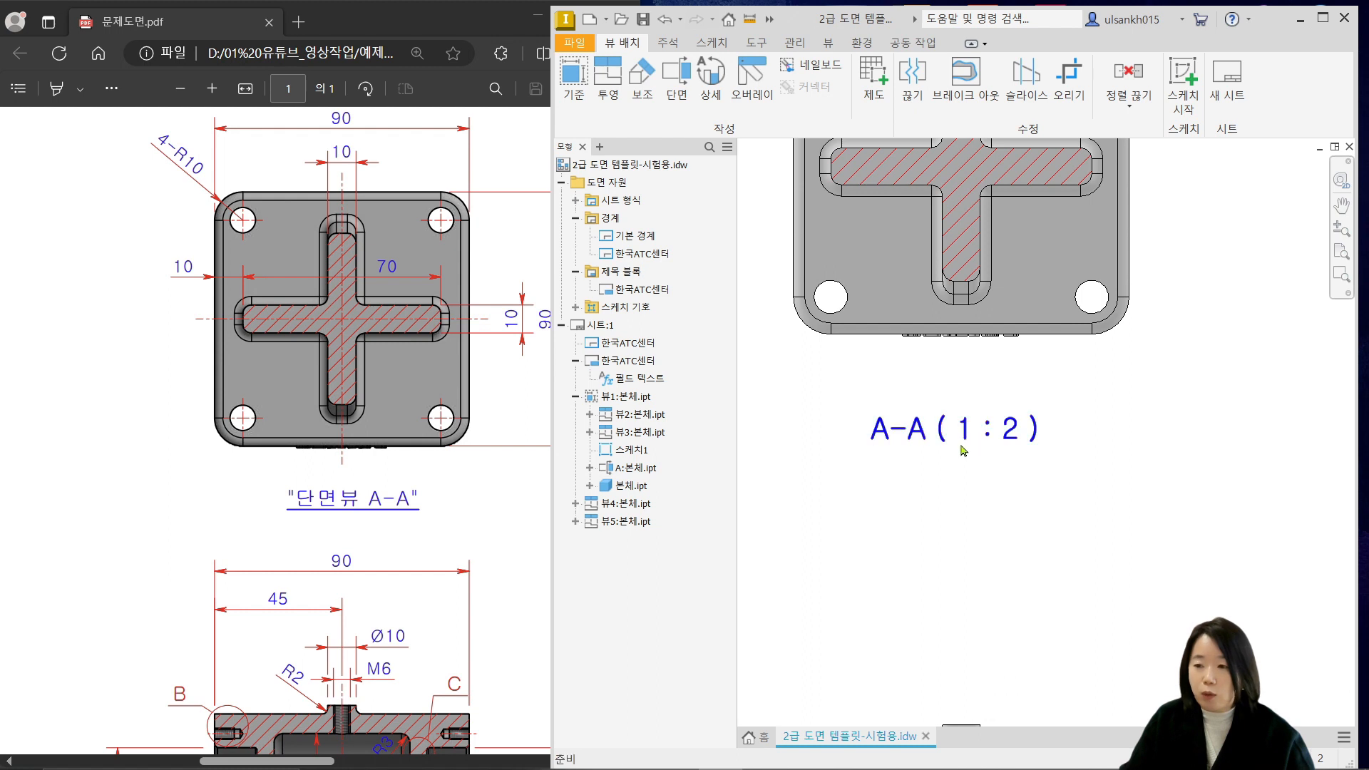
pyautogui.doubleClick(922, 432)
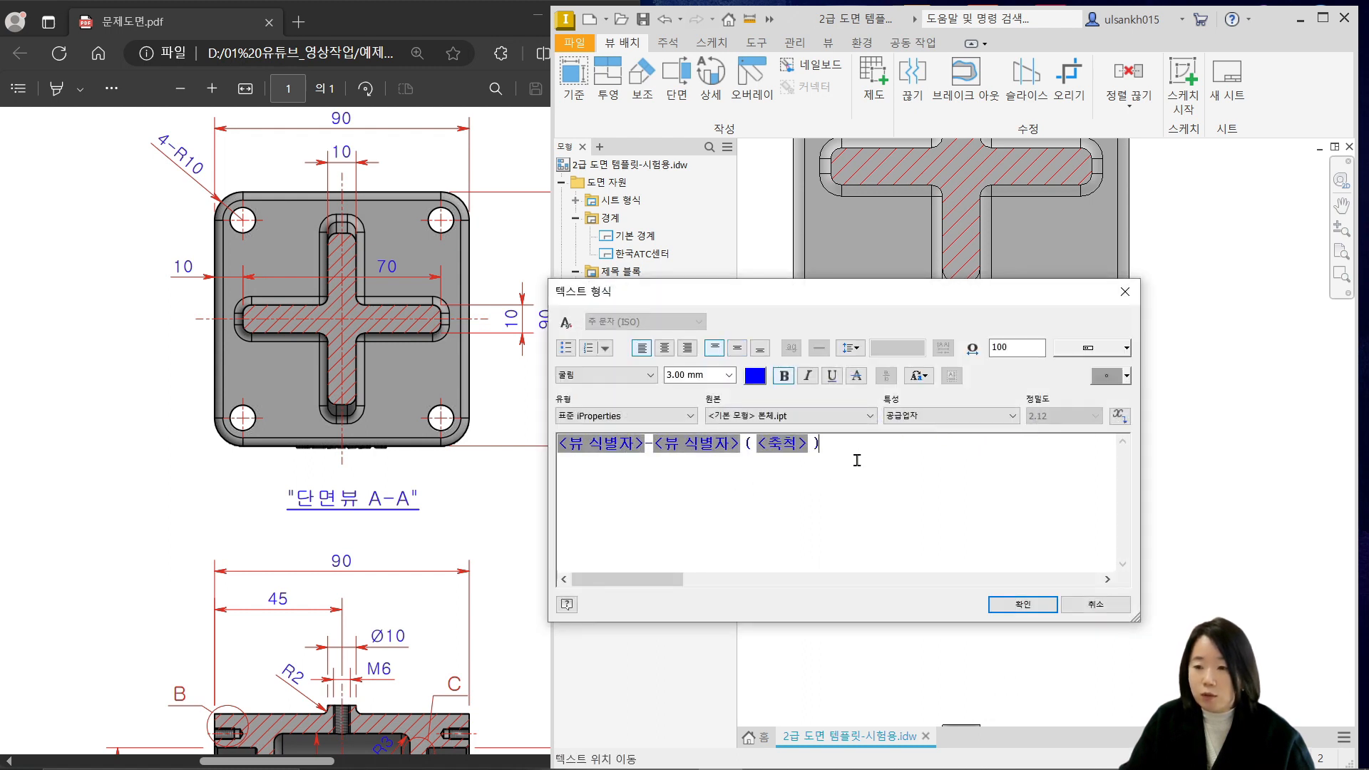
pyautogui.press('BackSpace')
pyautogui.press('BackSpace')
pyautogui.press('BackSpace')
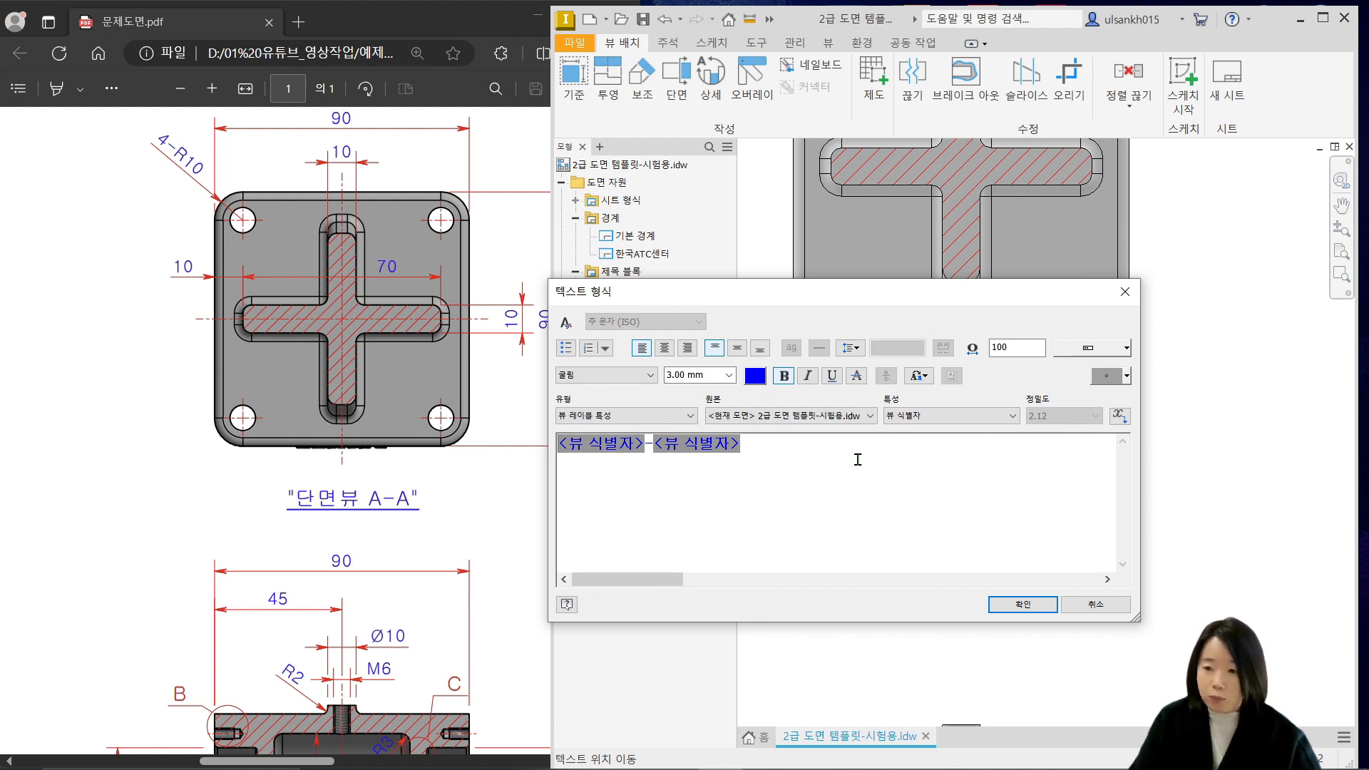
pyautogui.write('"eks')
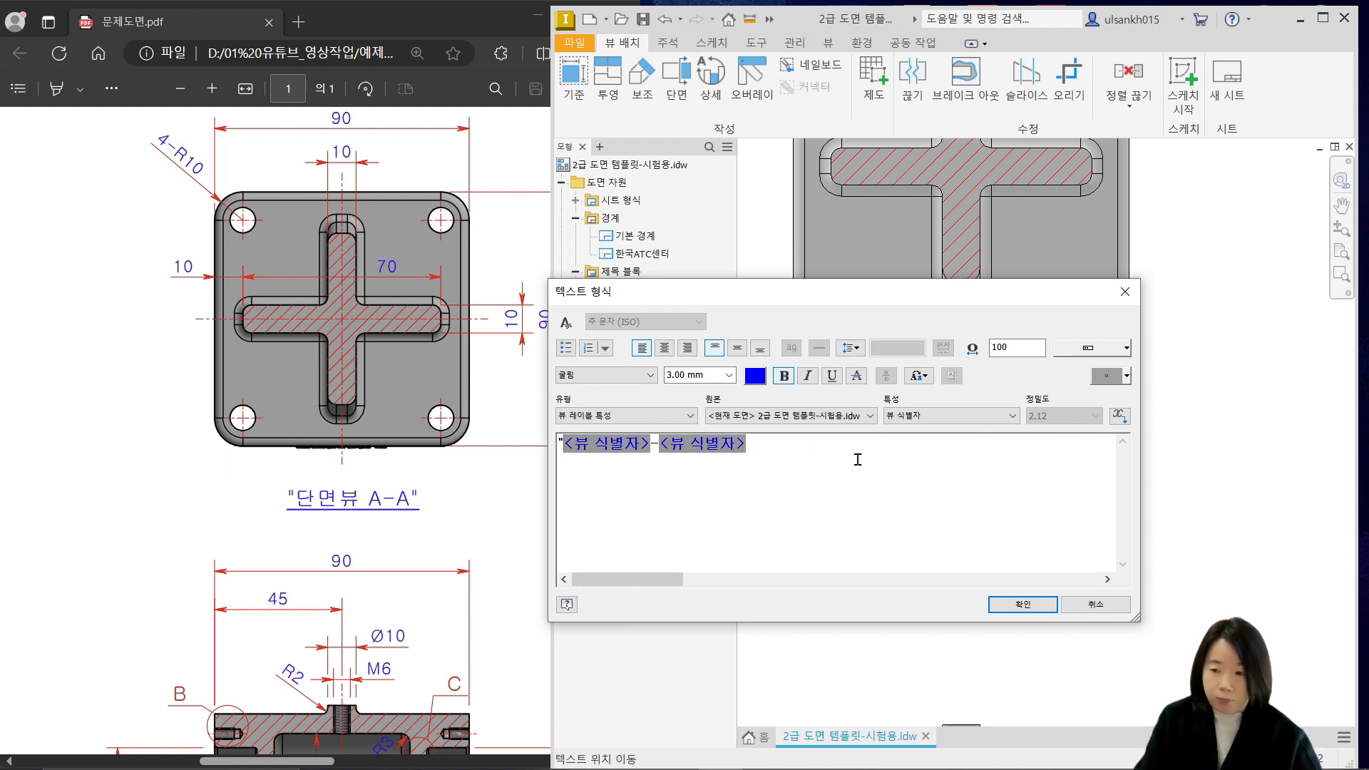
pyautogui.press('BackSpace')
pyautogui.press('BackSpace')
pyautogui.press('BackSpace')
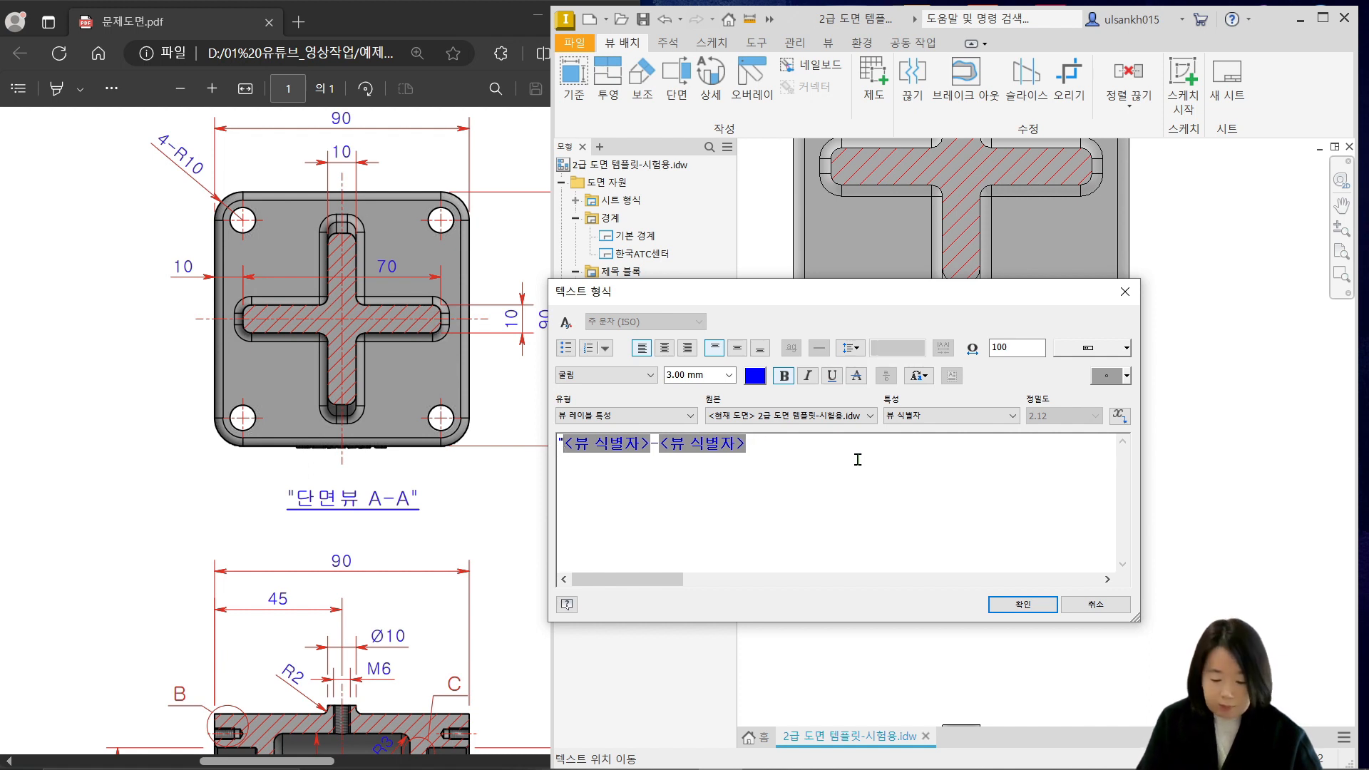
pyautogui.write('당')
pyautogui.write('면뷰')
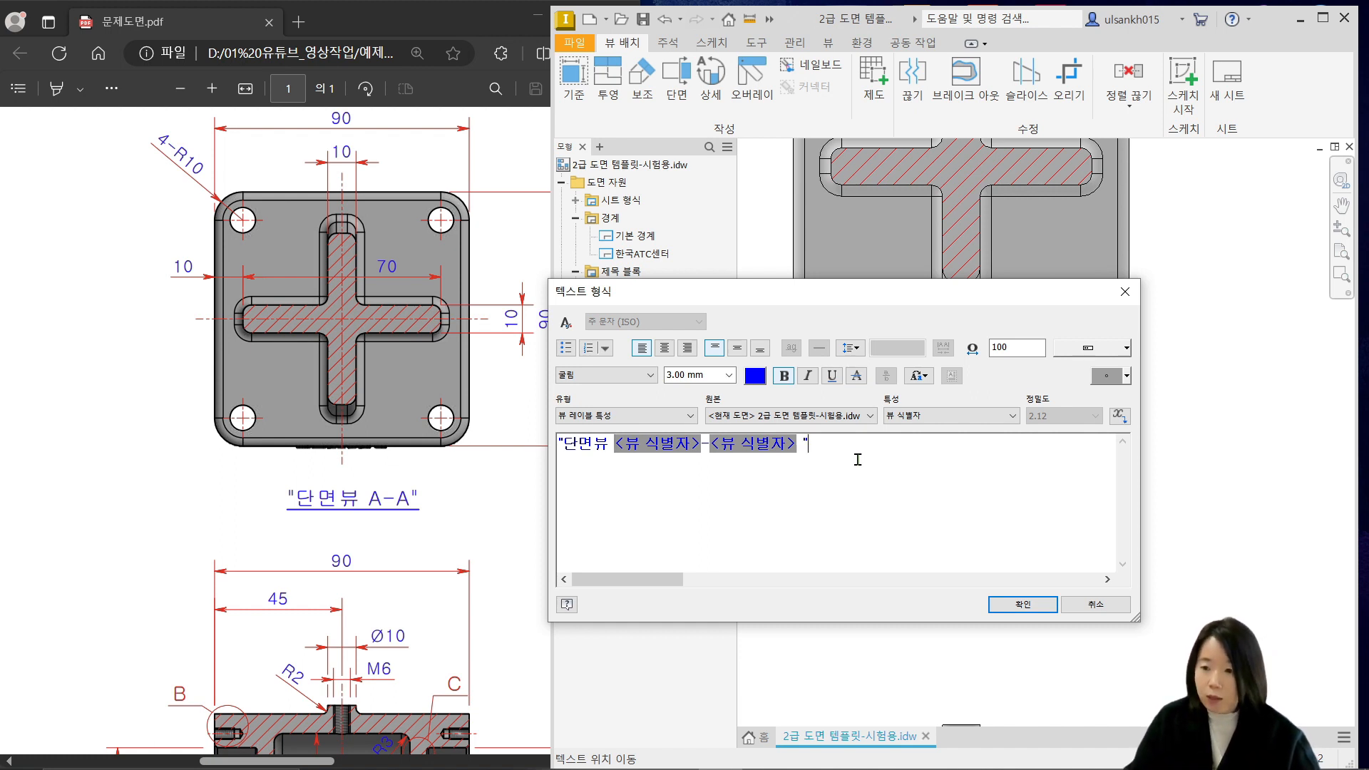
# Underline the entire section view label text and apply the label changes
pyautogui.hotkey('ctrl', 'a')
pyautogui.click(832, 375)
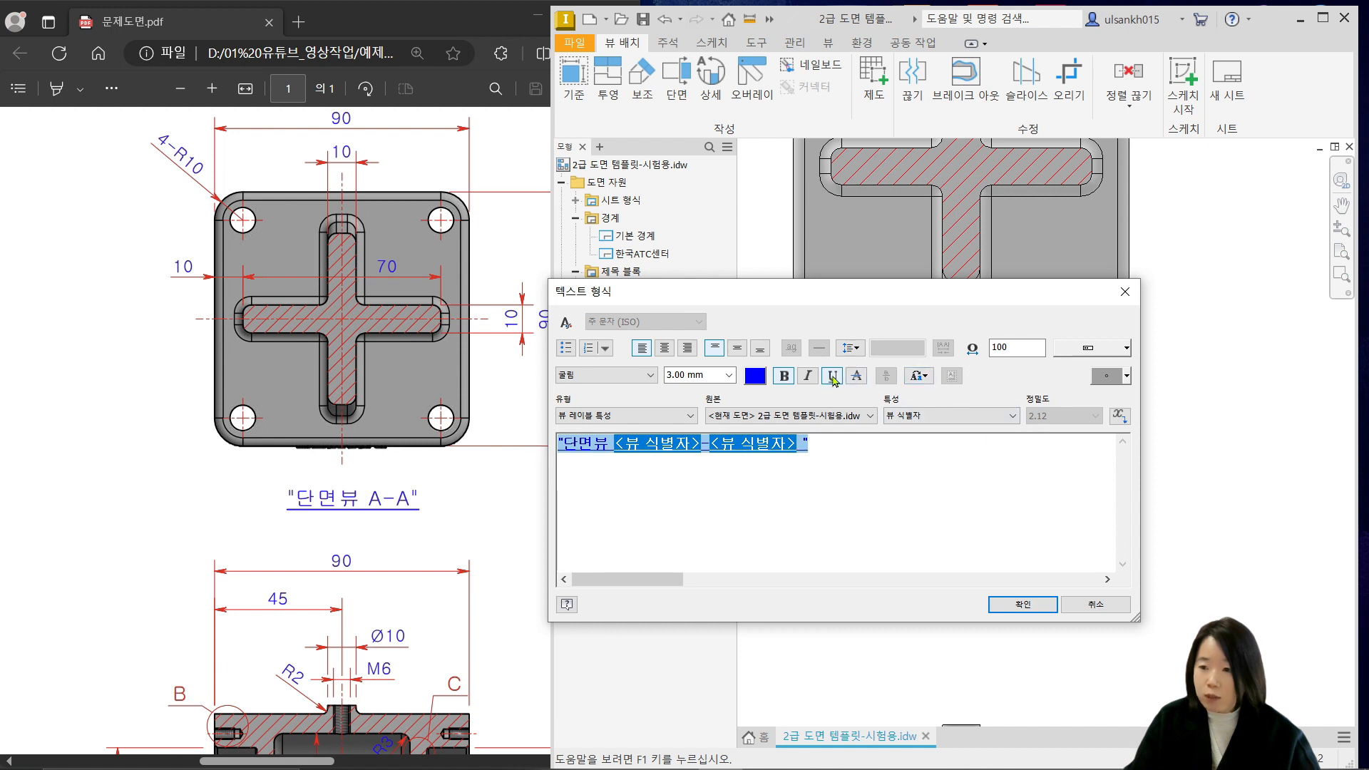
pyautogui.doubleClick(569, 447)
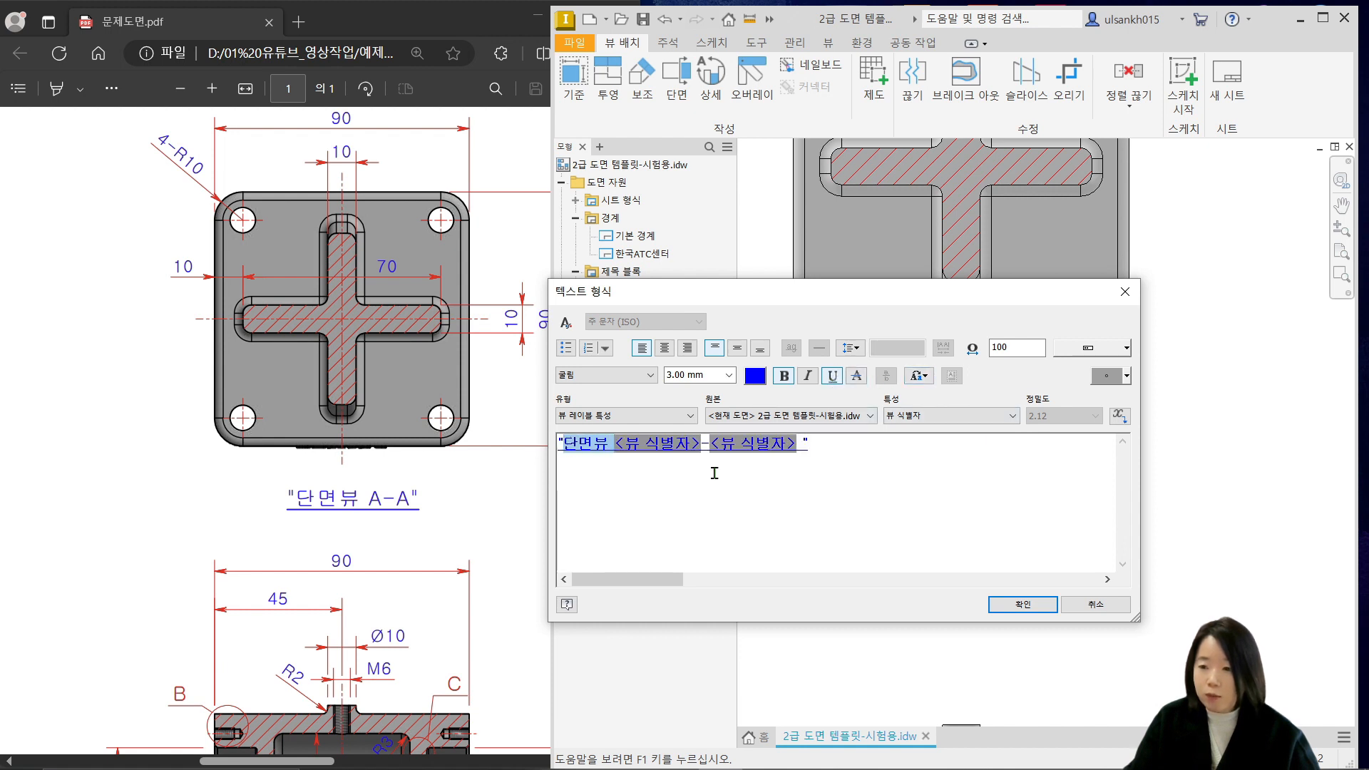
pyautogui.click(1022, 603)
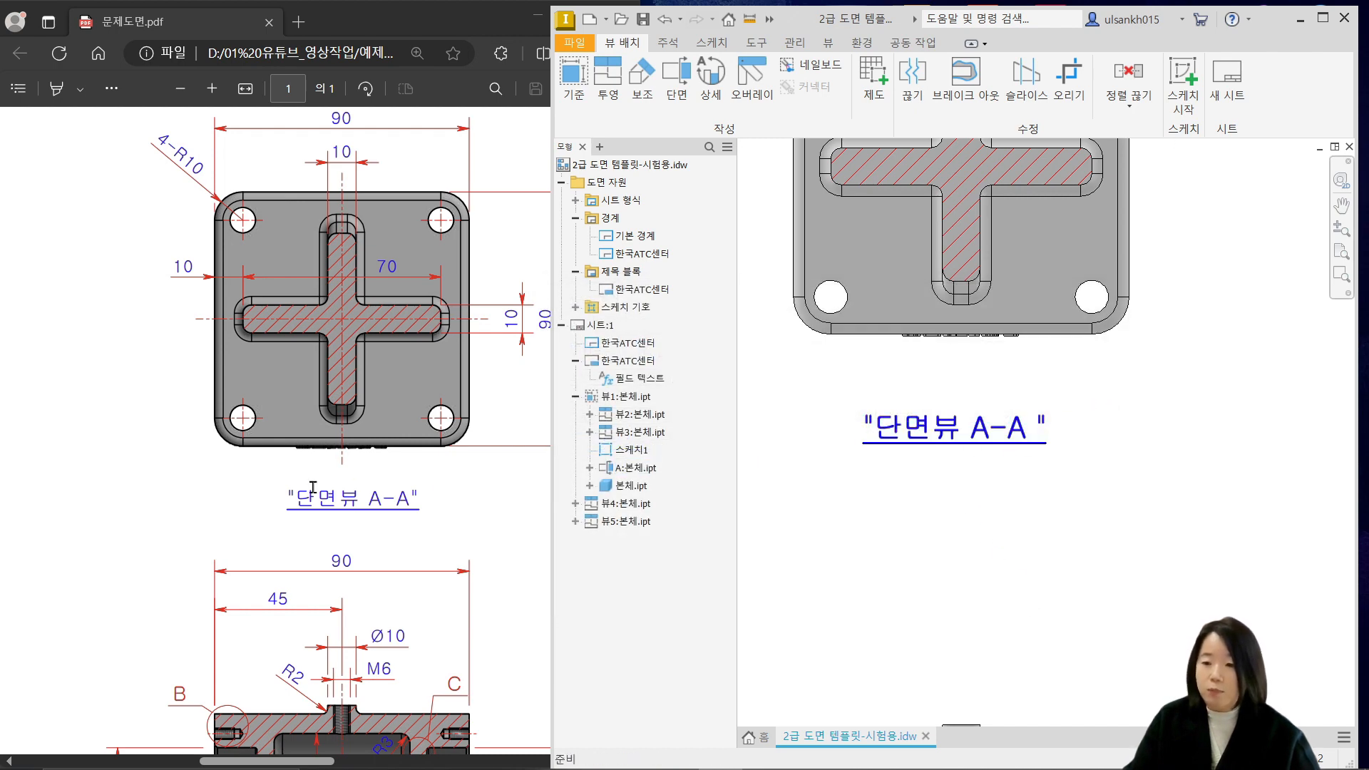
# Save the drawing under the new name 도면작성.idw in the 조립연습_1 folder
pyautogui.press('Home')
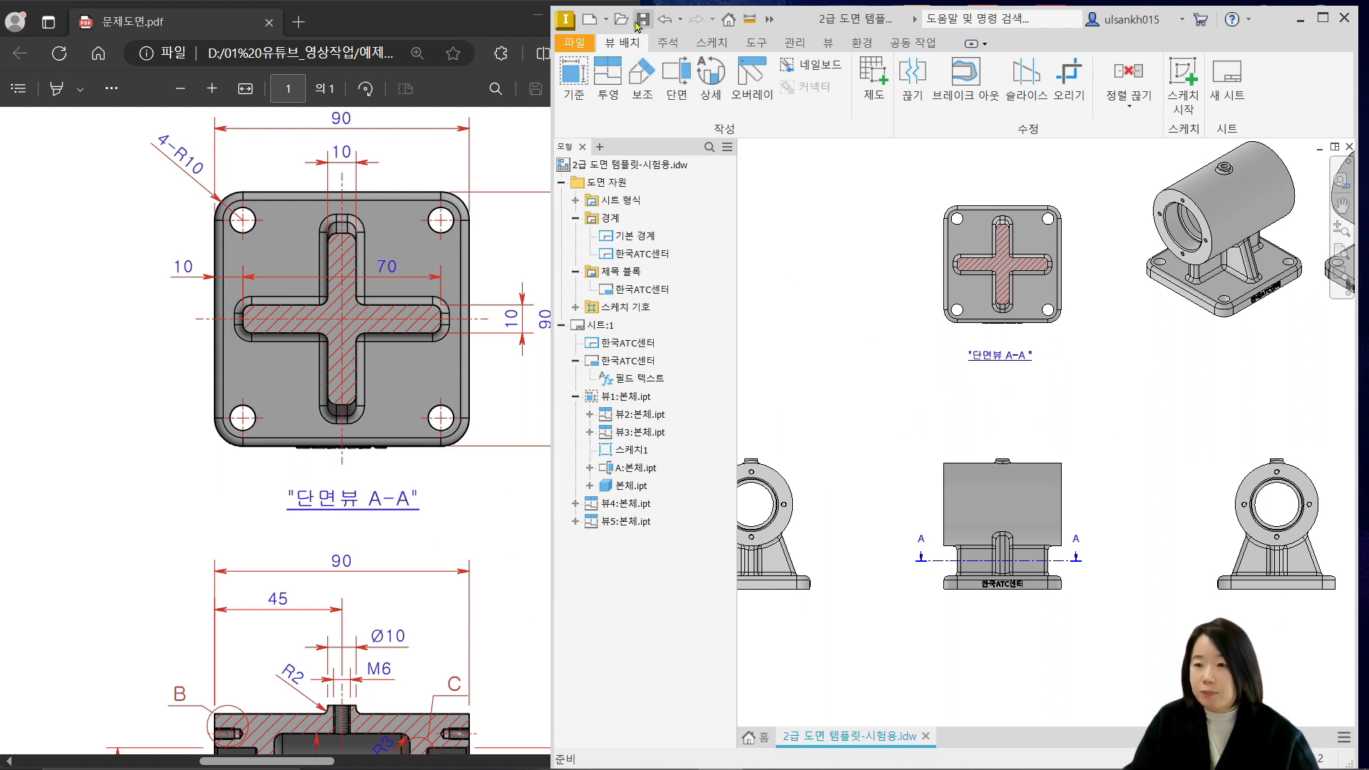
pyautogui.click(574, 42)
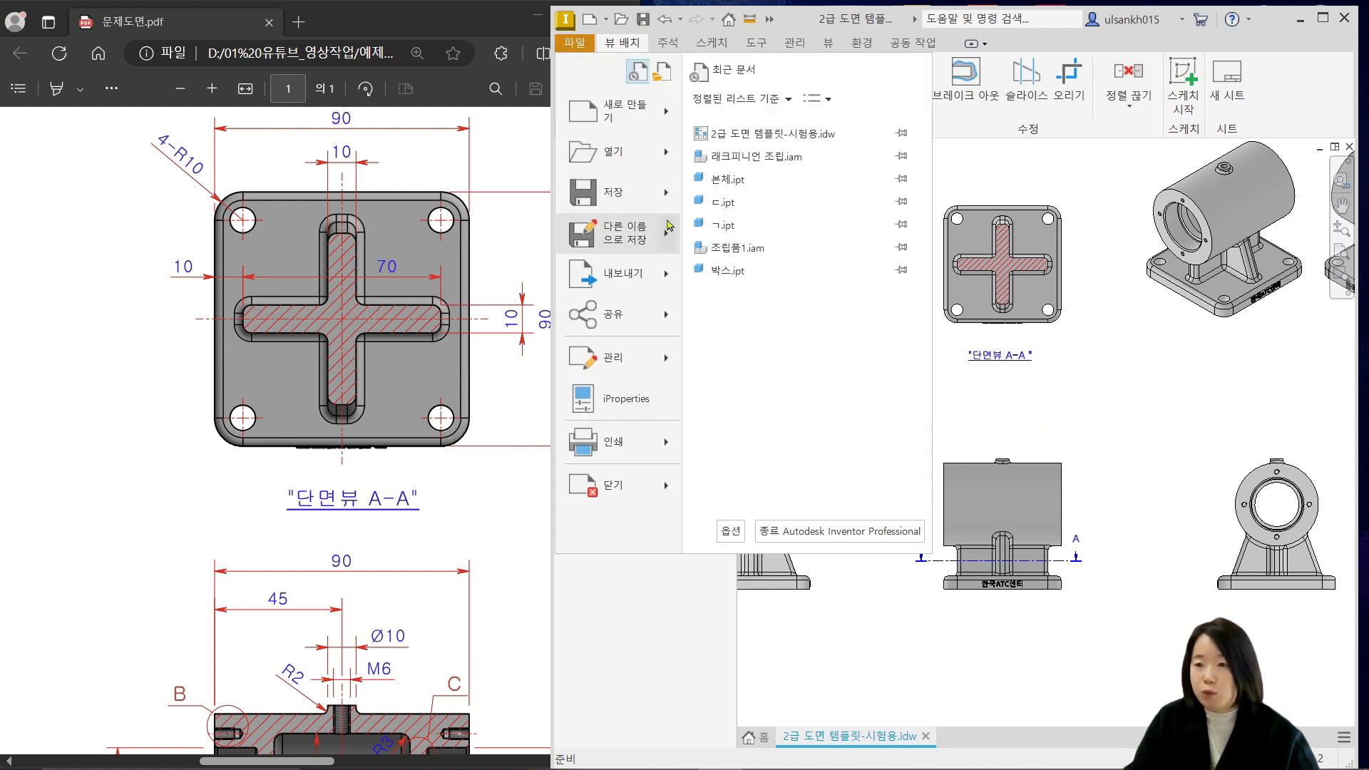
pyautogui.click(624, 238)
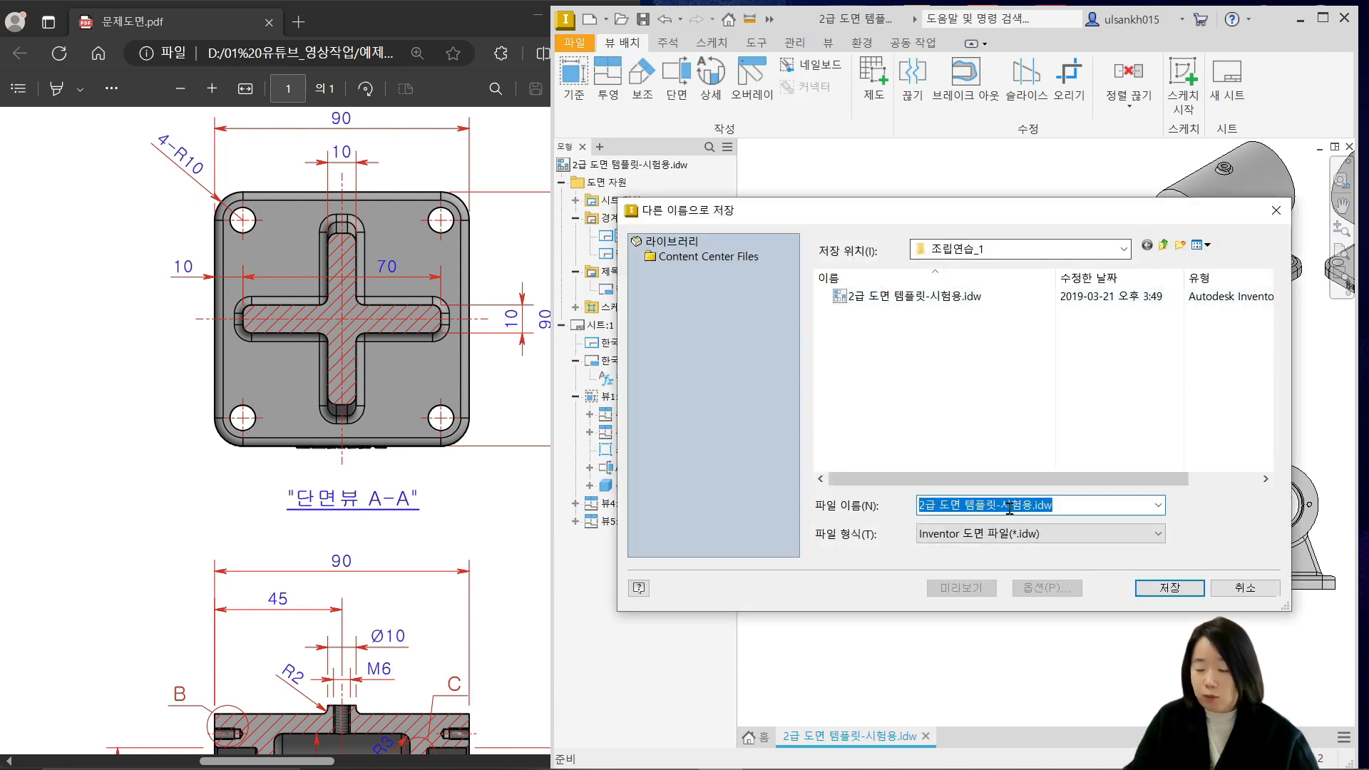
pyautogui.write('면')
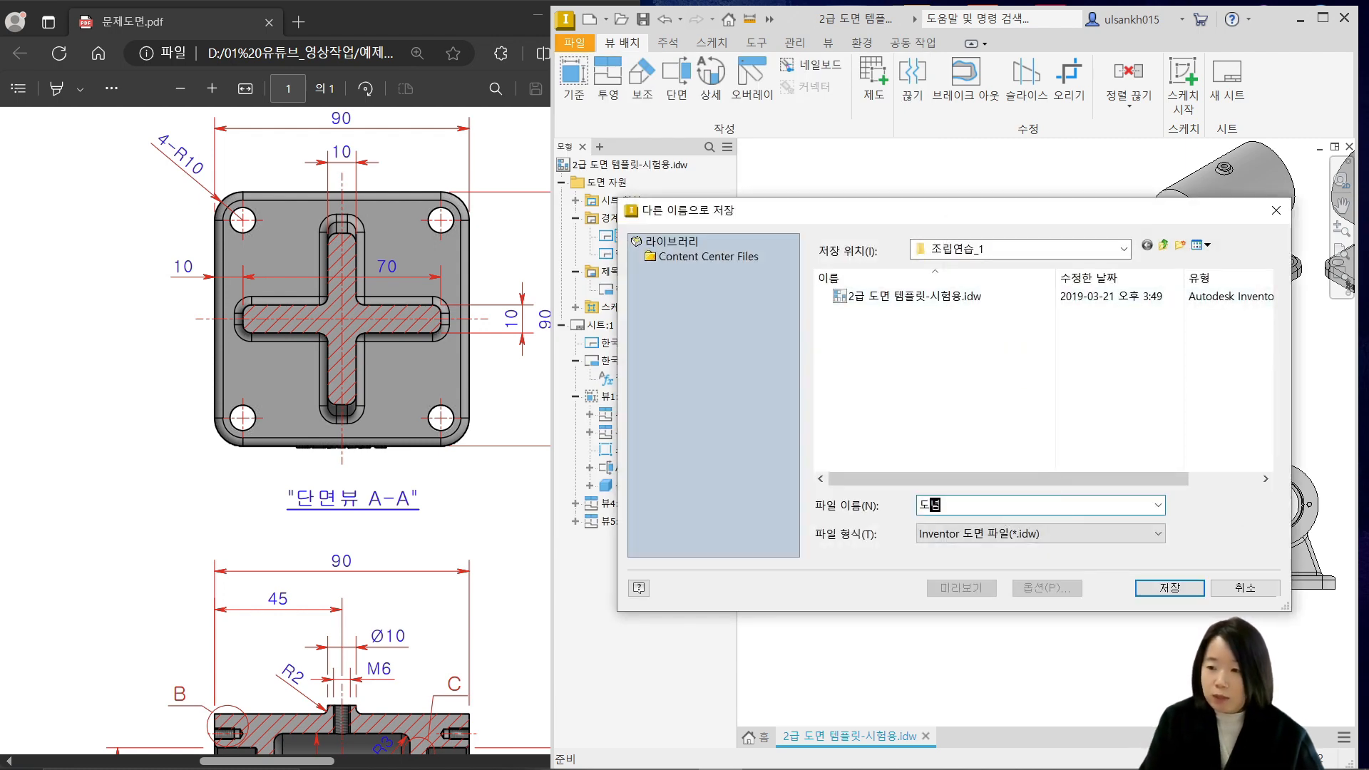
pyautogui.write('자')
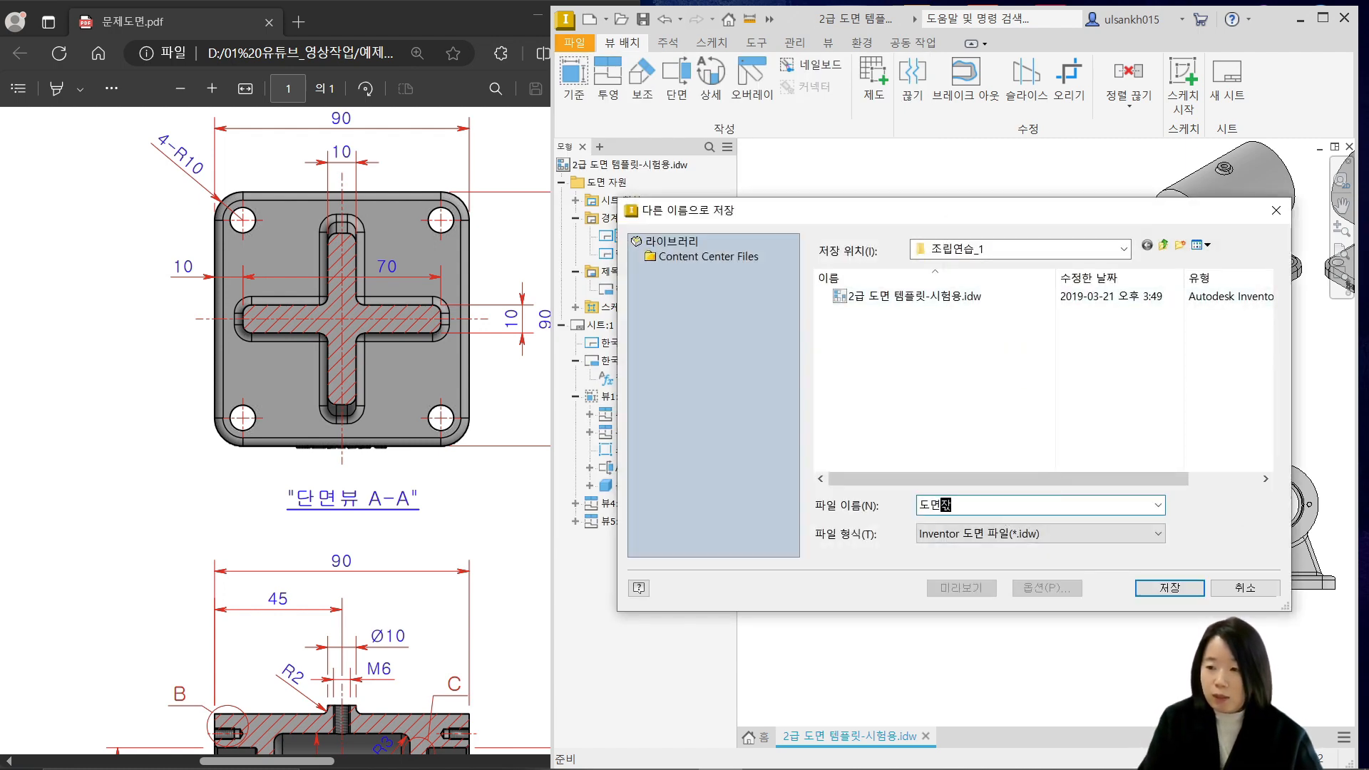
pyautogui.write('성')
pyautogui.click(1163, 588)
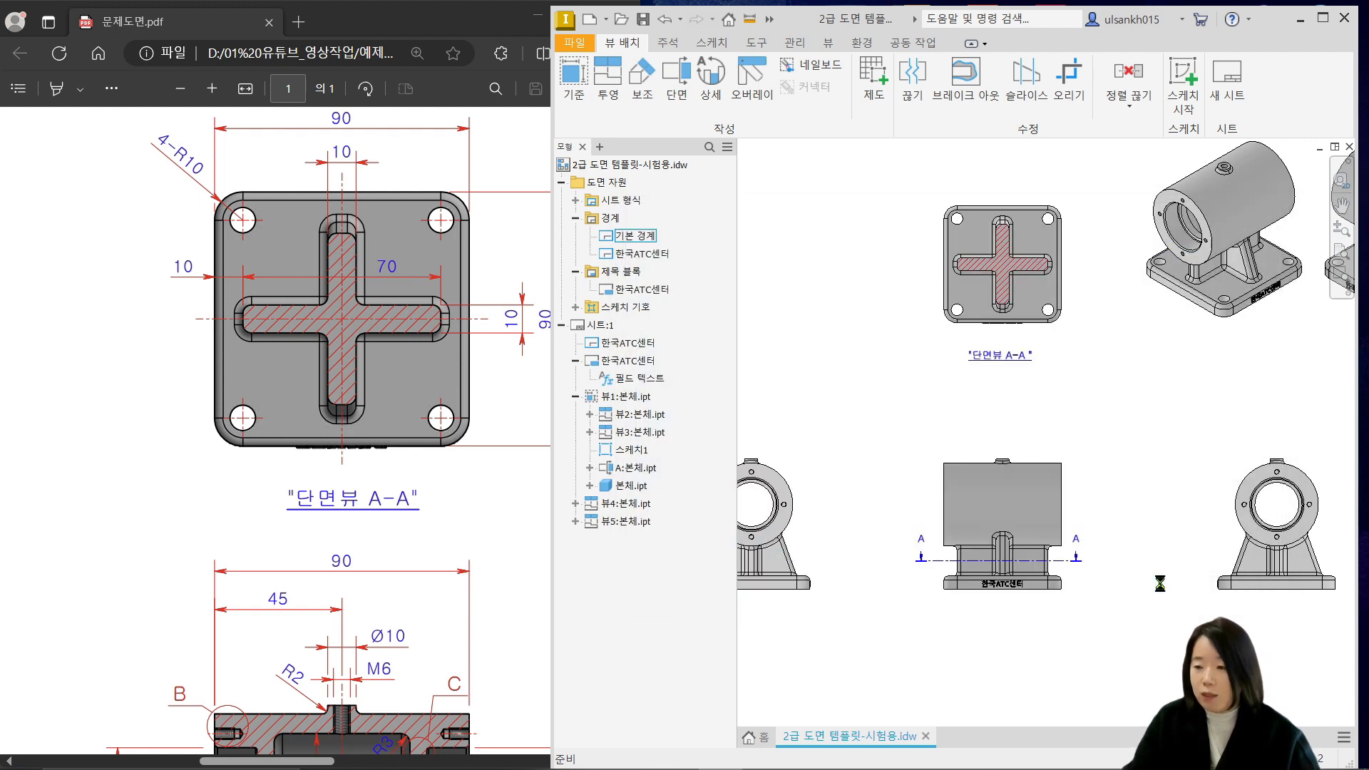
# Switch to 문제도면.pdf and examine the half-sectioned front view with its B and C callouts and 상세뷰 B (1:1)
pyautogui.click(443, 632)
pyautogui.keyDown('ctrl'); pyautogui.scroll(-3, 426, 576); pyautogui.keyUp('ctrl')
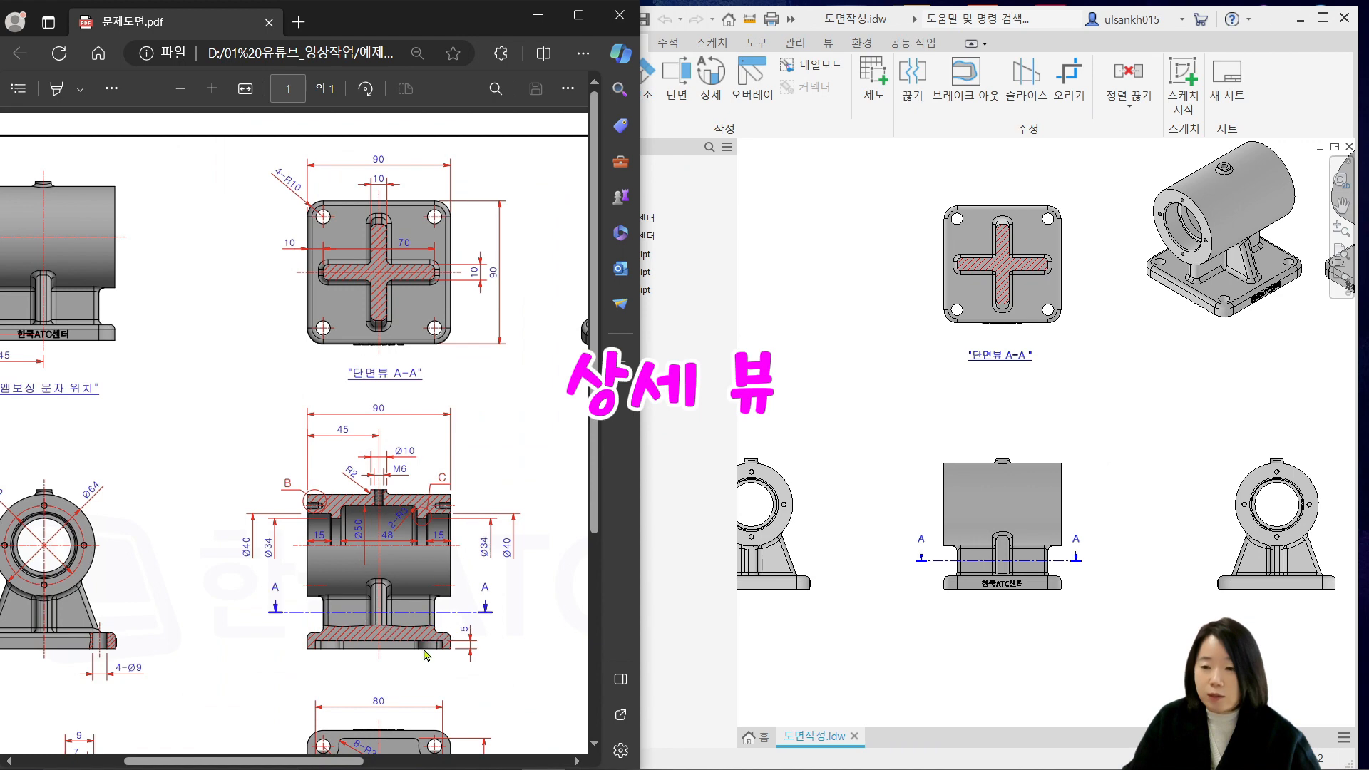
pyautogui.keyDown('ctrl'); pyautogui.scroll(-2, 431, 537); pyautogui.keyUp('ctrl')
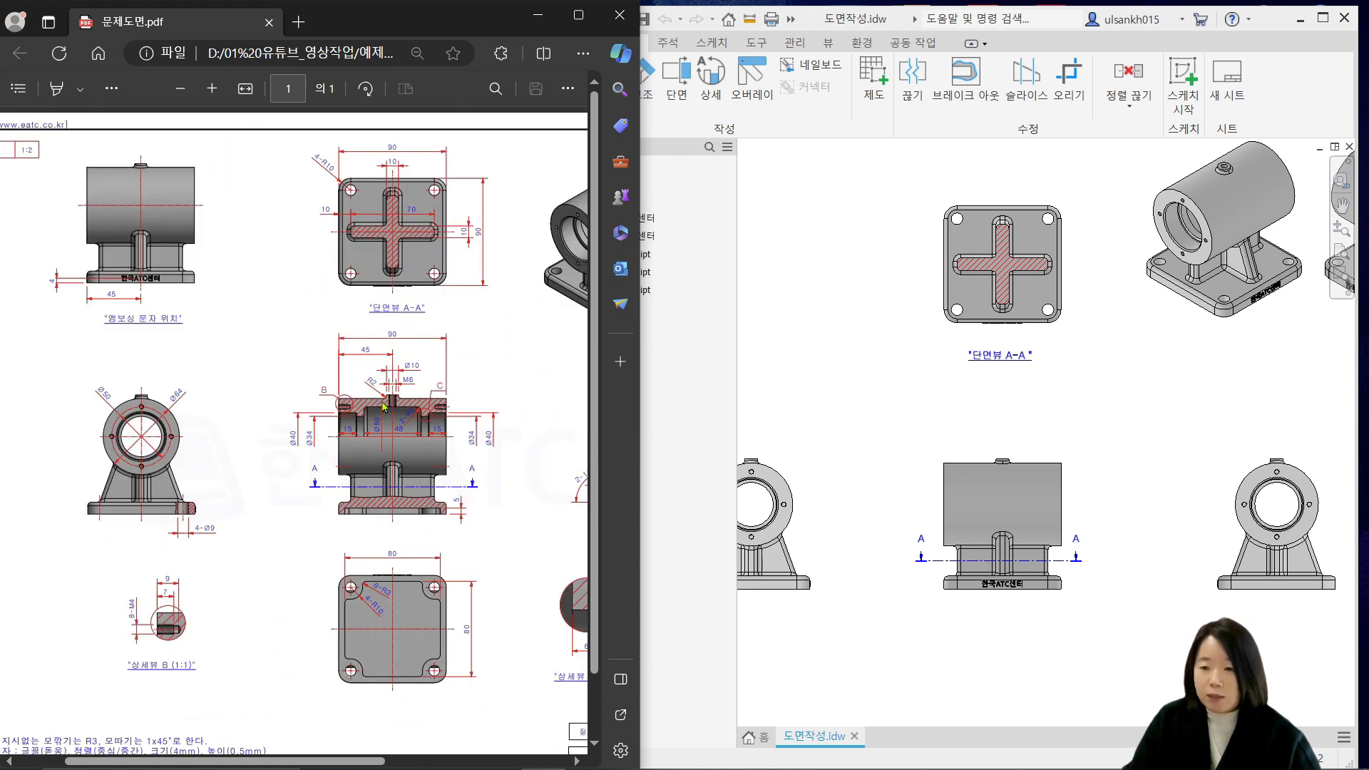
pyautogui.keyDown('ctrl'); pyautogui.scroll(3, 352, 410); pyautogui.keyUp('ctrl')
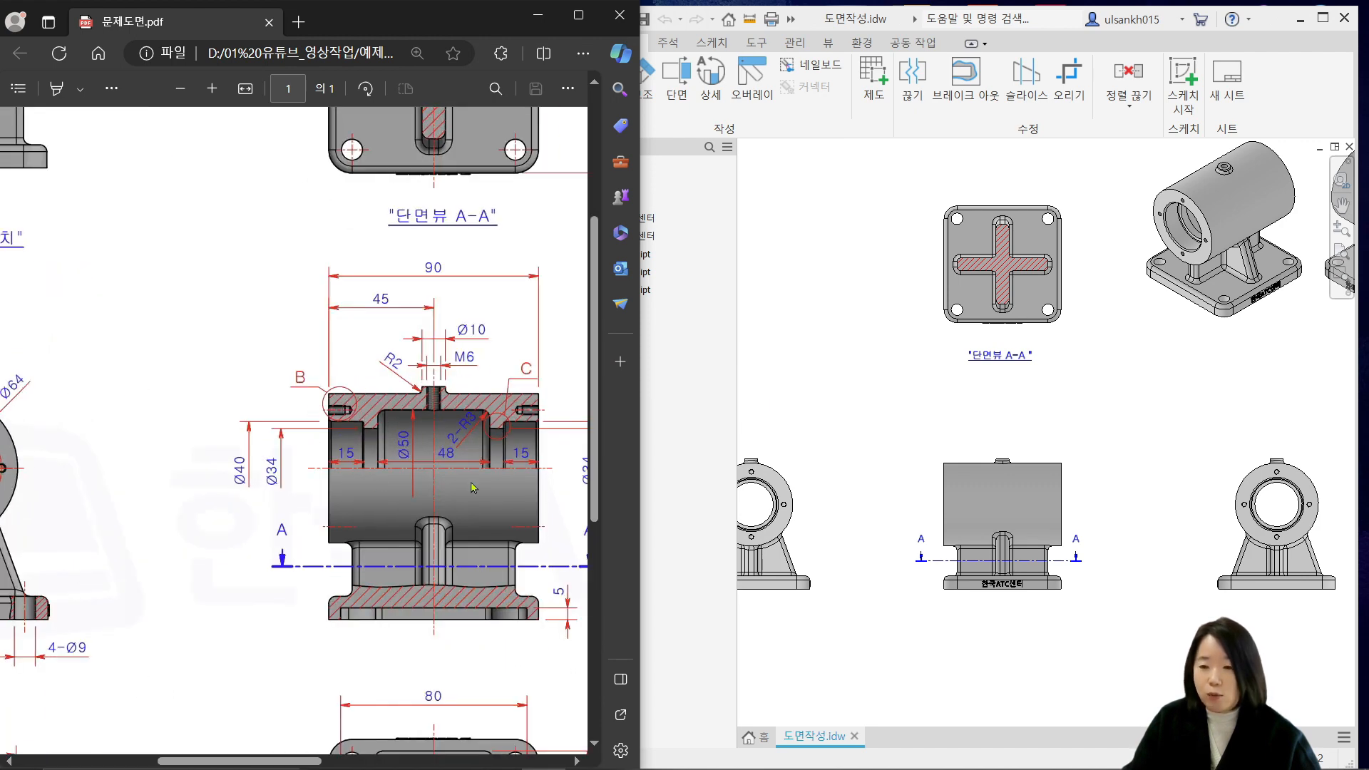
pyautogui.keyDown('ctrl'); pyautogui.scroll(-4, 464, 468); pyautogui.keyUp('ctrl')
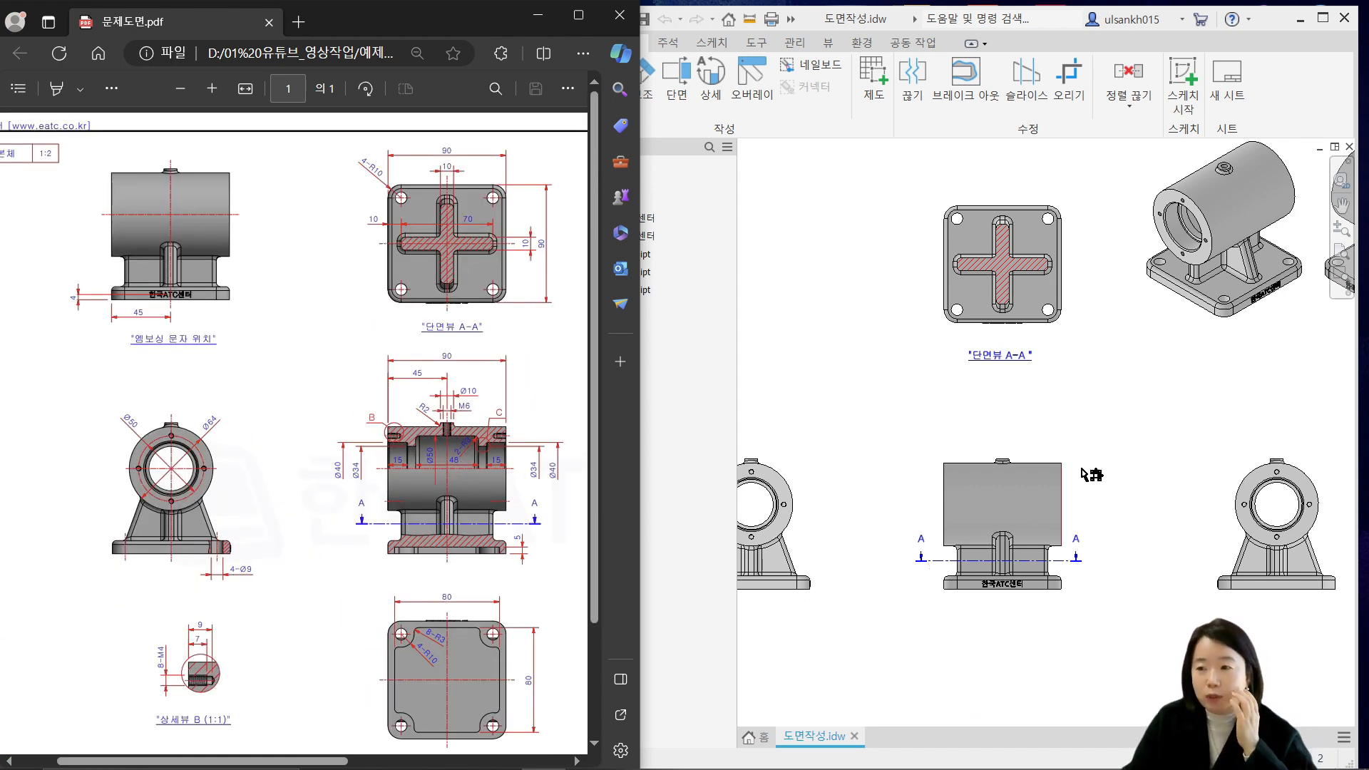
# Return to the Inventor drawing and place a 1:1 detail view B beside the rightmost side view, circling its top bolt hole
pyautogui.moveTo(1282, 471); pyautogui.dragTo(1120, 468, button='middle')
pyautogui.scroll(5, 1120, 468)
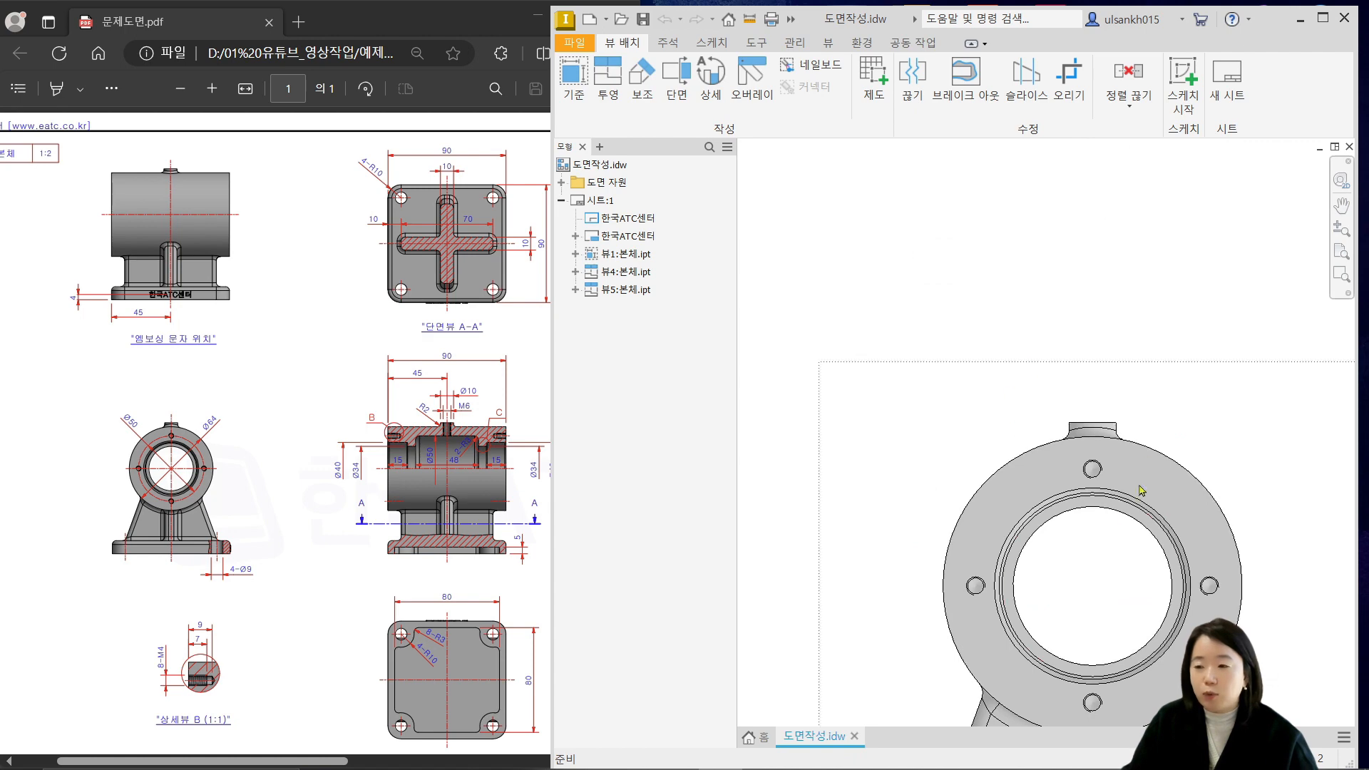
pyautogui.scroll(-5, 1125, 508)
pyautogui.moveTo(1126, 513)
pyautogui.mouseDown(button='middle')
pyautogui.moveTo(991, 492)
pyautogui.moveTo(937, 457)
pyautogui.mouseUp(button='middle')
pyautogui.click(709, 77)
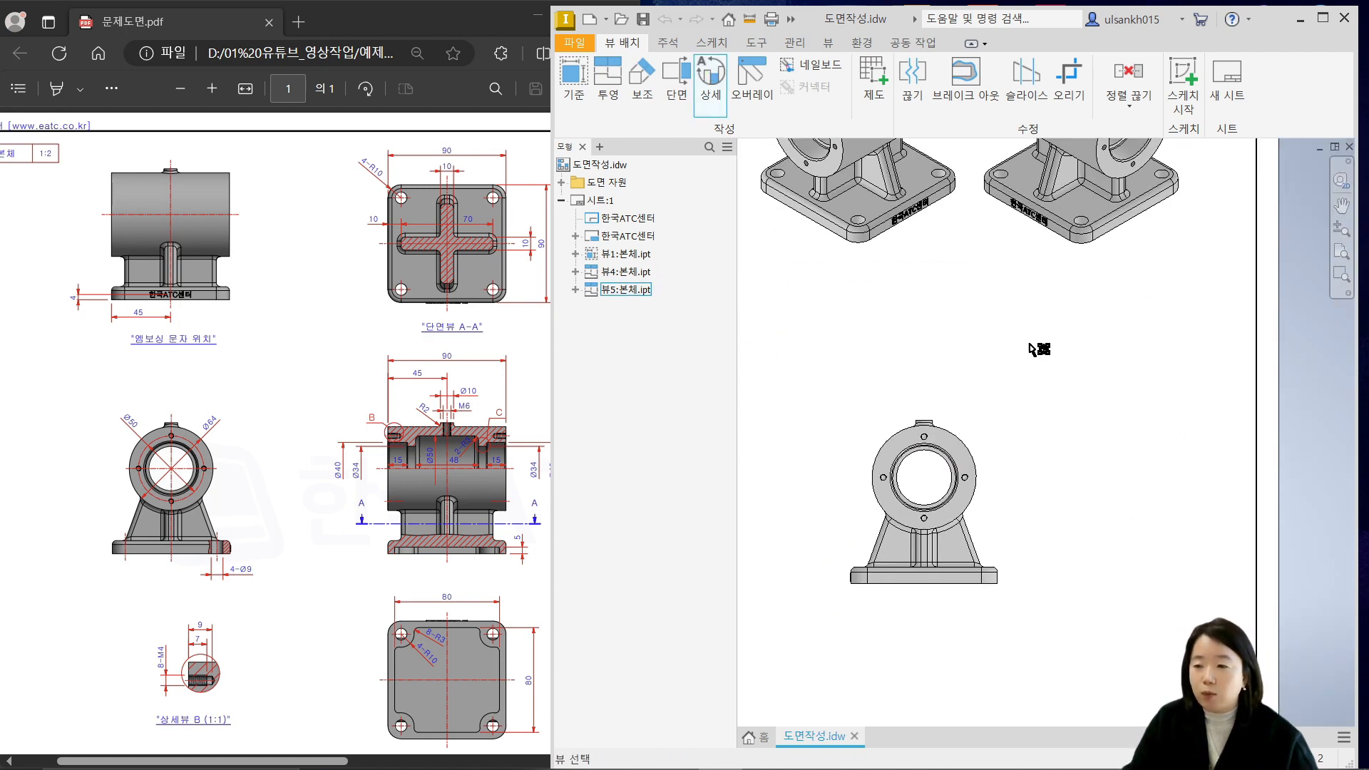
pyautogui.scroll(3, 1029, 452)
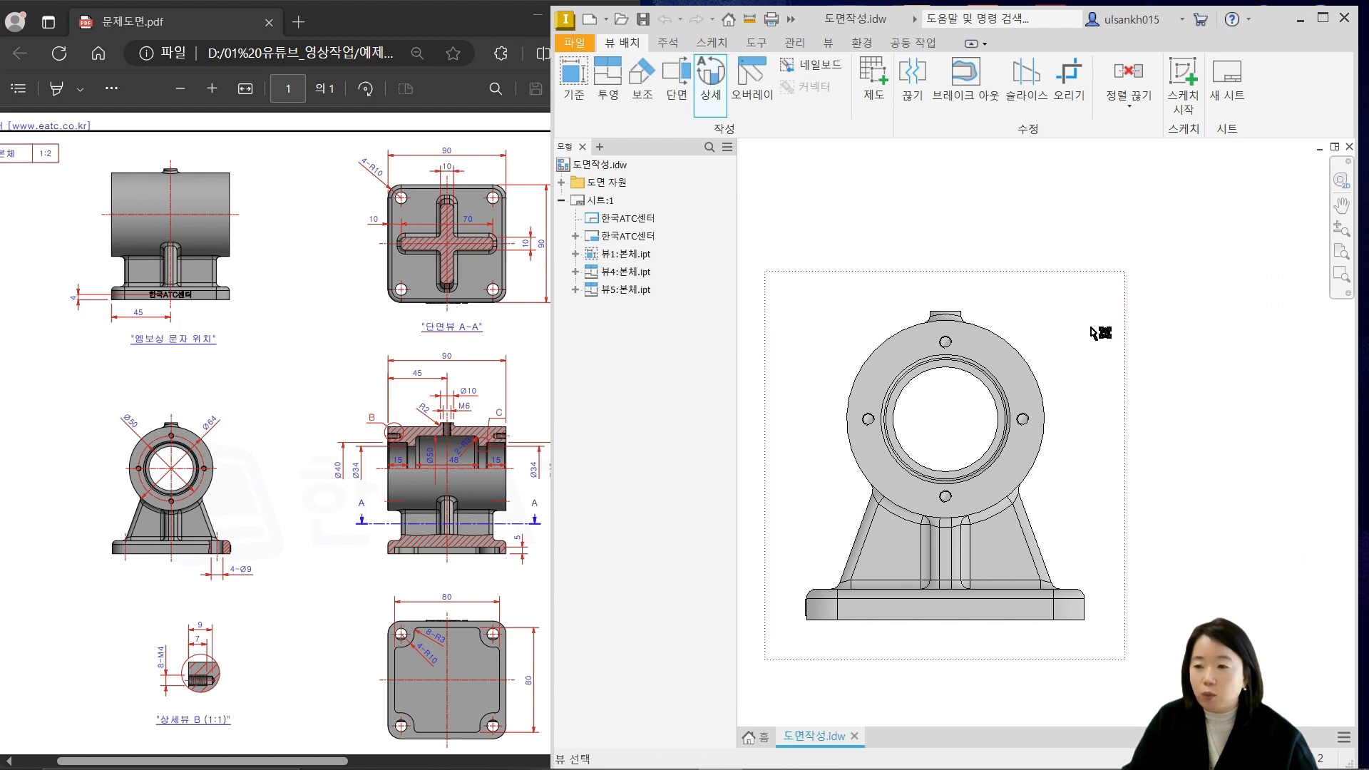
pyautogui.click(1095, 330)
pyautogui.moveTo(940, 154); pyautogui.dragTo(761, 114)
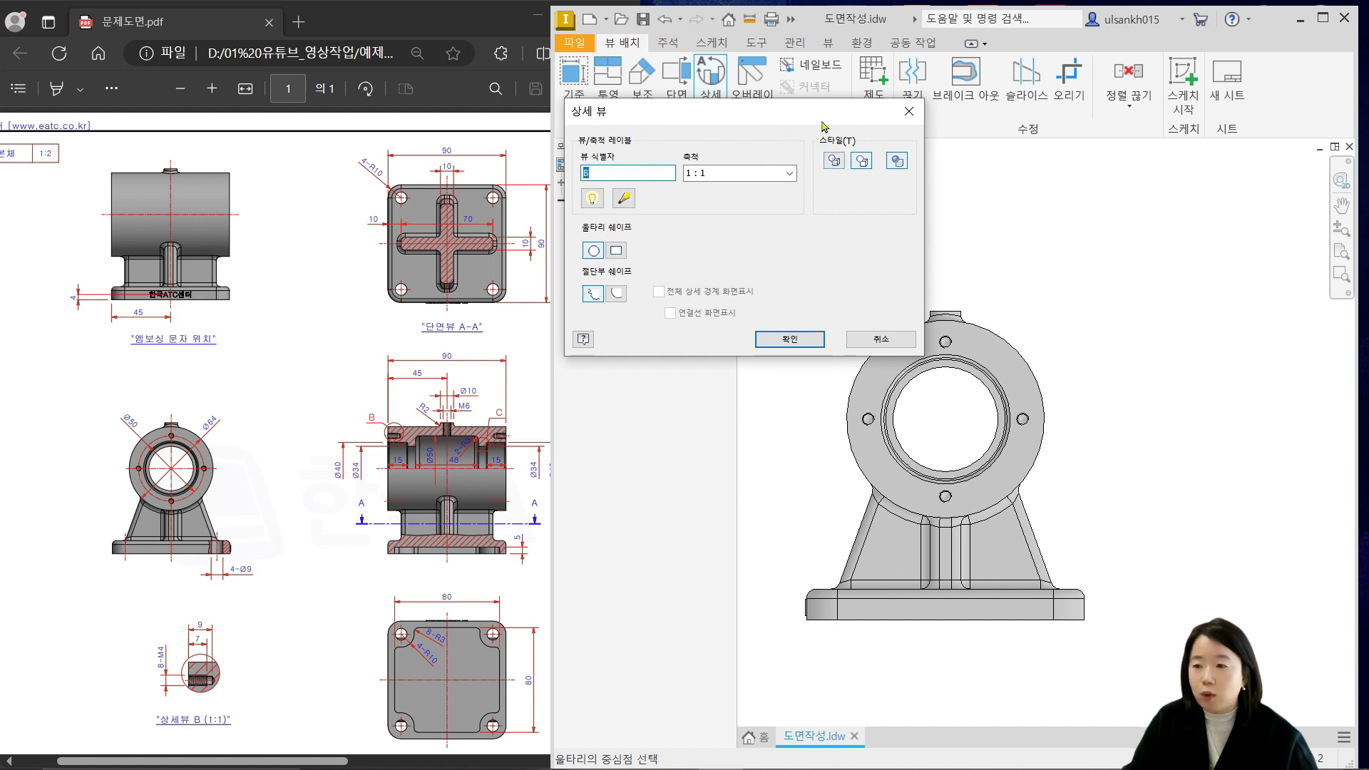
pyautogui.click(954, 340)
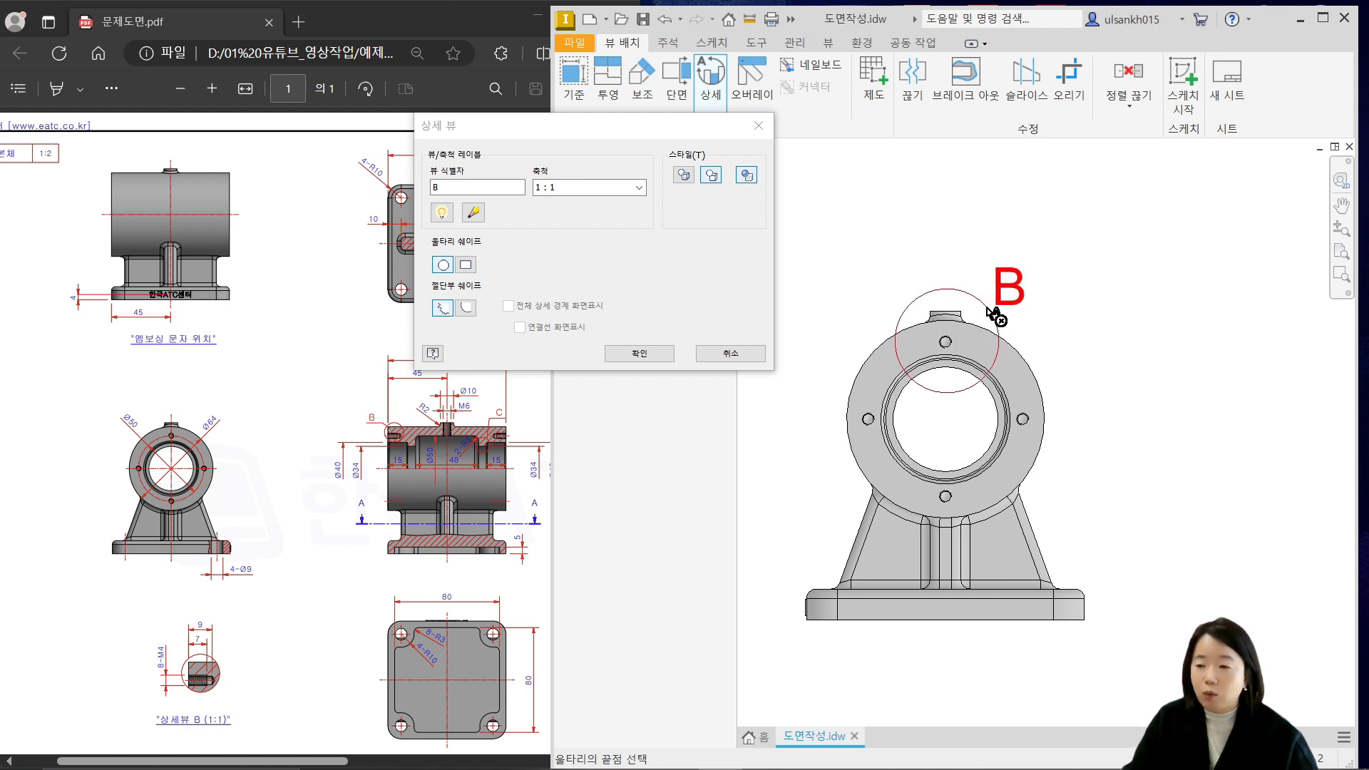
pyautogui.click(991, 315)
pyautogui.scroll(5, 1160, 316)
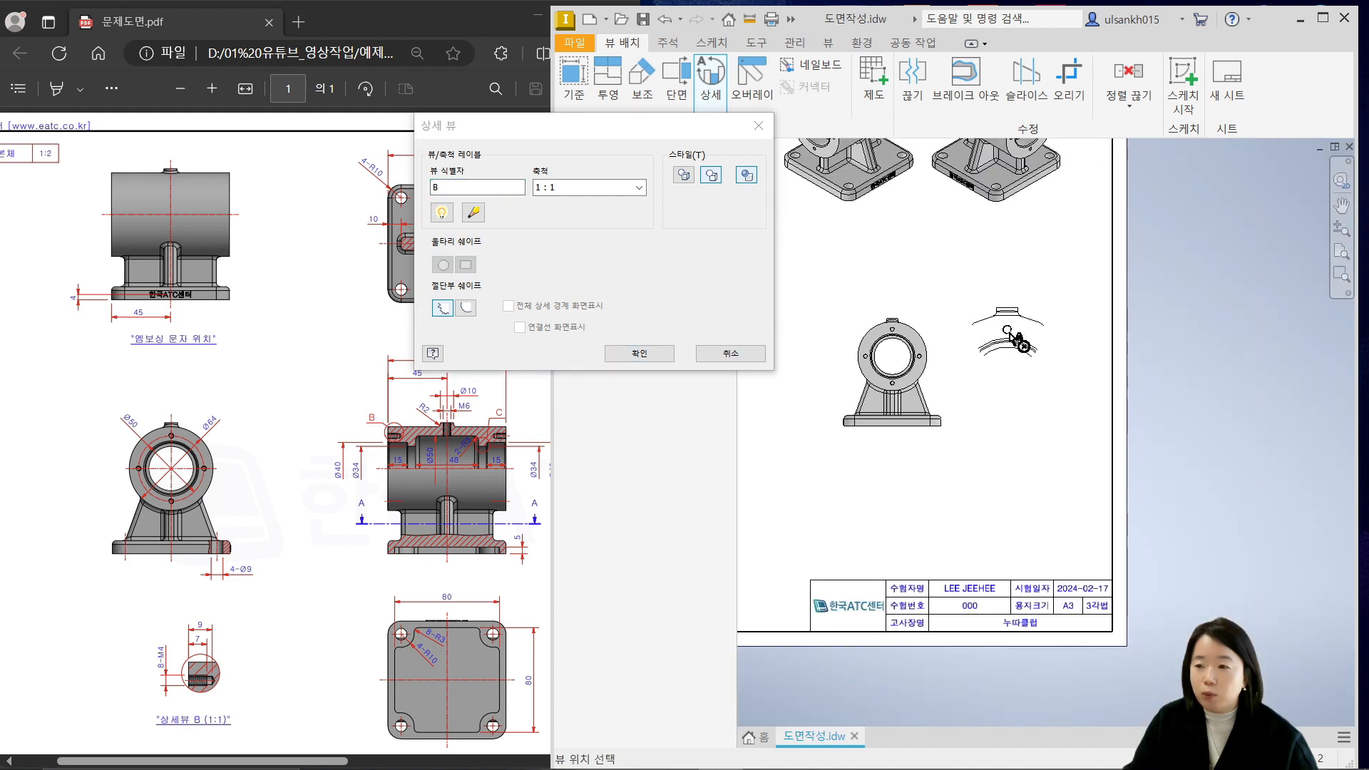
pyautogui.click(1027, 335)
pyautogui.scroll(-3, 1044, 319)
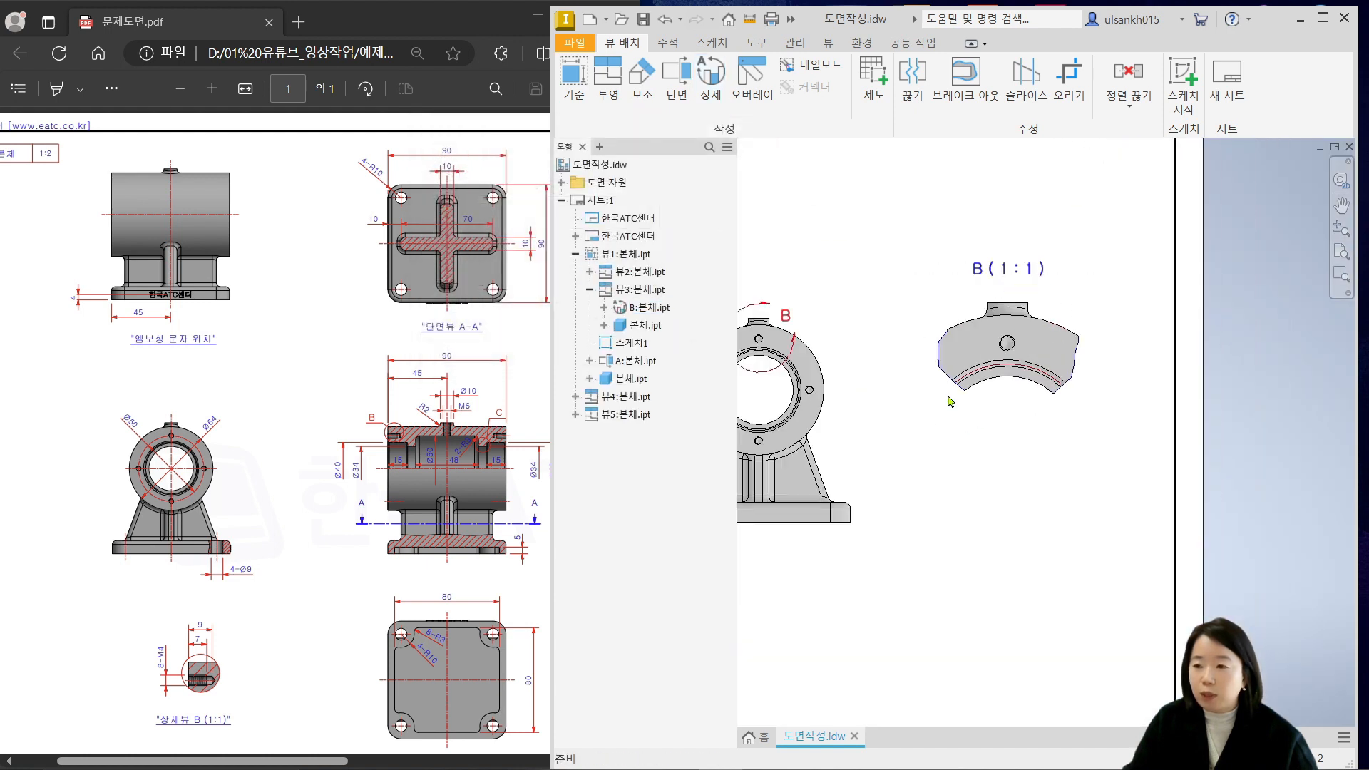
pyautogui.moveTo(938, 440); pyautogui.dragTo(1048, 402, button='middle')
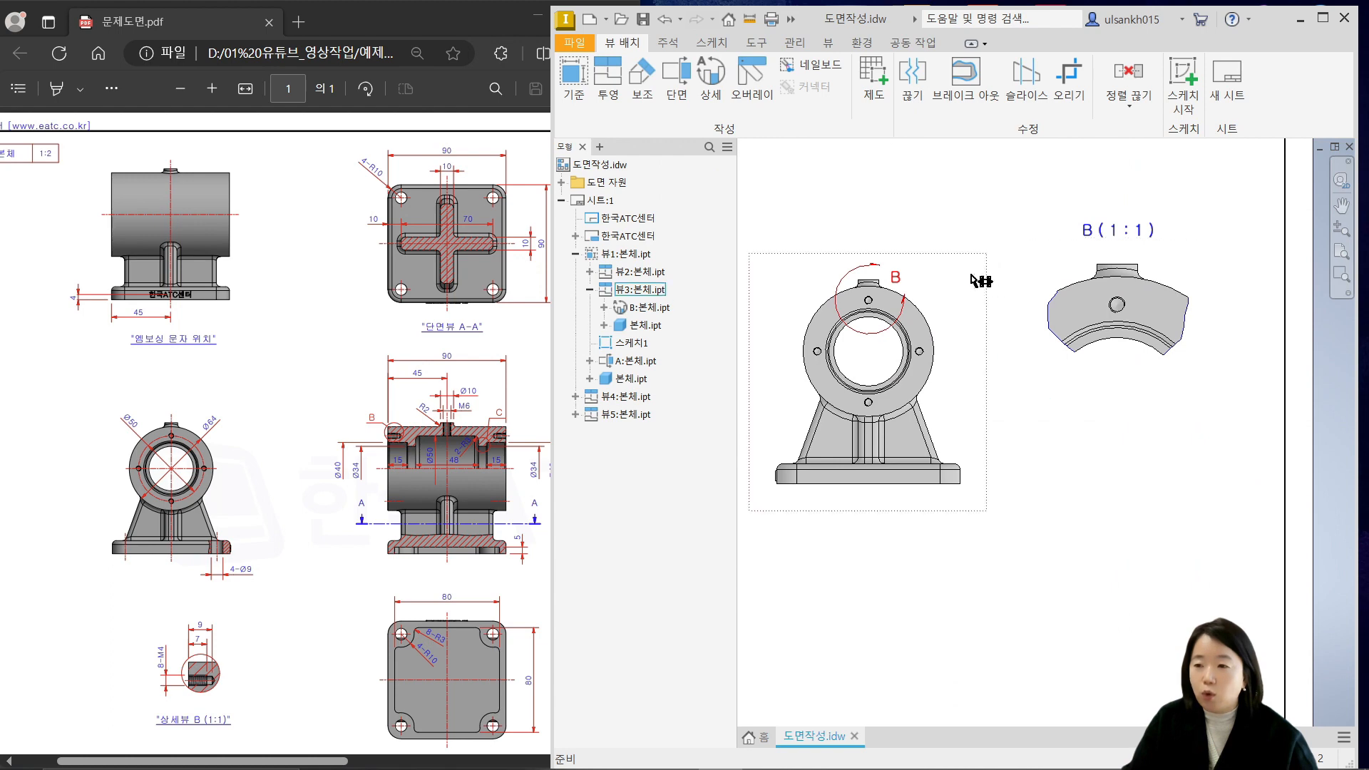
# Shrink the circular boundary of detail B around the top bolt hole
pyautogui.scroll(-2, 891, 298)
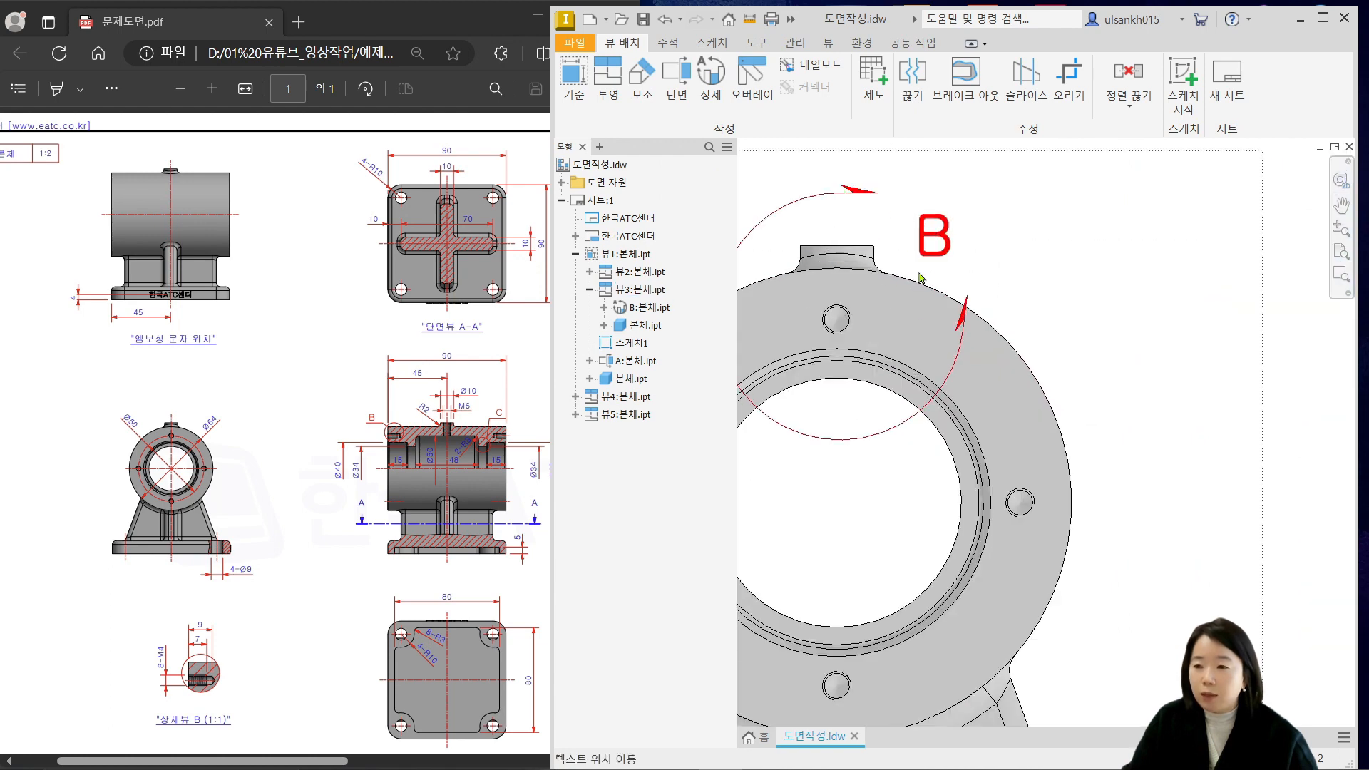
pyautogui.scroll(1, 938, 346)
pyautogui.moveTo(953, 349)
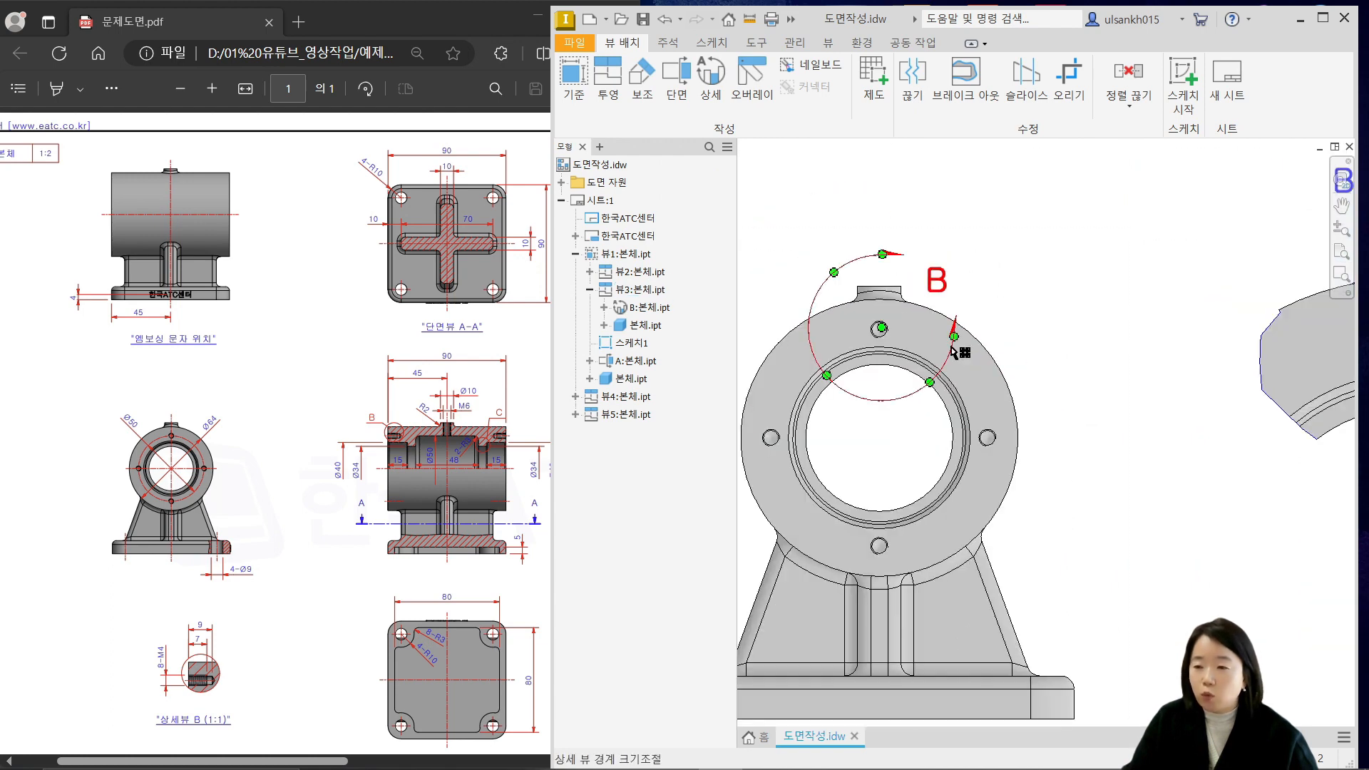
pyautogui.click(954, 349)
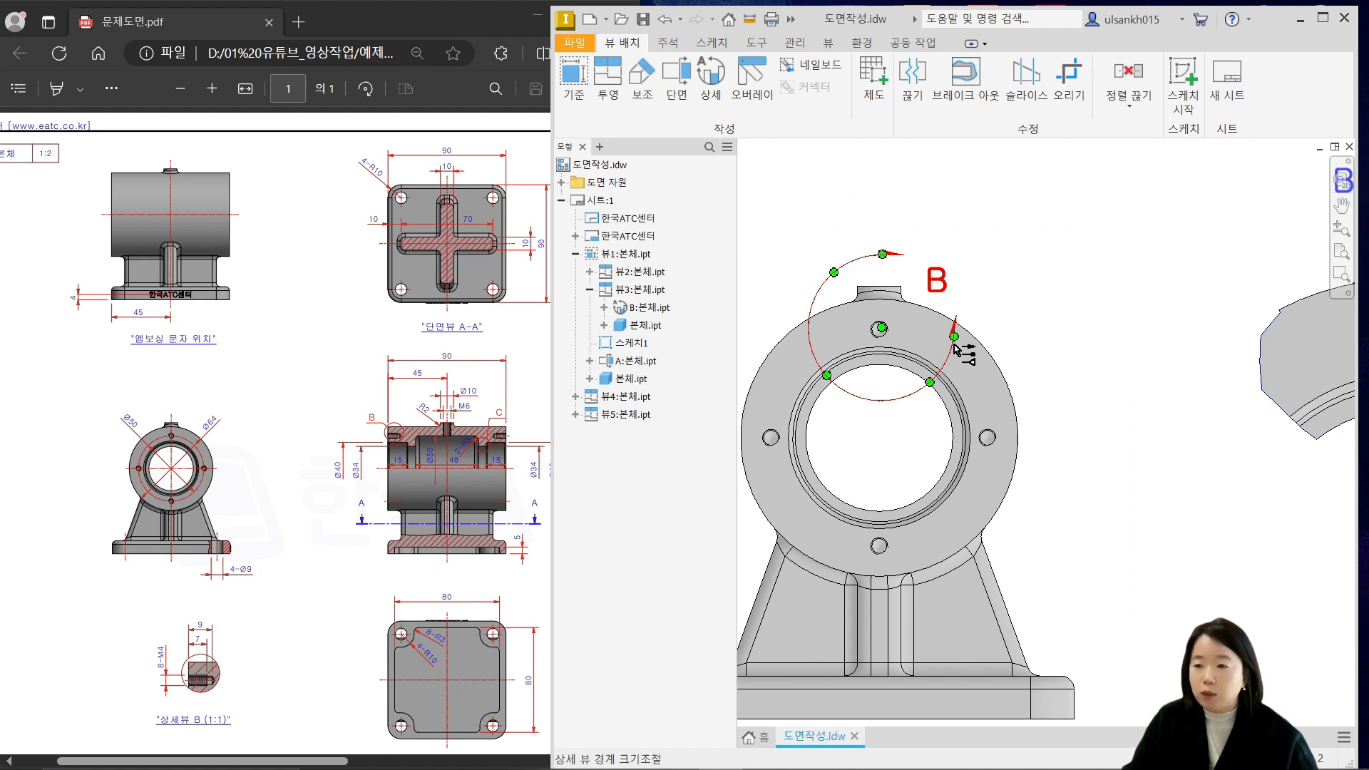
pyautogui.moveTo(932, 385); pyautogui.dragTo(923, 374)
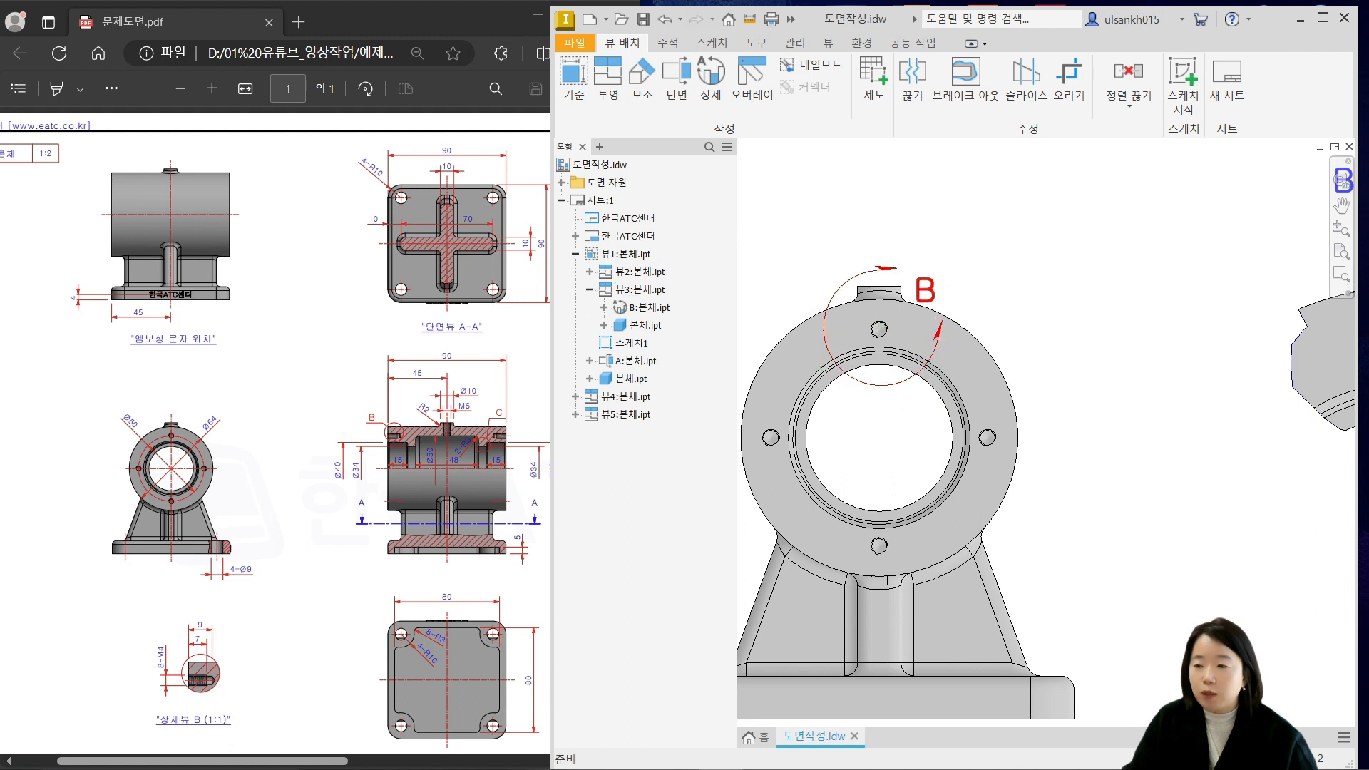
pyautogui.scroll(-3, 897, 425)
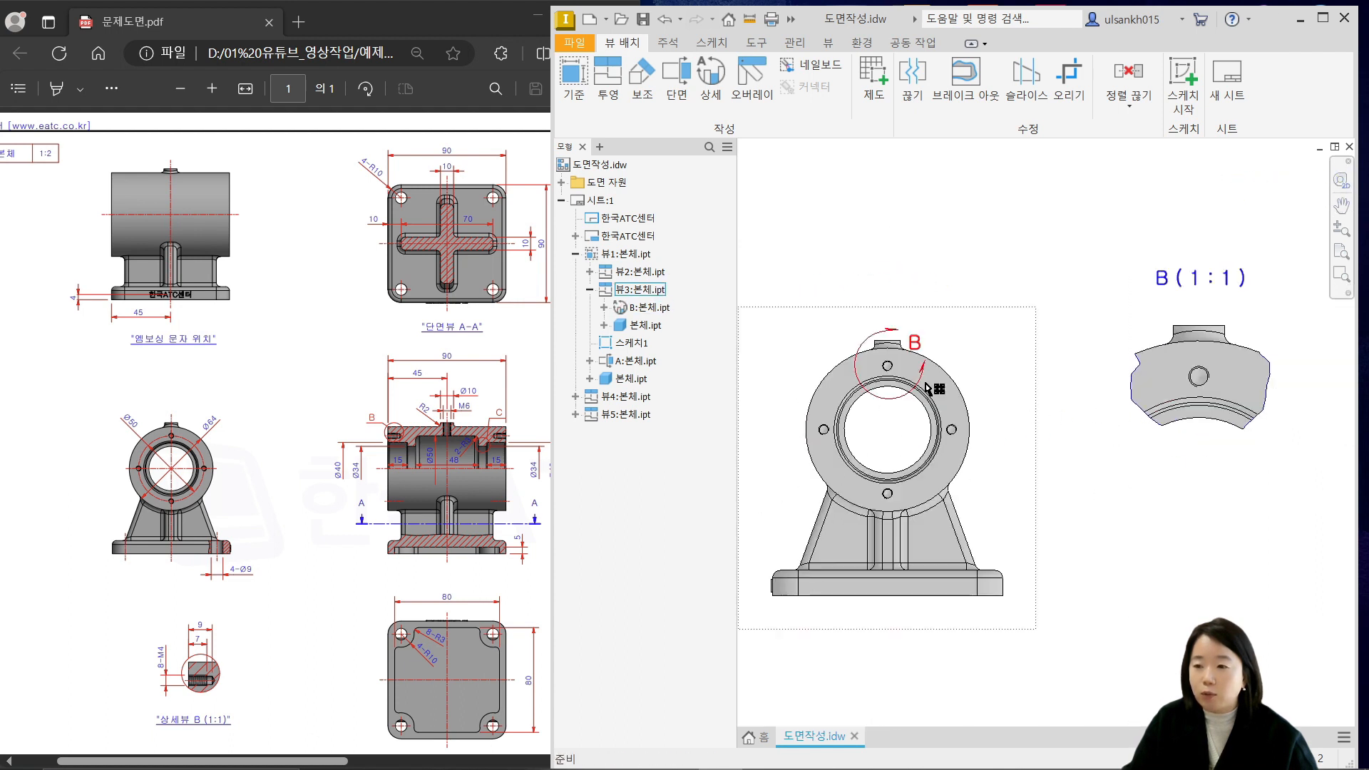
# Move the detail B boundary from the top bolt hole to the hole on the right of the bore
pyautogui.scroll(3, 890, 365)
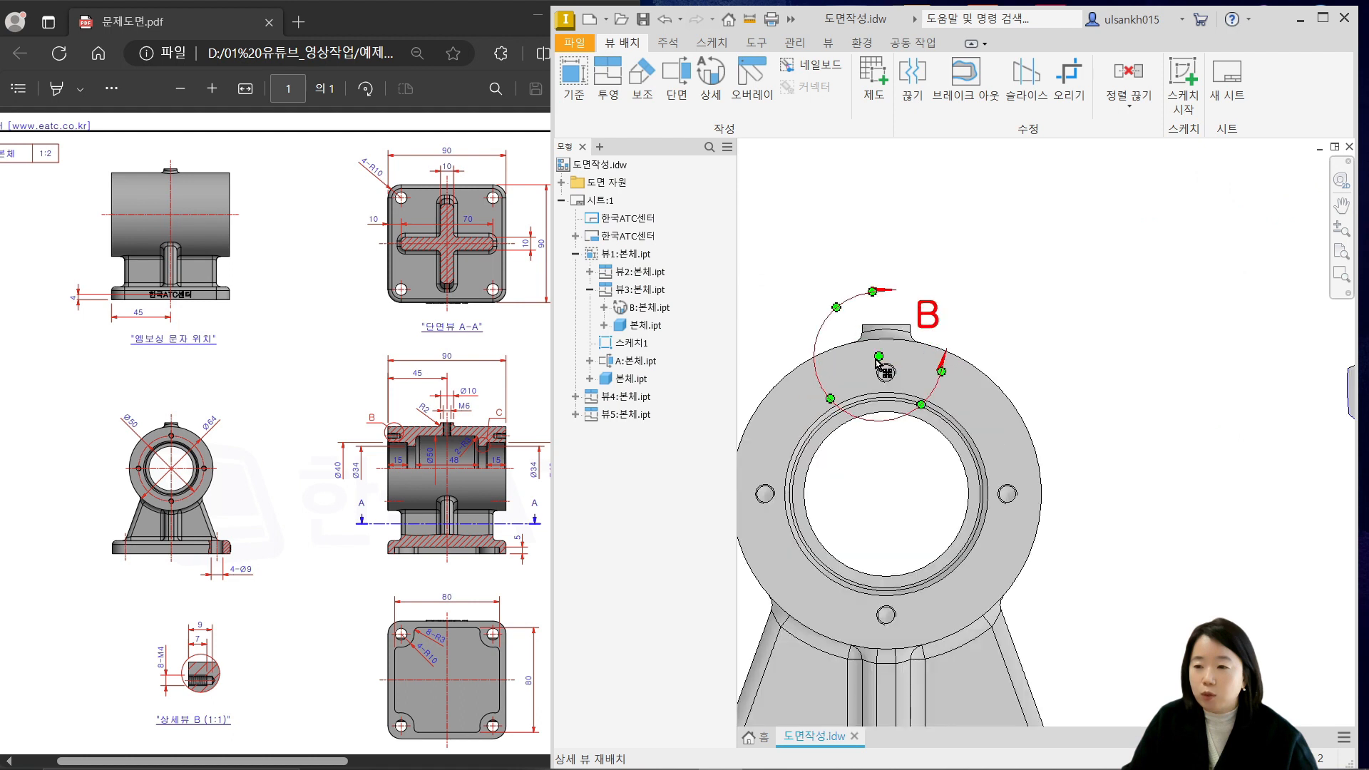
pyautogui.moveTo(880, 358); pyautogui.dragTo(1007, 494)
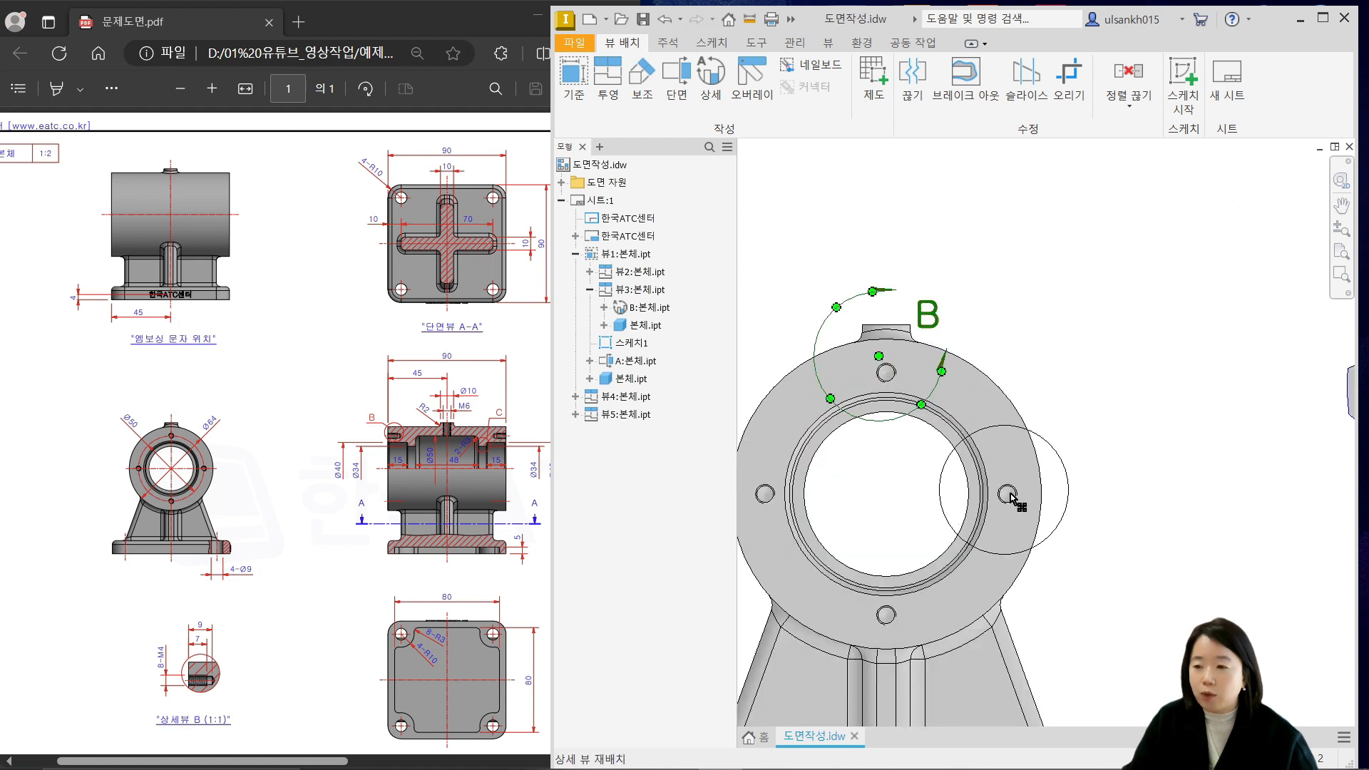
pyautogui.scroll(-3, 1181, 492)
pyautogui.moveTo(1184, 490)
pyautogui.mouseDown(button='middle')
pyautogui.moveTo(954, 494)
pyautogui.moveTo(1014, 470)
pyautogui.mouseUp(button='middle')
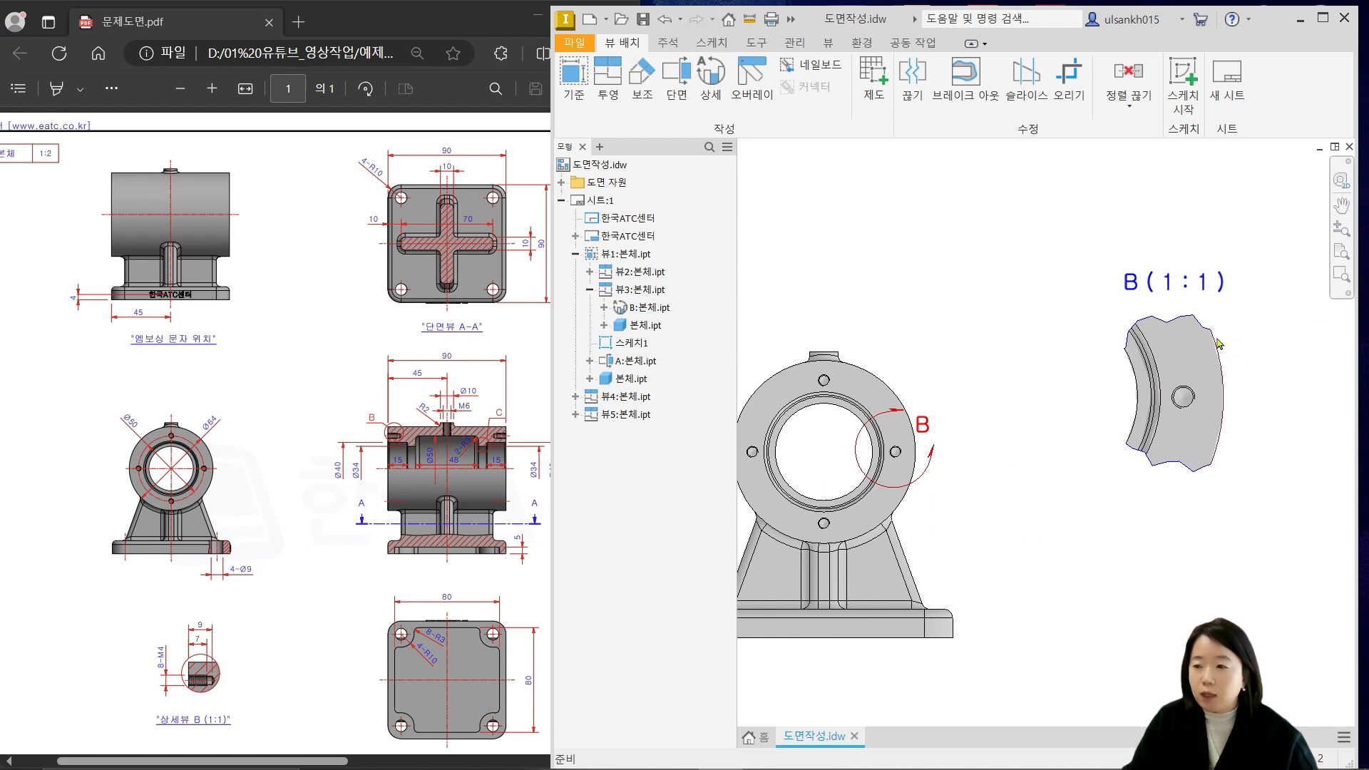
# Reduce the detail B boundary slightly and change its cutout shape from jagged to smooth
pyautogui.scroll(3, 1218, 341)
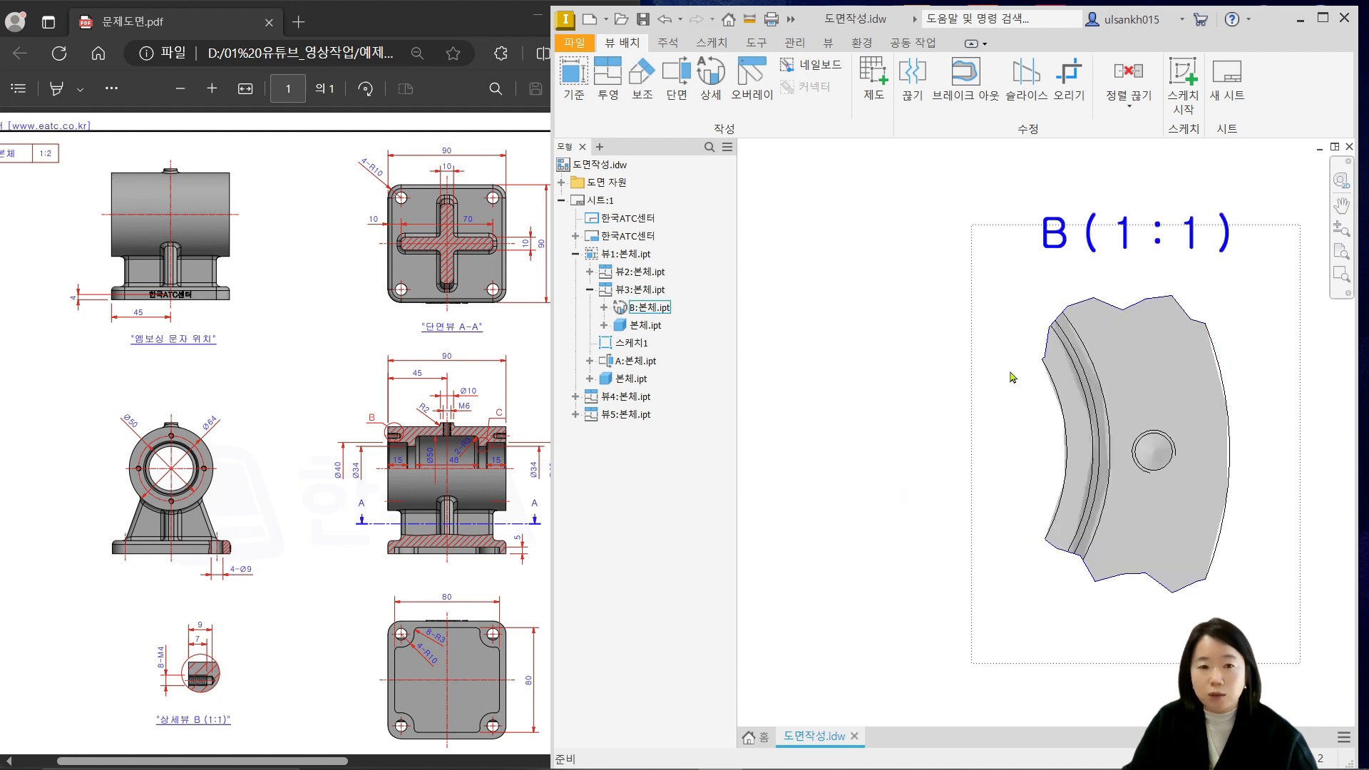
pyautogui.scroll(-2, 1053, 369)
pyautogui.moveTo(987, 428); pyautogui.dragTo(1097, 399, button='middle')
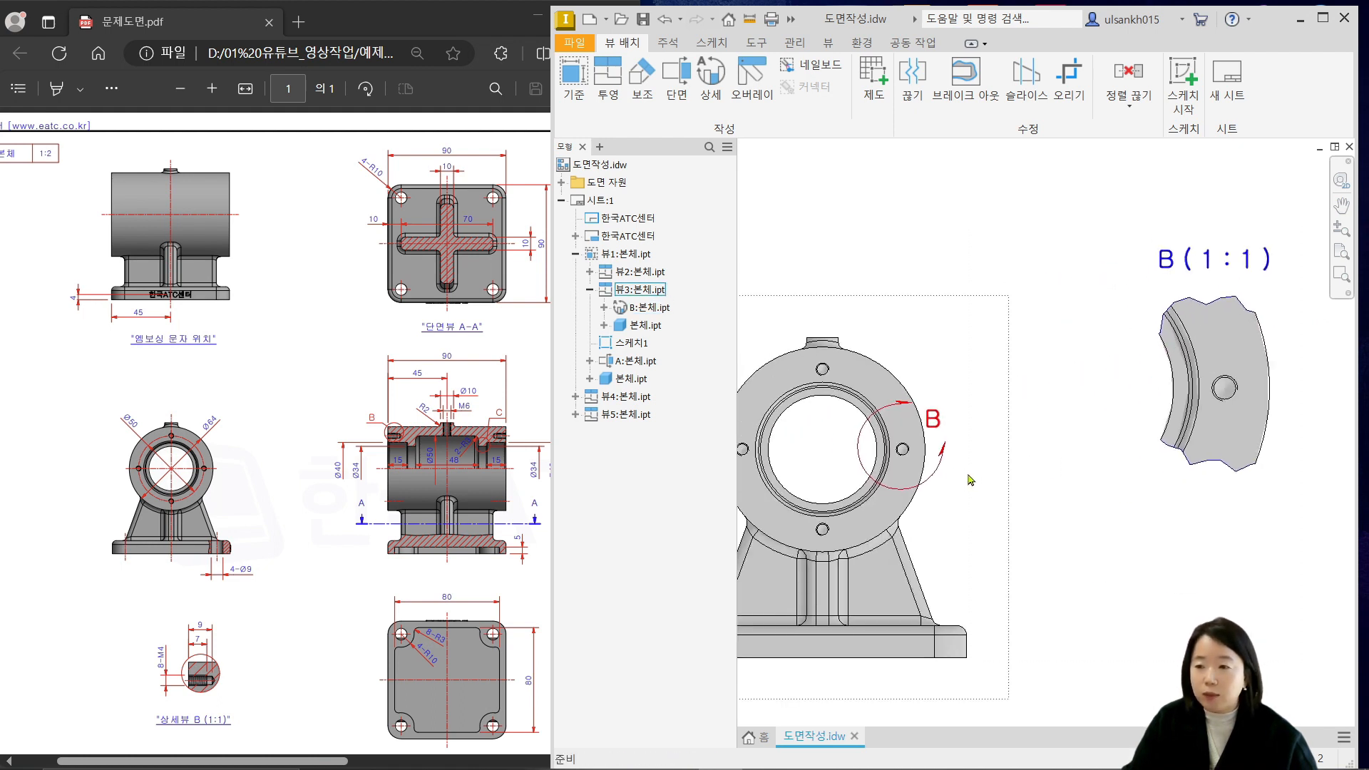
pyautogui.moveTo(929, 479); pyautogui.dragTo(926, 474)
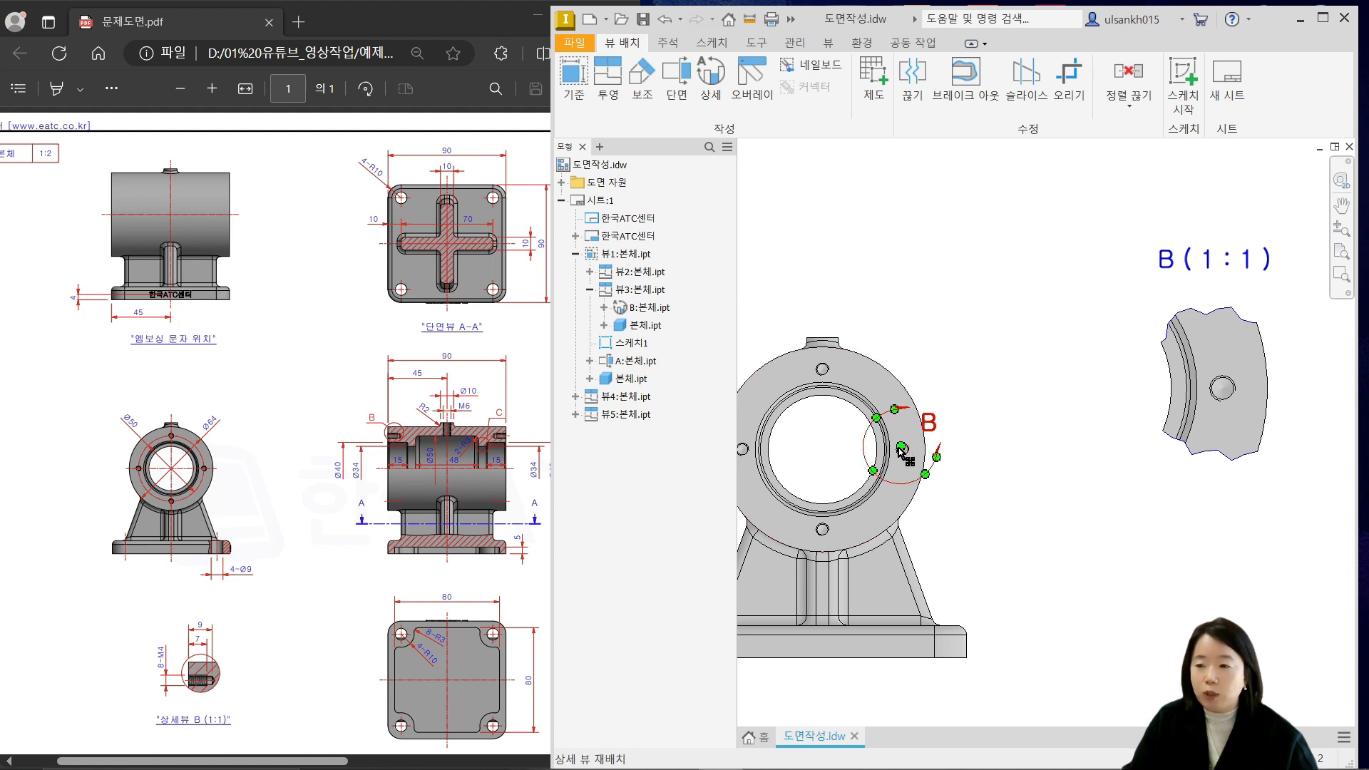
pyautogui.rightClick(901, 448)
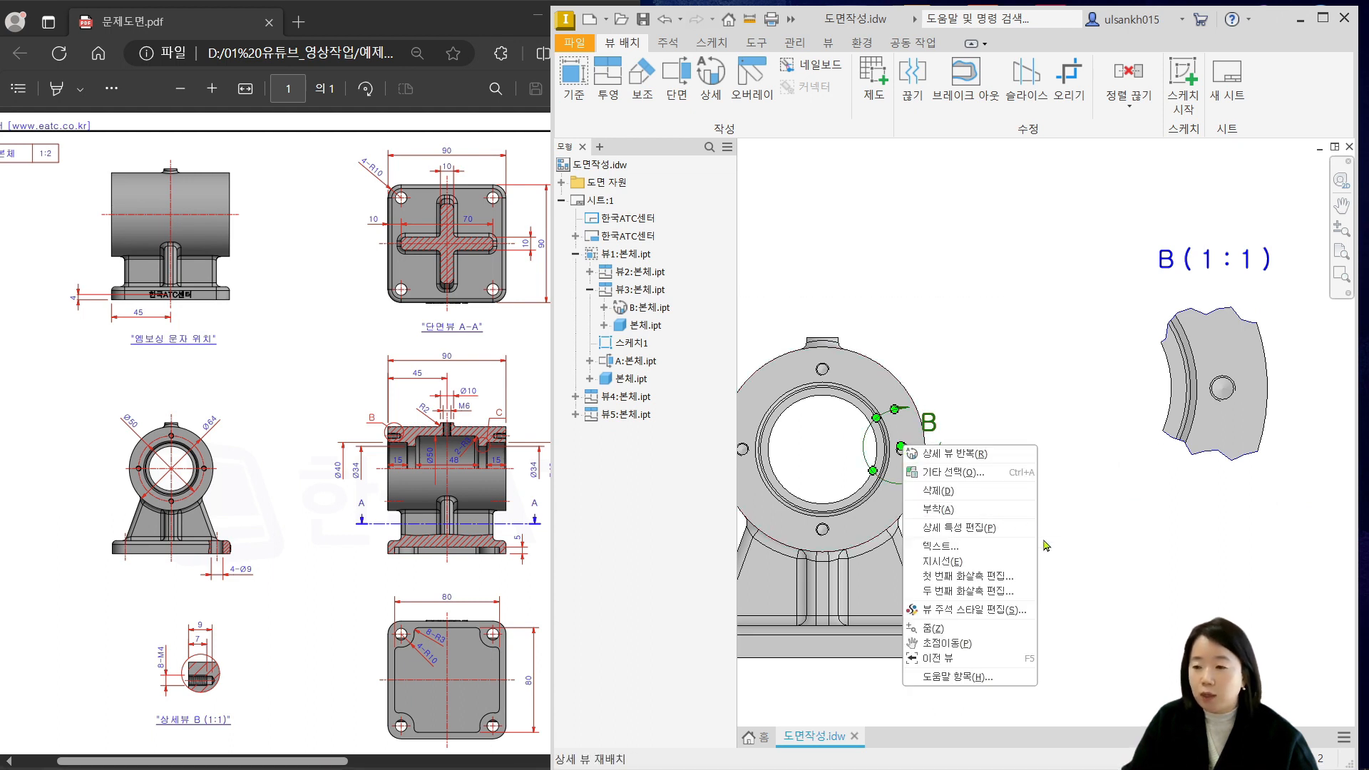
pyautogui.click(993, 528)
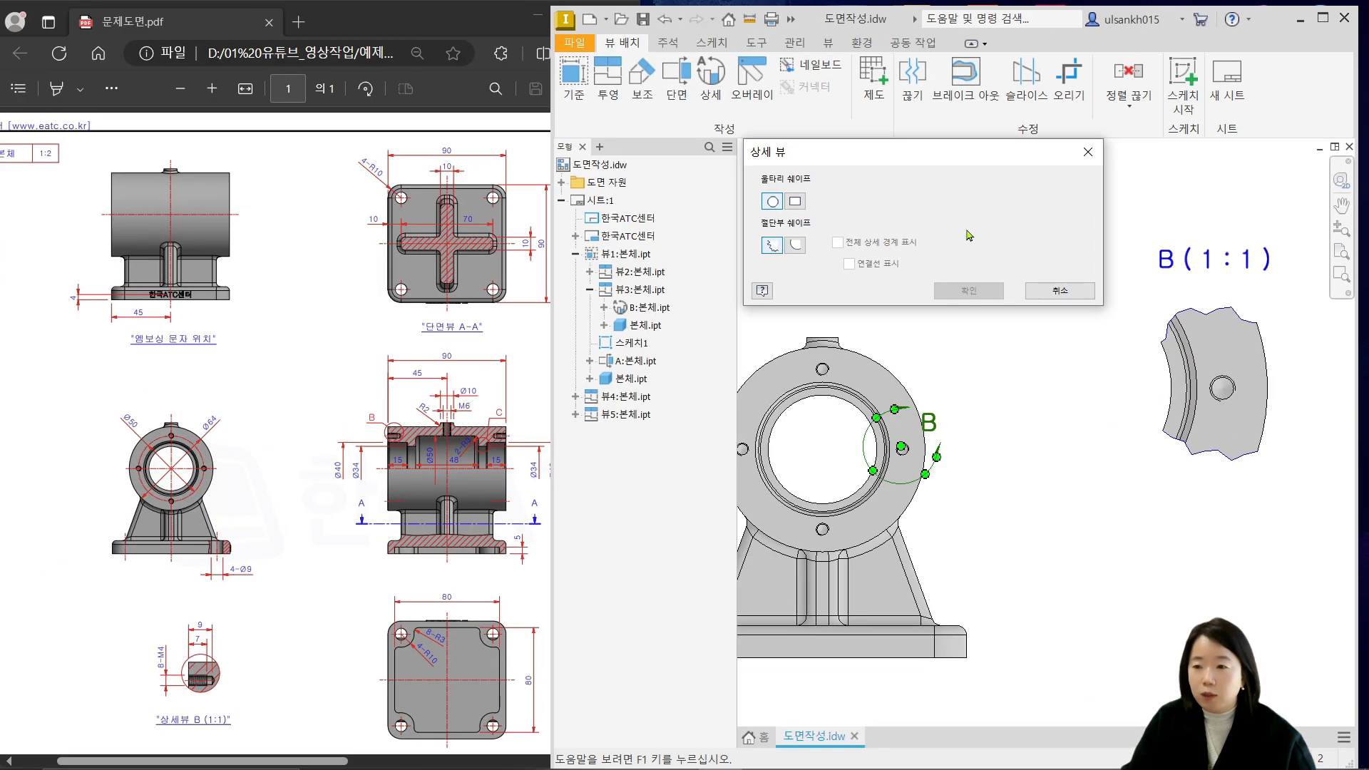
pyautogui.click(799, 245)
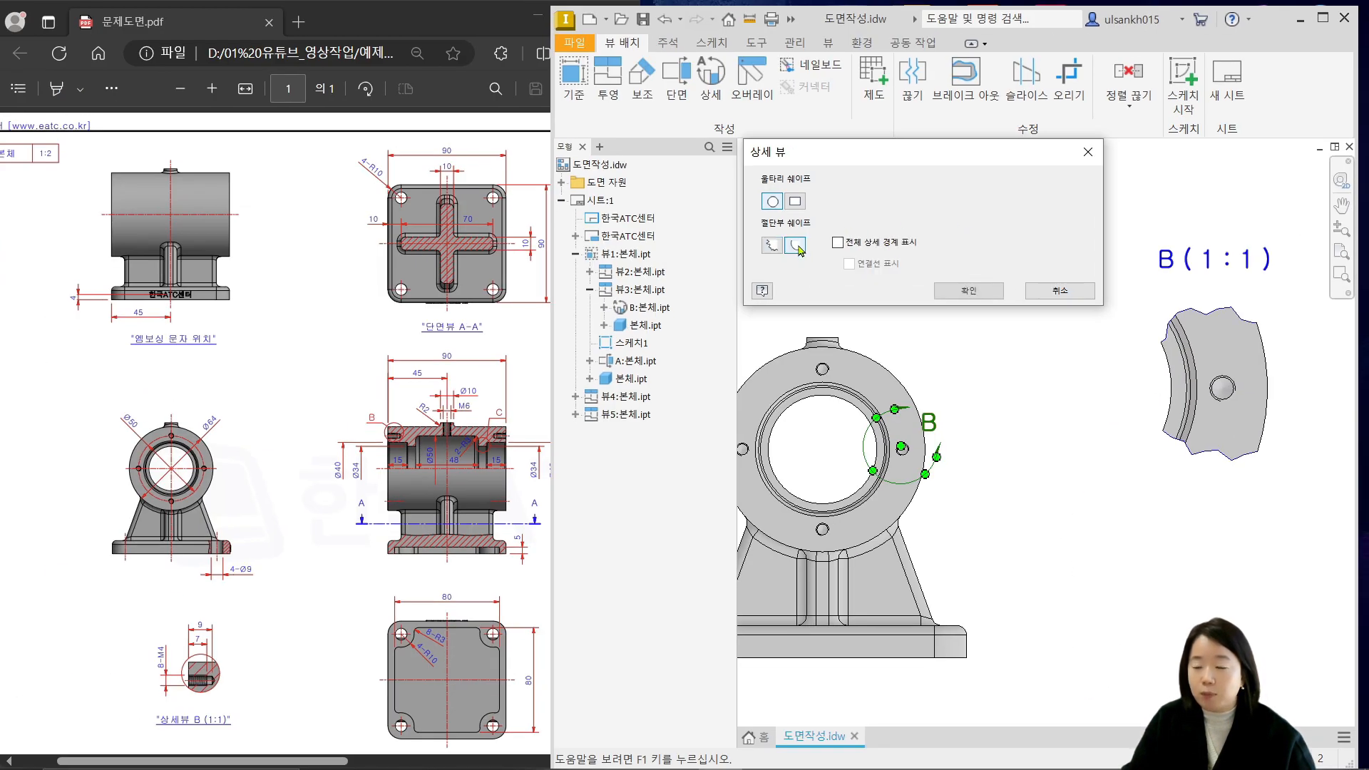
pyautogui.click(968, 291)
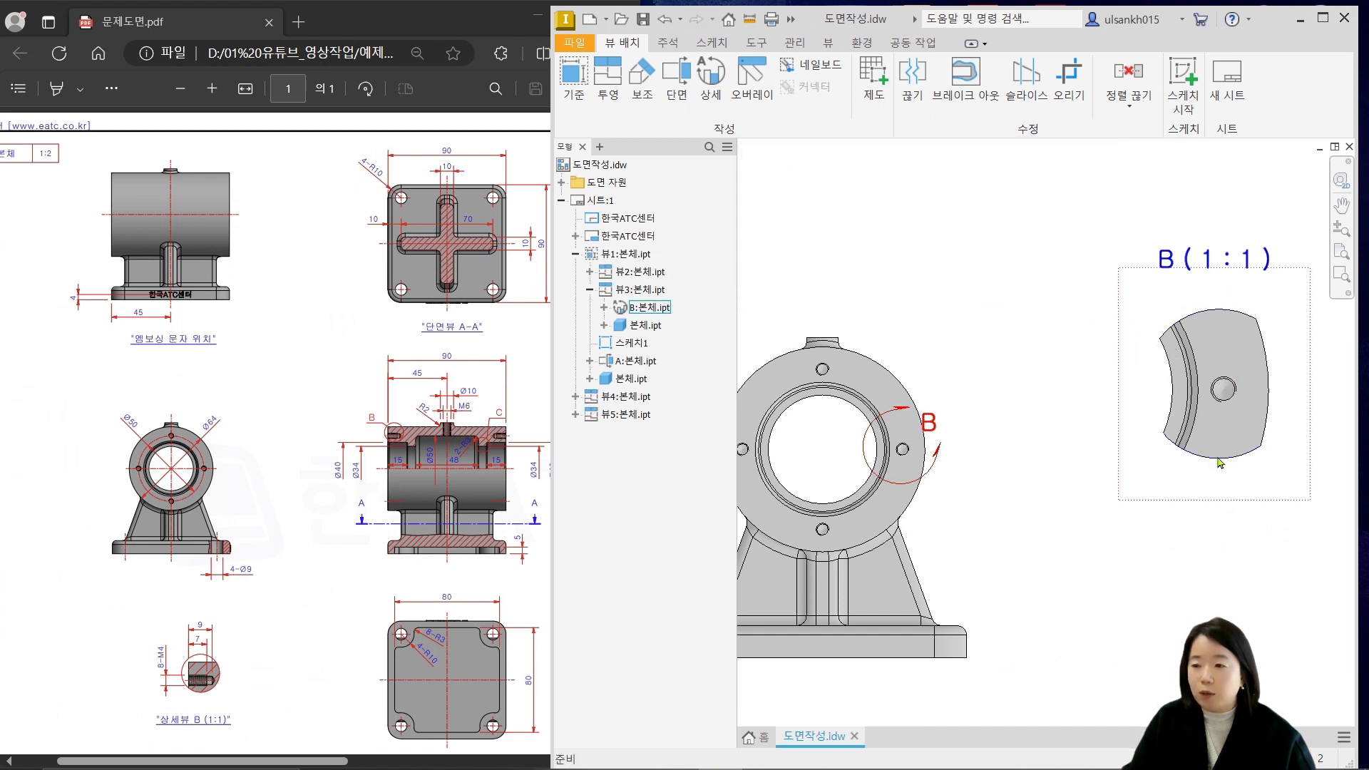
# Shrink the detail B boundary closely around the hole and enable the full detail boundary display (전체 상세 경계 표시)
pyautogui.moveTo(911, 465)
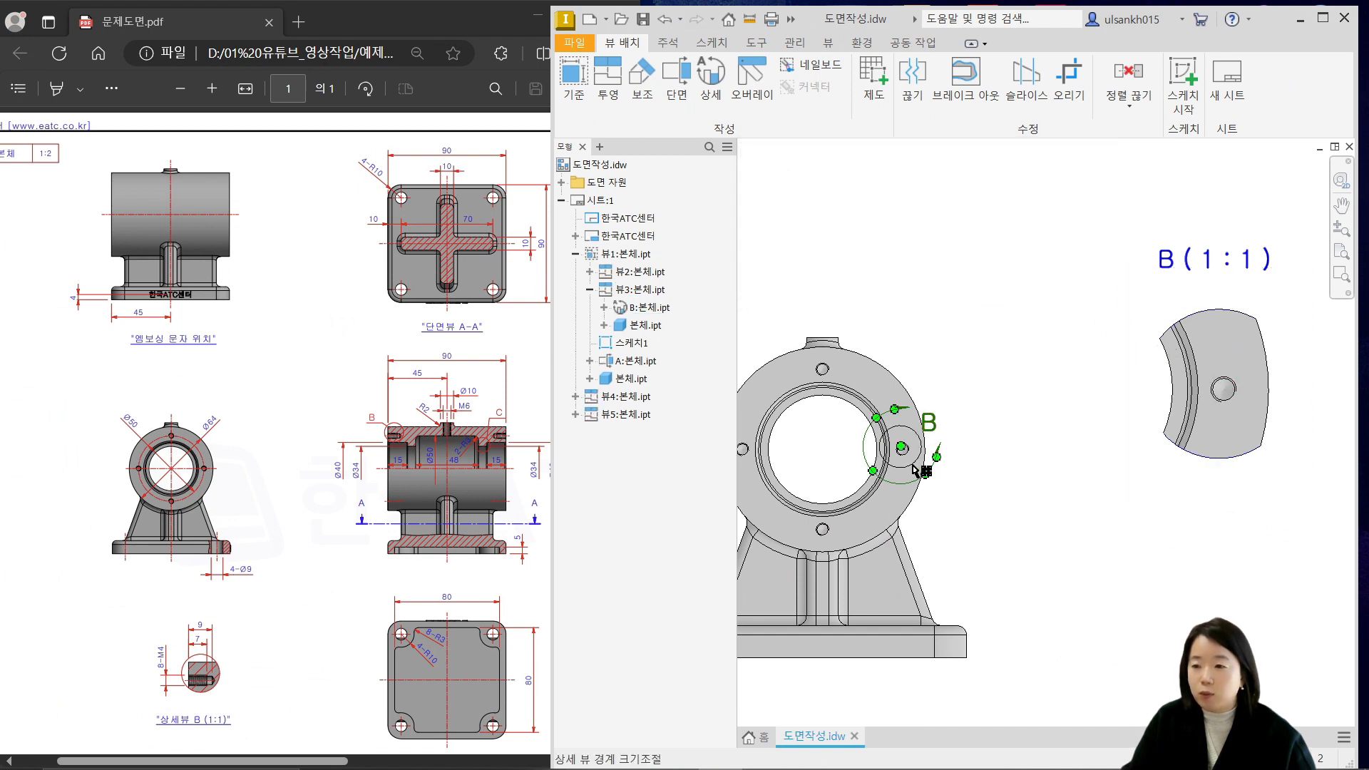
pyautogui.moveTo(914, 468); pyautogui.dragTo(918, 464)
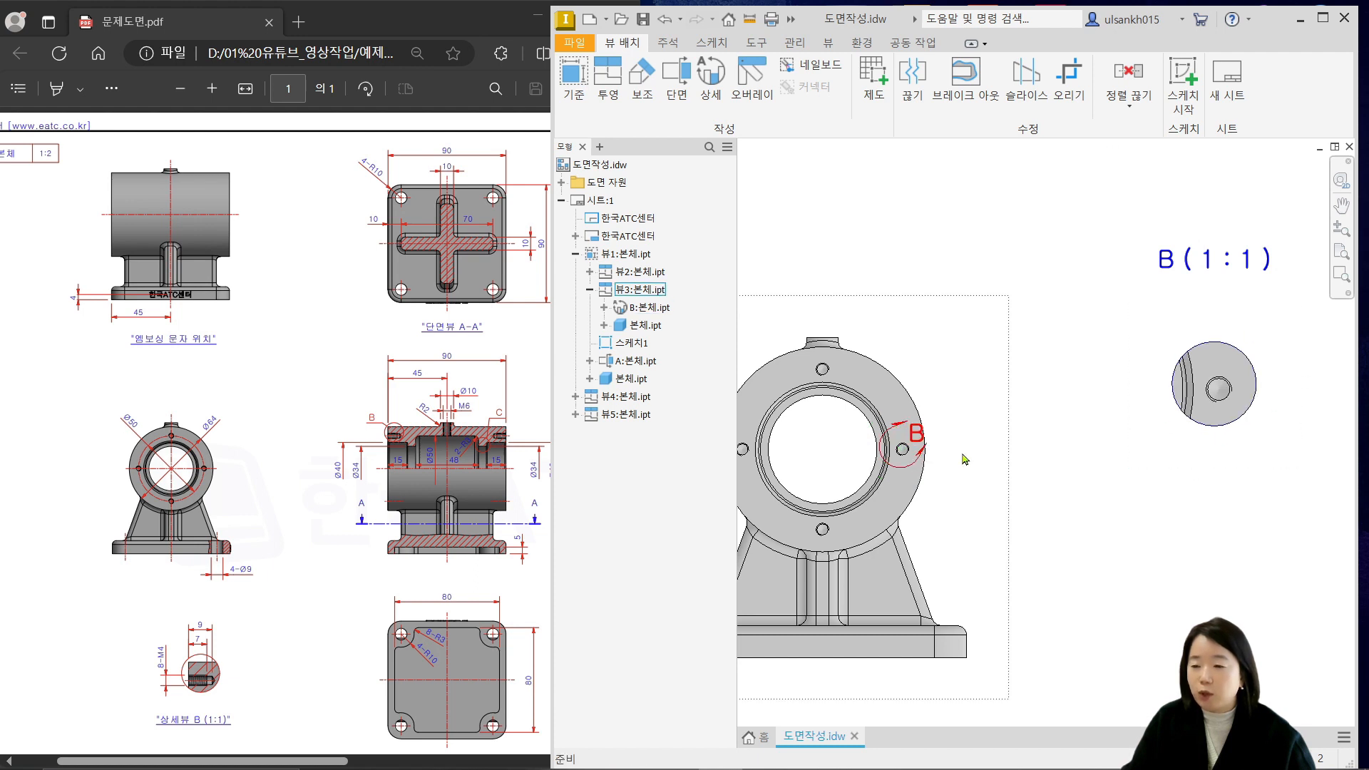
pyautogui.scroll(2, 965, 459)
pyautogui.rightClick(906, 470)
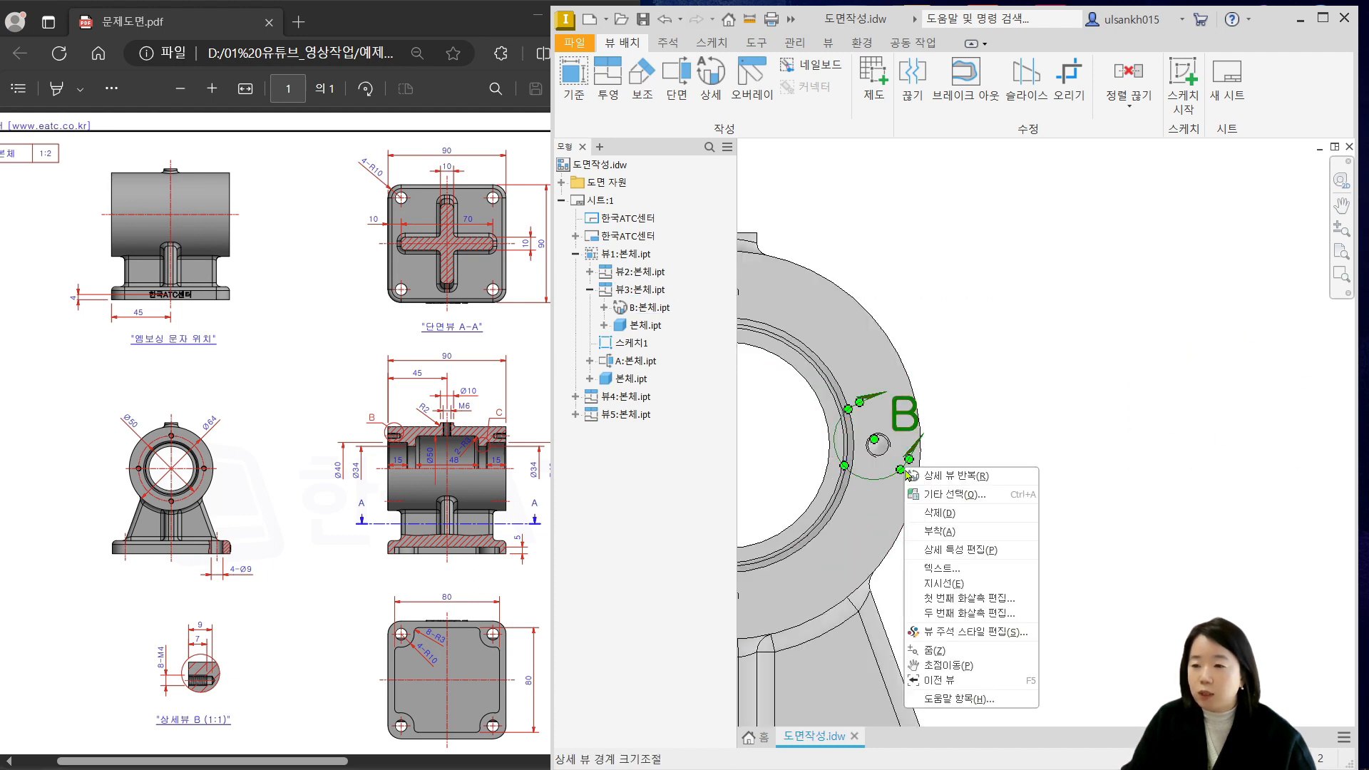
pyautogui.click(988, 554)
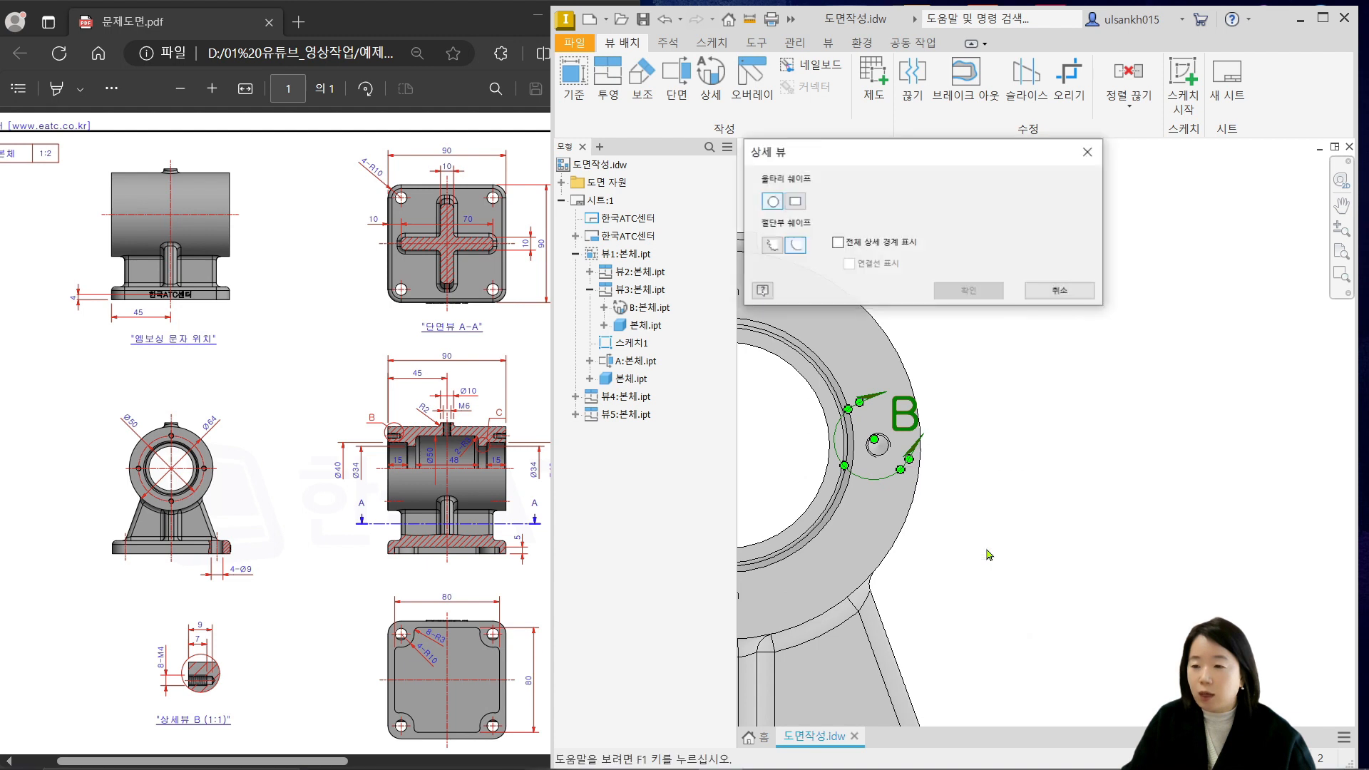
pyautogui.click(839, 243)
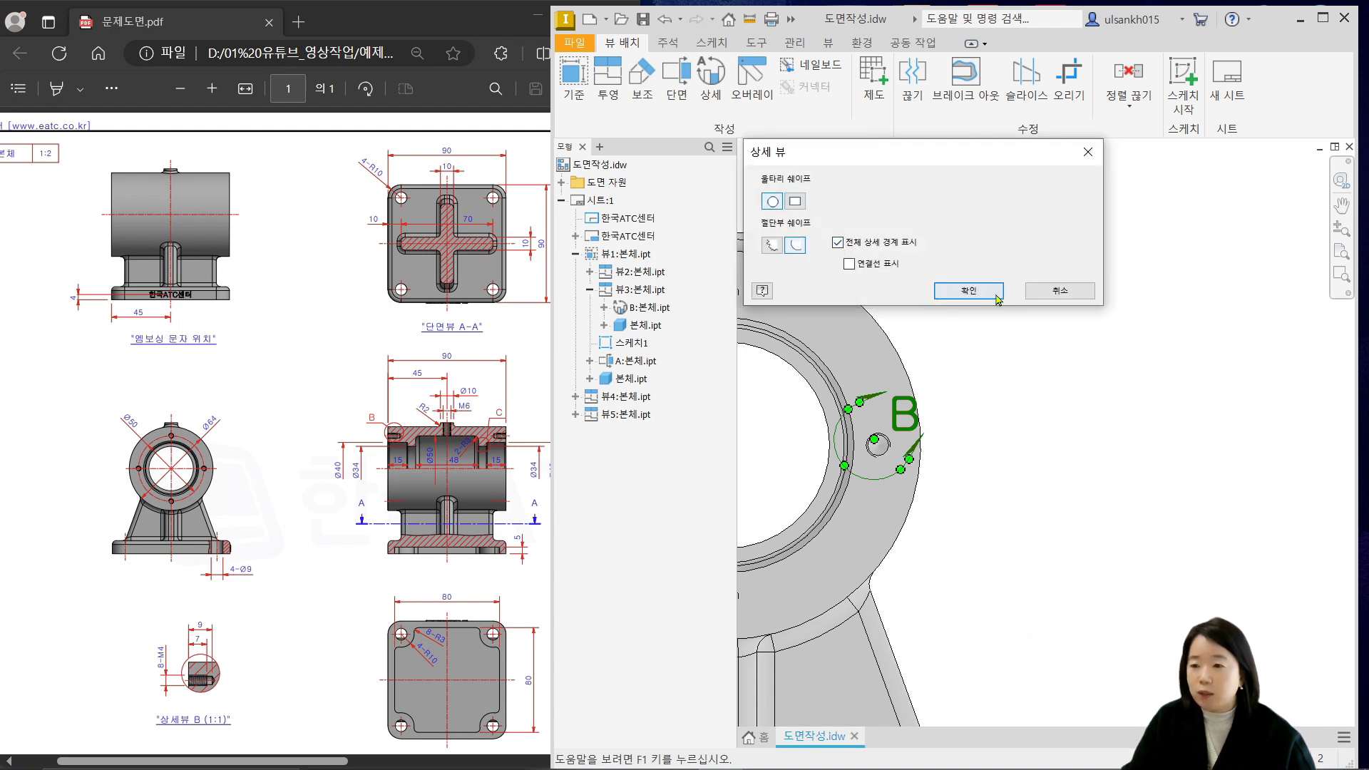
pyautogui.click(974, 291)
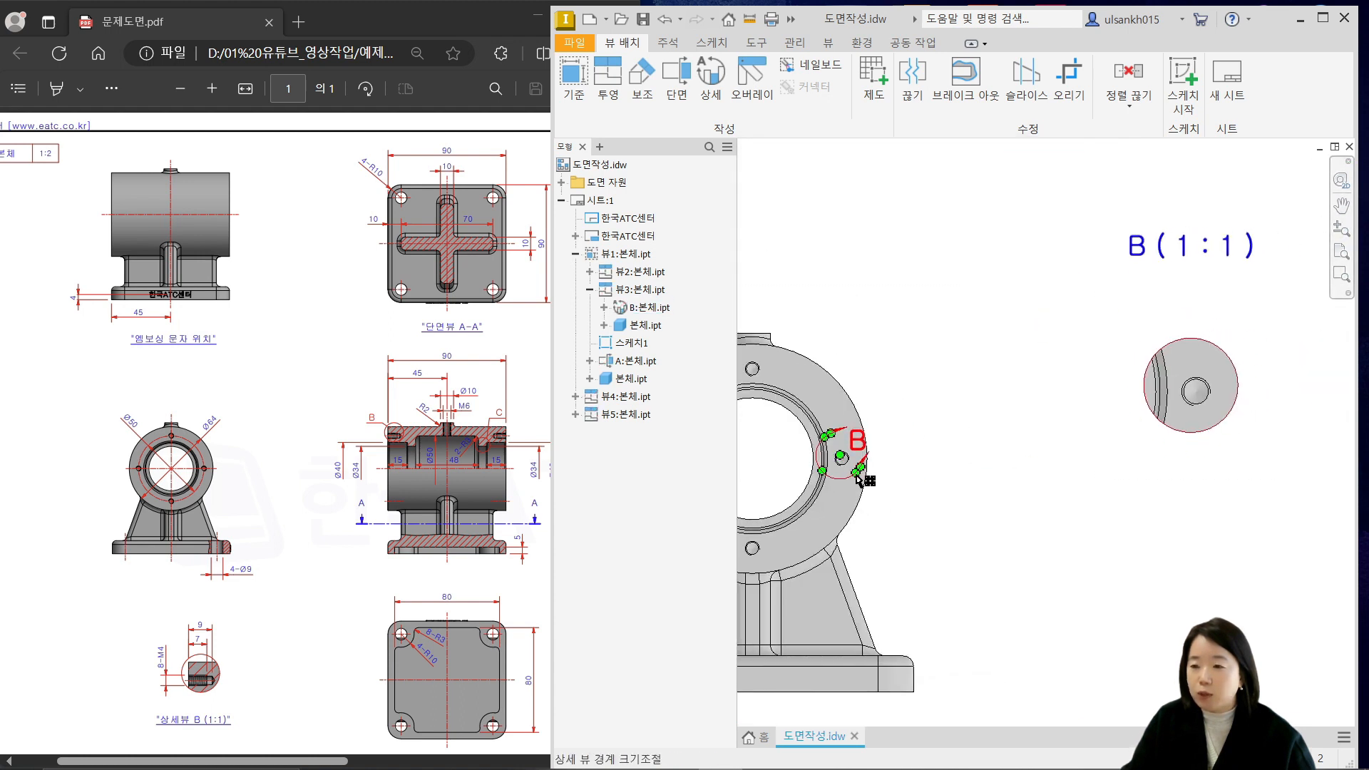
# Enlarge the detail B boundary past the part's outer edge and enable the connection line display (연결선 표시)
pyautogui.moveTo(856, 473); pyautogui.dragTo(875, 494)
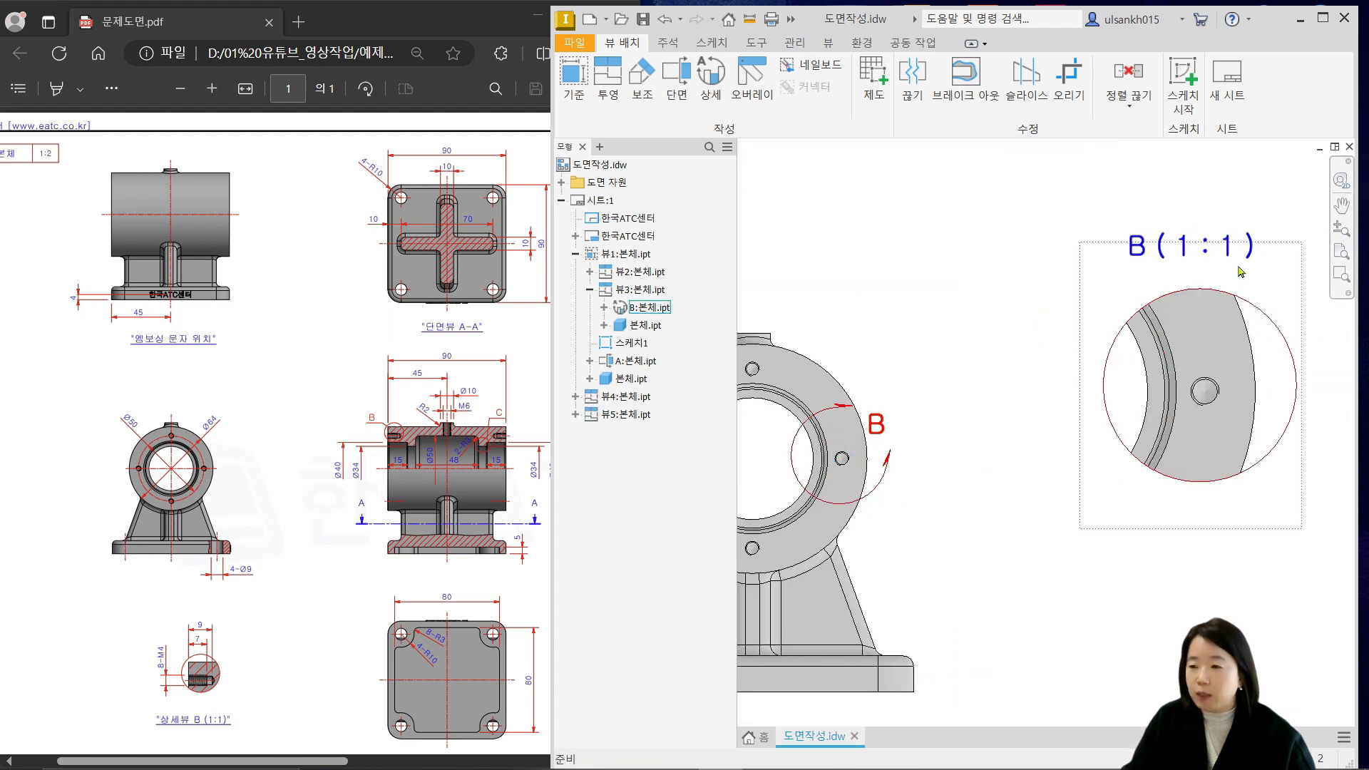
pyautogui.rightClick(884, 479)
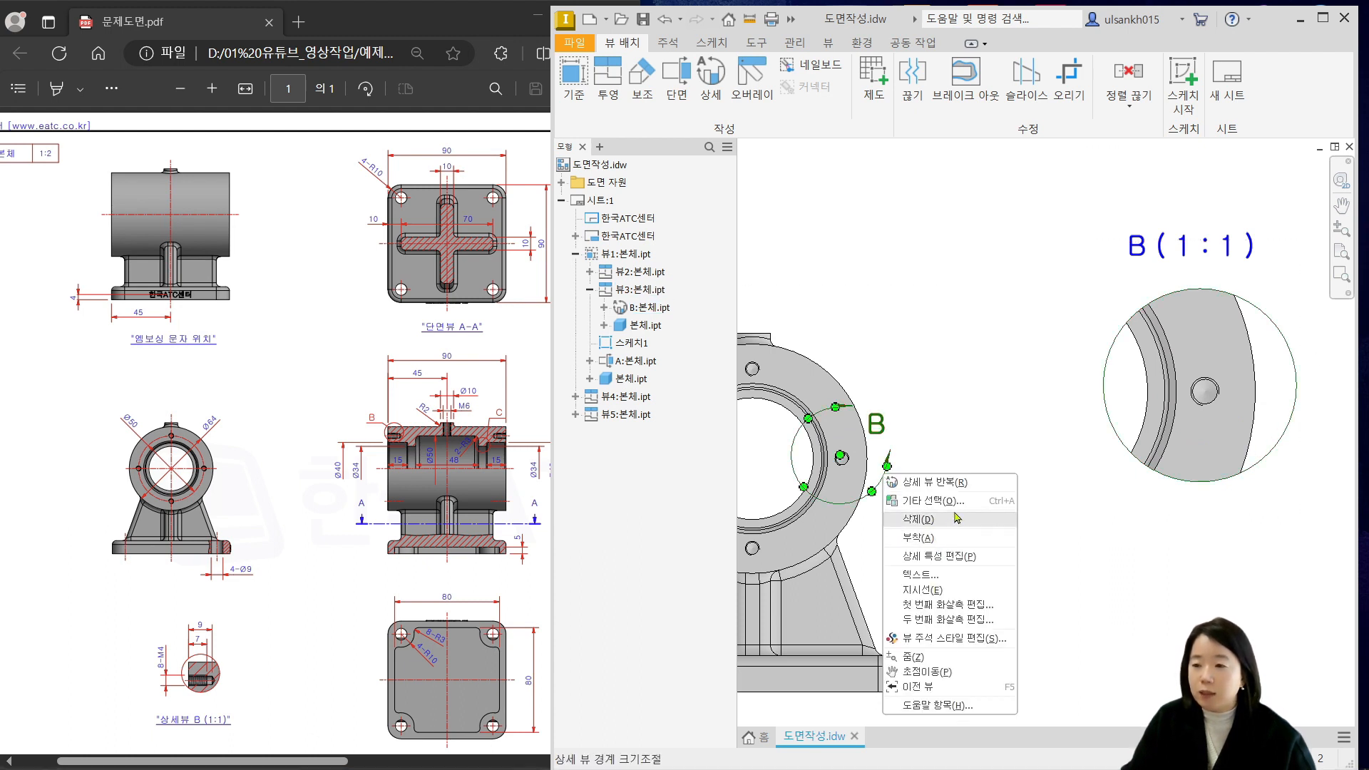
pyautogui.click(956, 557)
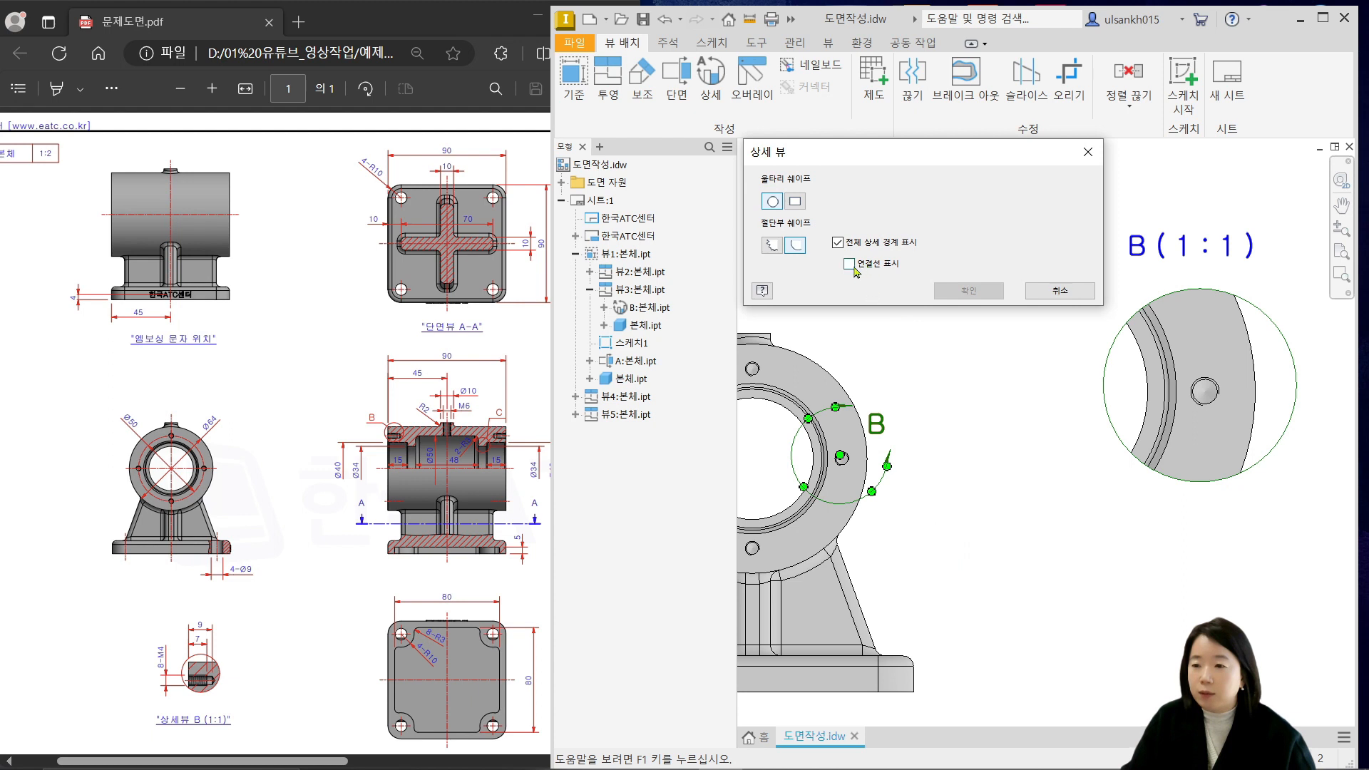
pyautogui.click(849, 263)
pyautogui.click(980, 293)
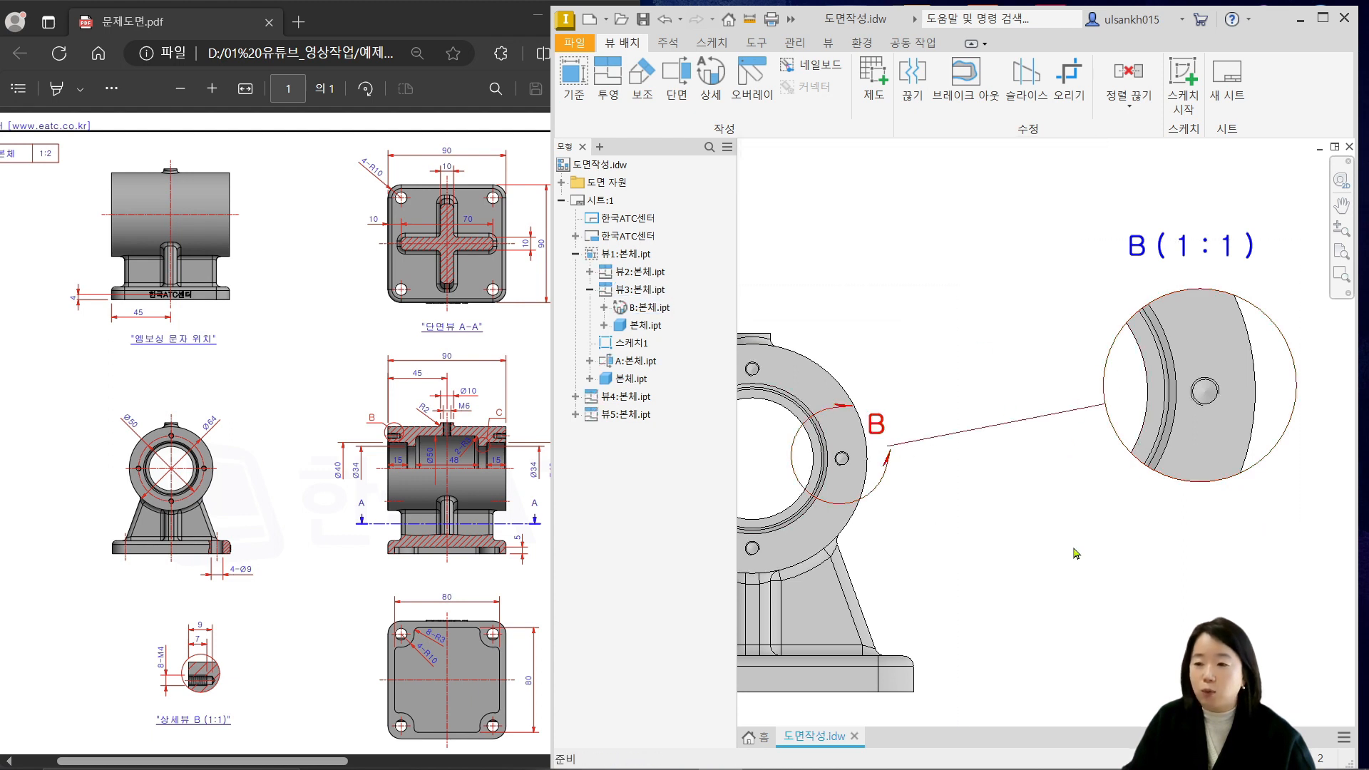
pyautogui.rightClick(880, 489)
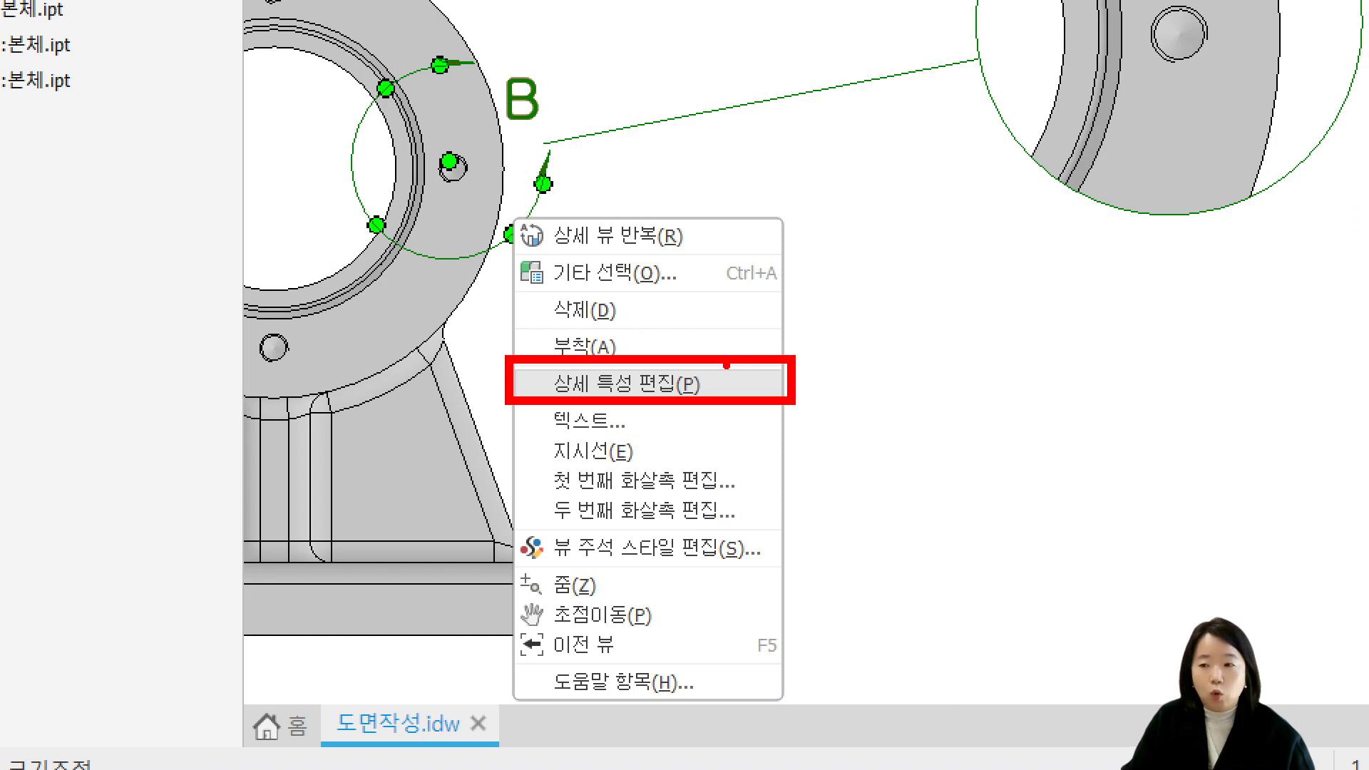
pyautogui.moveTo(789, 331)
pyautogui.mouseDown()
pyautogui.moveTo(798, 360)
pyautogui.moveTo(787, 341)
pyautogui.moveTo(983, 348)
pyautogui.mouseUp()
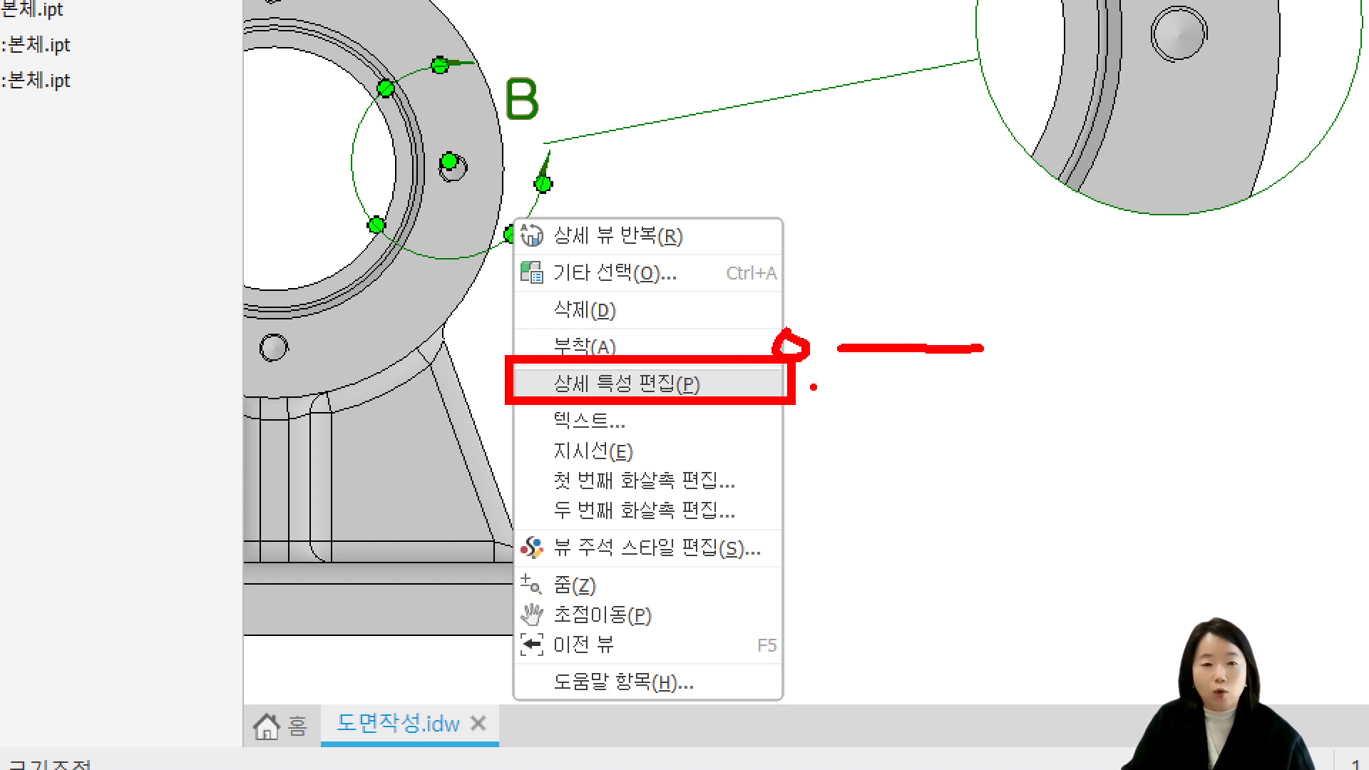
pyautogui.moveTo(846, 385); pyautogui.dragTo(996, 386)
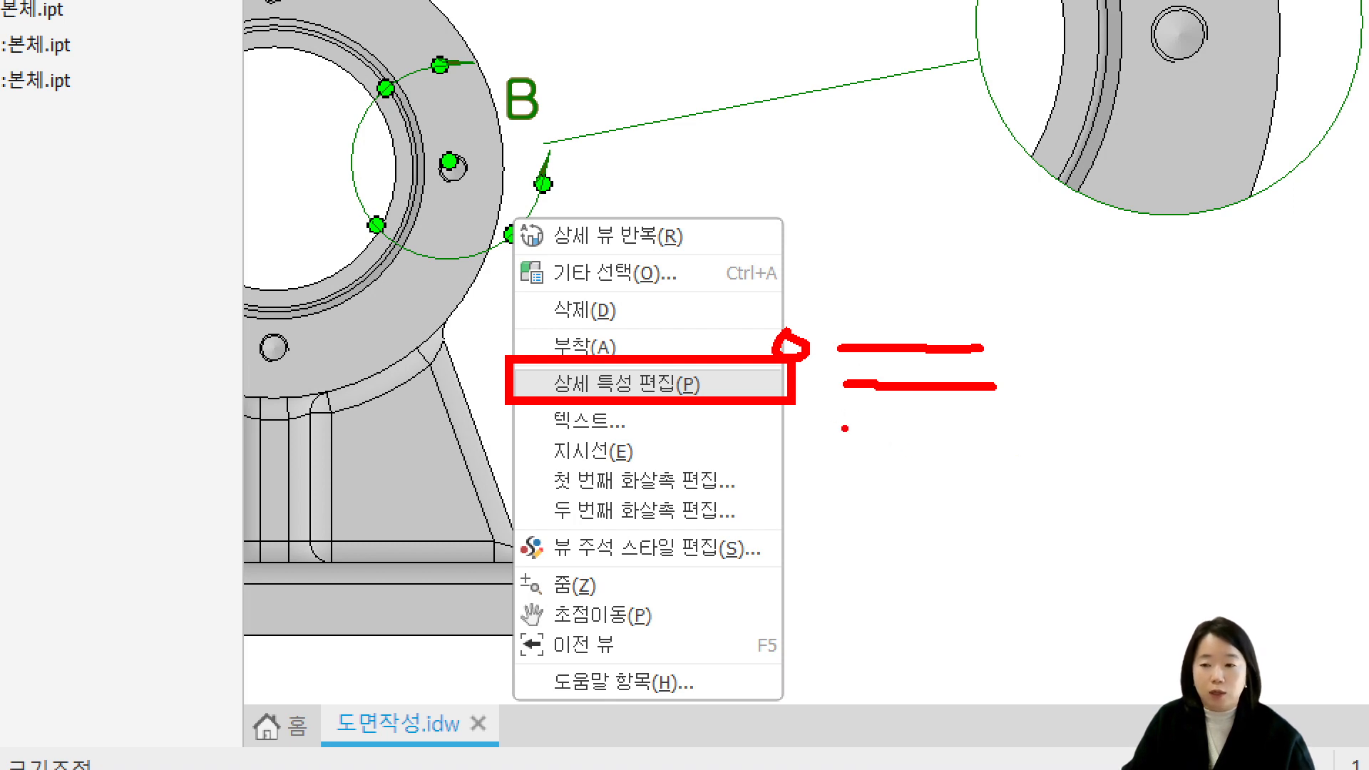
pyautogui.press('Escape')
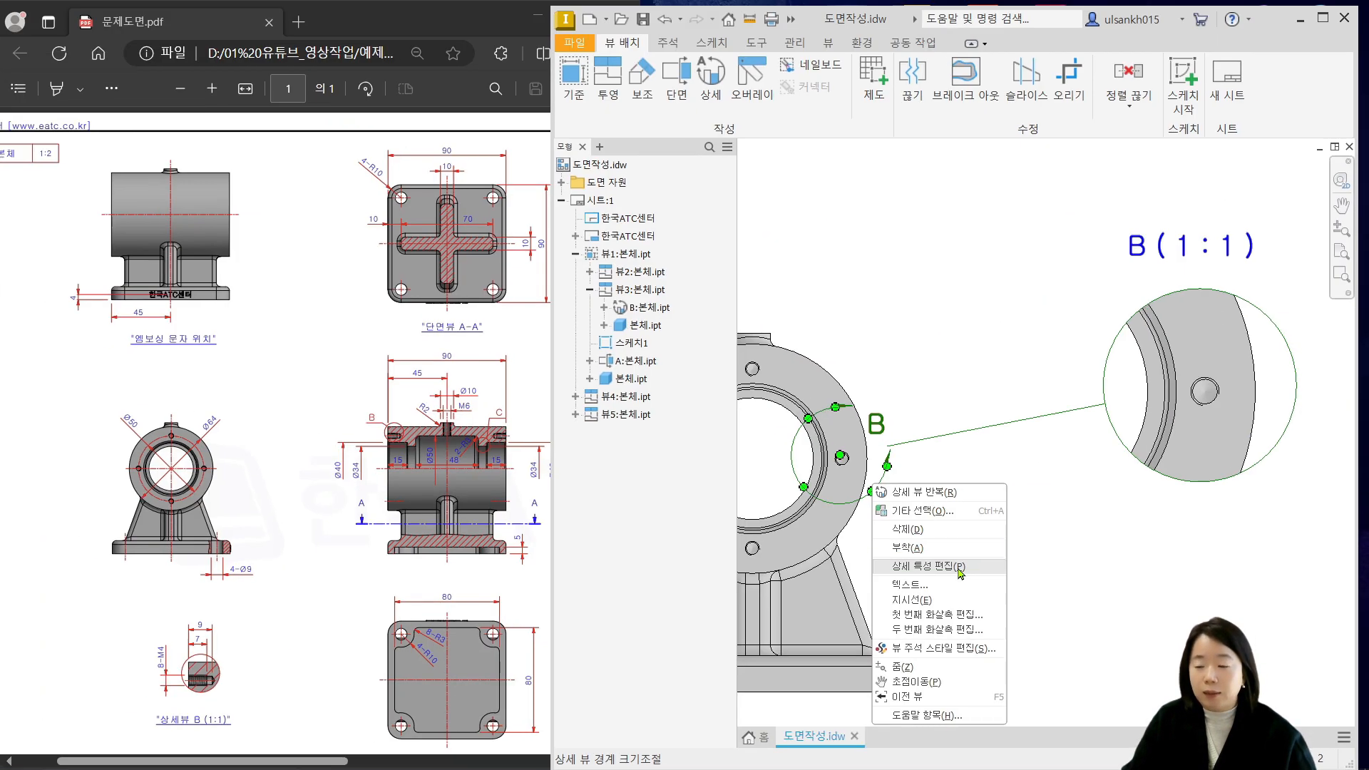
# Turn off the connection line display (연결선 표시) in the properties of detail view B
pyautogui.click(969, 567)
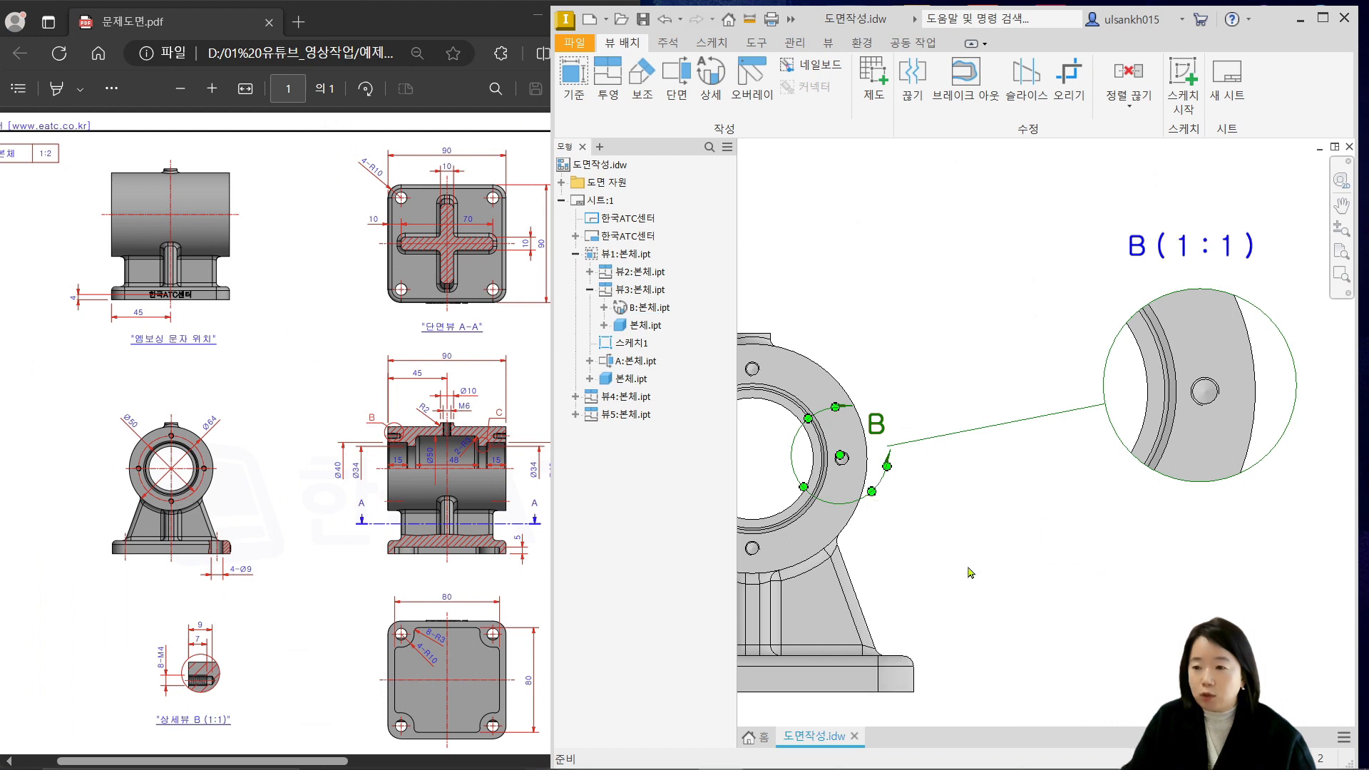
pyautogui.click(850, 264)
pyautogui.click(968, 291)
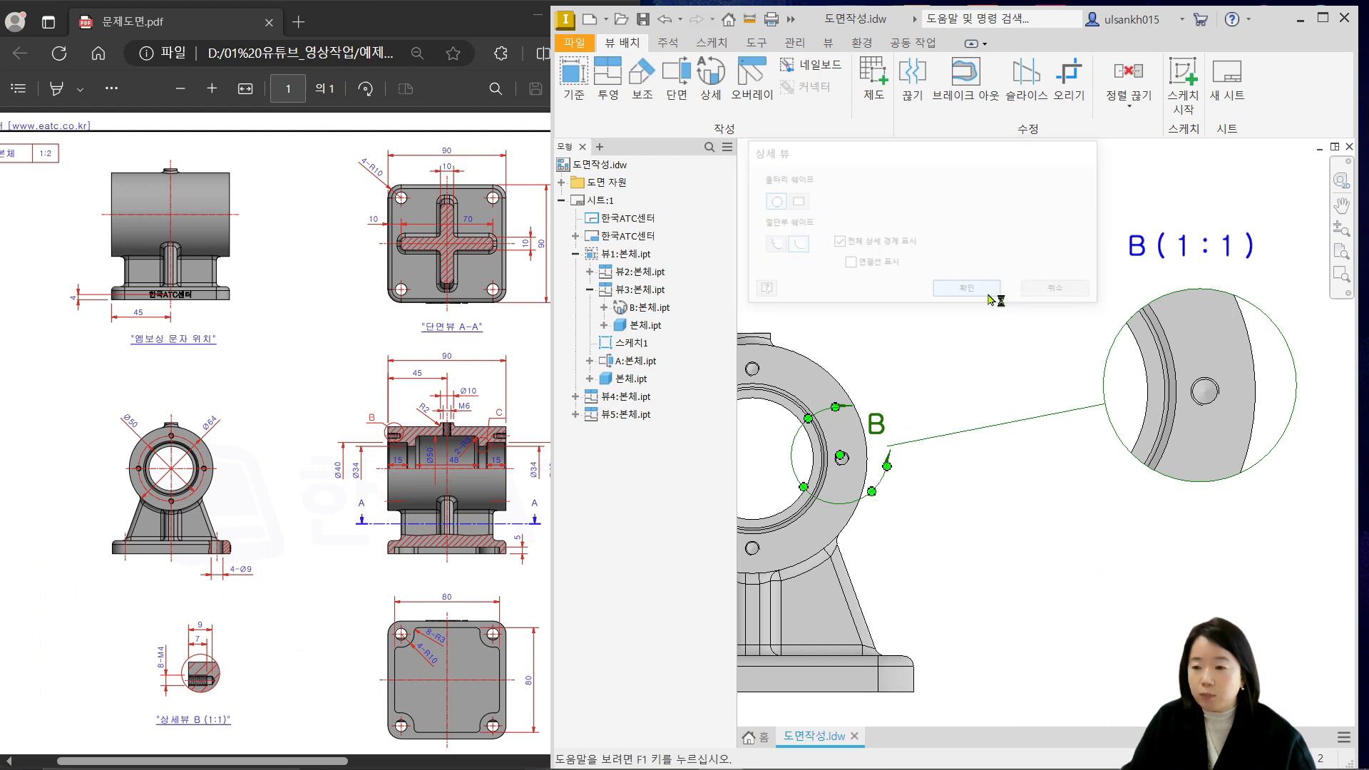
# Move the detail label B along the boundary circle to the lower right of the bolt hole
pyautogui.scroll(2, 888, 449)
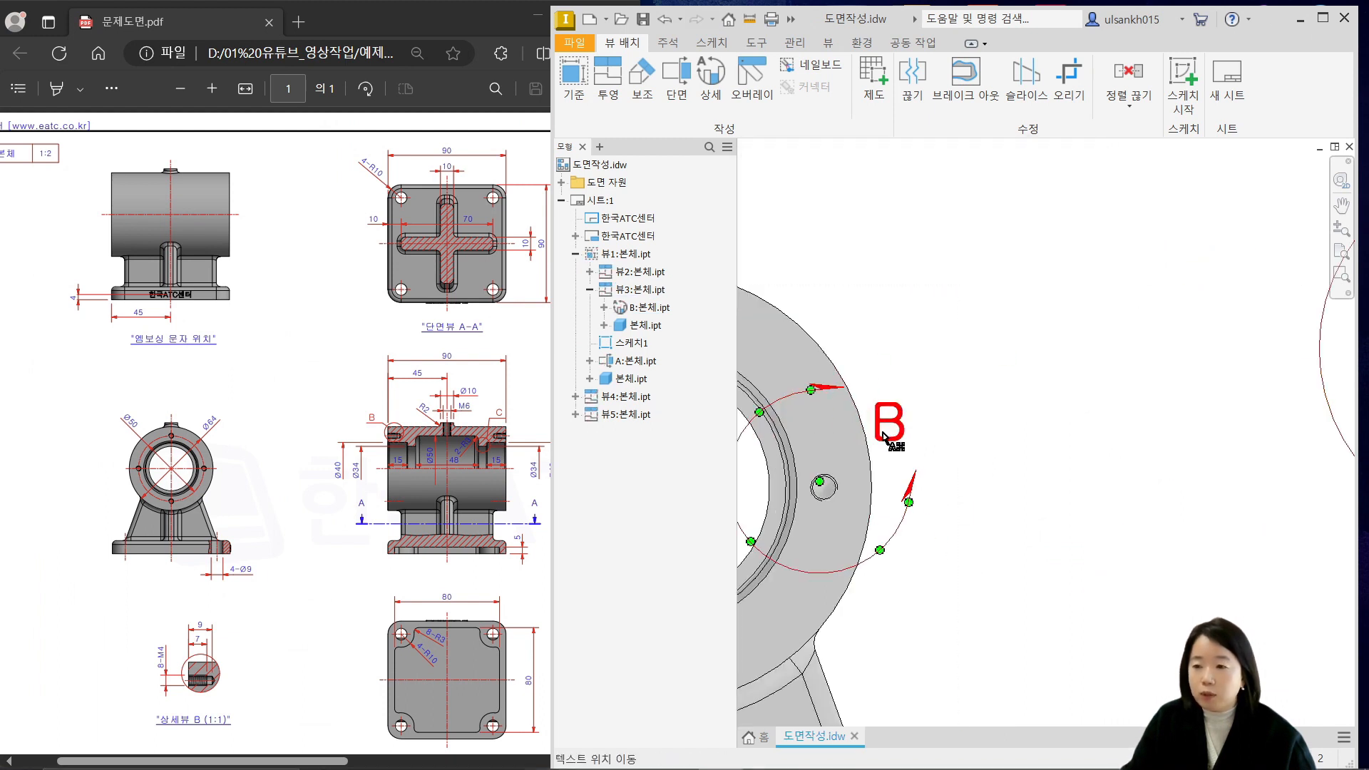
pyautogui.scroll(1, 981, 442)
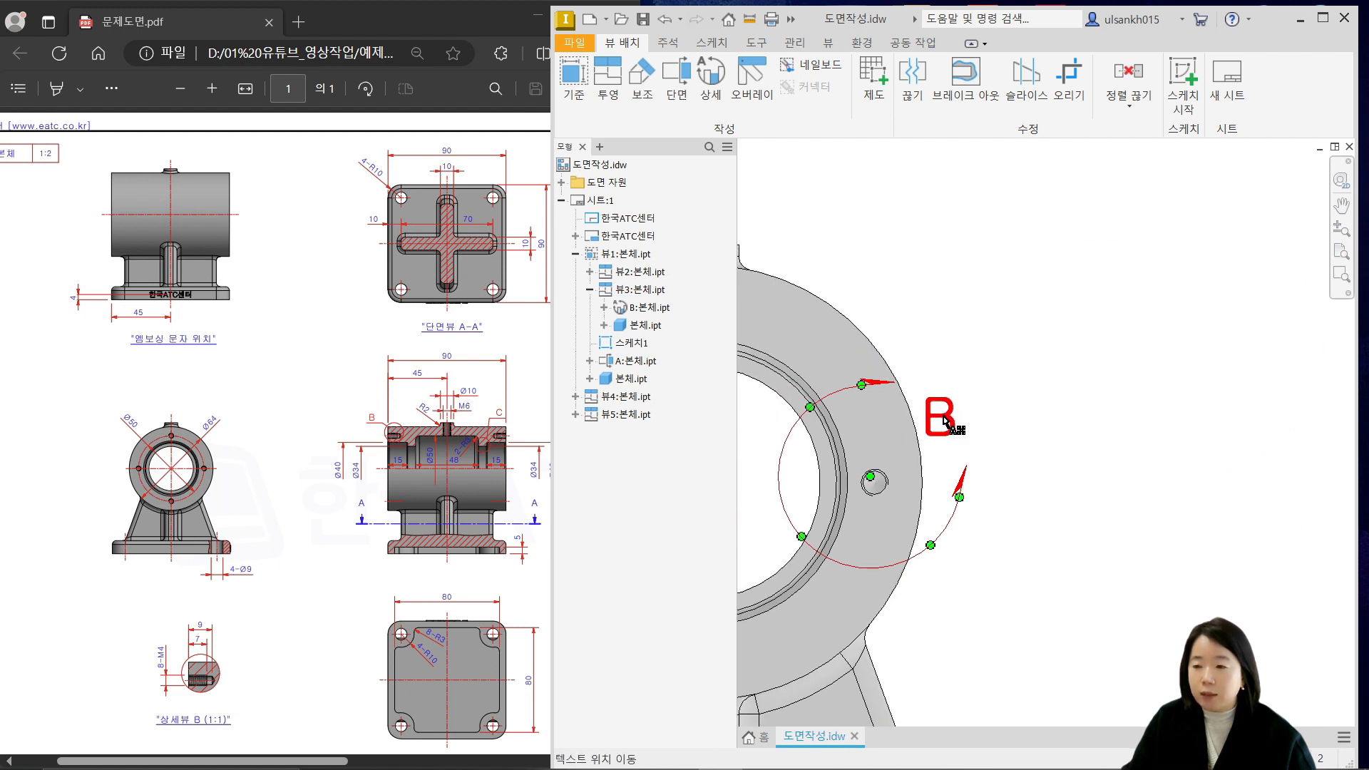
pyautogui.moveTo(946, 421); pyautogui.dragTo(958, 519)
# Check detail label B in 문제도면.pdf and give label B in the Inventor drawing a leader (지시선) pulled out to the lower right
pyautogui.click(374, 497)
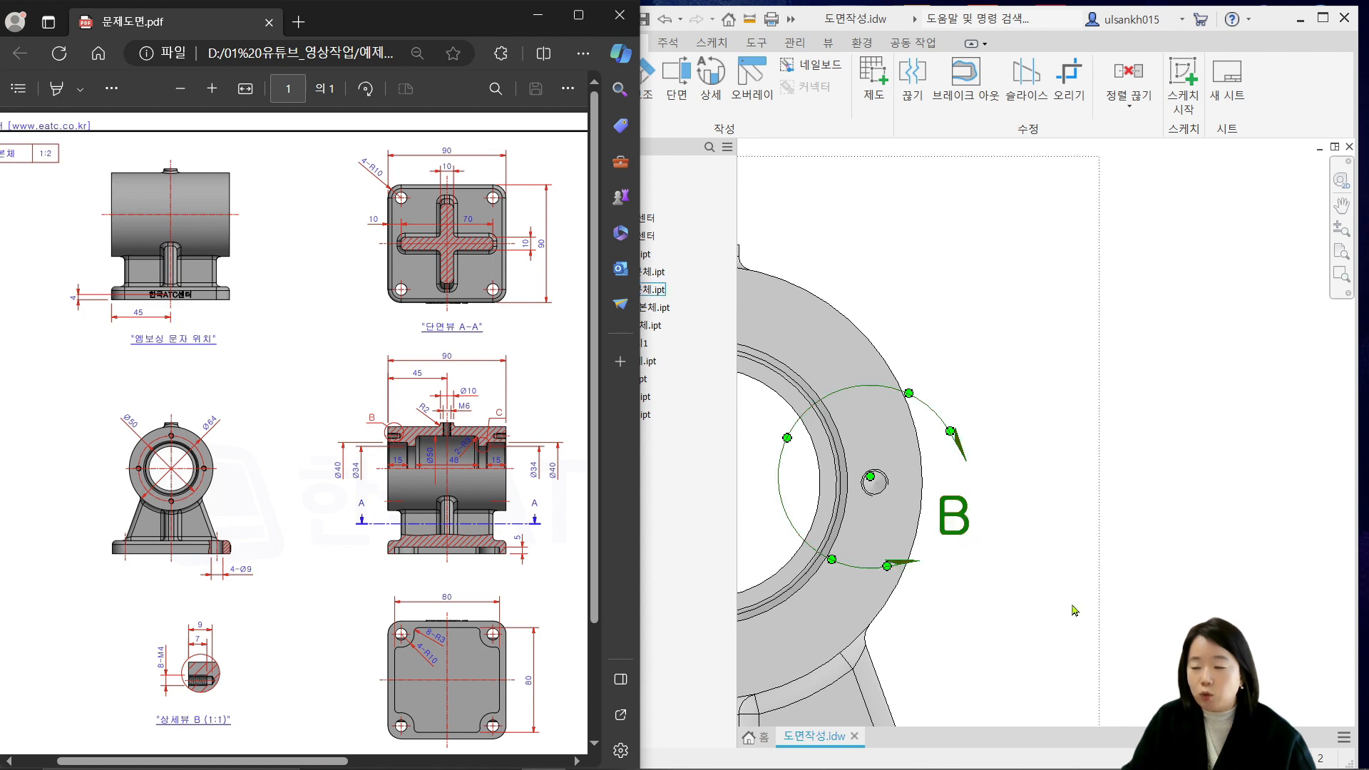
pyautogui.keyDown('ctrl'); pyautogui.scroll(6, 398, 452); pyautogui.keyUp('ctrl')
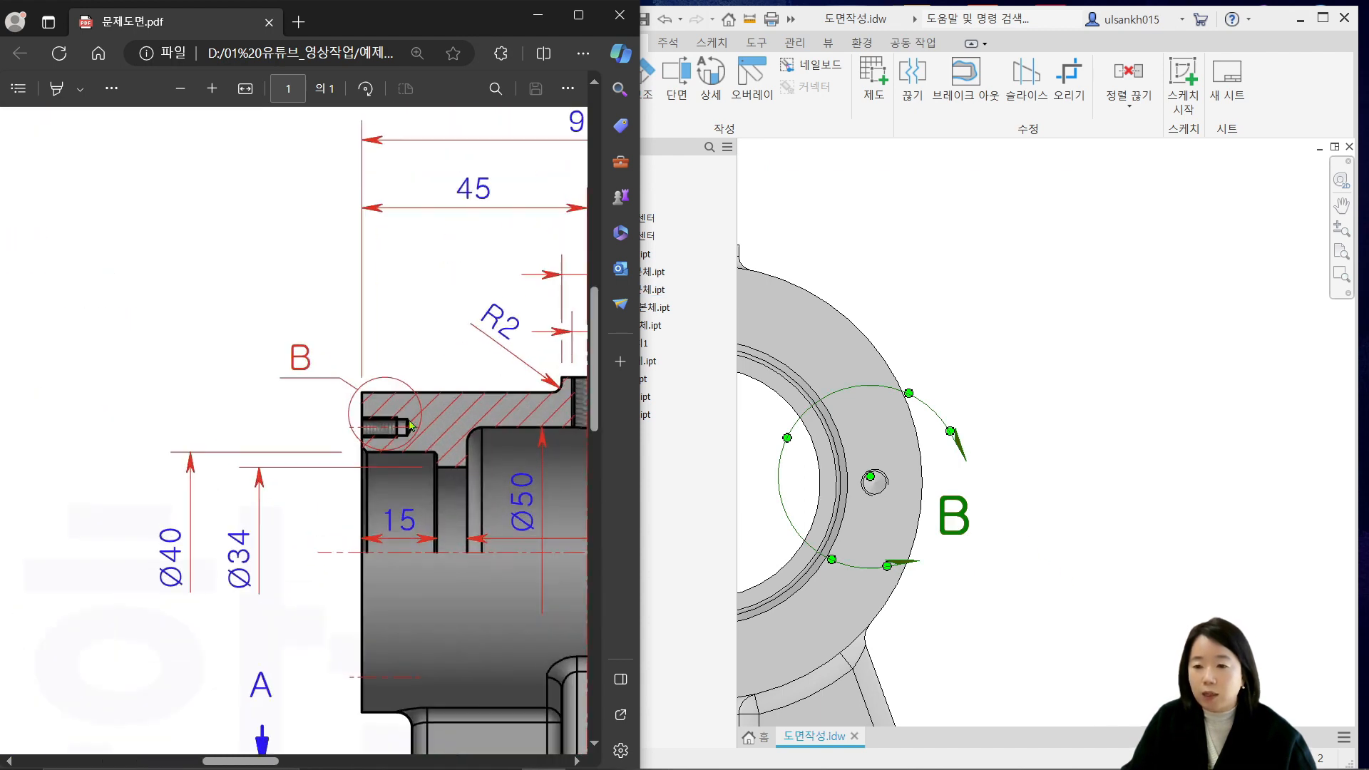
pyautogui.moveTo(1041, 558); pyautogui.dragTo(1072, 530, button='middle')
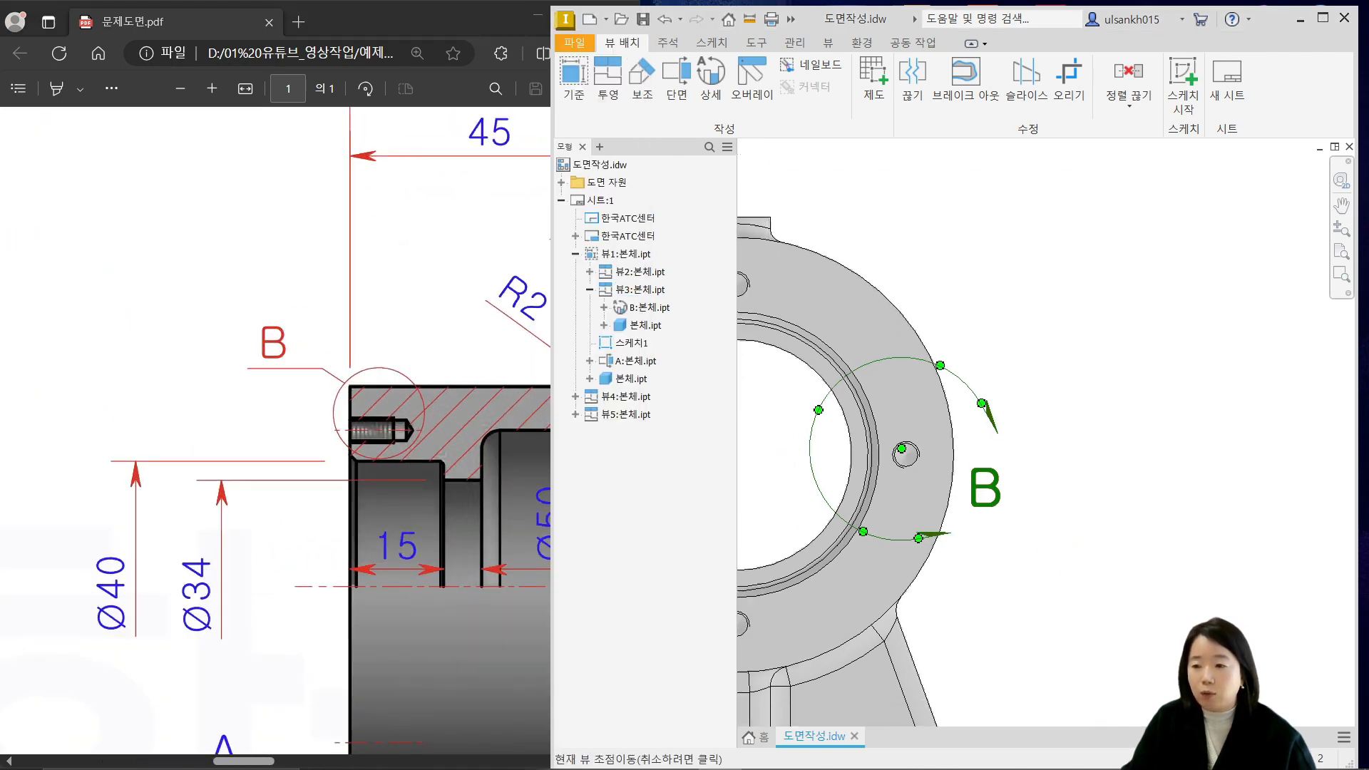
pyautogui.scroll(-3, 999, 510)
pyautogui.scroll(5, 945, 484)
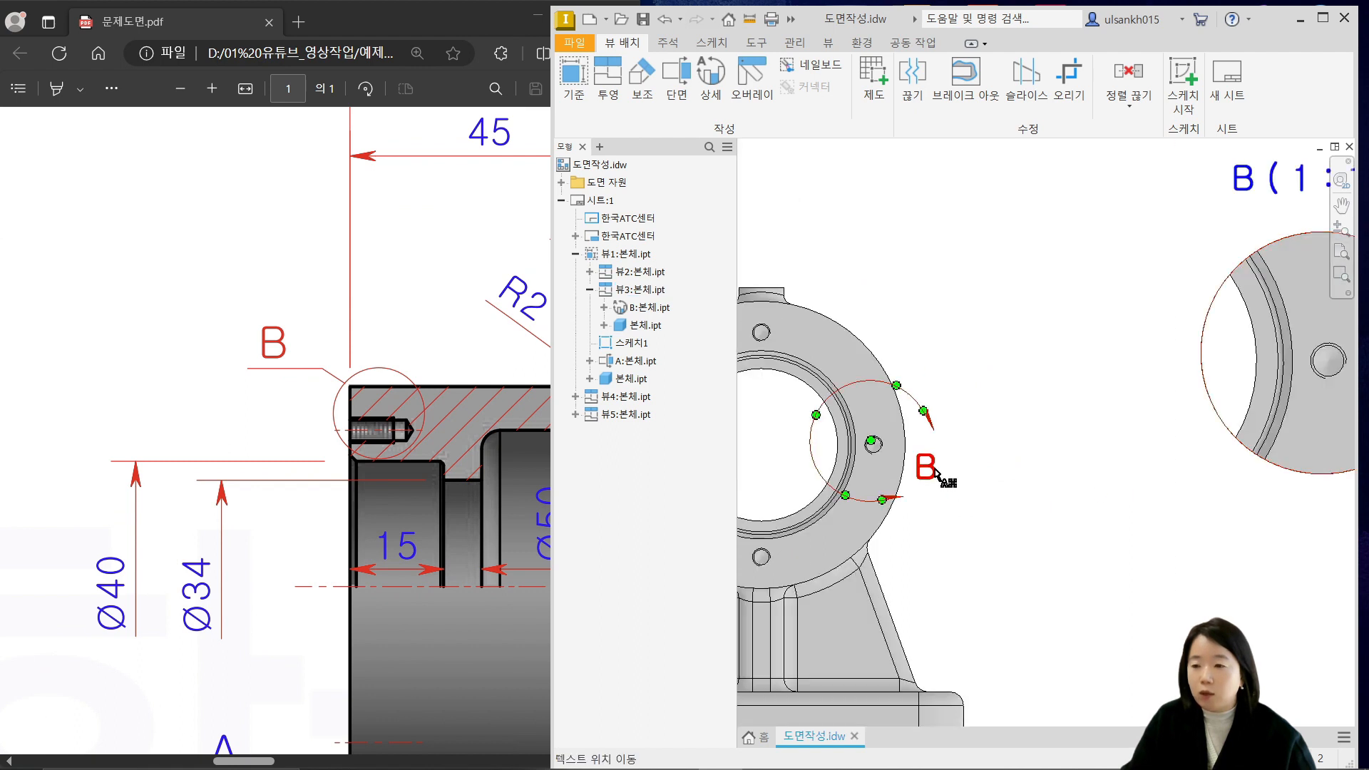
pyautogui.rightClick(935, 470)
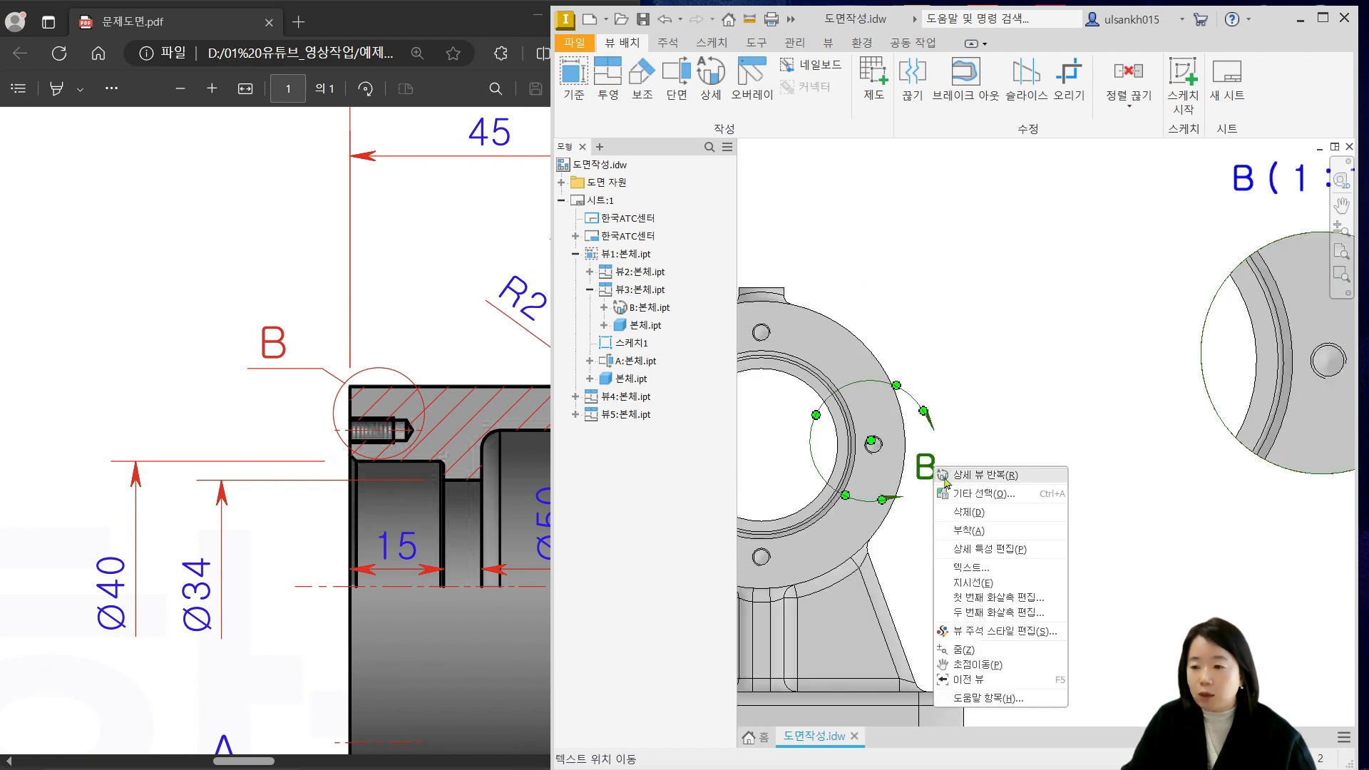
pyautogui.click(998, 590)
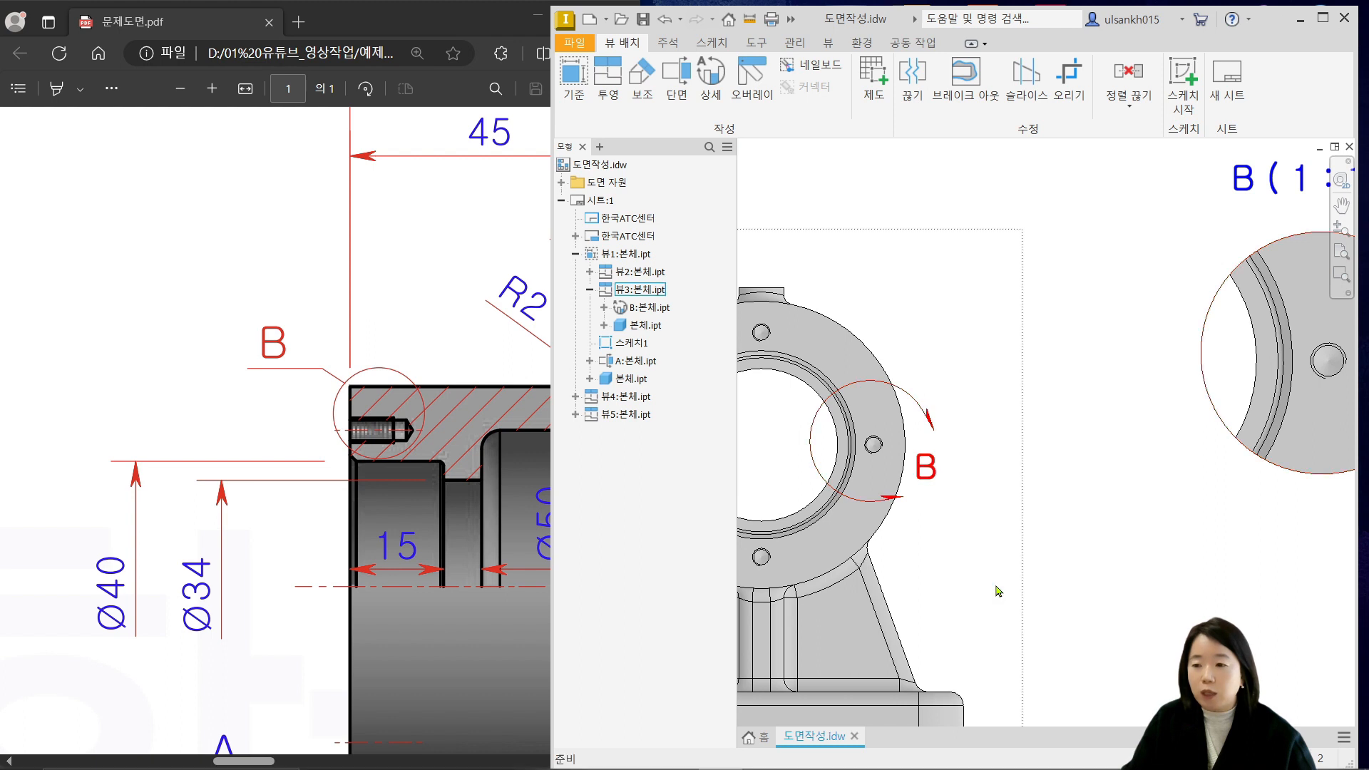
pyautogui.scroll(2, 959, 482)
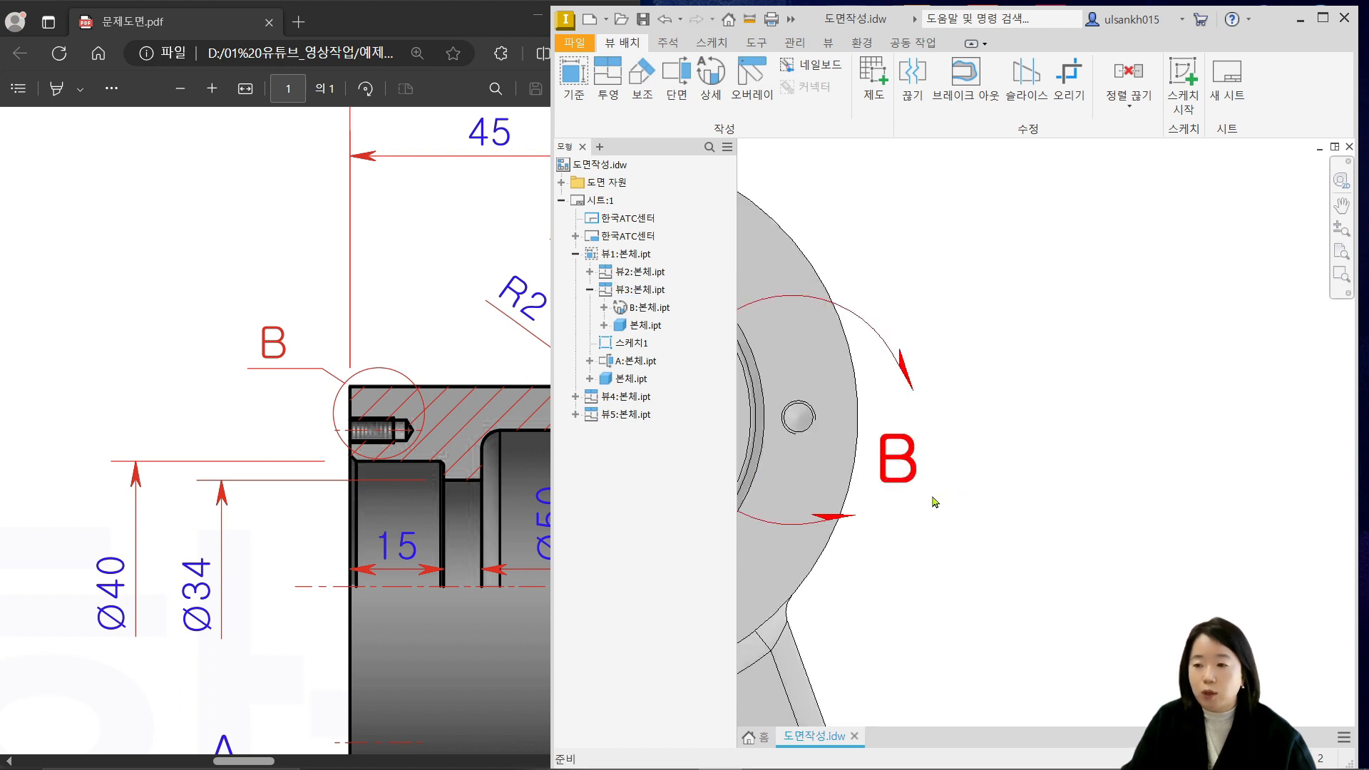
pyautogui.moveTo(912, 475); pyautogui.dragTo(1063, 565)
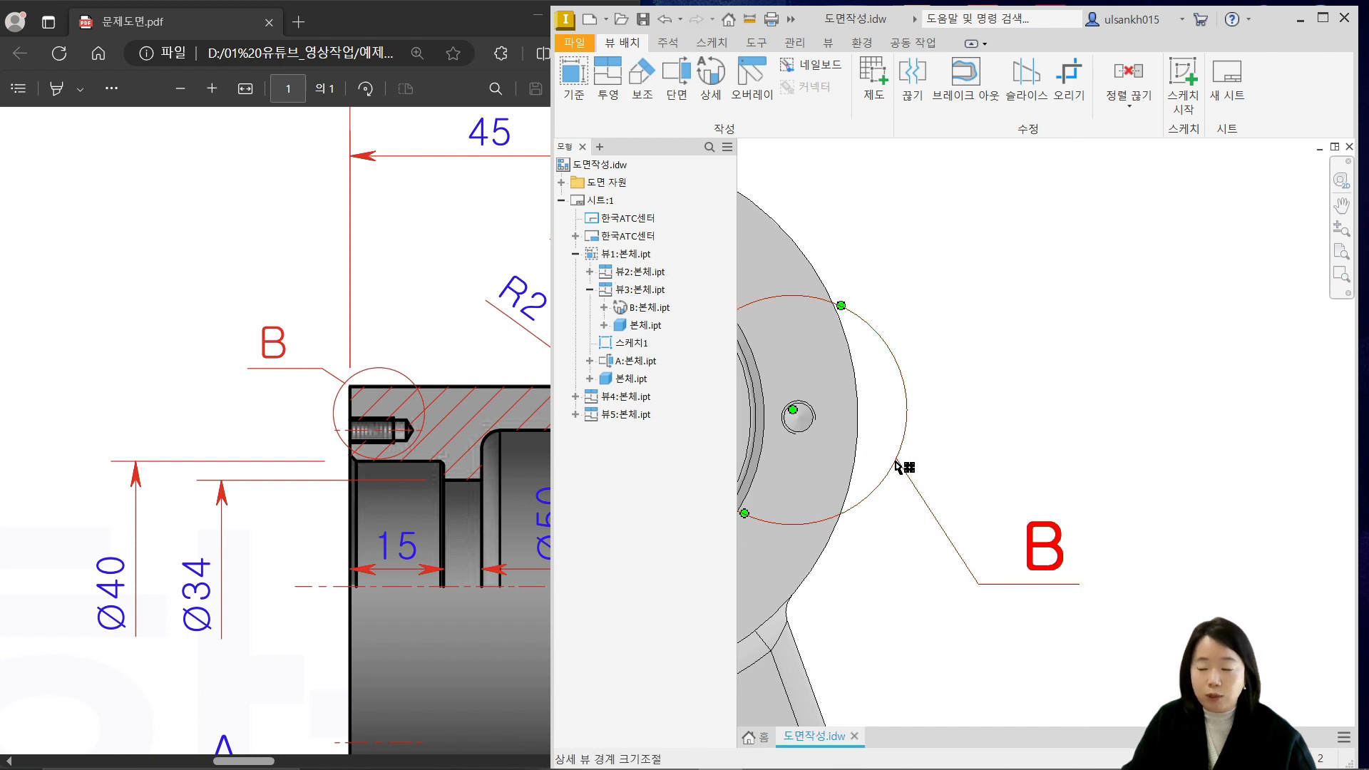
# Turn off the leader (지시선) on label B and move the label to the top of the detail boundary
pyautogui.click(934, 510)
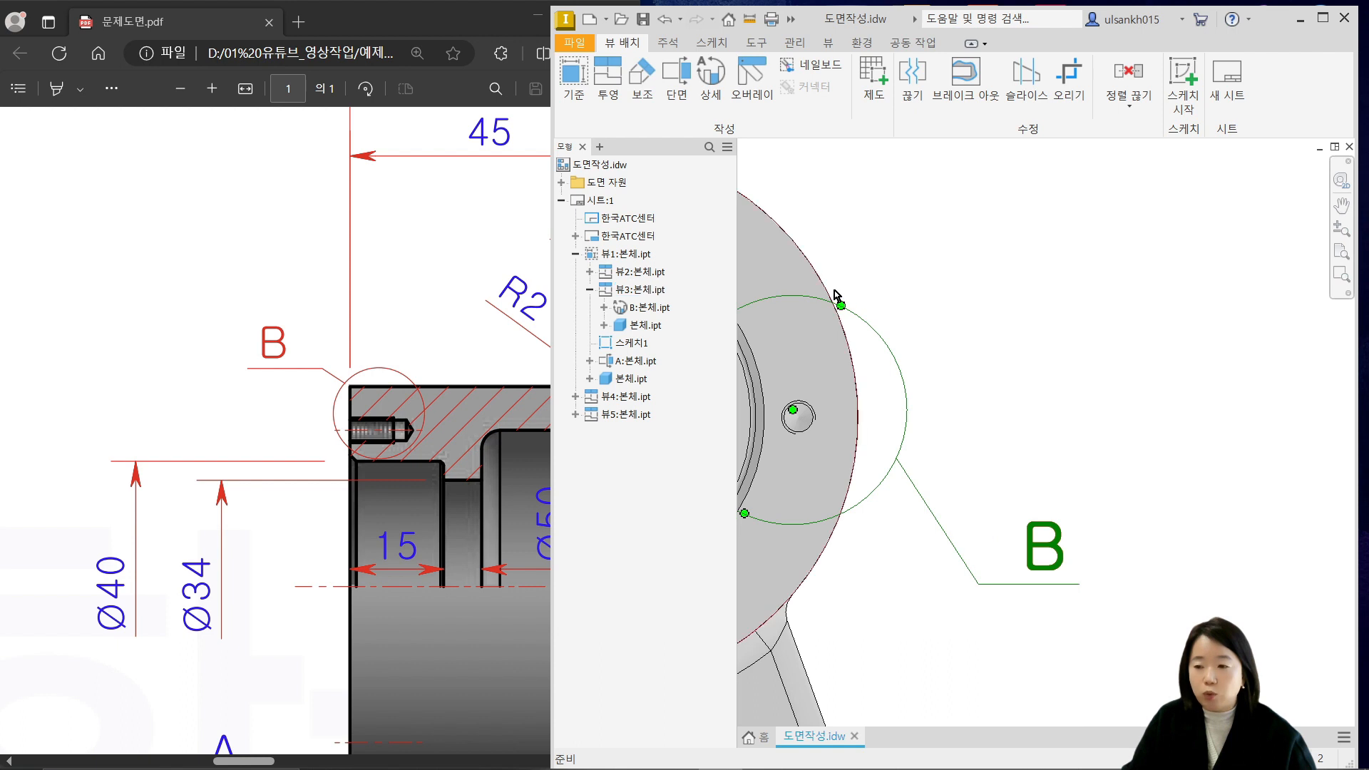
pyautogui.rightClick(900, 469)
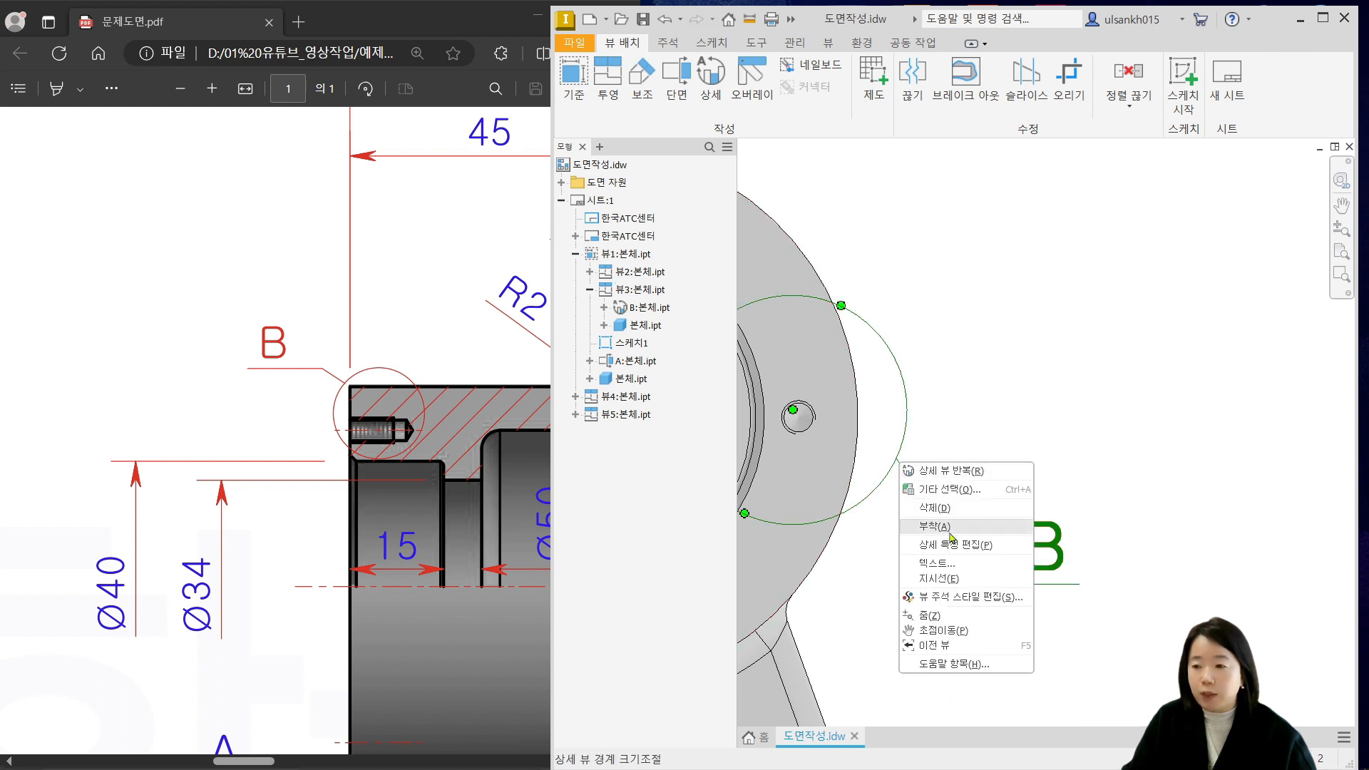
pyautogui.click(955, 579)
pyautogui.moveTo(934, 476); pyautogui.dragTo(1140, 577, button='middle')
pyautogui.click(1108, 547)
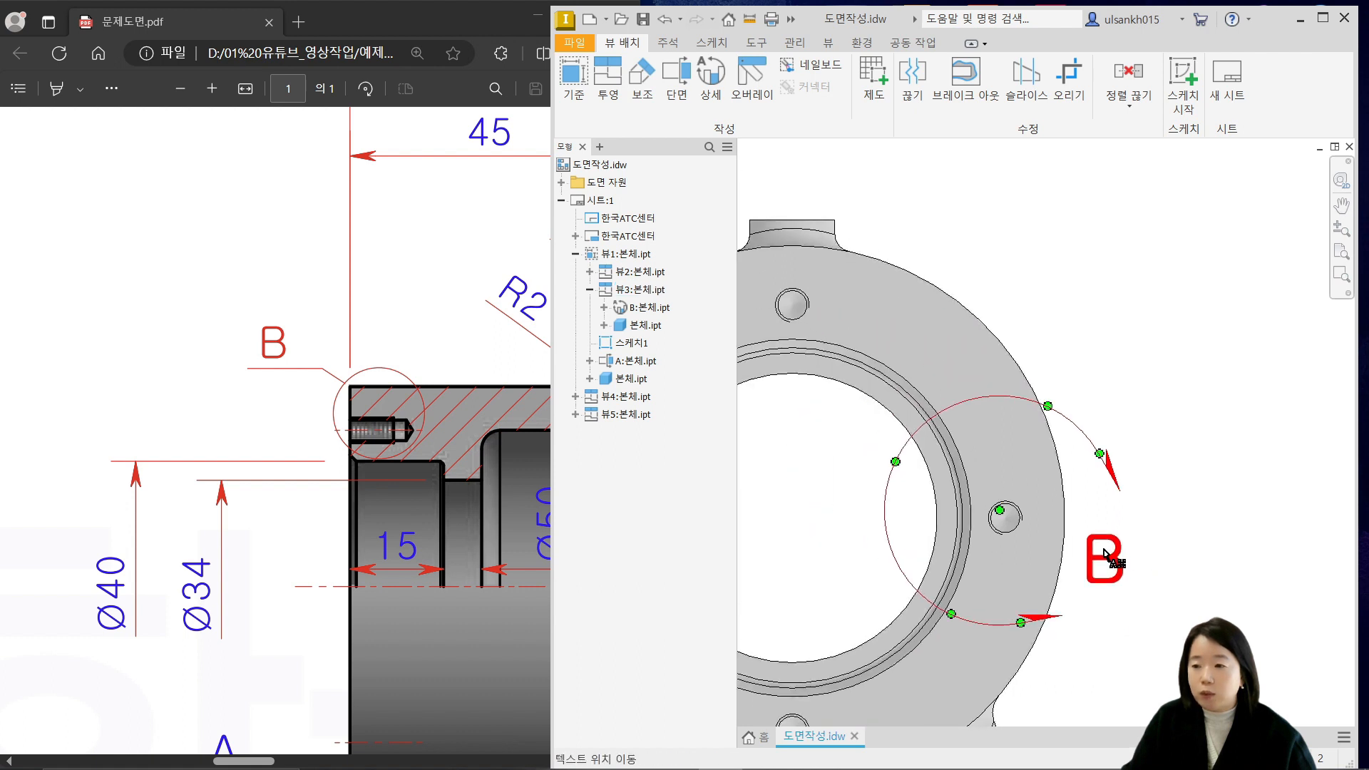
pyautogui.moveTo(1108, 547); pyautogui.dragTo(1013, 421)
# Enable the leader (지시선) on label B and pull the label out to the upper right of the boundary circle
pyautogui.rightClick(1014, 410)
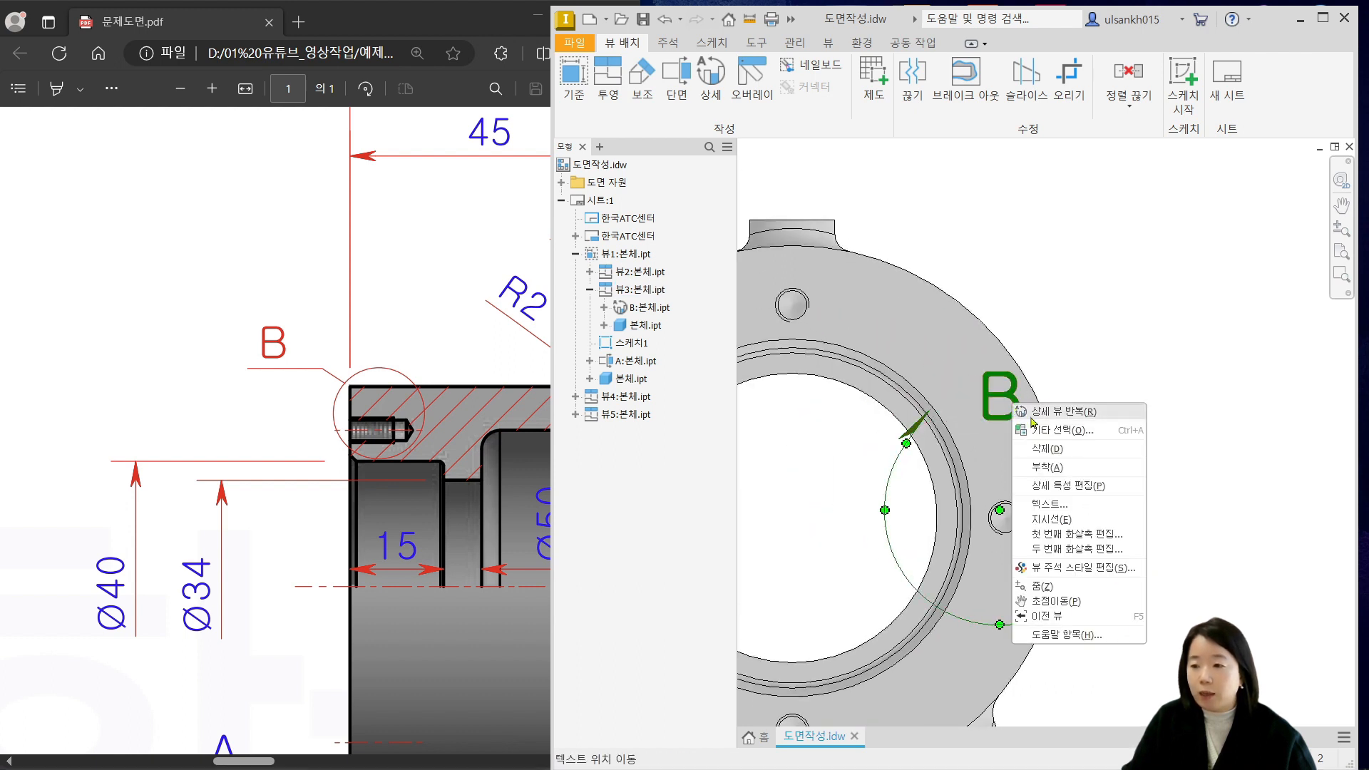
pyautogui.click(1077, 523)
pyautogui.moveTo(1006, 401); pyautogui.dragTo(1153, 233)
pyautogui.scroll(-3, 1140, 412)
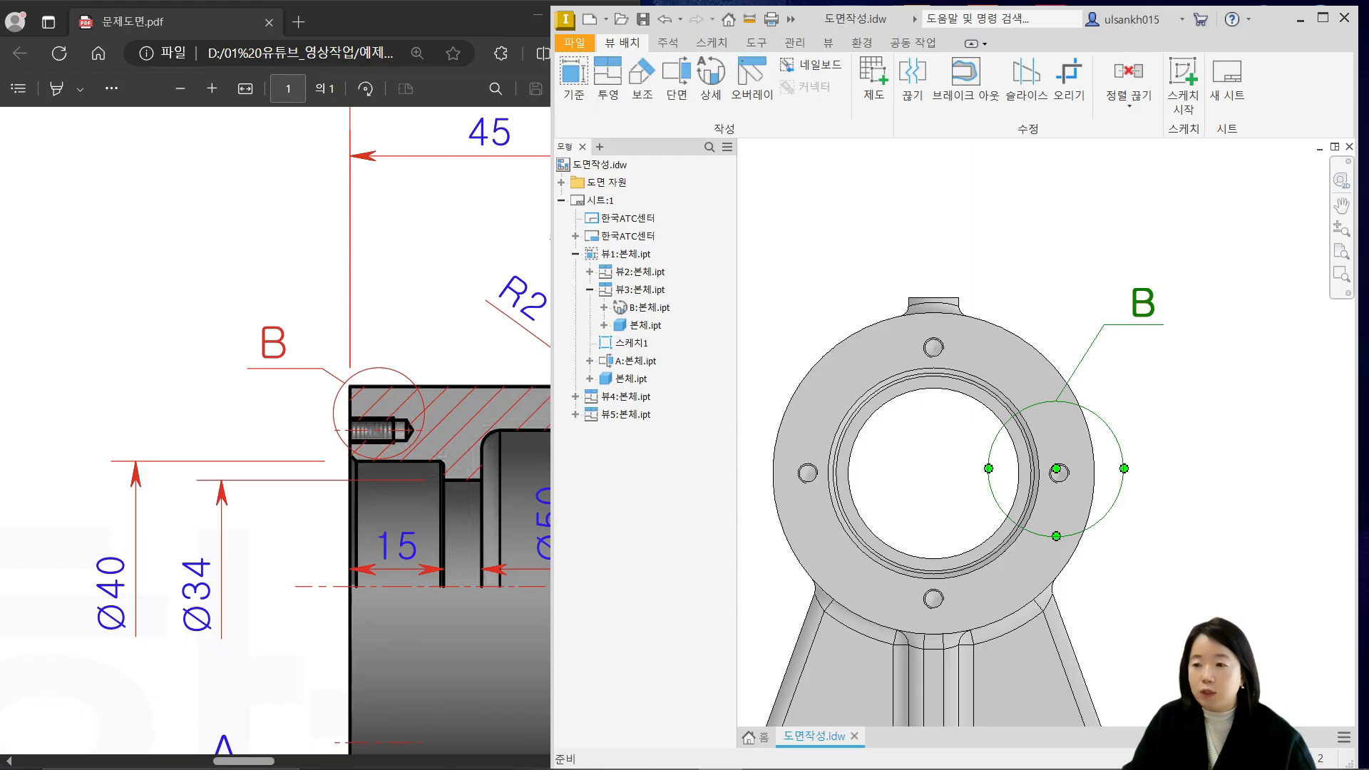
pyautogui.moveTo(1140, 412); pyautogui.dragTo(1002, 424, button='middle')
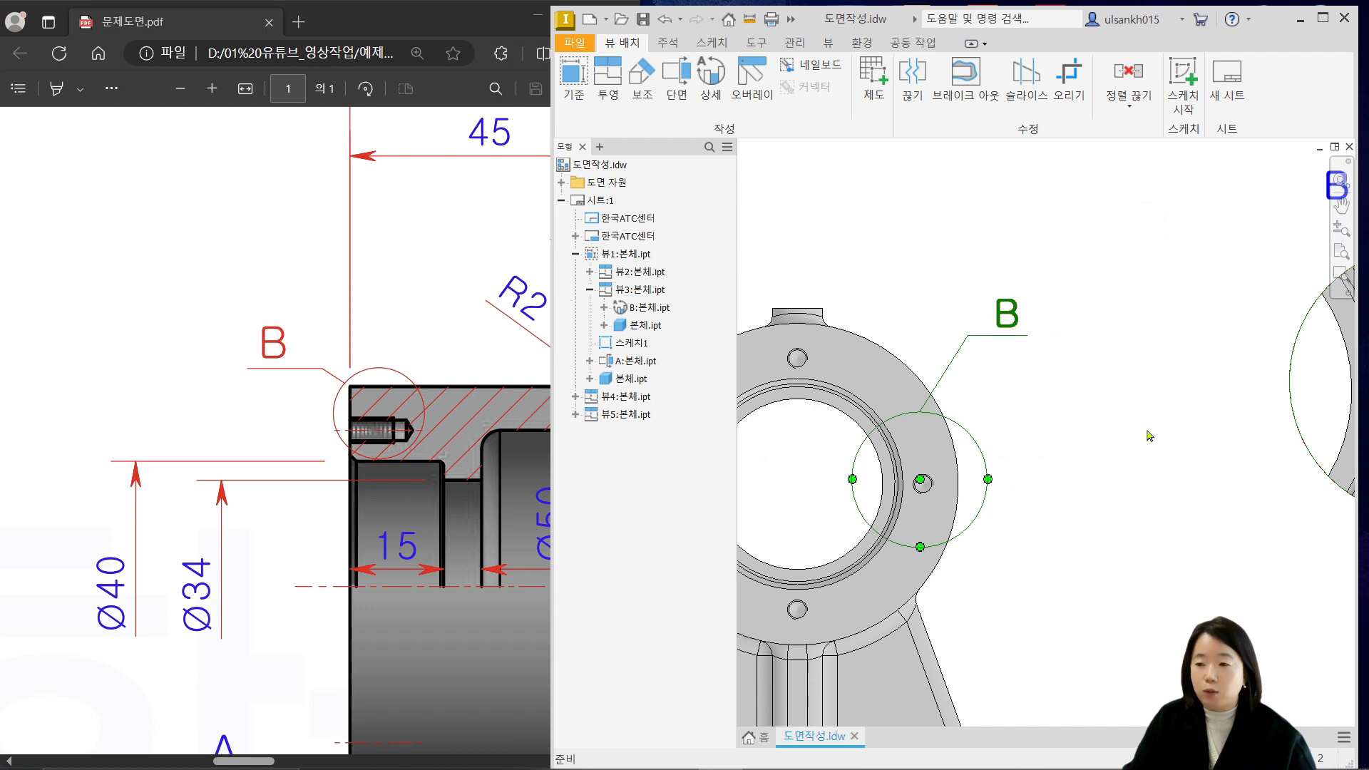
pyautogui.scroll(-3, 1147, 431)
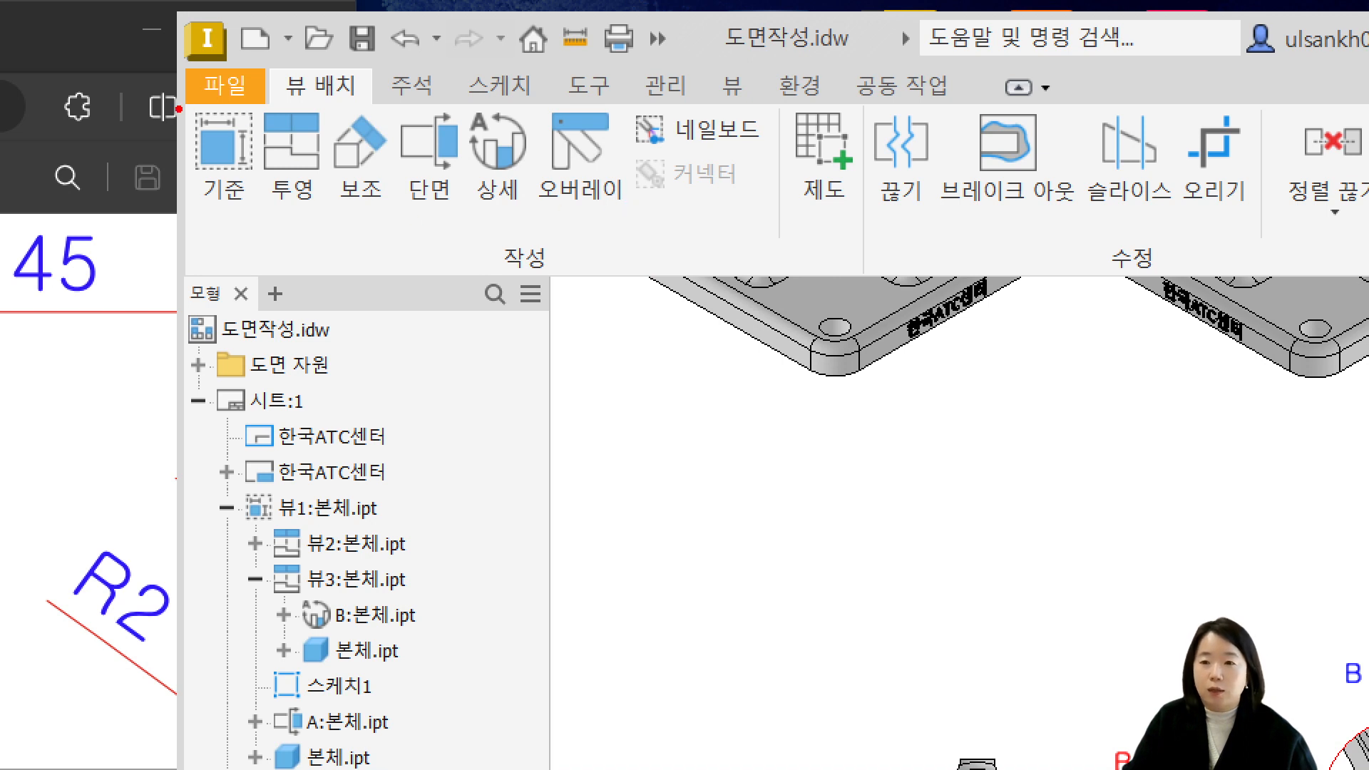
pyautogui.moveTo(185, 93); pyautogui.dragTo(545, 232)
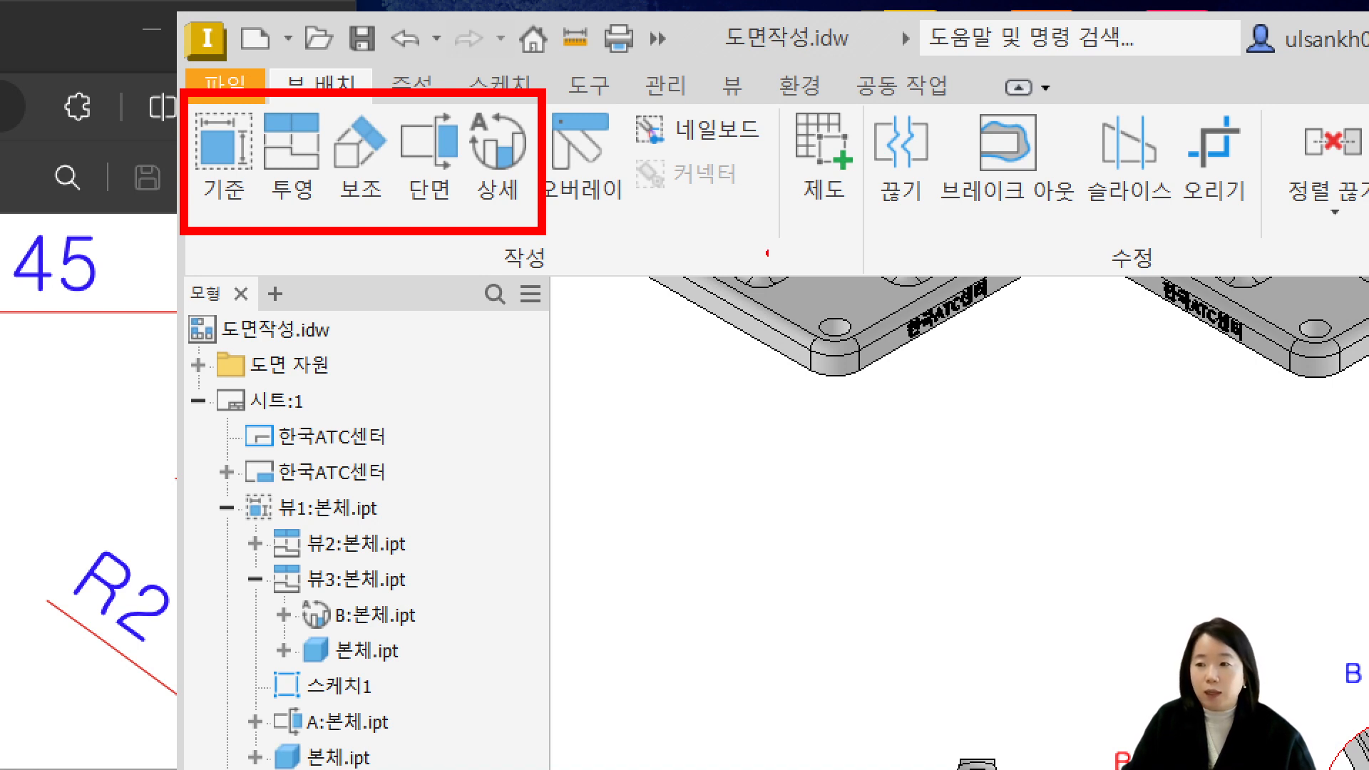
pyautogui.moveTo(858, 91)
pyautogui.mouseDown()
pyautogui.moveTo(927, 150)
pyautogui.moveTo(1271, 282)
pyautogui.mouseUp()
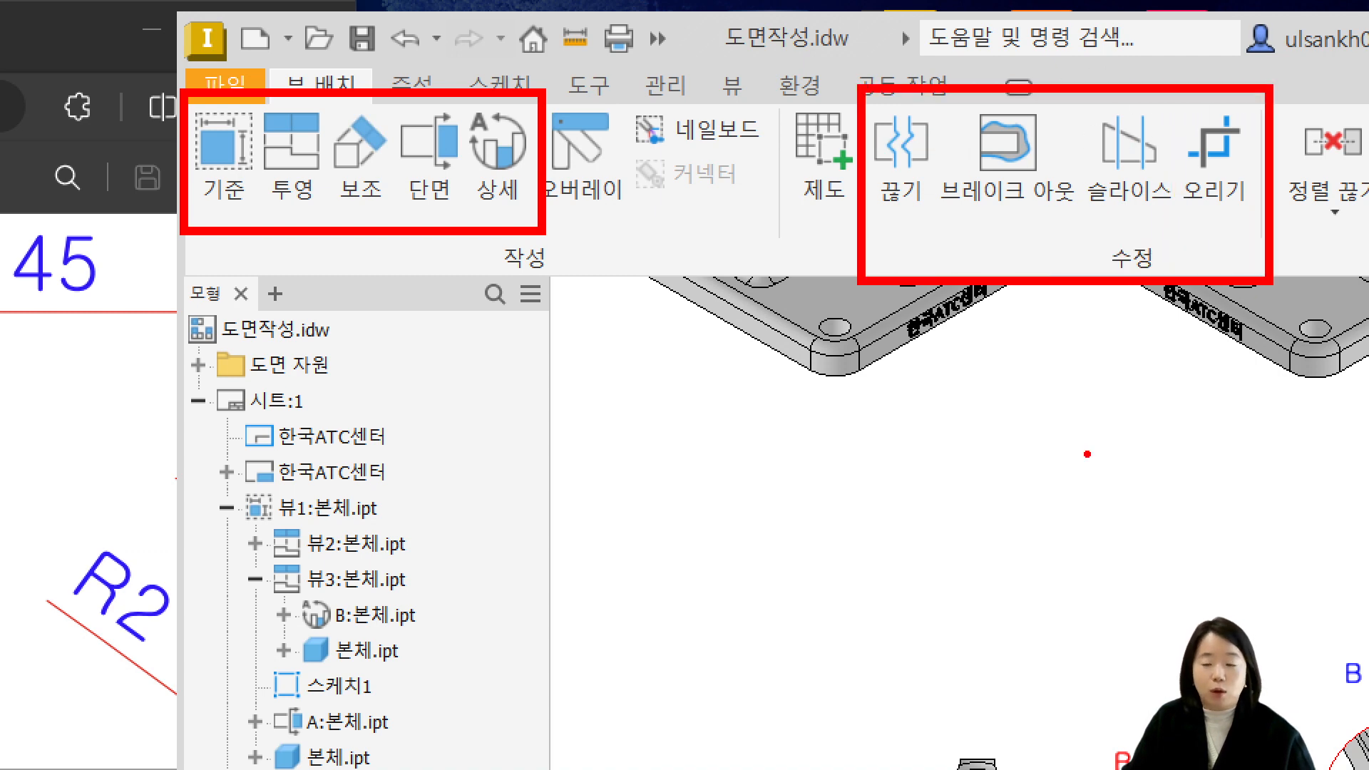
pyautogui.press('Escape')
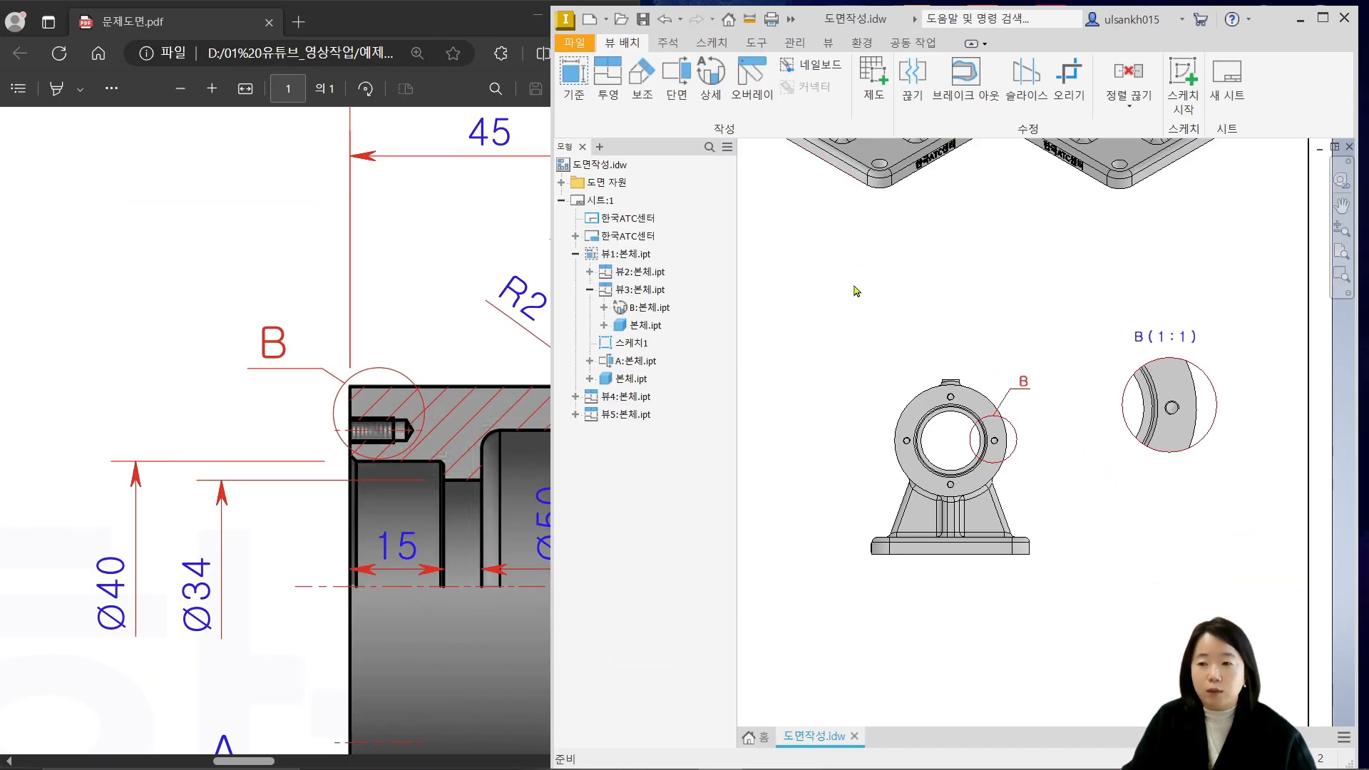